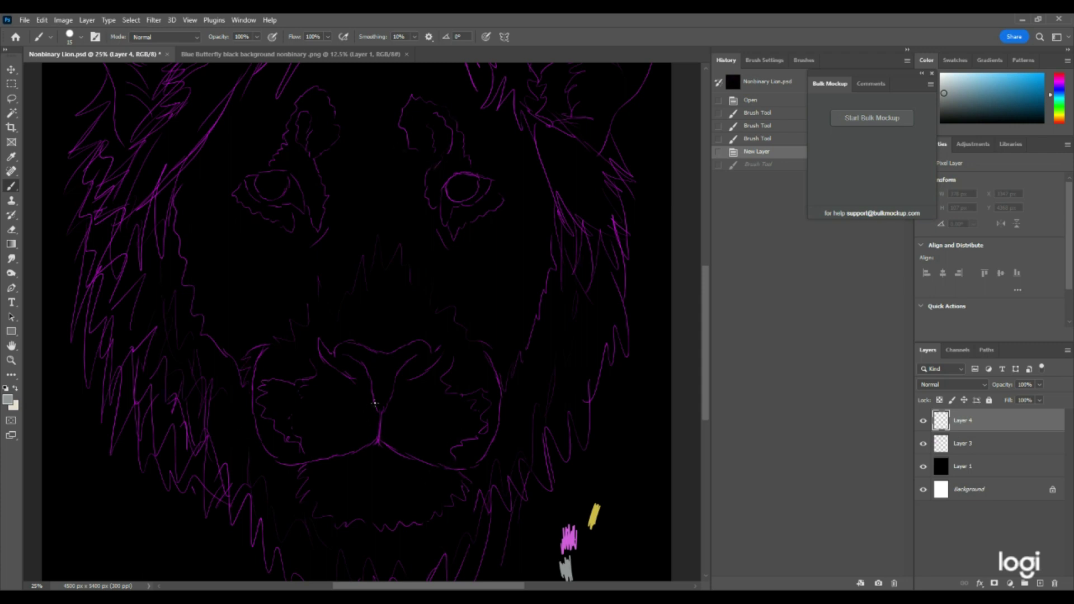
Step: Paint short grey fur strokes with the Brush on the muzzle, just left of the centre line below the nose
left_click_drag(352, 396, 360, 395)
mouse_move(363, 398)
left_mouse_down()
mouse_move(367, 390)
mouse_move(371, 408)
left_mouse_up()
mouse_move(372, 429)
left_mouse_down()
mouse_move(372, 408)
mouse_move(375, 433)
left_mouse_up()
left_click_drag(374, 430, 376, 442)
left_click_drag(344, 389, 359, 400)
mouse_move(357, 391)
left_mouse_down()
mouse_move(339, 412)
mouse_move(358, 411)
mouse_move(347, 421)
mouse_move(362, 412)
mouse_move(347, 439)
left_mouse_up()
mouse_move(352, 426)
left_mouse_down()
mouse_move(350, 453)
mouse_move(362, 438)
mouse_move(362, 452)
mouse_move(341, 456)
left_mouse_up()
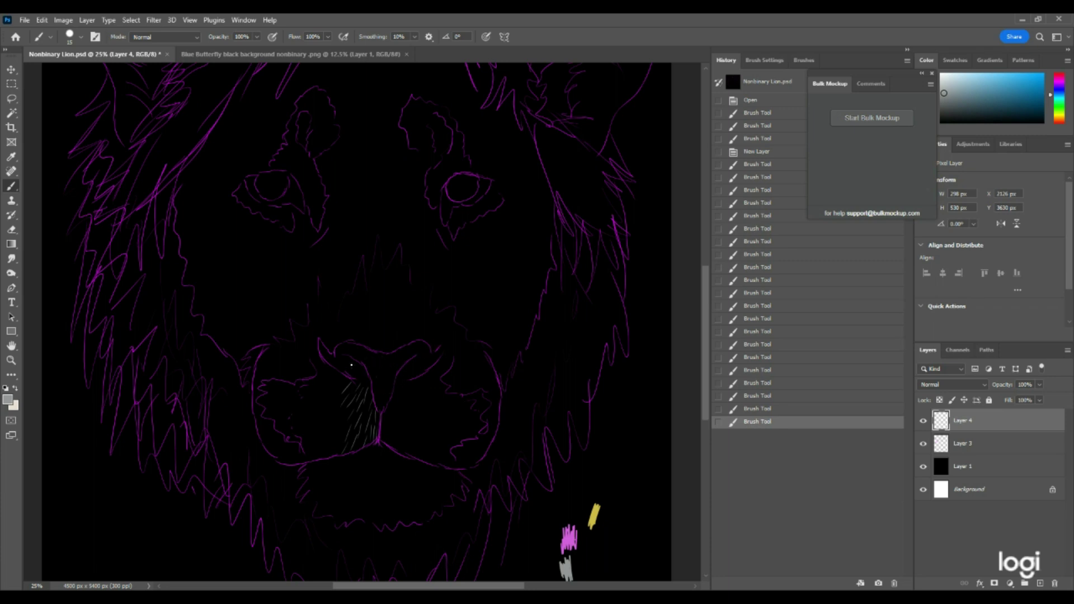
Step: Extend the grey fur strokes across the left half of the muzzle, from under the nostril down to the mouth line
mouse_move(346, 371)
left_mouse_down()
mouse_move(330, 398)
mouse_move(310, 363)
mouse_move(317, 370)
left_mouse_up()
mouse_move(318, 362)
left_mouse_down()
mouse_move(311, 377)
mouse_move(337, 378)
left_mouse_up()
left_click_drag(331, 378, 303, 391)
mouse_move(317, 385)
left_mouse_down()
mouse_move(331, 410)
mouse_move(340, 398)
mouse_move(318, 428)
mouse_move(348, 409)
mouse_move(322, 425)
left_mouse_up()
mouse_move(333, 420)
left_mouse_down()
mouse_move(321, 433)
mouse_move(342, 432)
mouse_move(333, 454)
mouse_move(302, 454)
left_mouse_up()
mouse_move(325, 408)
left_mouse_down()
mouse_move(293, 416)
mouse_move(294, 438)
left_mouse_up()
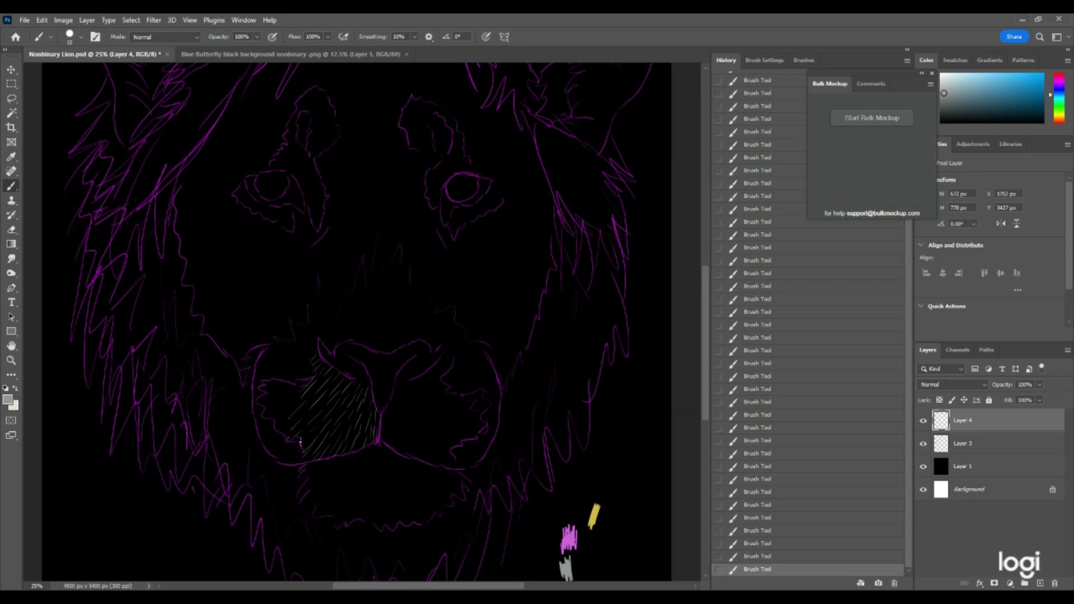
Step: Finish the outer part of the left muzzle half and cover the right half with outward-fanning grey fur strokes
left_click_drag(276, 381, 255, 408)
mouse_move(433, 367)
left_mouse_down()
mouse_move(457, 367)
mouse_move(400, 390)
mouse_move(434, 383)
mouse_move(444, 392)
mouse_move(417, 384)
mouse_move(447, 415)
mouse_move(430, 387)
mouse_move(447, 401)
mouse_move(442, 382)
mouse_move(458, 396)
mouse_move(442, 405)
mouse_move(433, 394)
mouse_move(455, 417)
mouse_move(448, 404)
mouse_move(465, 406)
mouse_move(462, 390)
mouse_move(488, 412)
mouse_move(476, 389)
mouse_move(490, 406)
mouse_move(480, 413)
mouse_move(478, 405)
mouse_move(496, 423)
mouse_move(462, 409)
mouse_move(485, 425)
left_mouse_up()
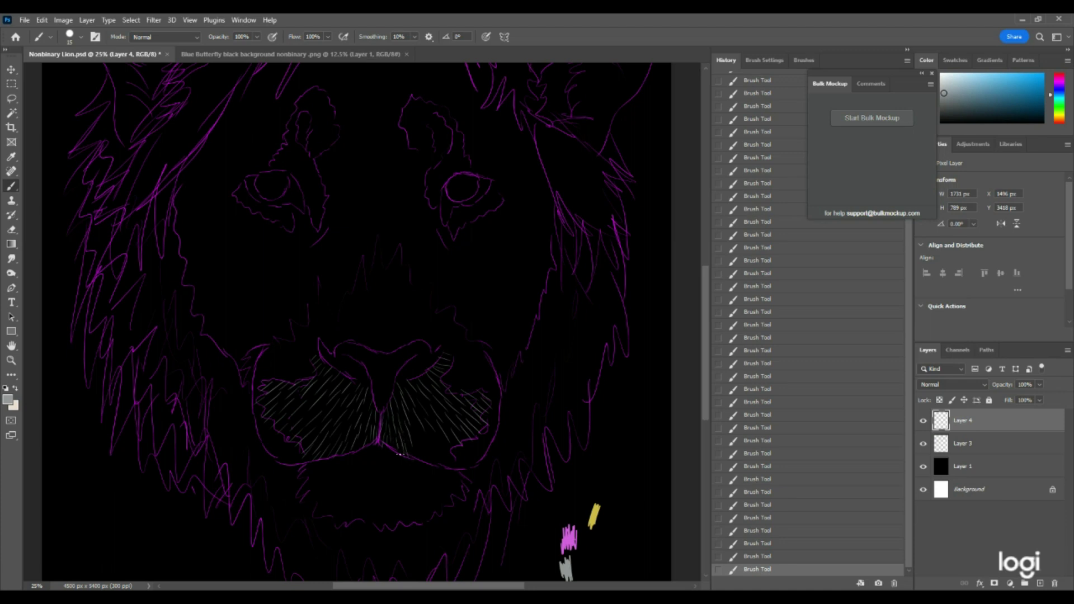
mouse_move(415, 424)
left_mouse_down()
mouse_move(423, 460)
mouse_move(444, 450)
mouse_move(435, 467)
mouse_move(452, 466)
left_mouse_up()
Step: Paint downward grey fur strokes over the chin, from below the mouth line to the chin outline
mouse_move(384, 457)
left_mouse_down()
mouse_move(370, 488)
mouse_move(378, 476)
mouse_move(360, 455)
mouse_move(356, 491)
mouse_move(364, 473)
mouse_move(371, 521)
left_mouse_up()
mouse_move(401, 458)
left_mouse_down()
mouse_move(403, 505)
mouse_move(383, 511)
left_mouse_up()
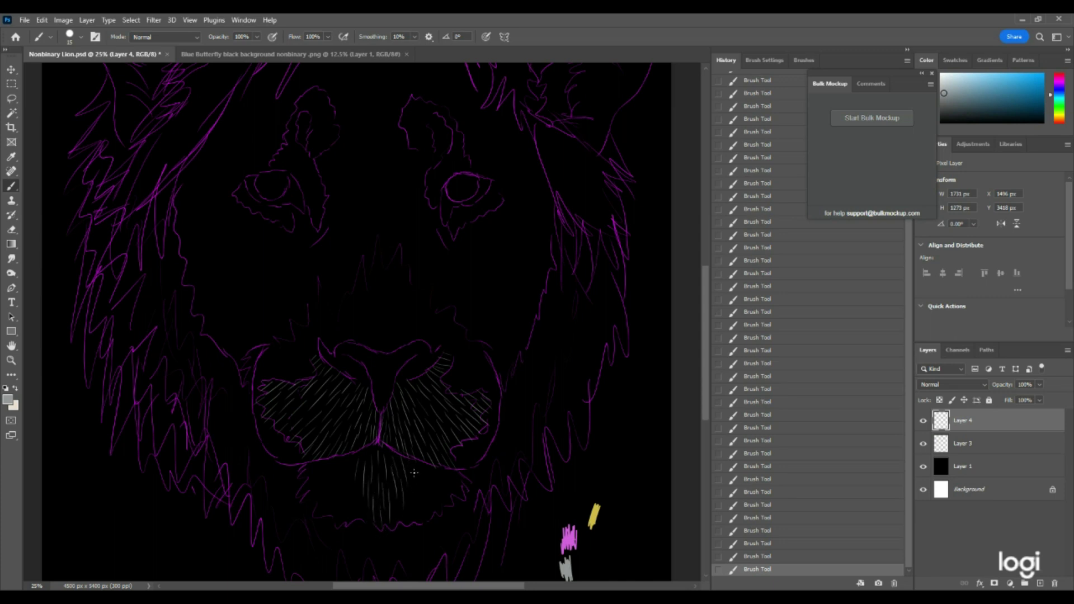
left_click_drag(415, 477, 411, 520)
left_click_drag(436, 485, 434, 513)
mouse_move(356, 478)
left_mouse_down()
mouse_move(349, 520)
mouse_move(364, 521)
left_mouse_up()
left_click_drag(344, 461, 330, 500)
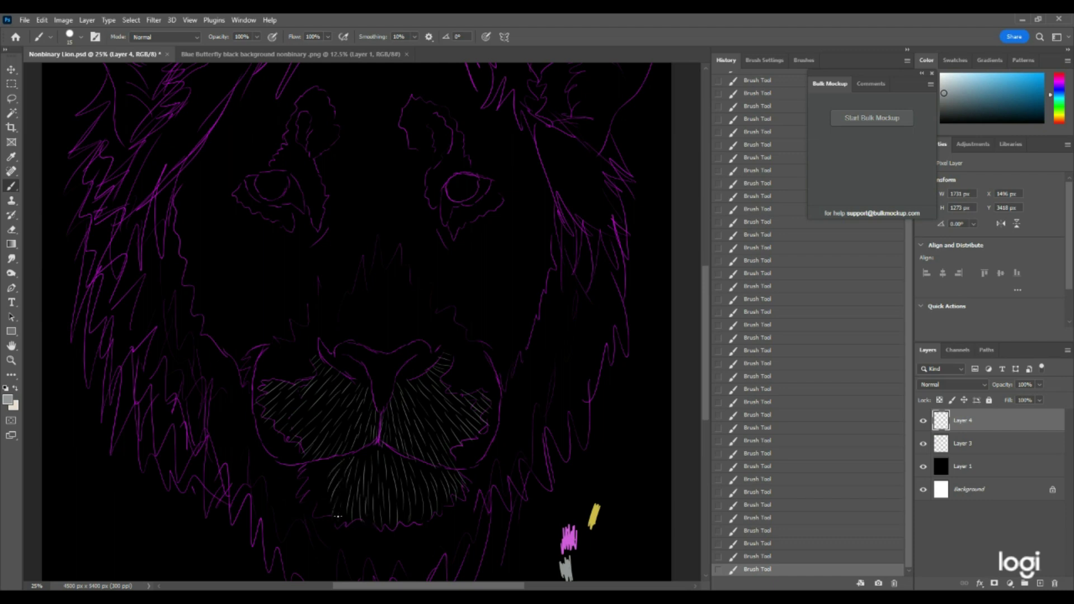
Step: Check the fur with the sketch layer briefly hidden, and fill the chin's left edge with more grey strokes
left_click(923, 443)
left_click(923, 443)
mouse_move(328, 459)
left_mouse_down()
mouse_move(302, 475)
mouse_move(307, 501)
mouse_move(313, 490)
left_mouse_up()
left_click_drag(335, 479, 321, 519)
left_click_drag(330, 510, 322, 523)
Step: Paint fine grey strokes down the nose and along its upper rim, and check them with the sketch layer briefly hidden
left_click_drag(385, 356, 381, 400)
mouse_move(386, 372)
left_mouse_down()
mouse_move(383, 404)
mouse_move(389, 391)
left_mouse_up()
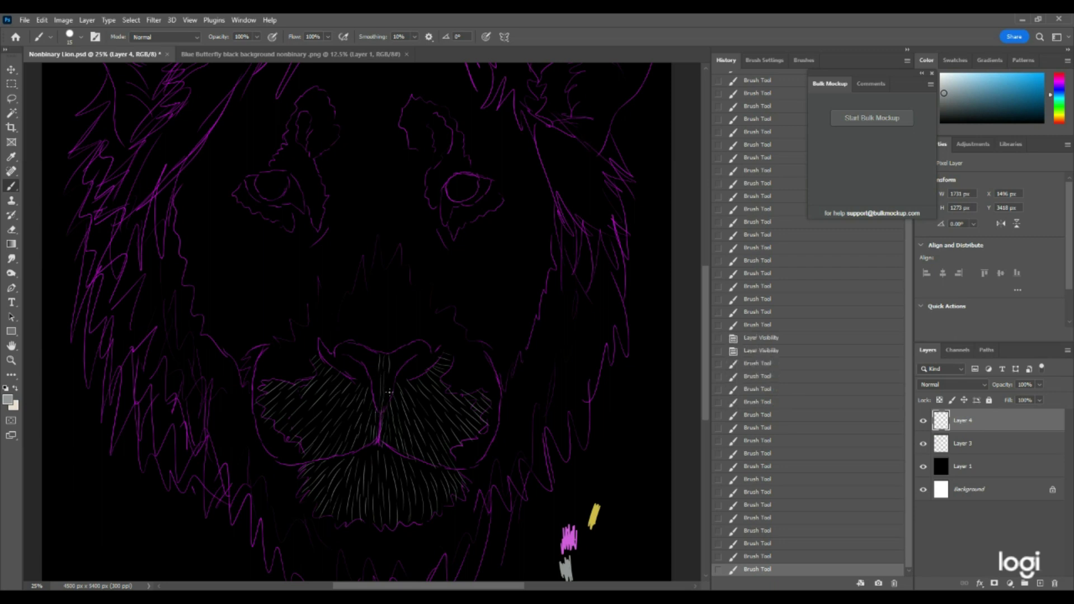
mouse_move(394, 352)
left_mouse_down()
mouse_move(397, 384)
mouse_move(411, 357)
left_mouse_up()
mouse_move(389, 370)
left_mouse_down()
mouse_move(386, 406)
mouse_move(384, 394)
left_mouse_up()
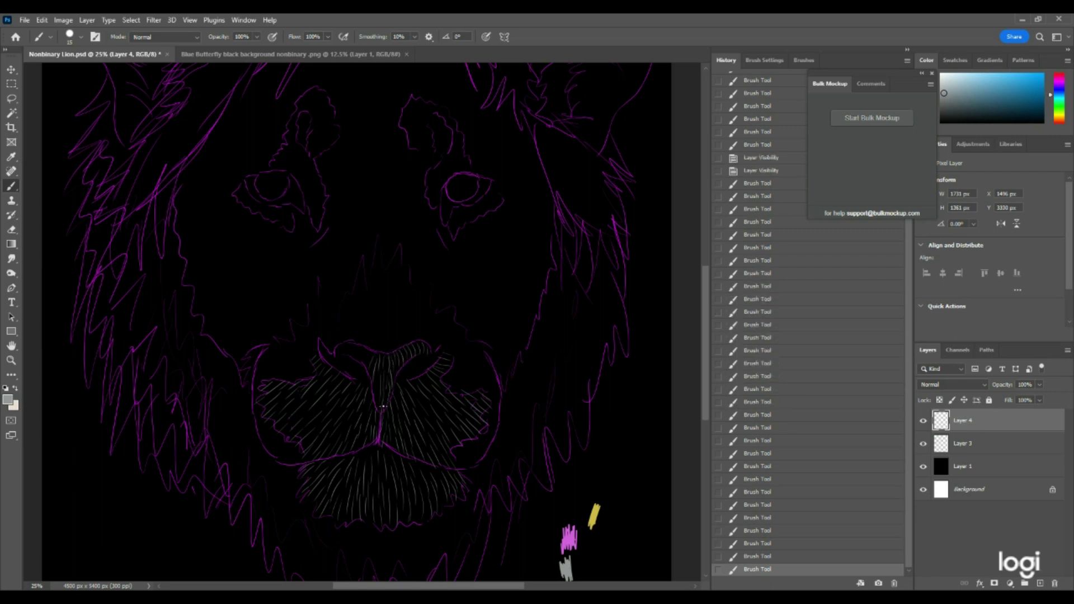
left_click_drag(382, 372, 382, 400)
left_click_drag(380, 369, 378, 412)
mouse_move(370, 349)
left_mouse_down()
mouse_move(363, 366)
mouse_move(363, 350)
left_mouse_up()
left_click(923, 445)
left_click(923, 444)
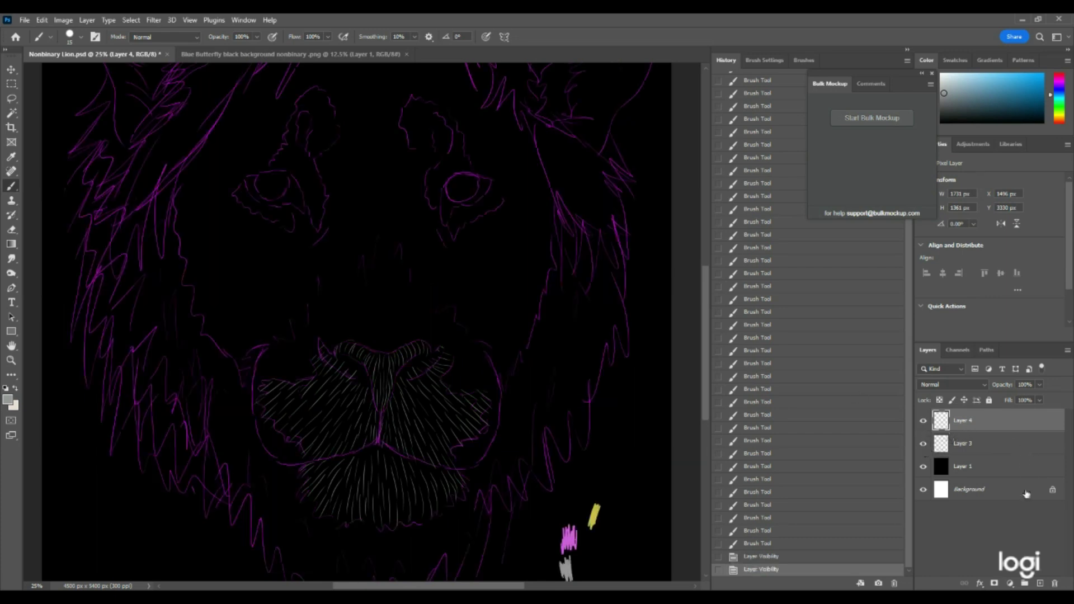
Step: Add a new layer and set the foreground color to the pink swatch painted beside the lion, d25cdd
left_click(1035, 583)
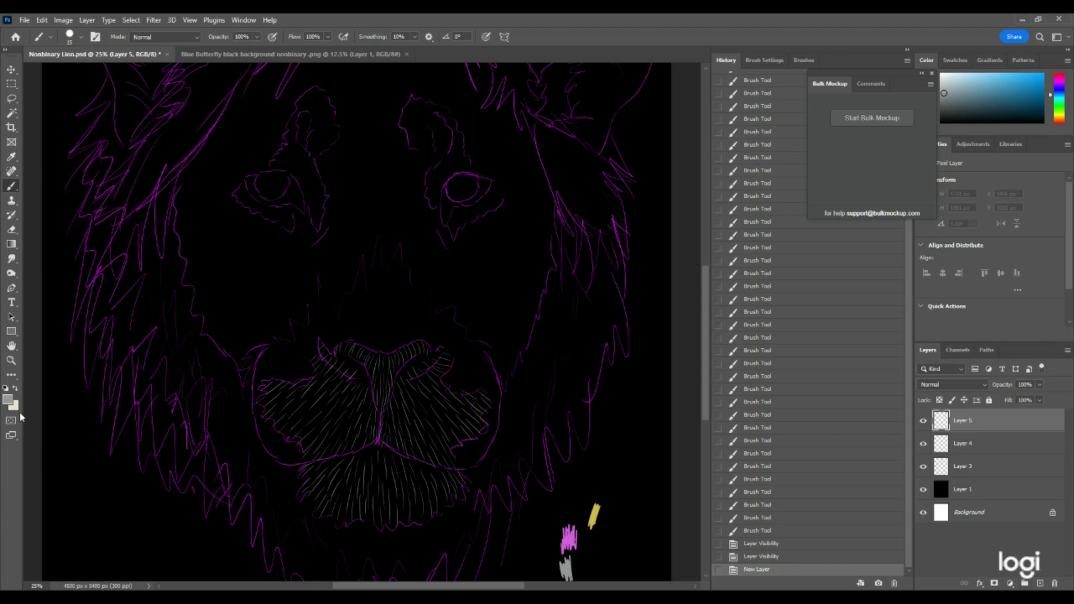
left_click(8, 399)
left_click(570, 535)
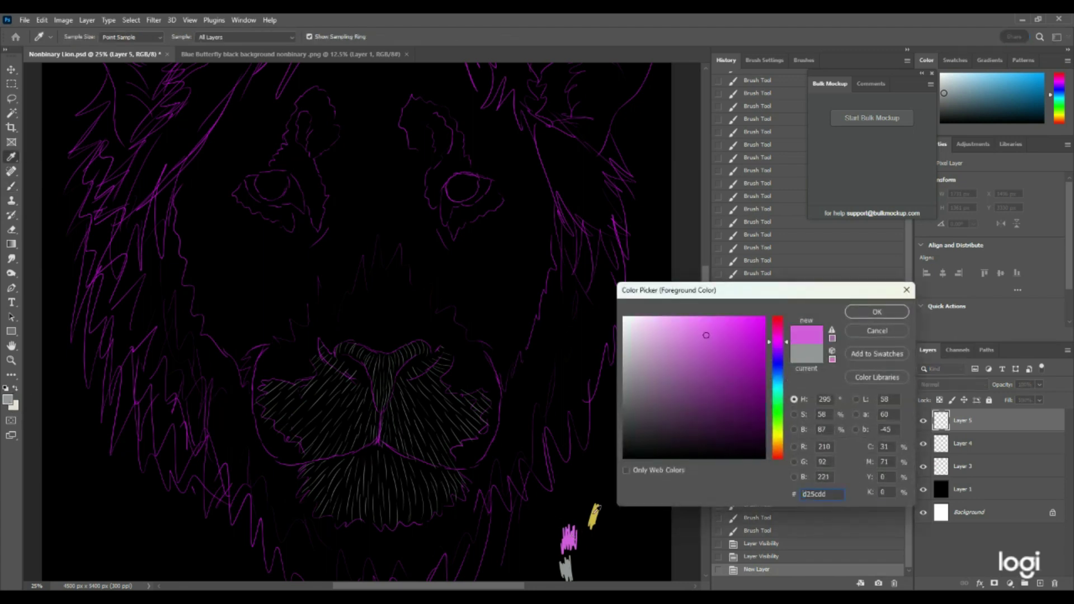
left_click(875, 313)
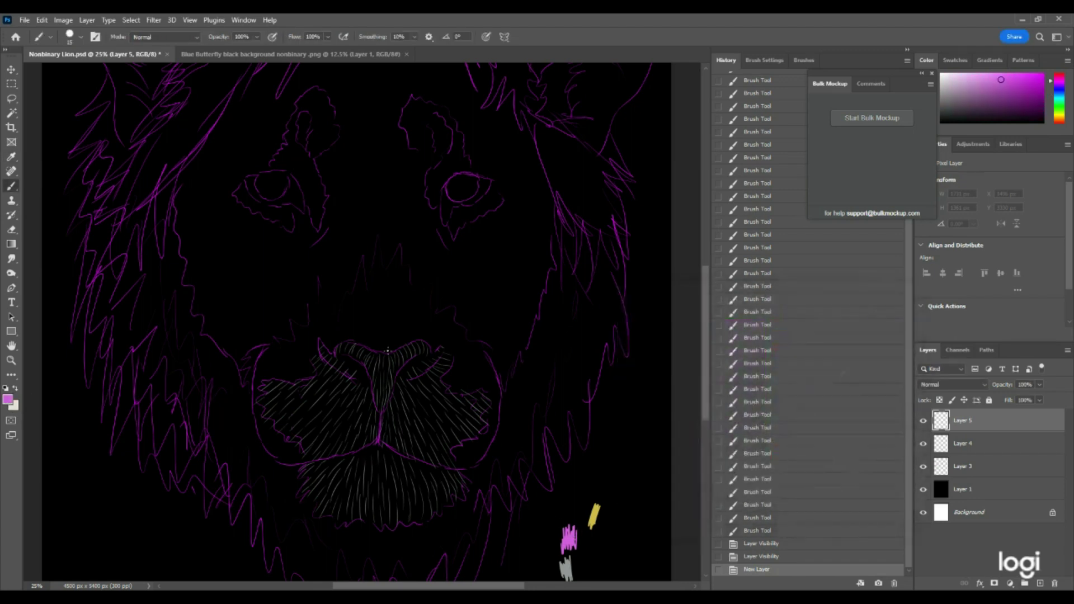
Step: Paint pink fur strokes fanning upward from the top of the nose along the bridge to a pointed tip
left_click_drag(385, 352, 369, 324)
left_click_drag(392, 349, 394, 330)
left_click_drag(408, 339, 415, 323)
left_click_drag(342, 334, 327, 317)
left_click_drag(425, 337, 442, 320)
mouse_move(391, 317)
left_mouse_down()
mouse_move(441, 324)
mouse_move(459, 311)
mouse_move(421, 308)
mouse_move(436, 292)
mouse_move(429, 305)
mouse_move(414, 280)
mouse_move(415, 297)
mouse_move(434, 278)
mouse_move(397, 273)
mouse_move(394, 294)
mouse_move(396, 259)
mouse_move(405, 284)
mouse_move(405, 259)
mouse_move(380, 285)
mouse_move(388, 256)
left_mouse_up()
mouse_move(367, 296)
left_mouse_down()
mouse_move(362, 277)
mouse_move(377, 265)
left_mouse_up()
left_click_drag(381, 260, 380, 243)
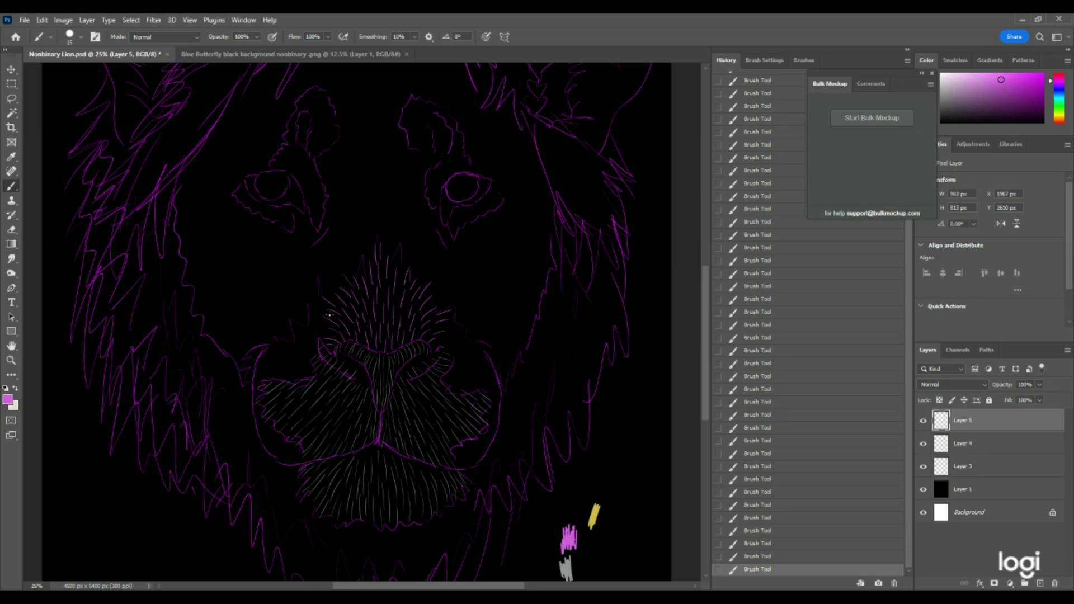
Step: Add pink fur strokes around both outer muzzle edges and the bridge tip, and check them with the sketch layer briefly hidden
mouse_move(443, 327)
left_mouse_down()
mouse_move(490, 352)
mouse_move(489, 364)
mouse_move(458, 358)
mouse_move(484, 373)
mouse_move(465, 356)
mouse_move(488, 368)
mouse_move(481, 357)
mouse_move(453, 370)
mouse_move(497, 386)
mouse_move(482, 370)
mouse_move(499, 382)
mouse_move(443, 376)
mouse_move(494, 393)
mouse_move(482, 382)
mouse_move(482, 395)
mouse_move(451, 388)
mouse_move(494, 397)
mouse_move(486, 393)
mouse_move(504, 405)
mouse_move(497, 417)
mouse_move(486, 409)
mouse_move(499, 421)
mouse_move(490, 401)
mouse_move(527, 424)
mouse_move(505, 491)
mouse_move(510, 461)
mouse_move(495, 431)
left_mouse_up()
left_click_drag(463, 449, 461, 452)
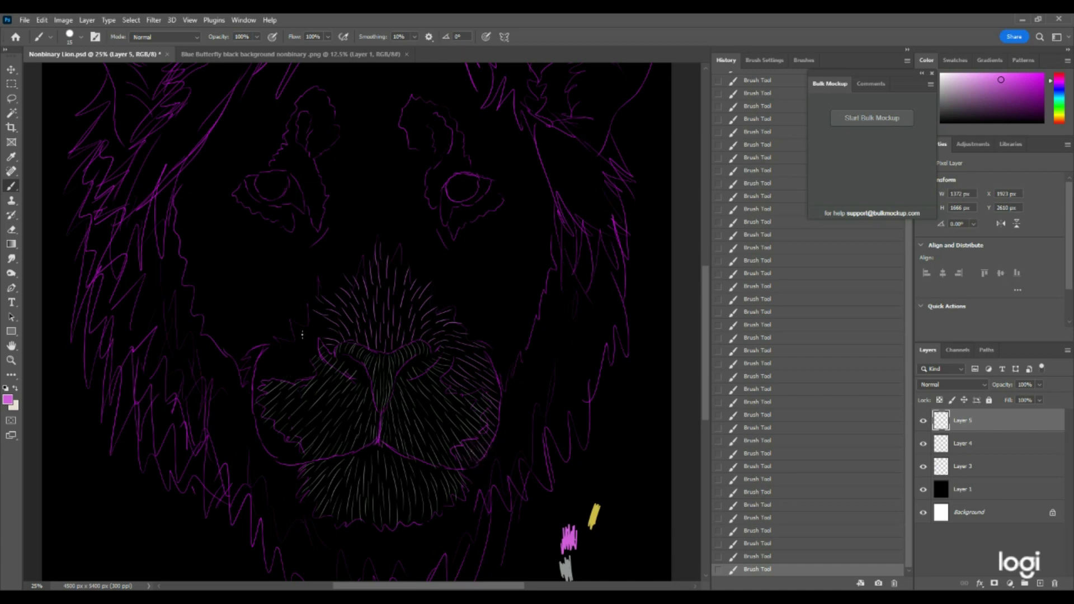
mouse_move(330, 324)
left_mouse_down()
mouse_move(297, 325)
mouse_move(315, 328)
mouse_move(280, 340)
mouse_move(319, 342)
mouse_move(289, 362)
mouse_move(309, 342)
mouse_move(266, 346)
mouse_move(302, 351)
mouse_move(263, 358)
left_mouse_up()
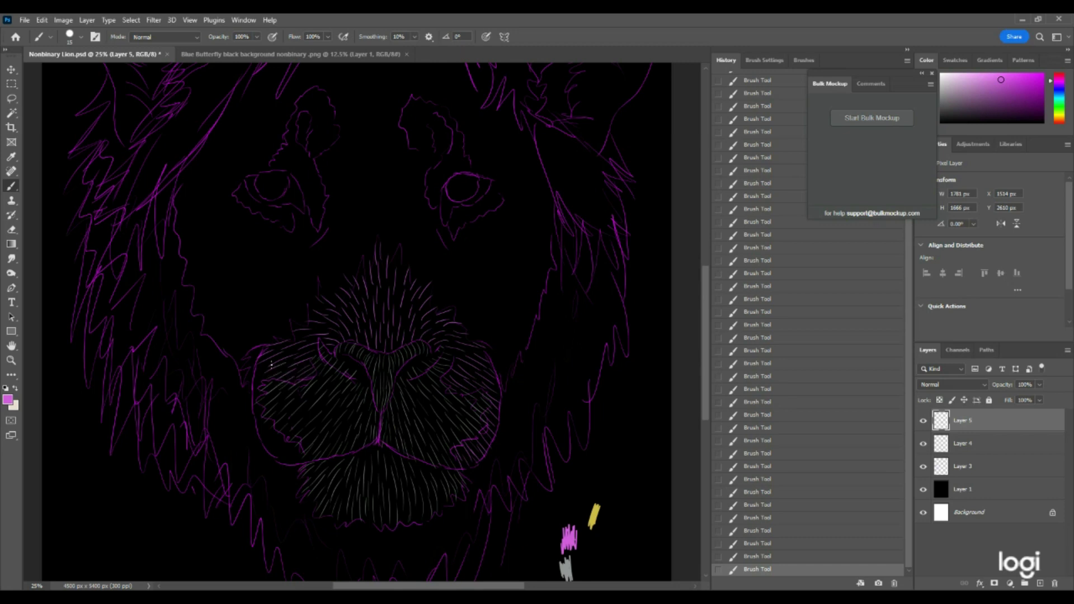
left_click_drag(268, 379, 255, 392)
left_click_drag(267, 400, 249, 415)
mouse_move(365, 279)
left_mouse_down()
mouse_move(352, 250)
mouse_move(372, 262)
mouse_move(367, 249)
mouse_move(390, 248)
mouse_move(401, 280)
mouse_move(406, 248)
mouse_move(388, 265)
mouse_move(400, 240)
left_mouse_up()
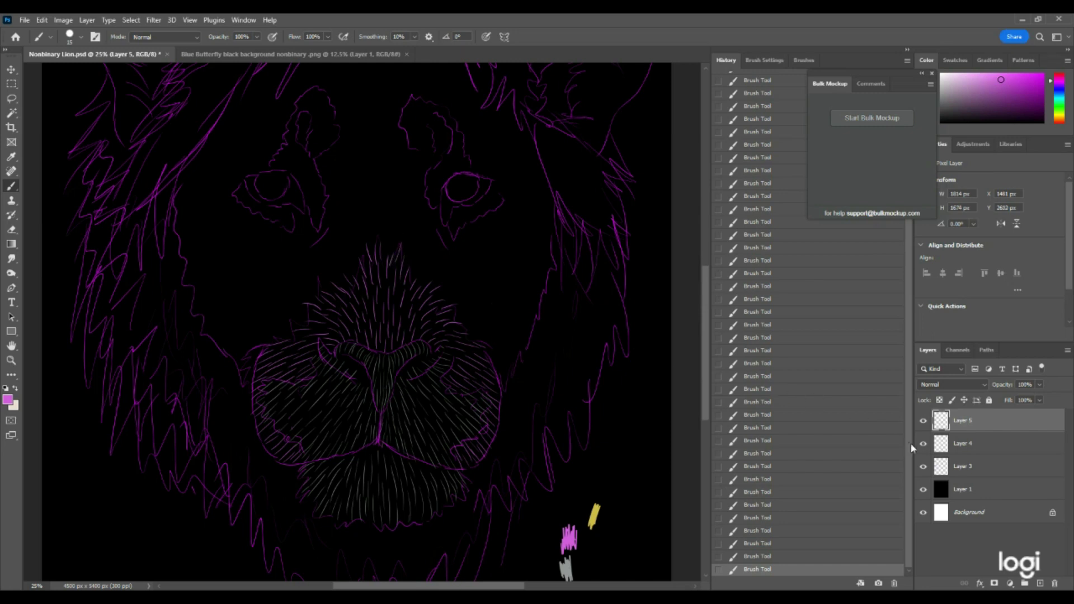
left_click(924, 467)
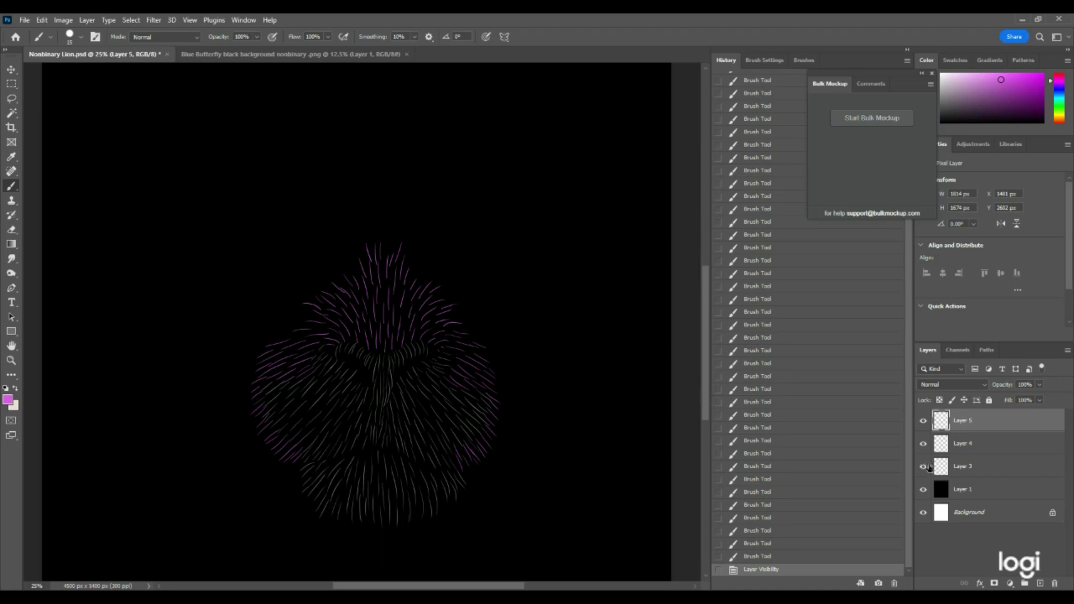
left_click(923, 466)
Step: Add another new layer above the pink fur and set the Brush foreground color to a pale cream
left_click(1038, 584)
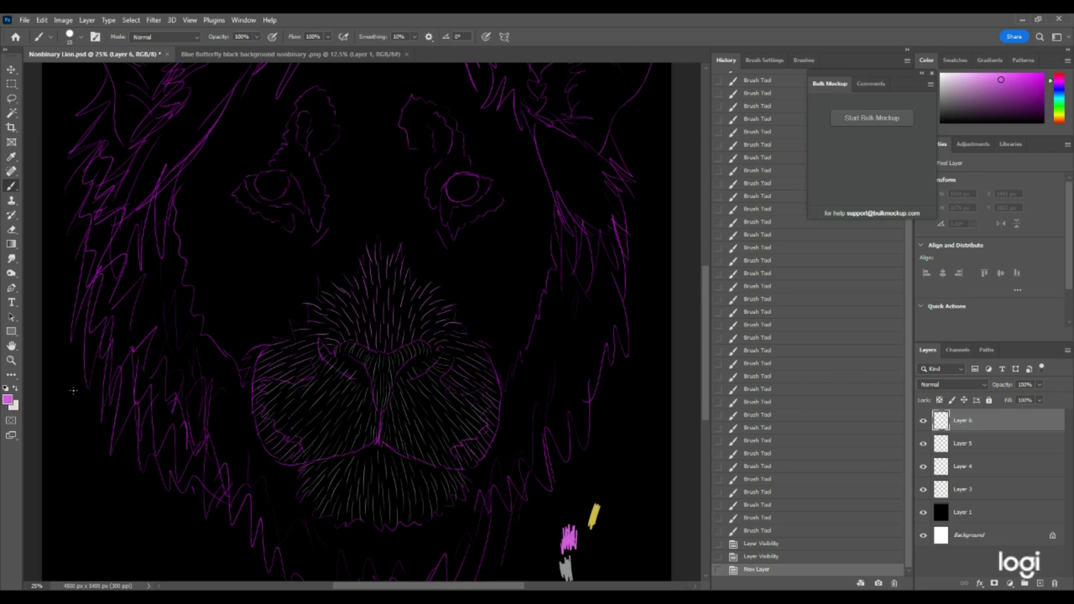
left_click(11, 360)
mouse_move(316, 330)
left_mouse_down()
mouse_move(283, 335)
mouse_move(314, 334)
left_mouse_up()
left_click(953, 441)
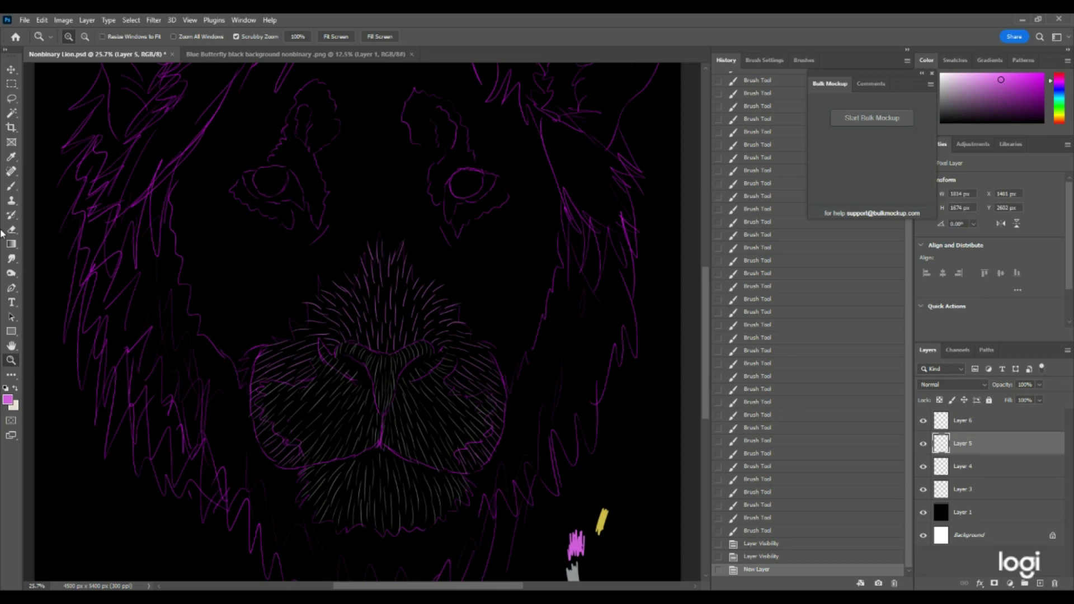
left_click(10, 189)
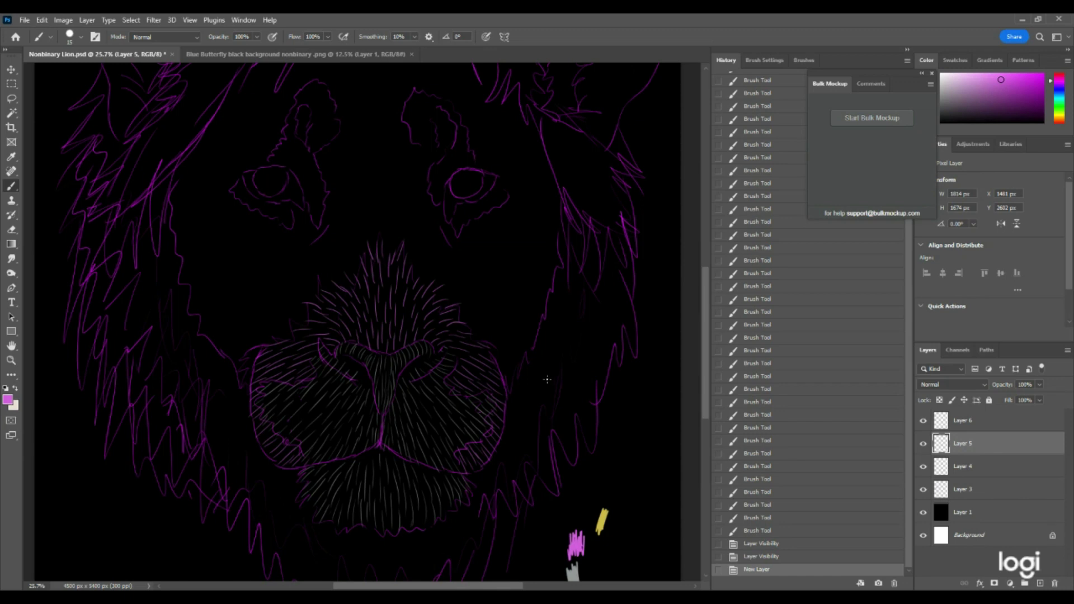
left_click(956, 425)
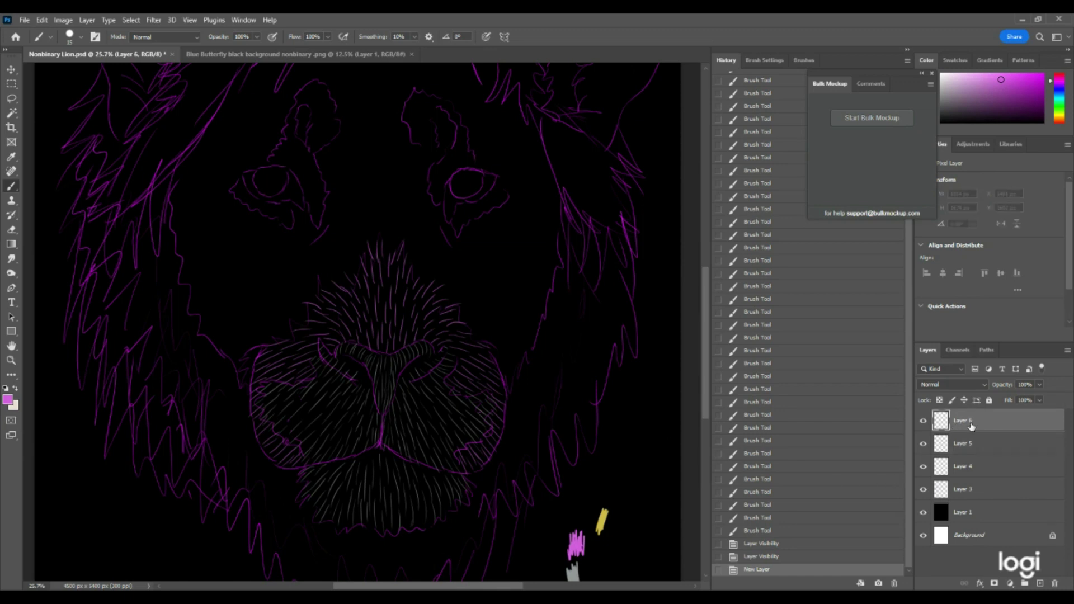
left_click(8, 400)
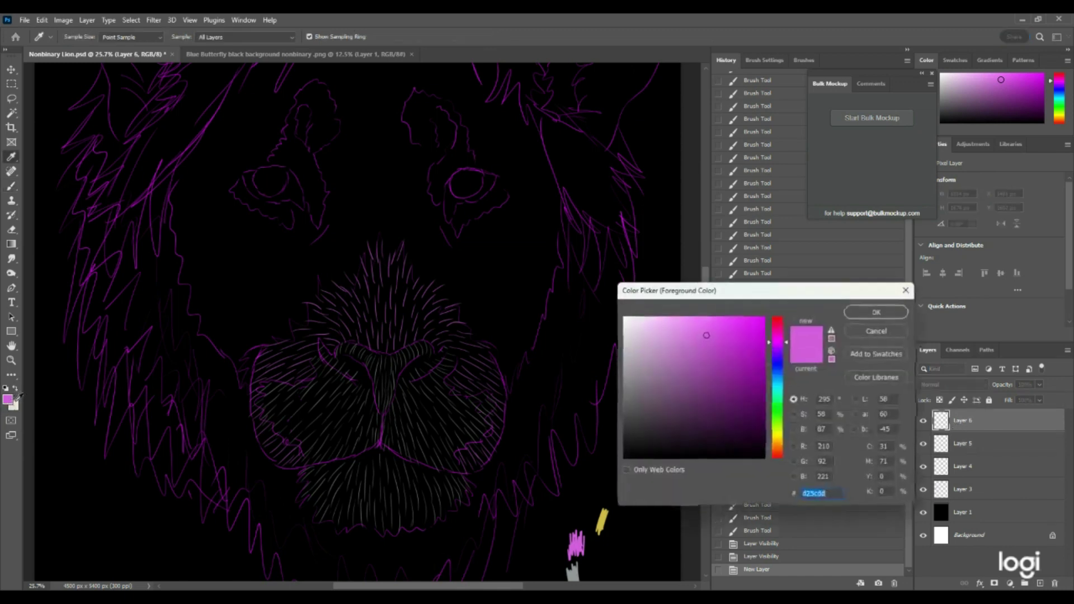
key("Return")
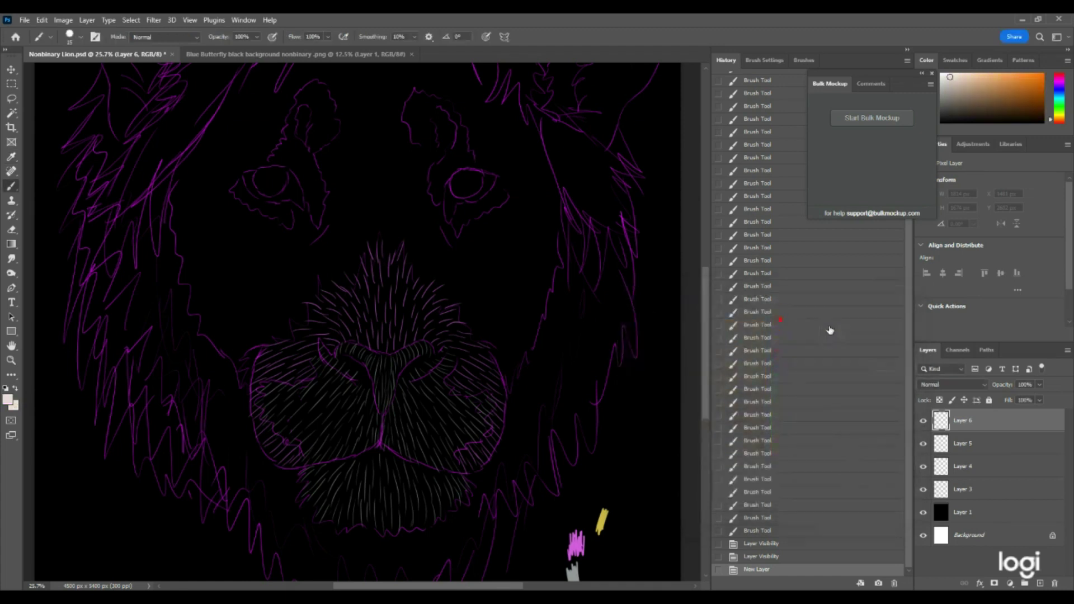
Step: Paint cream fur strokes rising from the top of the nose bridge, and revert the last three strokes in the history
mouse_move(386, 252)
left_mouse_down()
mouse_move(389, 213)
mouse_move(392, 247)
mouse_move(384, 226)
mouse_move(375, 245)
mouse_move(380, 197)
mouse_move(389, 228)
mouse_move(388, 193)
mouse_move(365, 216)
mouse_move(369, 238)
mouse_move(358, 200)
mouse_move(386, 207)
mouse_move(383, 186)
left_mouse_up()
left_click_drag(412, 263, 420, 240)
left_click_drag(420, 239, 417, 225)
left_click_drag(418, 275, 438, 253)
left_click_drag(430, 281, 442, 260)
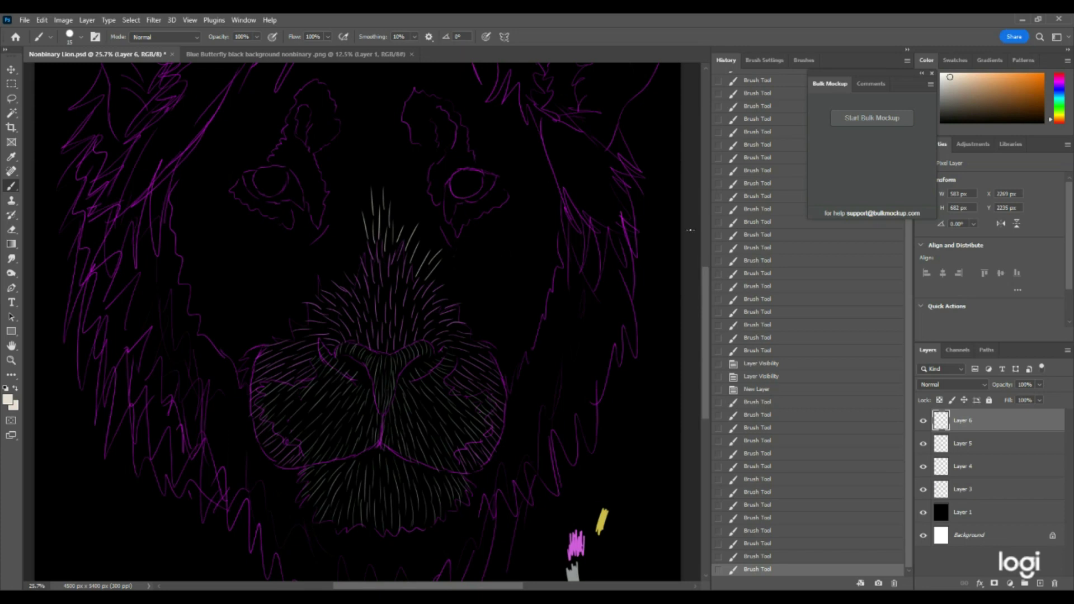
left_click(758, 541)
left_click(757, 533)
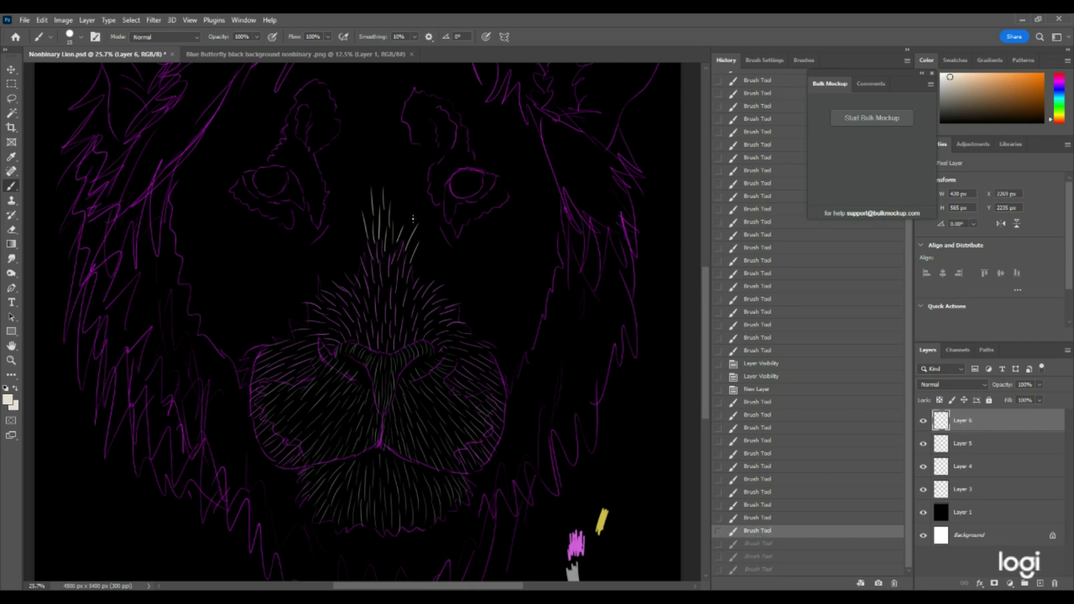
Step: Paint curved cream fur strokes along the right side of the nose bridge, sweeping outward below the right eye
mouse_move(415, 241)
left_mouse_down()
mouse_move(430, 214)
mouse_move(433, 261)
mouse_move(417, 275)
mouse_move(440, 239)
left_mouse_up()
mouse_move(415, 265)
left_mouse_down()
mouse_move(432, 250)
mouse_move(431, 262)
mouse_move(451, 262)
mouse_move(457, 246)
mouse_move(469, 247)
mouse_move(477, 317)
mouse_move(486, 307)
left_mouse_up()
left_click_drag(467, 314, 496, 306)
mouse_move(453, 260)
left_mouse_down()
mouse_move(484, 273)
mouse_move(478, 256)
mouse_move(495, 274)
left_mouse_up()
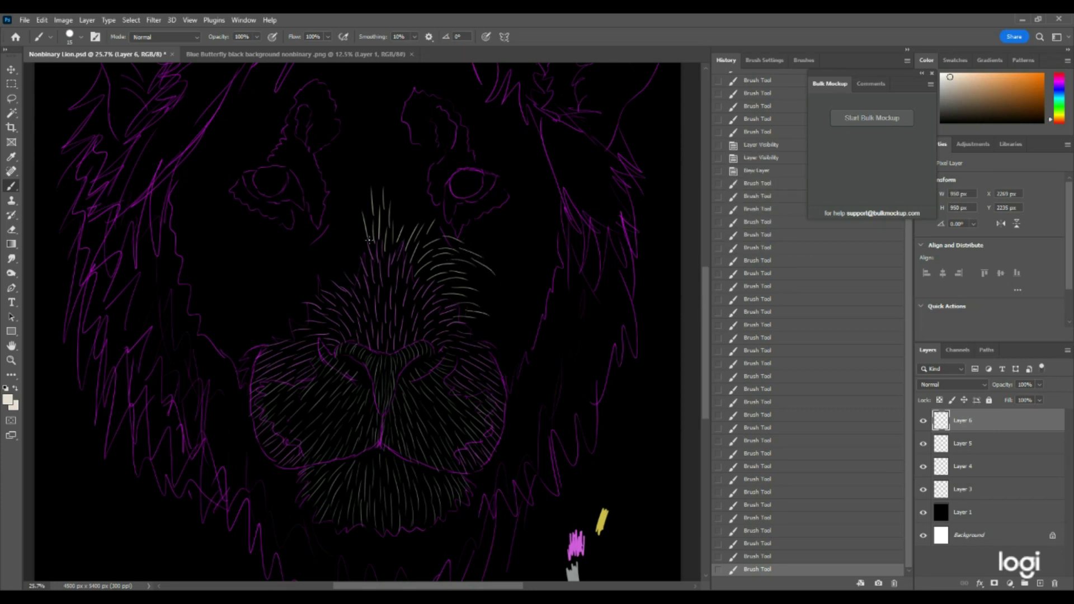
Step: Paint cream fur strokes on the left of the bridge tip and down the bridge's left side to the muzzle edge
left_click_drag(348, 233, 355, 271)
mouse_move(337, 234)
left_mouse_down()
mouse_move(355, 257)
mouse_move(326, 217)
mouse_move(352, 202)
mouse_move(331, 203)
left_mouse_up()
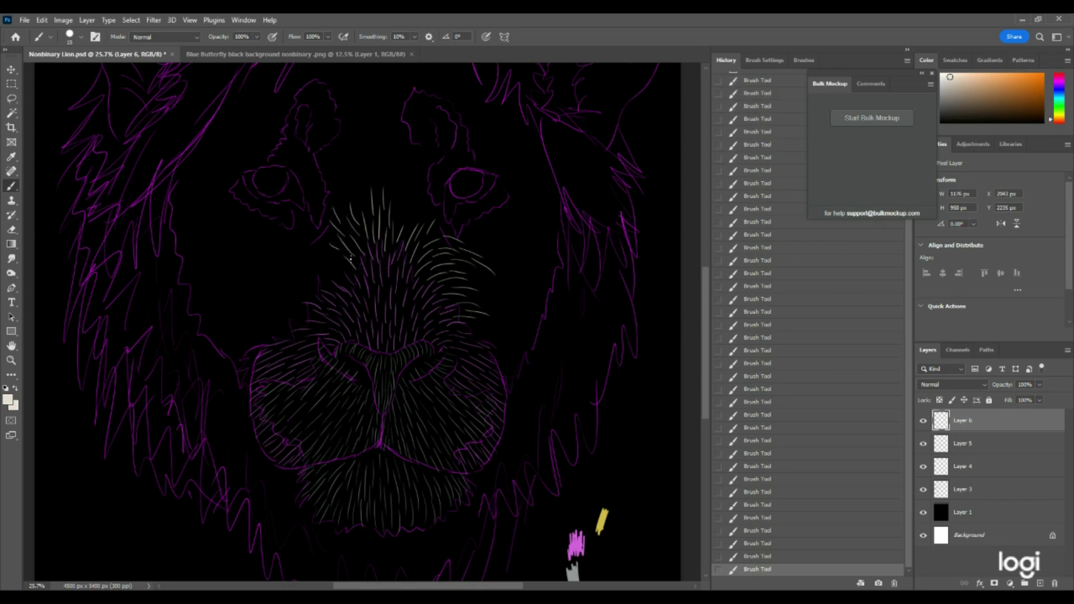
left_click_drag(410, 224, 417, 204)
mouse_move(349, 264)
left_mouse_down()
mouse_move(321, 258)
mouse_move(340, 276)
mouse_move(314, 266)
mouse_move(334, 256)
mouse_move(305, 253)
mouse_move(333, 241)
mouse_move(309, 244)
left_mouse_up()
mouse_move(334, 283)
left_mouse_down()
mouse_move(302, 285)
mouse_move(321, 274)
mouse_move(301, 279)
mouse_move(316, 263)
mouse_move(281, 281)
mouse_move(317, 282)
mouse_move(320, 293)
mouse_move(291, 297)
mouse_move(285, 323)
left_mouse_up()
mouse_move(312, 321)
left_mouse_down()
mouse_move(273, 342)
mouse_move(301, 289)
mouse_move(273, 303)
mouse_move(294, 306)
mouse_move(254, 328)
mouse_move(277, 303)
mouse_move(250, 333)
mouse_move(285, 324)
mouse_move(241, 368)
mouse_move(244, 383)
left_mouse_up()
left_click_drag(259, 336, 234, 360)
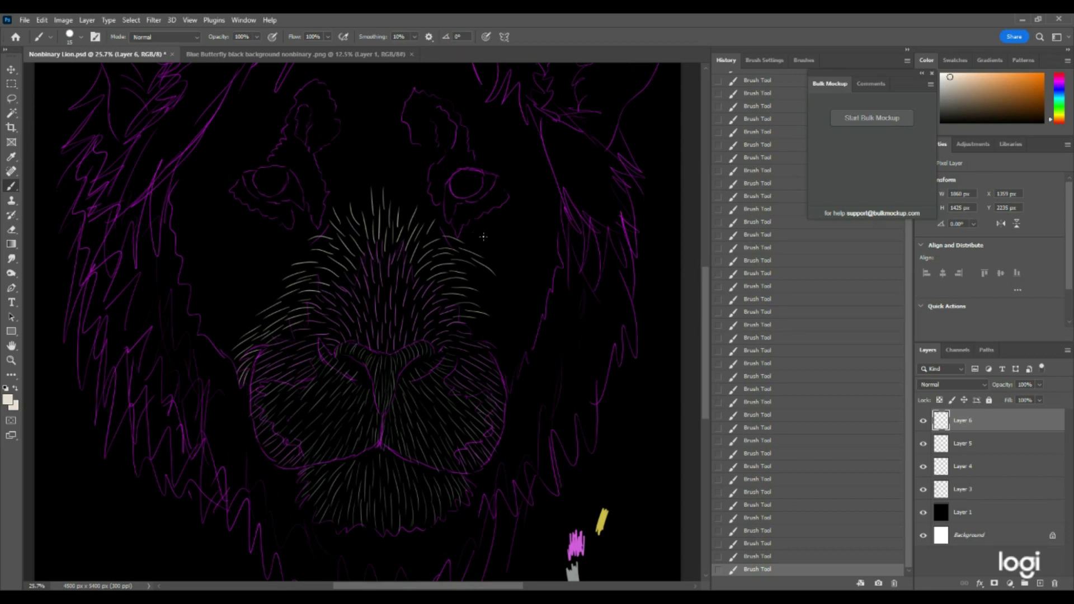
Step: Fill the right cheek beside the muzzle with cream fur strokes sweeping out to the face outline
mouse_move(476, 284)
left_mouse_down()
mouse_move(507, 310)
mouse_move(477, 301)
mouse_move(507, 318)
mouse_move(496, 304)
mouse_move(511, 327)
mouse_move(467, 323)
mouse_move(494, 342)
mouse_move(475, 334)
mouse_move(505, 387)
left_mouse_up()
left_click_drag(491, 319, 510, 327)
left_click_drag(502, 334, 524, 351)
left_click_drag(507, 316, 533, 339)
mouse_move(495, 278)
left_mouse_down()
mouse_move(531, 295)
mouse_move(543, 316)
mouse_move(534, 324)
left_mouse_up()
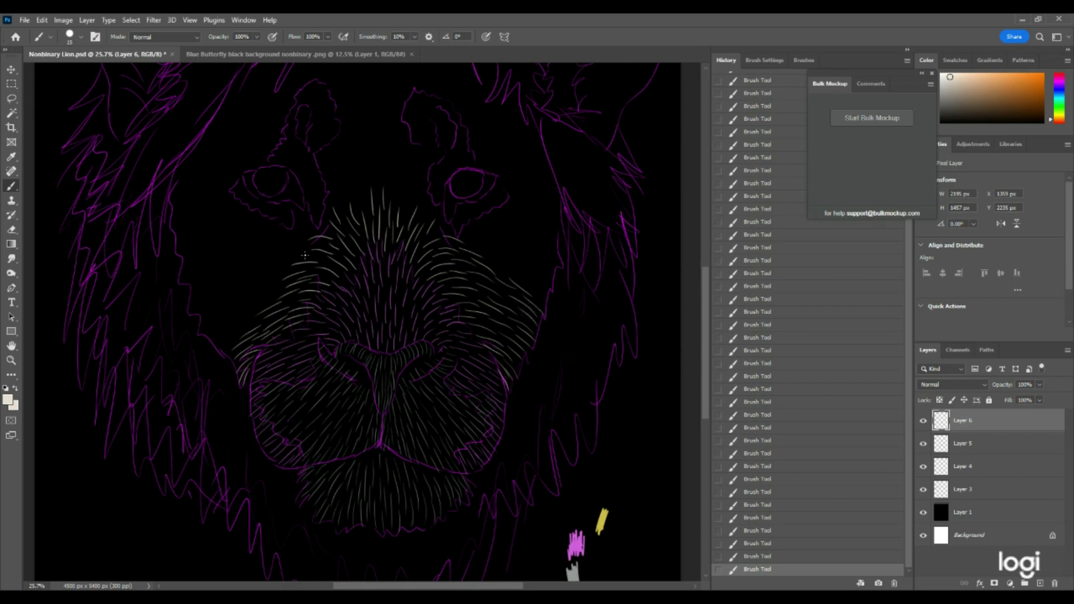
Step: Fill the left cheek below the eye with cream fur strokes out to the face outline, and complete the right cheek's upper edge
mouse_move(312, 244)
left_mouse_down()
mouse_move(267, 267)
mouse_move(287, 270)
mouse_move(260, 277)
mouse_move(284, 274)
mouse_move(243, 306)
mouse_move(280, 286)
mouse_move(238, 316)
mouse_move(259, 311)
mouse_move(219, 327)
mouse_move(241, 330)
mouse_move(224, 360)
left_mouse_up()
left_click_drag(233, 322, 211, 346)
mouse_move(282, 251)
left_mouse_down()
mouse_move(241, 272)
mouse_move(266, 271)
mouse_move(223, 304)
mouse_move(243, 273)
mouse_move(208, 295)
mouse_move(229, 290)
mouse_move(216, 305)
mouse_move(238, 301)
mouse_move(196, 326)
left_mouse_up()
left_click_drag(218, 323, 204, 337)
left_click_drag(215, 295, 192, 311)
mouse_move(305, 233)
left_mouse_down()
mouse_move(238, 260)
mouse_move(273, 246)
mouse_move(279, 229)
mouse_move(246, 243)
left_mouse_up()
mouse_move(258, 244)
left_mouse_down()
mouse_move(226, 261)
mouse_move(200, 295)
left_mouse_up()
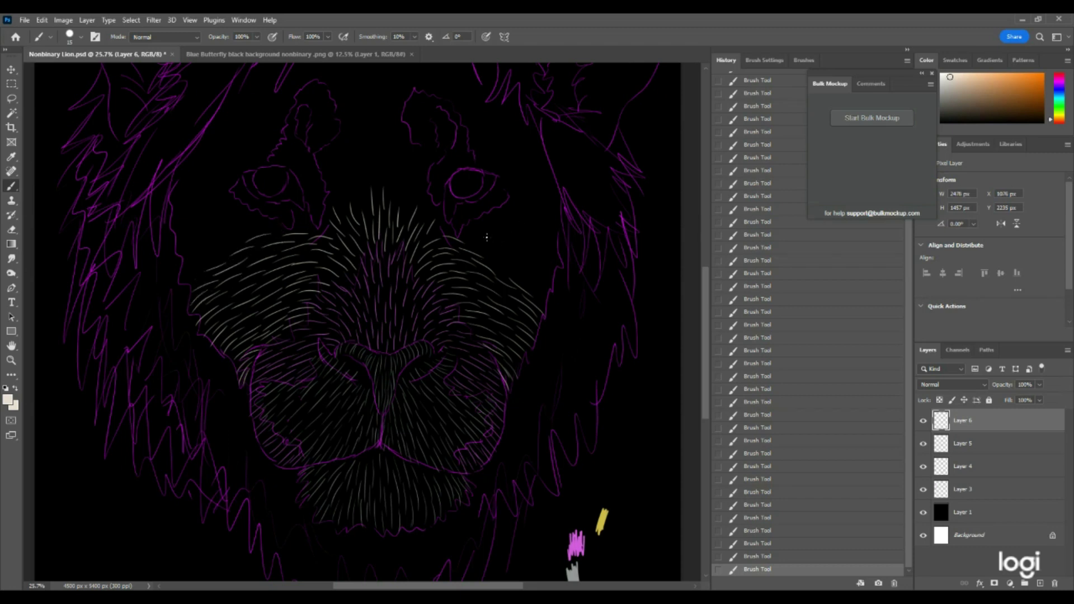
mouse_move(468, 239)
left_mouse_down()
mouse_move(524, 261)
mouse_move(541, 293)
mouse_move(540, 260)
mouse_move(552, 267)
left_mouse_up()
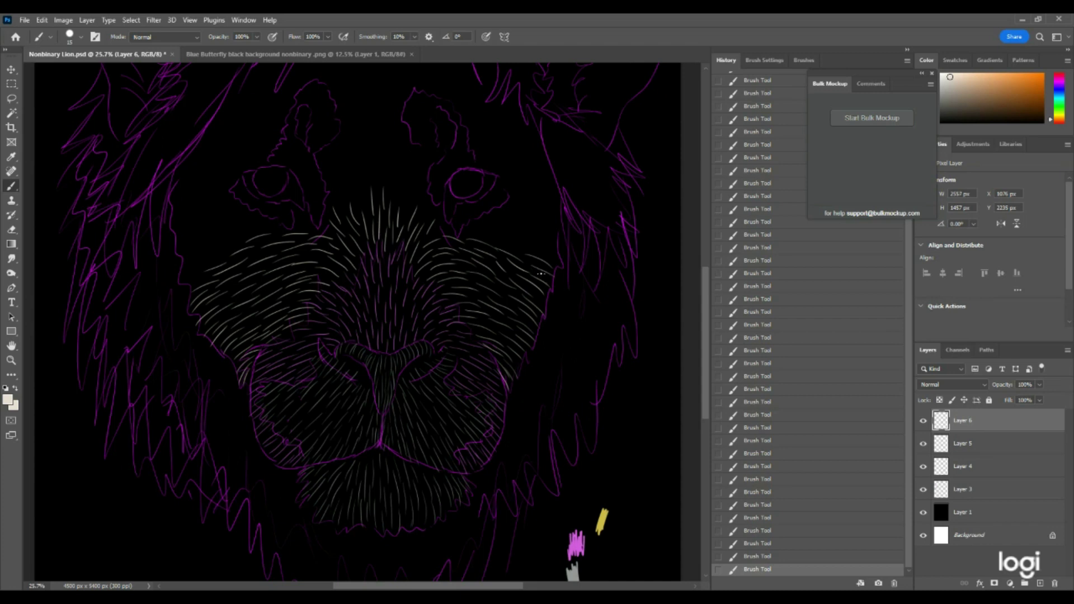
Step: Paint cream fur strokes around the inner corner and upper lid of the right eye
left_click(10, 359)
left_click_drag(425, 355, 385, 358)
left_click_drag(492, 432, 515, 405)
left_click_drag(295, 89, 352, 140)
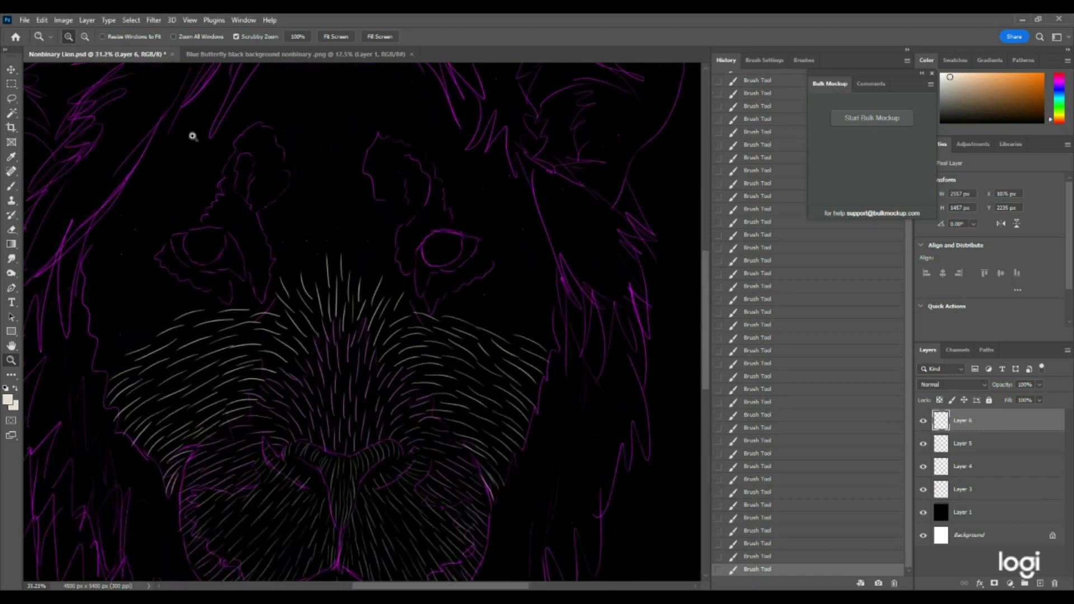
left_click(11, 186)
left_click_drag(408, 260, 432, 233)
mouse_move(403, 266)
left_mouse_down()
mouse_move(410, 232)
mouse_move(433, 230)
mouse_move(403, 224)
left_mouse_up()
mouse_move(419, 229)
left_mouse_down()
mouse_move(444, 206)
mouse_move(452, 225)
left_mouse_up()
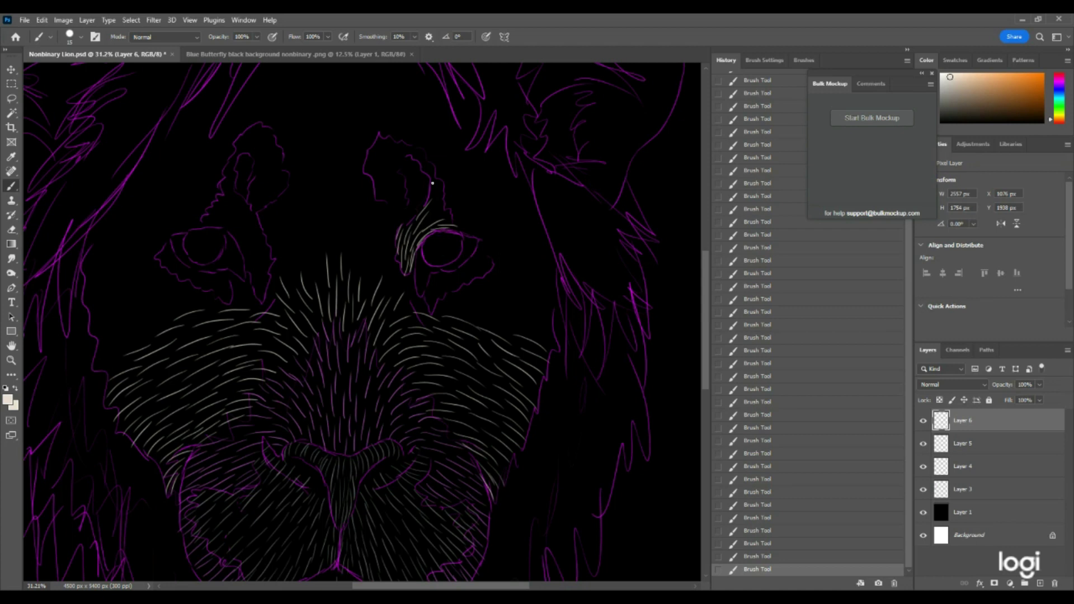
Step: Fill the curved brow marking above the right eye with cream fur strokes
mouse_move(429, 213)
left_mouse_down()
mouse_move(443, 193)
mouse_move(426, 159)
left_mouse_up()
left_click_drag(381, 205, 387, 184)
mouse_move(394, 199)
left_mouse_down()
mouse_move(381, 176)
mouse_move(374, 191)
mouse_move(381, 154)
mouse_move(384, 189)
mouse_move(390, 159)
mouse_move(367, 174)
mouse_move(369, 152)
mouse_move(371, 171)
mouse_move(382, 137)
mouse_move(373, 151)
mouse_move(381, 146)
mouse_move(383, 170)
mouse_move(392, 139)
mouse_move(396, 174)
mouse_move(422, 148)
left_mouse_up()
left_click_drag(419, 162, 426, 153)
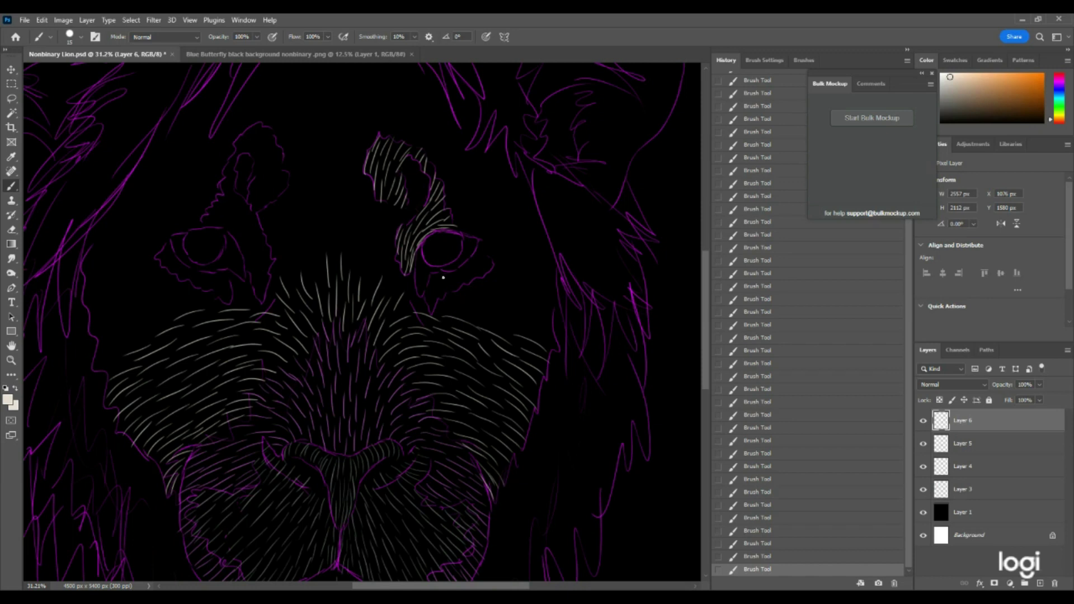
Step: Fill the marking beneath the right eye with short cream fur strokes
mouse_move(449, 271)
left_mouse_down()
mouse_move(467, 280)
mouse_move(480, 267)
left_mouse_up()
mouse_move(475, 251)
left_mouse_down()
mouse_move(493, 272)
mouse_move(485, 256)
mouse_move(491, 266)
mouse_move(472, 266)
mouse_move(484, 277)
mouse_move(437, 275)
left_mouse_up()
mouse_move(437, 298)
left_mouse_down()
mouse_move(442, 283)
mouse_move(429, 288)
mouse_move(440, 294)
left_mouse_up()
Step: Paint cream fur strokes around the inner corner and upper lid of the left eye
mouse_move(265, 296)
left_mouse_down()
mouse_move(252, 279)
mouse_move(259, 261)
left_mouse_up()
left_click_drag(259, 278, 247, 254)
mouse_move(251, 274)
left_mouse_down()
mouse_move(249, 236)
mouse_move(241, 254)
mouse_move(225, 208)
mouse_move(237, 233)
mouse_move(200, 232)
left_mouse_up()
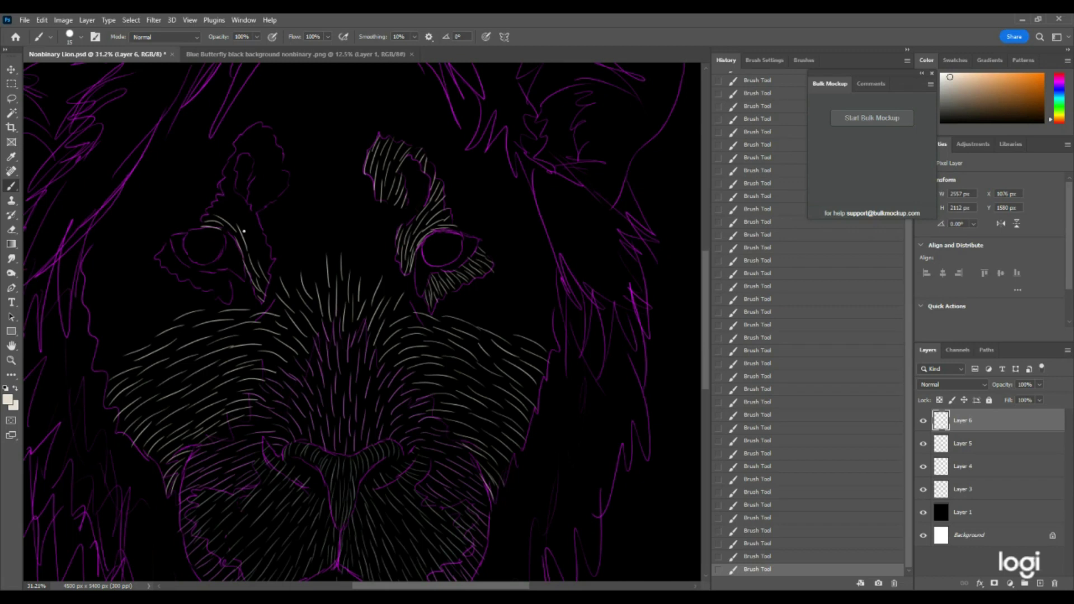
Step: Fill the curved brow marking above the left eye and the marking beneath that eye with cream fur strokes
mouse_move(273, 270)
left_mouse_down()
mouse_move(242, 226)
mouse_move(251, 218)
mouse_move(216, 205)
mouse_move(217, 185)
mouse_move(234, 190)
mouse_move(229, 164)
left_mouse_up()
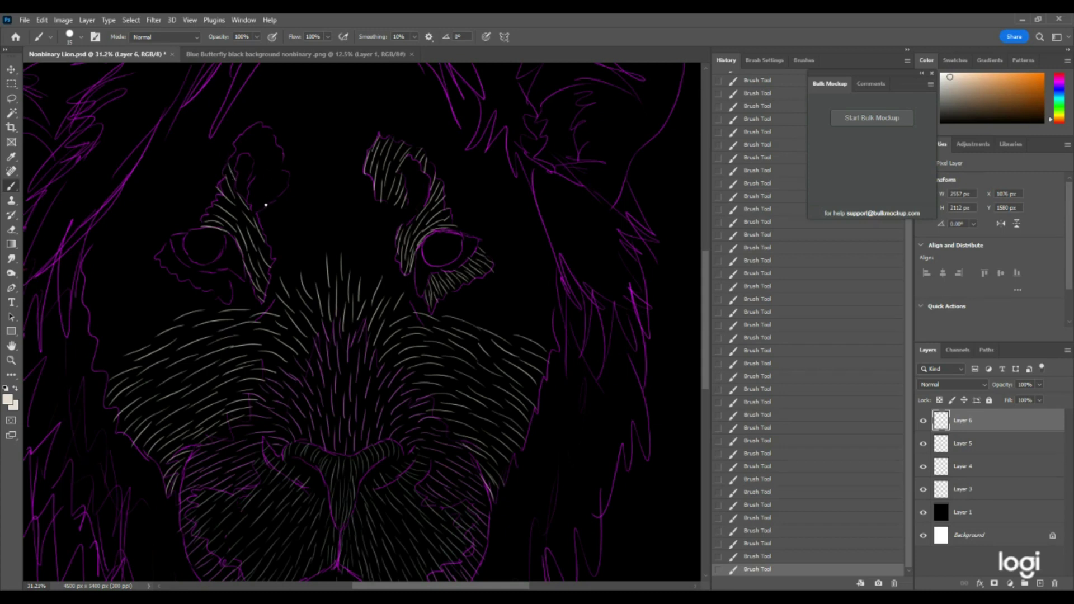
left_click_drag(266, 205, 252, 193)
mouse_move(257, 191)
left_mouse_down()
mouse_move(266, 153)
mouse_move(260, 181)
mouse_move(276, 201)
mouse_move(264, 148)
mouse_move(257, 175)
mouse_move(253, 152)
mouse_move(265, 162)
mouse_move(277, 137)
mouse_move(280, 158)
mouse_move(264, 120)
mouse_move(263, 145)
mouse_move(254, 121)
mouse_move(255, 144)
mouse_move(251, 133)
mouse_move(233, 156)
left_mouse_up()
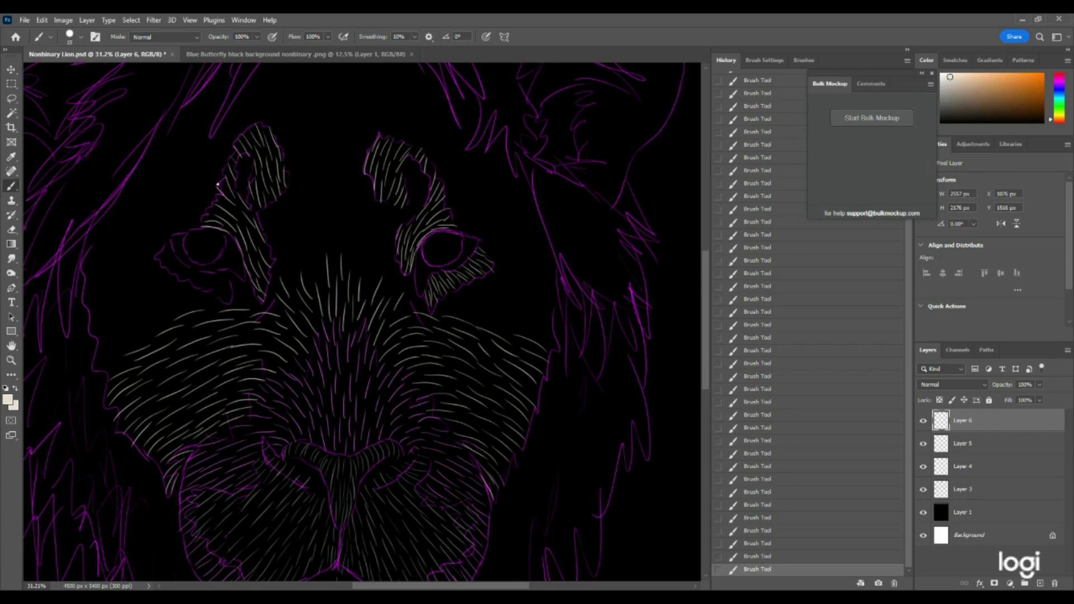
mouse_move(194, 283)
left_mouse_down()
mouse_move(228, 283)
mouse_move(229, 271)
mouse_move(219, 285)
mouse_move(235, 287)
mouse_move(227, 306)
mouse_move(202, 276)
left_mouse_up()
left_click_drag(176, 273, 176, 263)
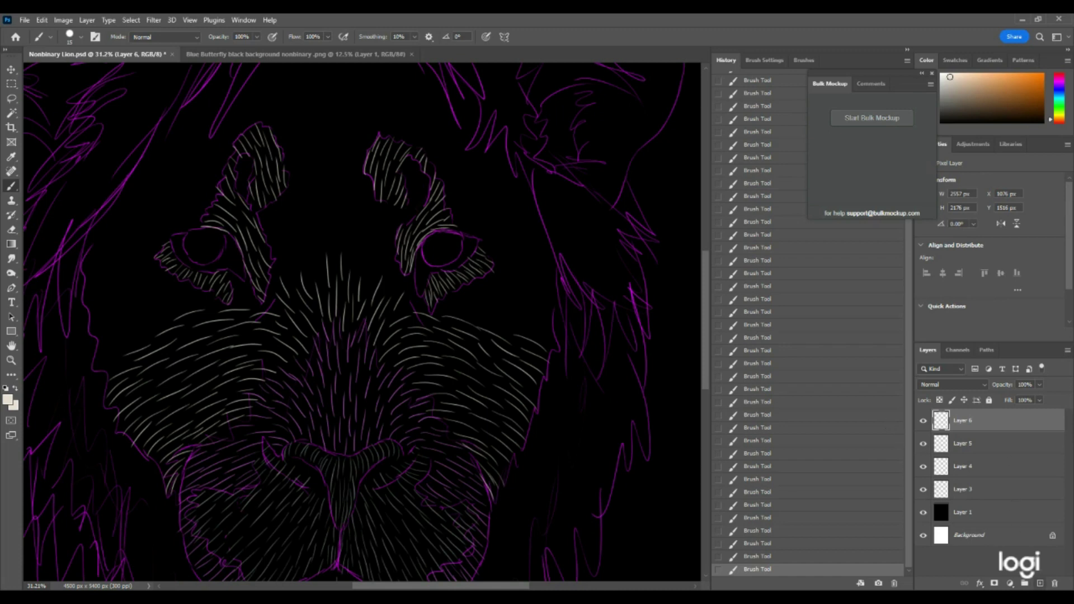
Step: Add a new layer and set the foreground color to the yellow of the swatch painted on the canvas
left_click(1040, 583)
left_click(11, 360)
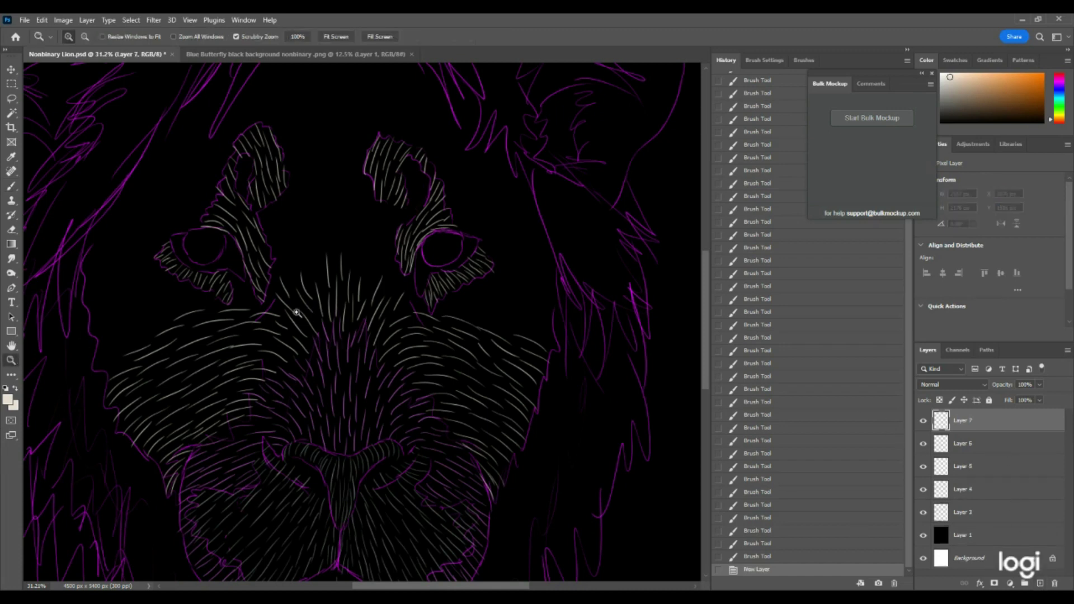
left_click_drag(295, 312, 264, 308)
left_click_drag(403, 485, 537, 418)
left_click(6, 399)
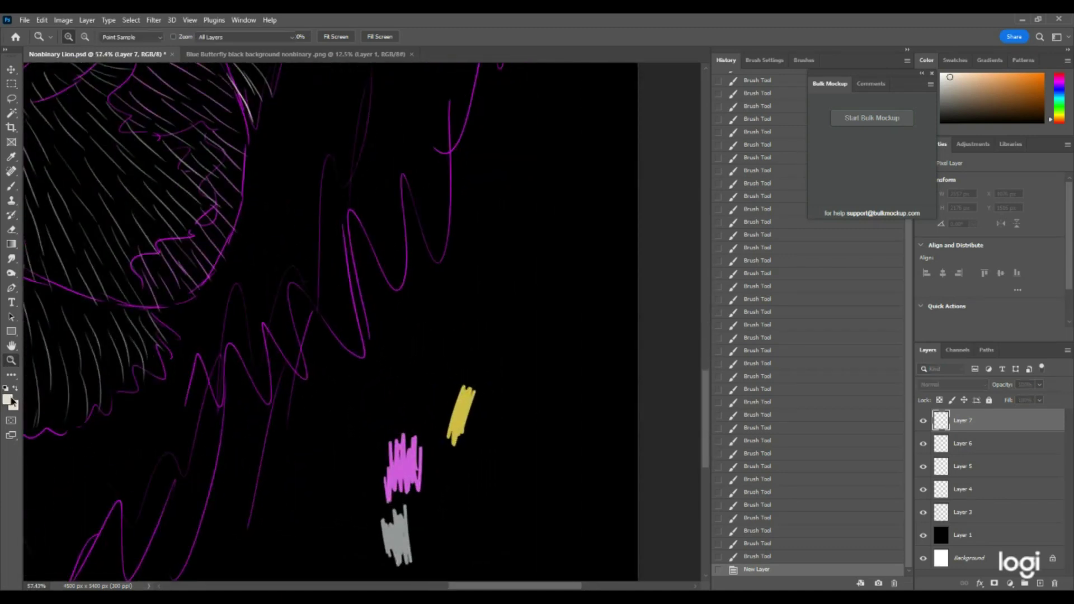
left_click(467, 393)
left_click(877, 312)
Step: Paint yellow fur strokes up the center of the face, from the nose bridge to between the brow markings
left_click_drag(497, 308, 434, 307)
left_click_drag(446, 242, 486, 241)
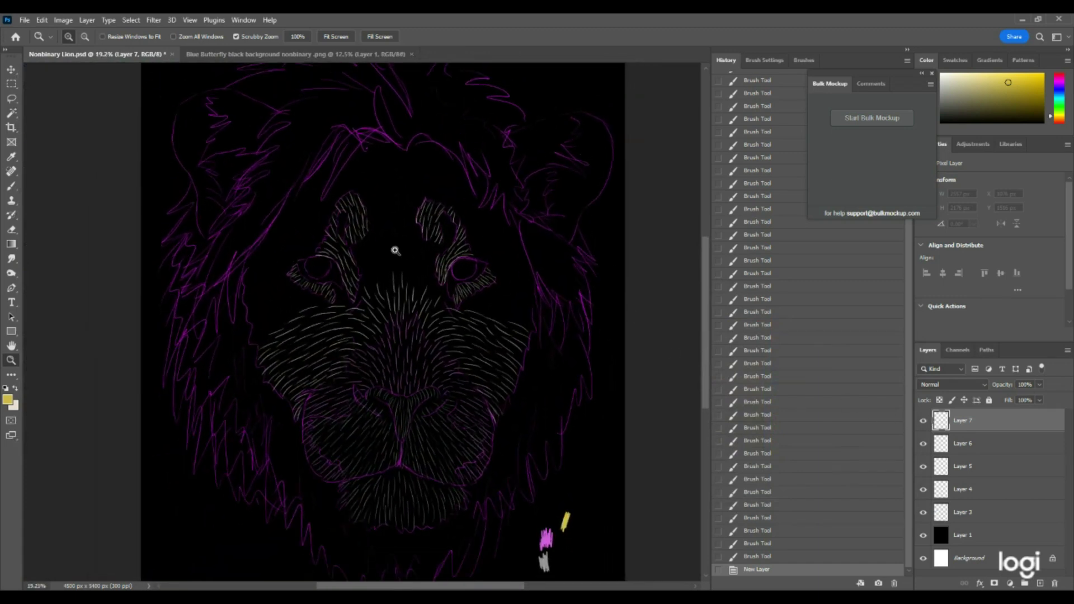
left_click(10, 186)
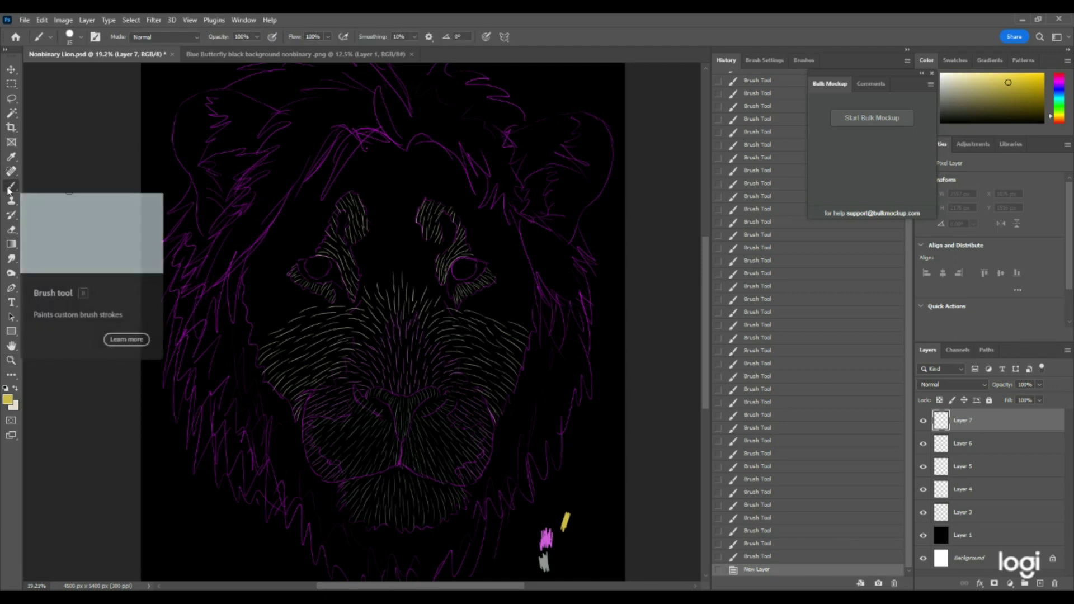
left_click_drag(389, 282, 394, 260)
left_click_drag(393, 266, 392, 248)
left_click_drag(413, 285, 420, 262)
left_click_drag(423, 278, 425, 259)
left_click_drag(428, 275, 426, 249)
mouse_move(432, 298)
left_mouse_down()
mouse_move(440, 284)
mouse_move(461, 303)
mouse_move(434, 263)
mouse_move(452, 212)
left_mouse_up()
left_click_drag(384, 288, 377, 258)
Step: Extend the yellow fur strokes across the left cheek beside the eye and over the forehead up to the hairline
left_click_drag(322, 302, 252, 329)
left_click_drag(288, 288, 251, 306)
left_click_drag(372, 280, 364, 248)
left_click_drag(392, 232, 385, 212)
mouse_move(414, 221)
left_mouse_down()
mouse_move(428, 187)
mouse_move(353, 167)
left_mouse_up()
left_click_drag(437, 198, 460, 165)
left_click_drag(322, 194, 297, 190)
left_click_drag(448, 206, 468, 188)
Step: Paint yellow fur strokes outward from both eyes to the face outline, and briefly hide the purple sketch layer to check the fur
left_click_drag(465, 238, 501, 209)
mouse_move(492, 263)
left_mouse_down()
mouse_move(531, 273)
mouse_move(534, 296)
left_mouse_up()
left_click_drag(474, 305, 536, 324)
left_click_drag(320, 245, 294, 253)
left_click_drag(315, 254, 277, 263)
key("z")
left_click_drag(398, 309, 371, 307)
left_click(476, 404)
left_click(923, 512)
left_click(922, 512)
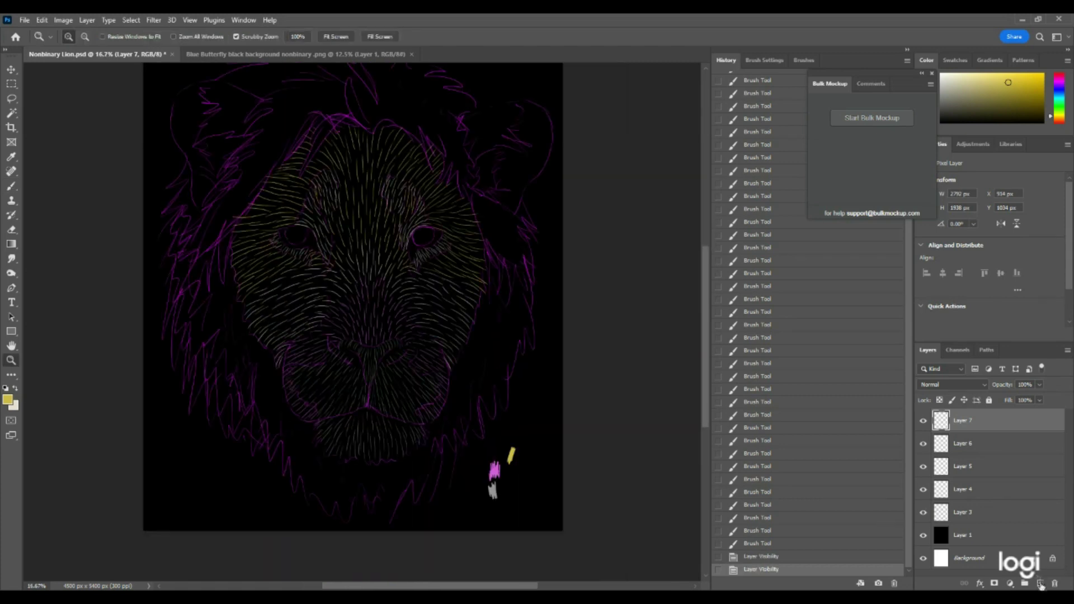
Step: Add a new layer and set the foreground color to the grey swatch's color, #94989a
left_click(1040, 584)
left_click_drag(490, 491, 565, 489)
left_click(7, 399)
left_click(500, 479)
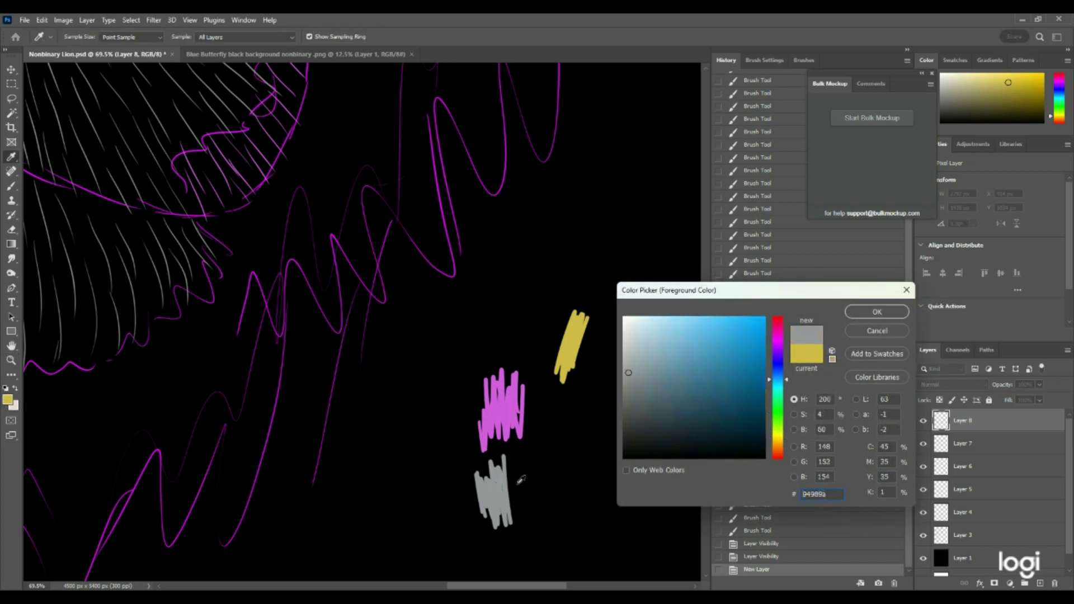
left_click(890, 315)
Step: Paint short grey fur strokes around the rims of both eyes, including their inner corners
left_click_drag(471, 363, 365, 370)
left_click_drag(413, 250, 473, 252)
left_click(11, 187)
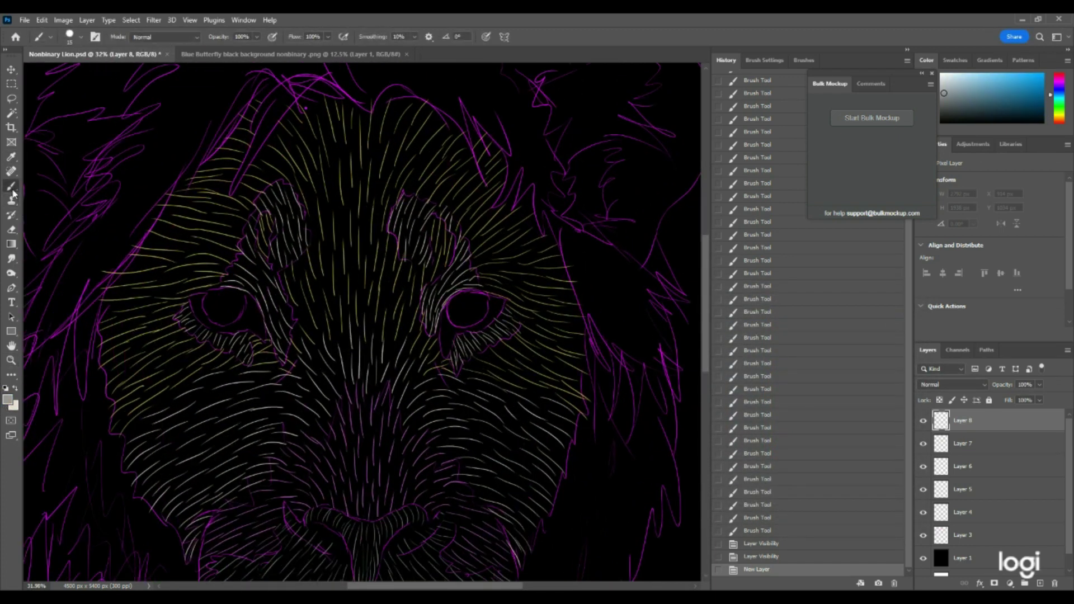
mouse_move(447, 306)
left_mouse_down()
mouse_move(455, 331)
mouse_move(443, 358)
left_mouse_up()
mouse_move(450, 325)
left_mouse_down()
mouse_move(445, 364)
mouse_move(441, 342)
mouse_move(460, 323)
mouse_move(465, 337)
mouse_move(485, 333)
left_mouse_up()
mouse_move(482, 323)
left_mouse_down()
mouse_move(498, 296)
mouse_move(510, 324)
left_mouse_up()
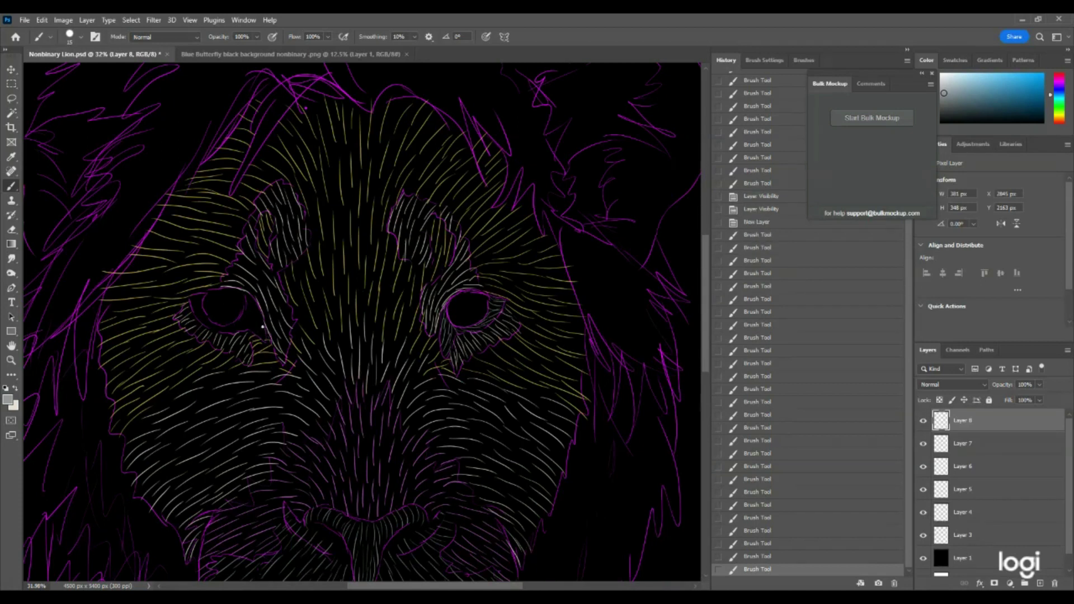
mouse_move(265, 339)
left_mouse_down()
mouse_move(272, 331)
mouse_move(245, 293)
mouse_move(254, 309)
left_mouse_up()
mouse_move(249, 302)
left_mouse_down()
mouse_move(254, 314)
mouse_move(251, 303)
mouse_move(229, 330)
mouse_move(213, 331)
mouse_move(191, 298)
left_mouse_up()
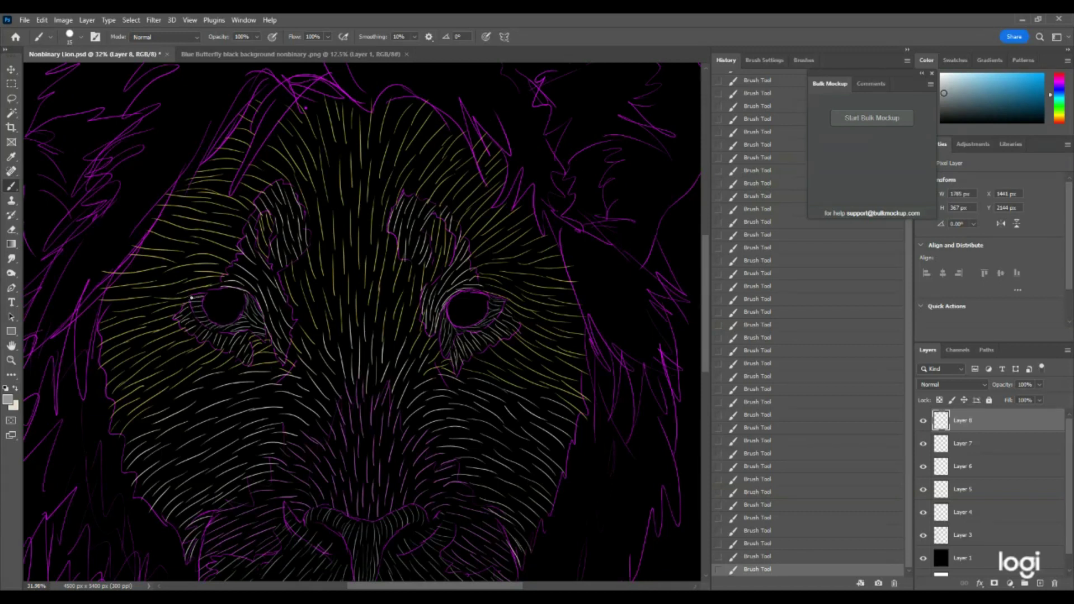
Step: Hide the purple sketch layer to review the whole face, add a new layer, and show the sketch again
left_click(11, 360)
left_click_drag(402, 308, 313, 307)
left_click(923, 535)
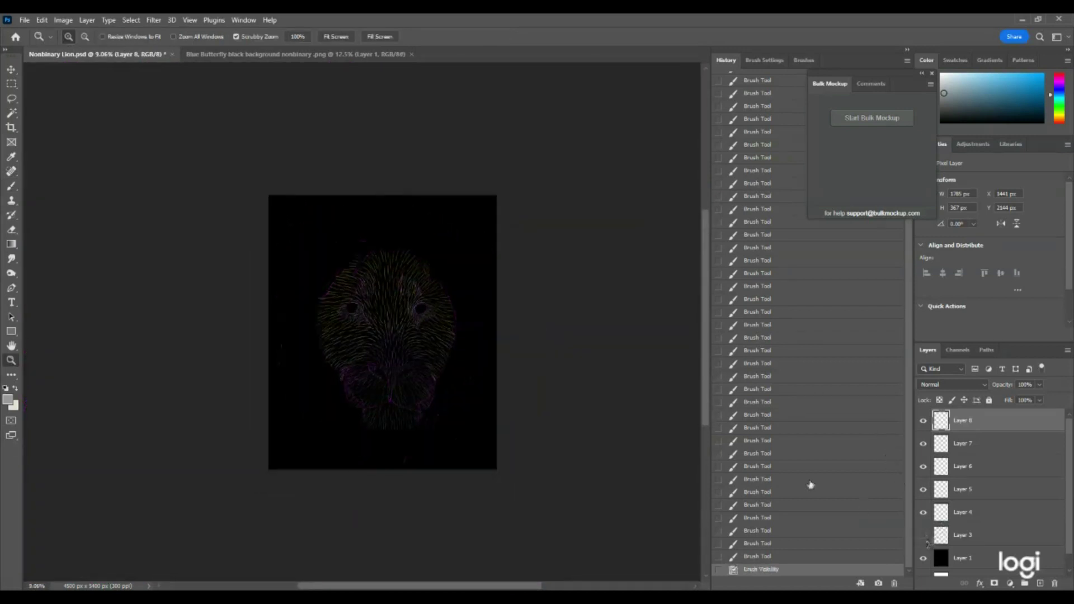
left_click(457, 337)
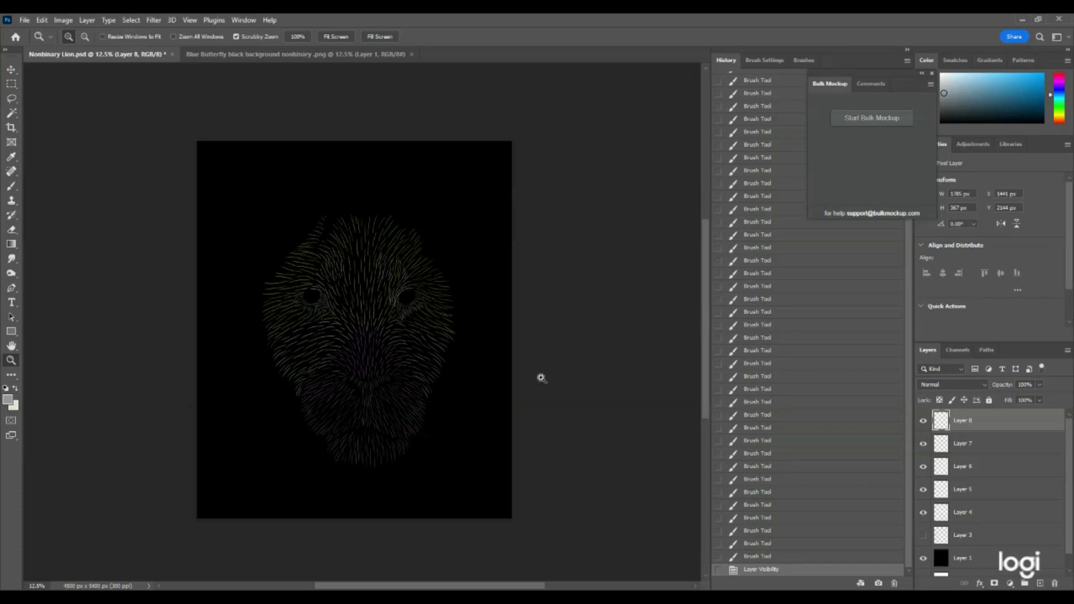
left_click(1039, 583)
left_click(923, 559)
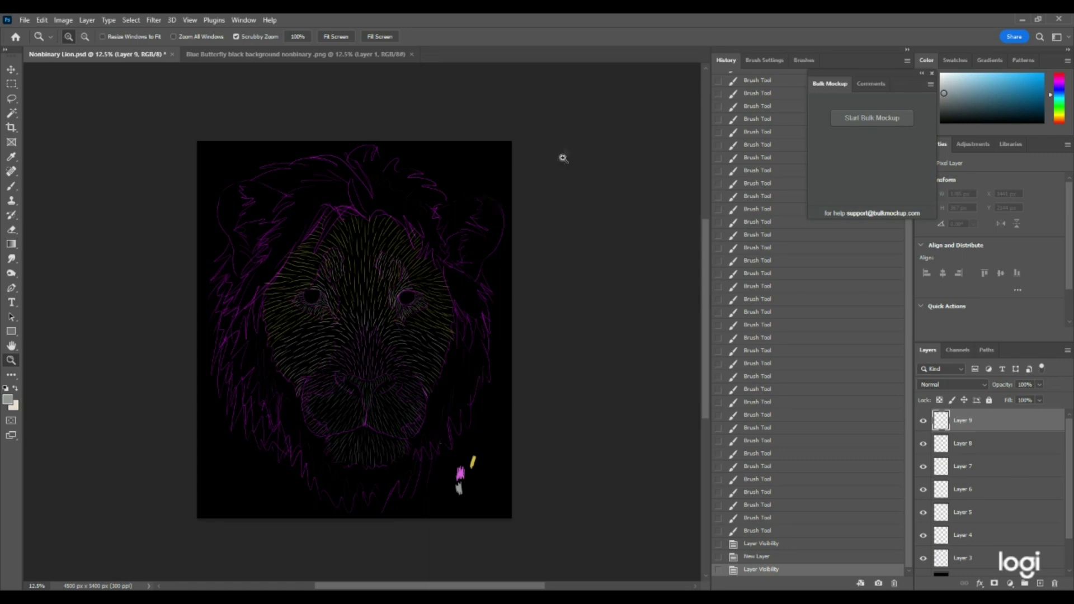
Step: Reconfirm the grey #94989a as the foreground color
left_click(493, 495)
left_click(396, 470)
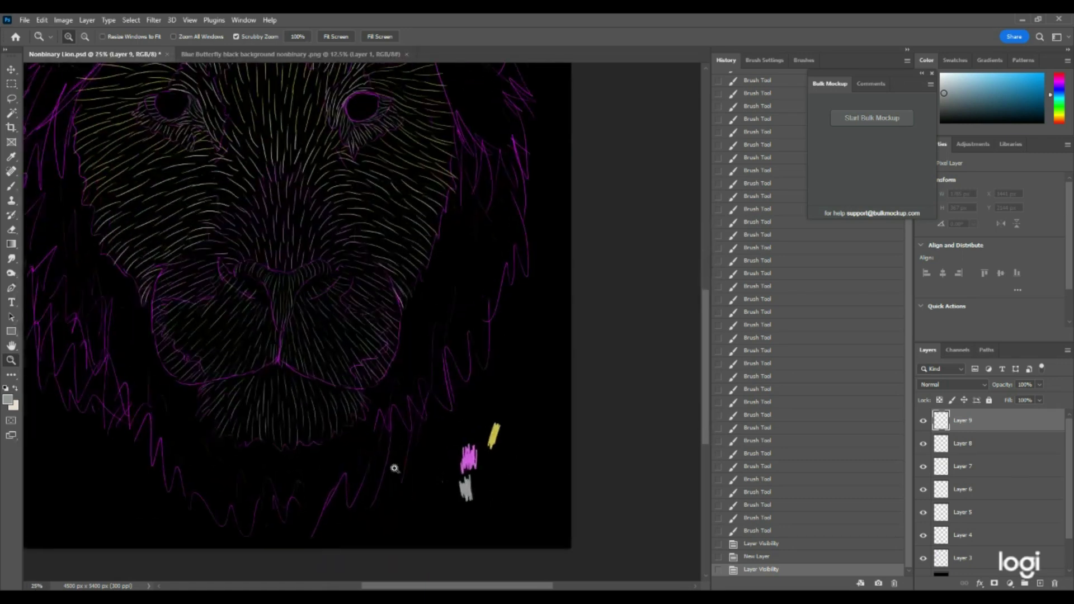
left_click(8, 400)
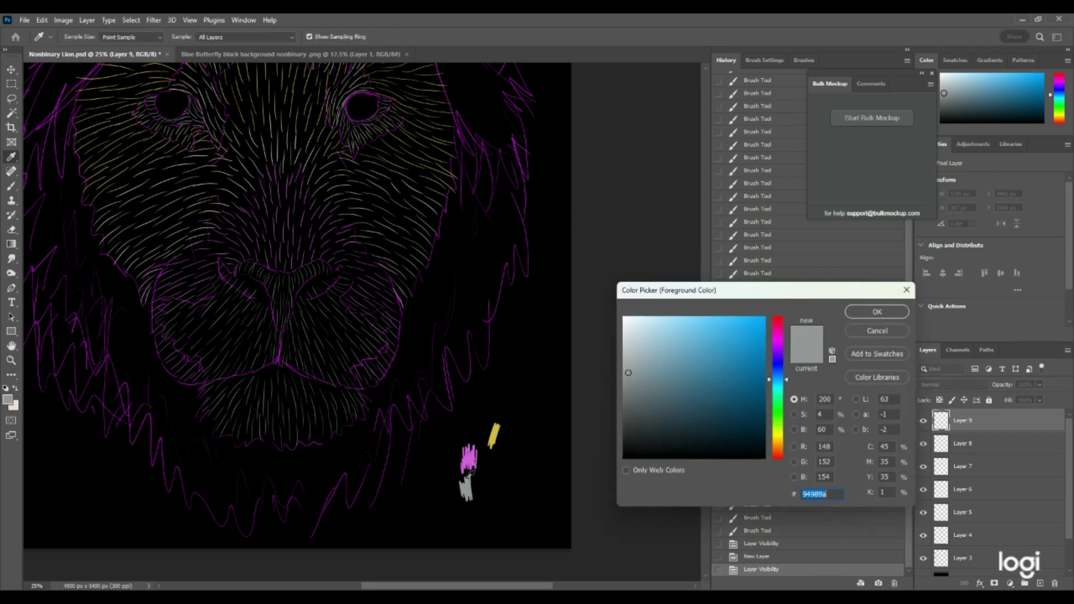
left_click(876, 312)
Step: Paint dense grey strokes along the left side of the central line between nose and mouth
key("z")
left_click_drag(496, 313, 448, 307)
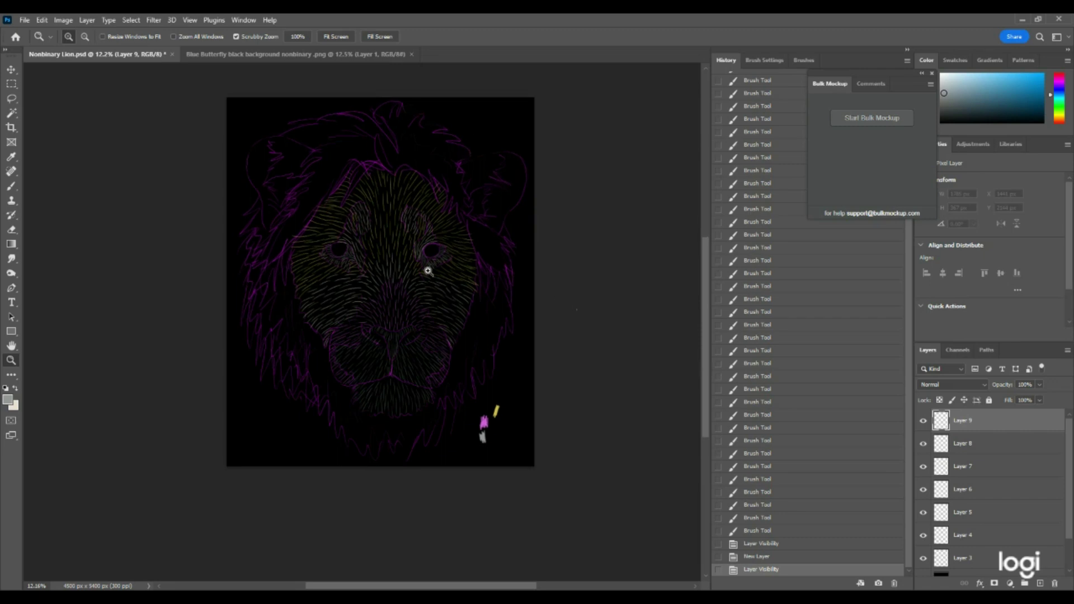
left_click(409, 337)
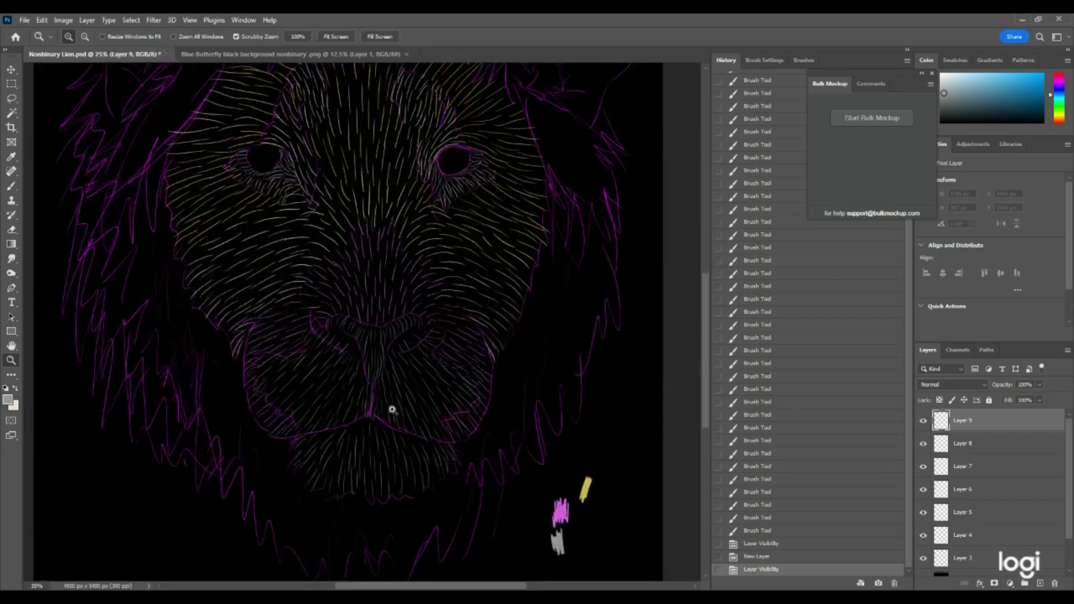
left_click(11, 186)
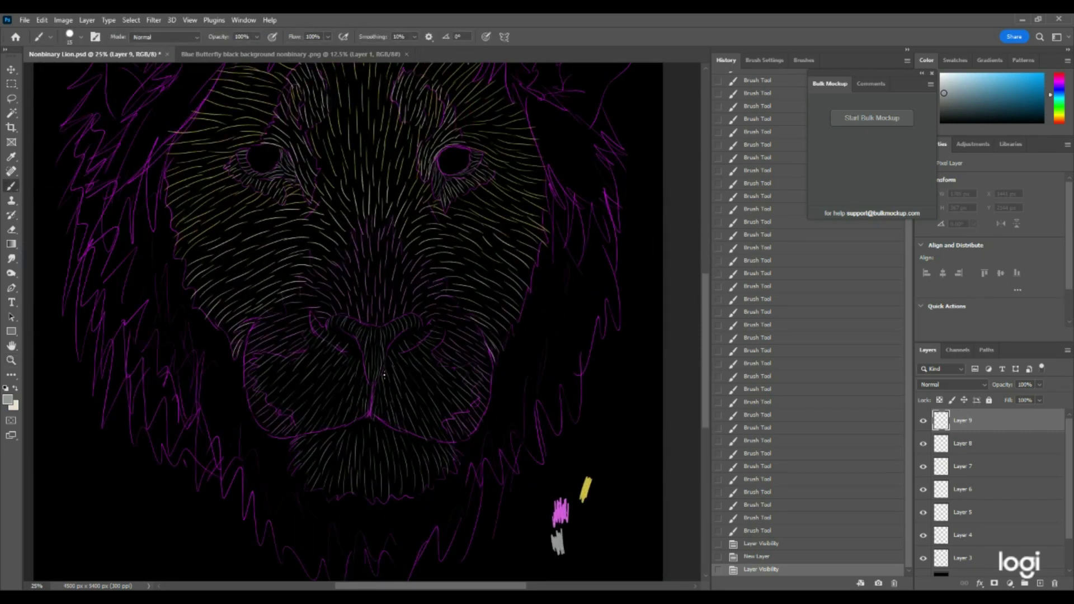
left_click_drag(369, 386, 356, 416)
left_click_drag(366, 390, 355, 415)
mouse_move(362, 395)
left_mouse_down()
mouse_move(350, 422)
mouse_move(358, 403)
left_mouse_up()
mouse_move(365, 378)
left_mouse_down()
mouse_move(355, 398)
mouse_move(355, 387)
left_mouse_up()
mouse_move(362, 365)
left_mouse_down()
mouse_move(356, 381)
mouse_move(363, 375)
left_mouse_up()
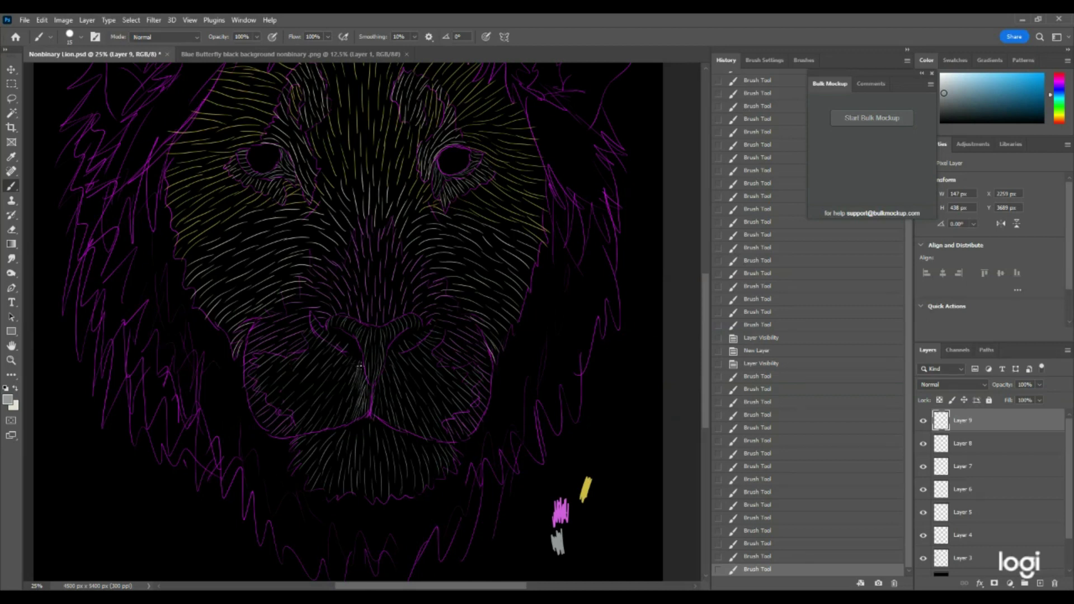
Step: Thicken the left muzzle with grey strokes fanning from below the nostril down toward the mouth line
left_click_drag(360, 354, 346, 374)
left_click_drag(358, 355, 347, 375)
mouse_move(352, 358)
left_mouse_down()
mouse_move(327, 398)
mouse_move(343, 394)
left_mouse_up()
left_click_drag(355, 375, 350, 405)
left_click_drag(359, 386, 350, 407)
left_click_drag(356, 389, 337, 434)
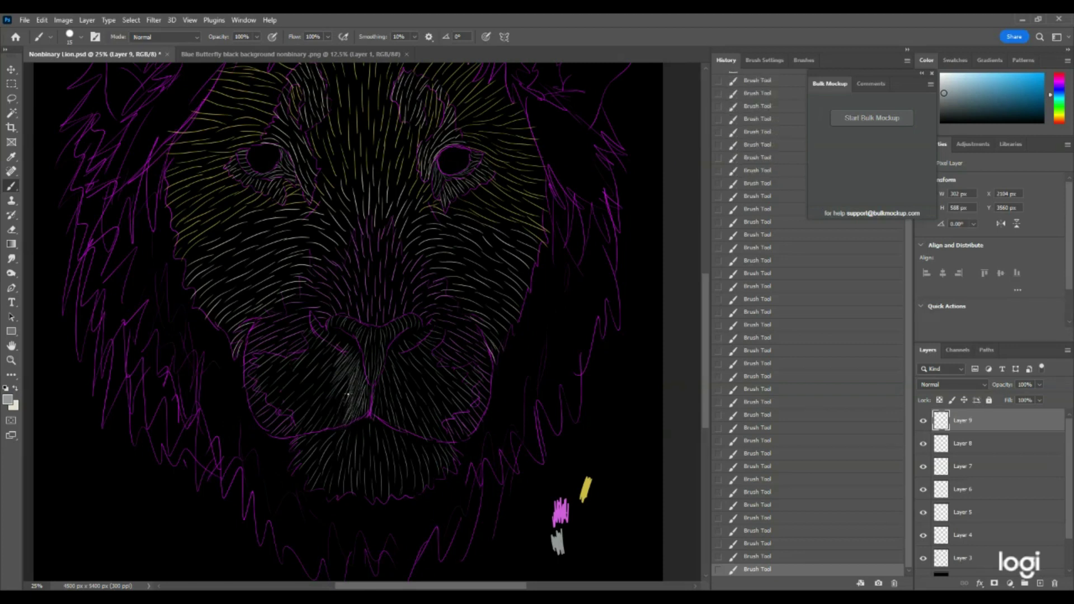
mouse_move(344, 379)
left_mouse_down()
mouse_move(323, 431)
mouse_move(344, 399)
mouse_move(332, 429)
mouse_move(344, 413)
mouse_move(349, 403)
mouse_move(337, 429)
mouse_move(347, 398)
mouse_move(328, 433)
mouse_move(345, 392)
mouse_move(331, 420)
left_mouse_up()
left_click_drag(346, 396, 326, 423)
Step: Fill the rest of the muzzle, nose and chin with dense grey strokes, and thicken the fur around both eyes
mouse_move(347, 340)
left_mouse_down()
mouse_move(300, 375)
mouse_move(289, 354)
mouse_move(333, 388)
mouse_move(413, 340)
mouse_move(404, 351)
mouse_move(446, 365)
mouse_move(417, 358)
mouse_move(456, 416)
mouse_move(392, 372)
mouse_move(379, 410)
mouse_move(412, 415)
mouse_move(445, 443)
mouse_move(400, 382)
mouse_move(377, 453)
mouse_move(378, 494)
mouse_move(414, 444)
mouse_move(441, 446)
mouse_move(356, 426)
mouse_move(365, 492)
mouse_move(342, 428)
mouse_move(308, 460)
left_mouse_up()
mouse_move(378, 330)
left_mouse_down()
mouse_move(394, 327)
mouse_move(366, 336)
mouse_move(338, 323)
left_mouse_up()
scroll(336, 321, "up", 2)
mouse_move(288, 215)
left_mouse_down()
mouse_move(250, 222)
mouse_move(242, 208)
left_mouse_up()
mouse_move(438, 215)
left_mouse_down()
mouse_move(438, 249)
mouse_move(463, 228)
left_mouse_up()
Step: Add a new layer and paint brightening grey strokes below and beside the right nostril
key("z")
left_click_drag(492, 329, 447, 330)
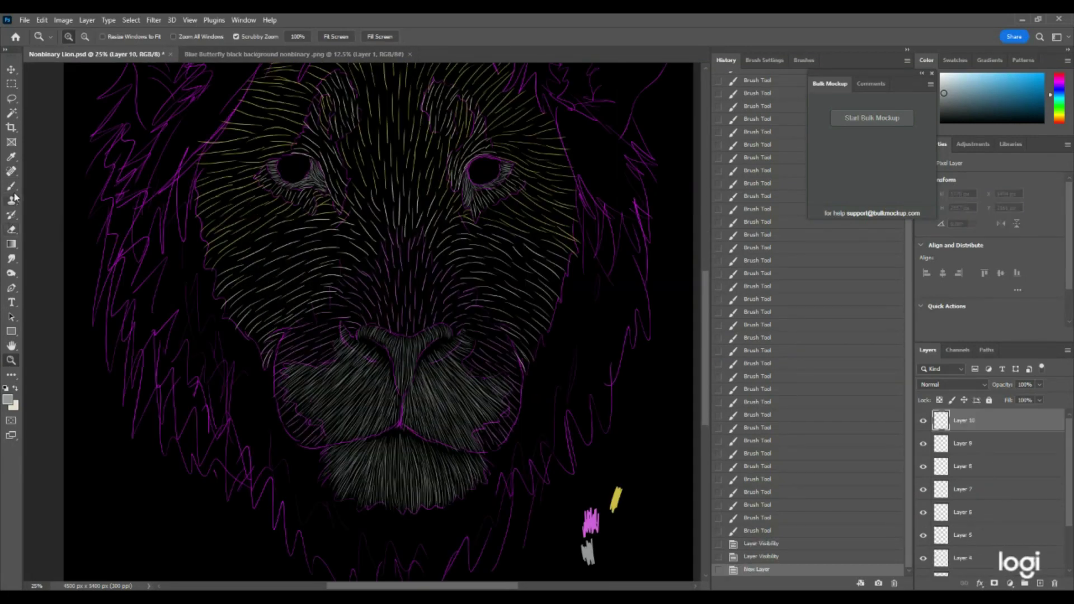
left_click(12, 185)
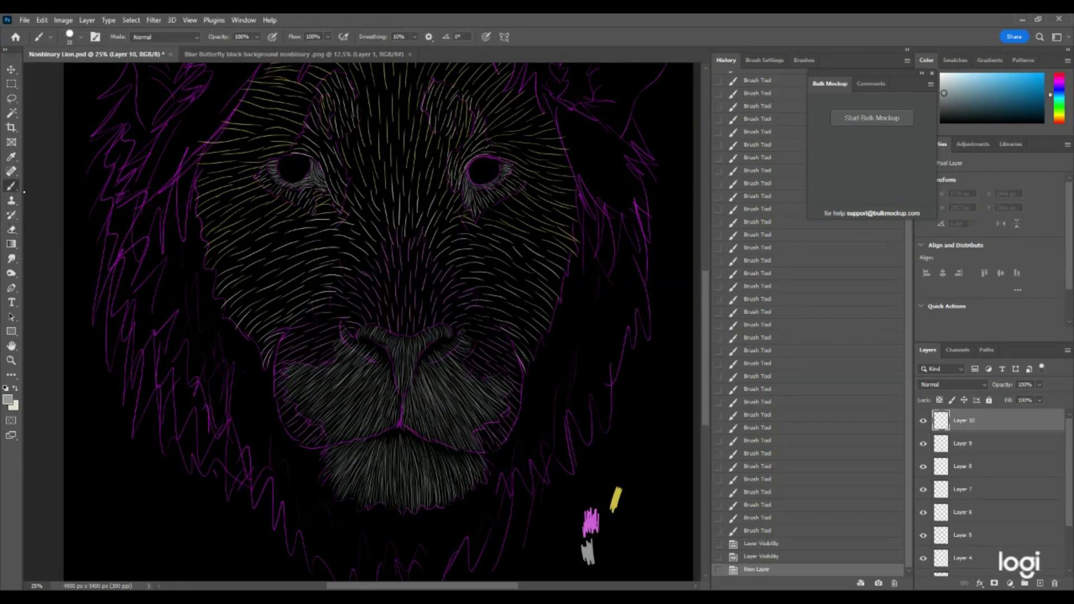
left_click_drag(450, 379, 469, 395)
left_click_drag(441, 360, 464, 383)
mouse_move(447, 355)
left_mouse_down()
mouse_move(466, 374)
mouse_move(453, 357)
left_mouse_up()
left_click_drag(451, 372, 451, 350)
left_click_drag(454, 366, 452, 348)
left_click_drag(451, 364, 461, 343)
left_click_drag(457, 362, 467, 343)
Step: Brighten the outer part of the right muzzle with short grey strokes along its upper edge
mouse_move(464, 367)
left_mouse_down()
mouse_move(476, 340)
mouse_move(481, 395)
mouse_move(491, 390)
left_mouse_up()
mouse_move(475, 382)
left_mouse_down()
mouse_move(497, 398)
mouse_move(499, 383)
left_mouse_up()
mouse_move(495, 408)
left_mouse_down()
mouse_move(472, 377)
mouse_move(509, 393)
left_mouse_up()
left_click_drag(506, 414, 514, 391)
left_click_drag(510, 410, 508, 387)
left_click_drag(489, 382, 510, 391)
left_click_drag(492, 385, 511, 399)
left_click_drag(491, 392, 508, 404)
mouse_move(488, 398)
left_mouse_down()
mouse_move(504, 408)
mouse_move(476, 385)
left_mouse_up()
left_click_drag(474, 408, 482, 395)
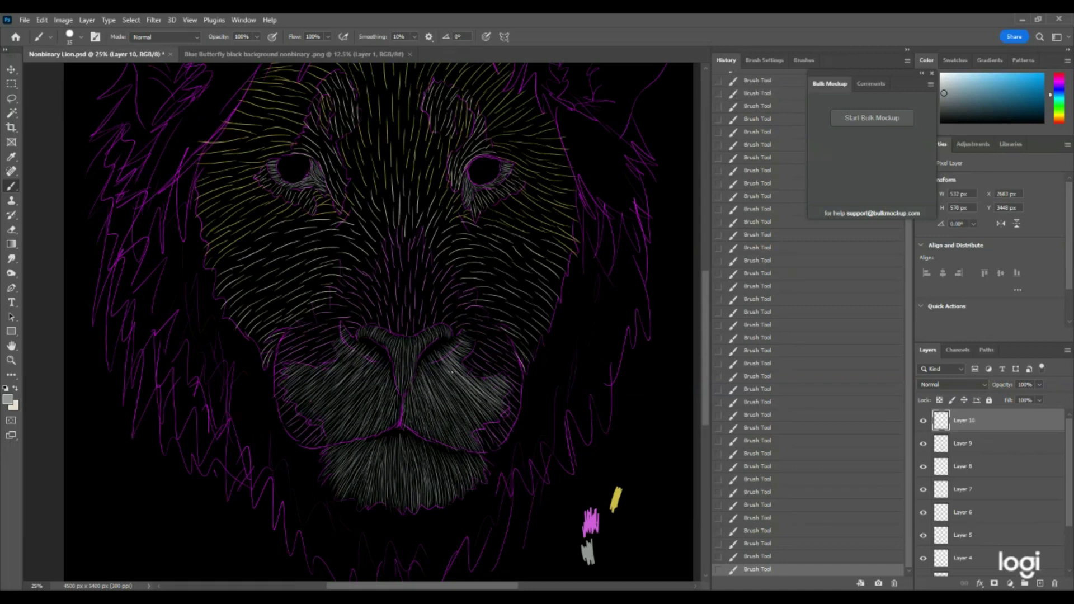
Step: Brighten the inner right muzzle with long grey strokes from the nostril down to the mouth line
mouse_move(450, 385)
left_mouse_down()
mouse_move(486, 430)
mouse_move(441, 373)
mouse_move(485, 425)
mouse_move(445, 399)
mouse_move(435, 358)
mouse_move(469, 407)
mouse_move(431, 352)
mouse_move(456, 406)
left_mouse_up()
left_click_drag(424, 359, 456, 422)
mouse_move(426, 366)
left_mouse_down()
mouse_move(446, 409)
mouse_move(455, 404)
mouse_move(424, 377)
left_mouse_up()
mouse_move(458, 447)
left_mouse_down()
mouse_move(434, 390)
mouse_move(456, 408)
mouse_move(430, 392)
left_mouse_up()
left_click_drag(440, 418, 427, 382)
mouse_move(445, 436)
left_mouse_down()
mouse_move(414, 378)
mouse_move(418, 419)
left_mouse_up()
mouse_move(422, 382)
left_mouse_down()
mouse_move(447, 436)
mouse_move(436, 430)
left_mouse_up()
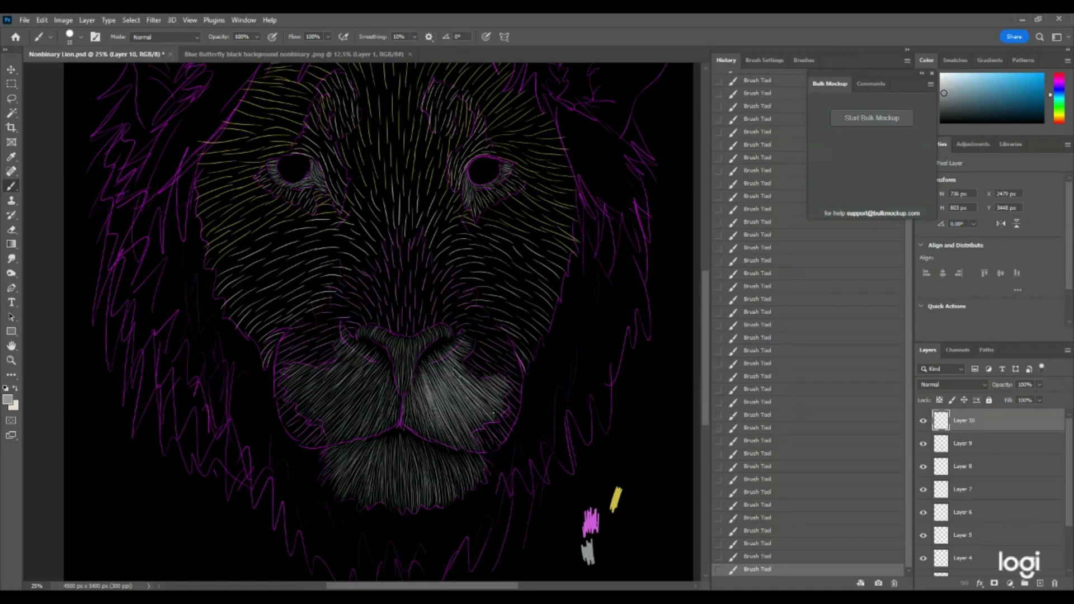
Step: Brighten the inner left muzzle with long grey strokes from the central line down to the mouth
mouse_move(396, 398)
left_mouse_down()
mouse_move(357, 441)
mouse_move(375, 403)
mouse_move(396, 395)
mouse_move(391, 380)
mouse_move(367, 431)
mouse_move(387, 375)
mouse_move(358, 433)
mouse_move(387, 373)
mouse_move(339, 421)
mouse_move(387, 373)
mouse_move(364, 416)
left_mouse_up()
mouse_move(384, 376)
left_mouse_down()
mouse_move(367, 403)
mouse_move(344, 412)
mouse_move(359, 420)
left_mouse_up()
left_click_drag(358, 406, 341, 423)
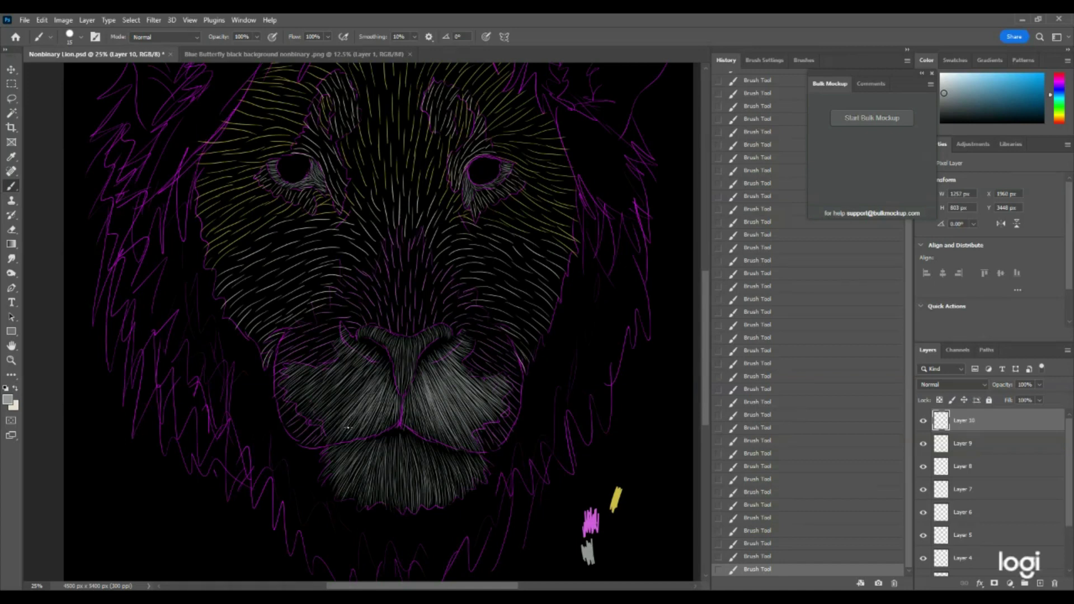
mouse_move(386, 369)
left_mouse_down()
mouse_move(335, 422)
mouse_move(346, 418)
mouse_move(323, 425)
mouse_move(348, 398)
mouse_move(325, 420)
left_mouse_up()
left_click_drag(362, 386, 322, 426)
left_click_drag(356, 385, 329, 424)
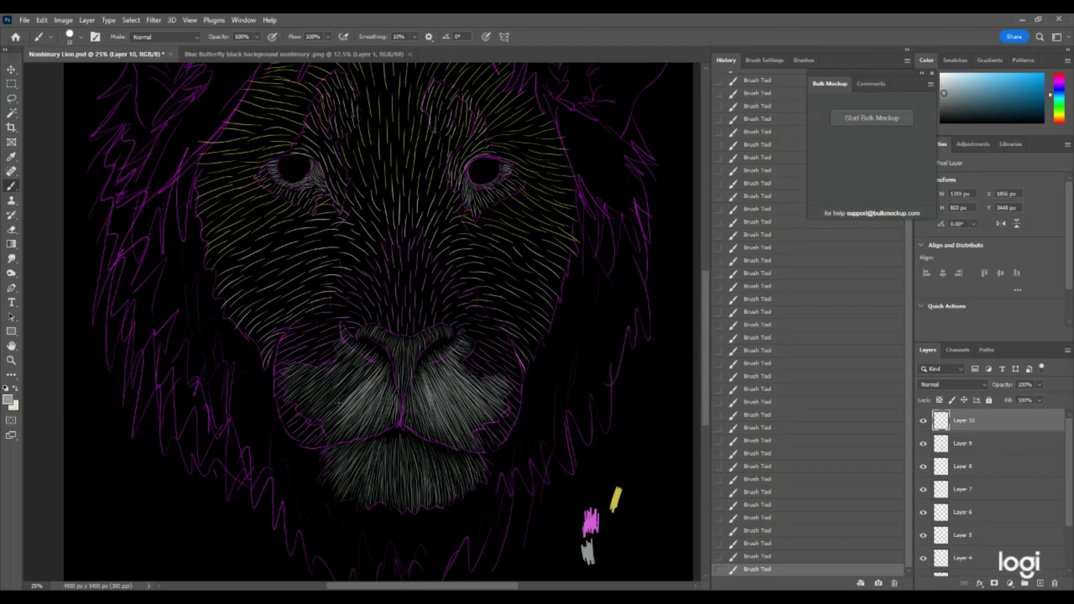
Step: Extend the brightening grey strokes across the upper and outer left muzzle to its edge
left_click_drag(371, 373, 327, 413)
mouse_move(358, 385)
left_mouse_down()
mouse_move(332, 409)
mouse_move(336, 401)
left_mouse_up()
mouse_move(376, 359)
left_mouse_down()
mouse_move(315, 419)
mouse_move(330, 395)
left_mouse_up()
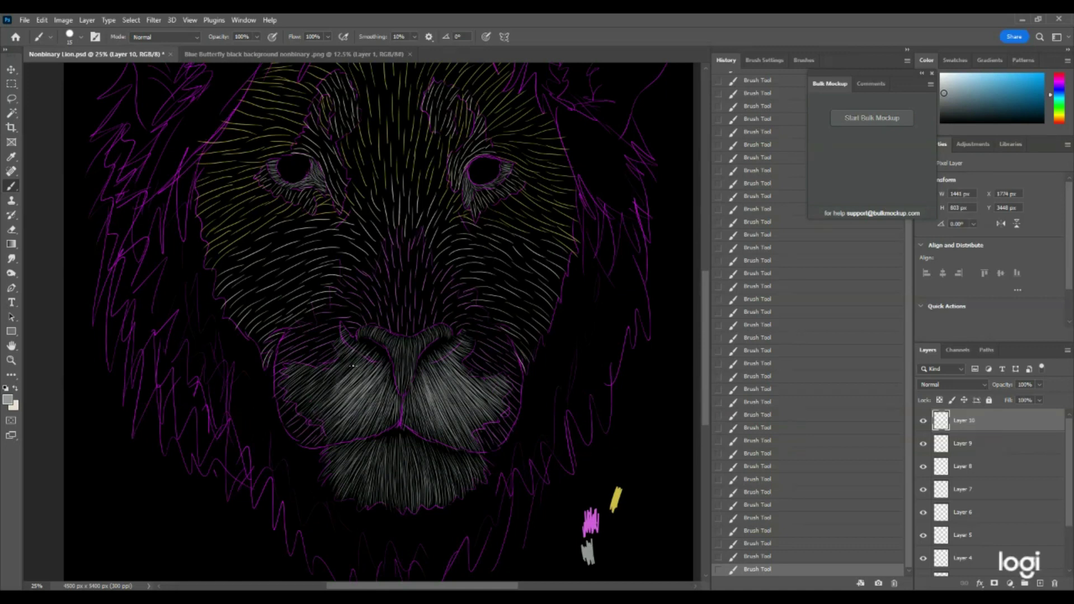
left_click_drag(363, 358, 308, 406)
mouse_move(339, 367)
left_mouse_down()
mouse_move(296, 401)
mouse_move(323, 375)
mouse_move(290, 391)
left_mouse_up()
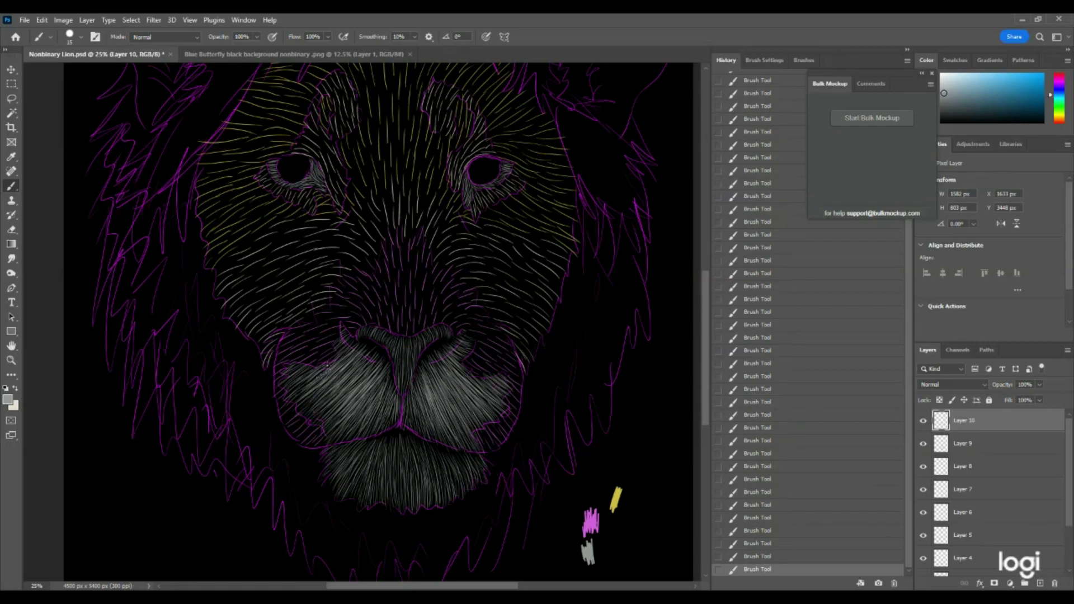
Step: Brighten the nose's upper rim, nostril edges and center with short grey strokes
mouse_move(358, 341)
left_mouse_down()
mouse_move(346, 353)
mouse_move(338, 345)
left_mouse_up()
left_click_drag(448, 335, 439, 324)
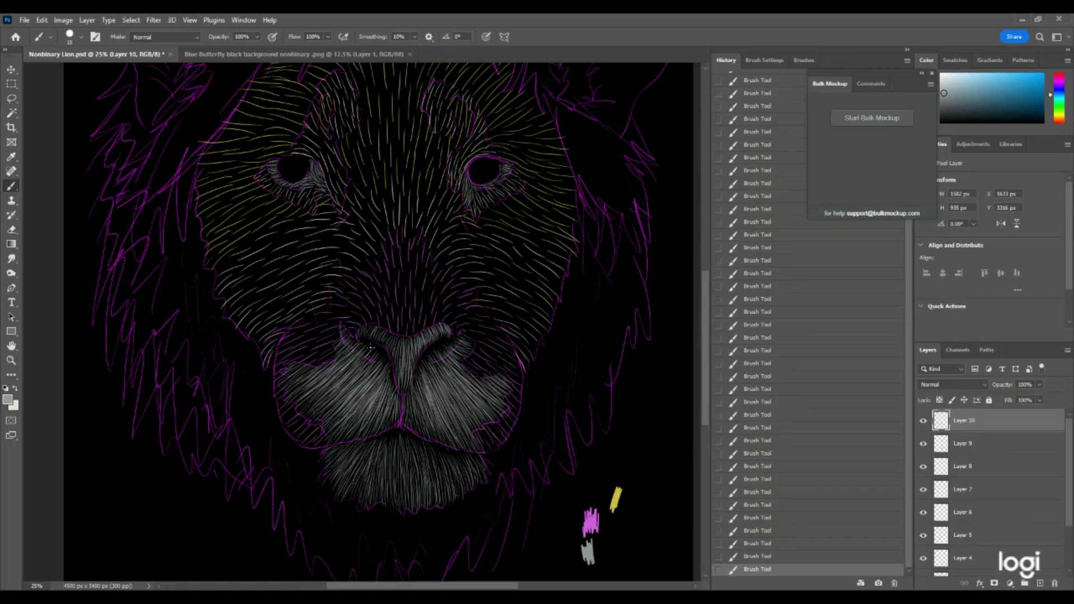
mouse_move(400, 345)
left_mouse_down()
mouse_move(401, 364)
mouse_move(396, 353)
left_mouse_up()
Step: Brighten the center and right side of the chin with vertical grey strokes below the mouth line
left_click_drag(404, 483, 404, 497)
mouse_move(407, 454)
left_mouse_down()
mouse_move(415, 491)
mouse_move(413, 480)
mouse_move(404, 498)
mouse_move(402, 480)
mouse_move(402, 492)
left_mouse_up()
left_click_drag(398, 450, 400, 485)
mouse_move(396, 445)
left_mouse_down()
mouse_move(393, 489)
mouse_move(414, 445)
mouse_move(413, 507)
mouse_move(418, 440)
mouse_move(433, 497)
mouse_move(429, 449)
mouse_move(443, 483)
mouse_move(452, 466)
mouse_move(436, 458)
mouse_move(452, 457)
mouse_move(468, 478)
mouse_move(424, 457)
left_mouse_up()
left_click_drag(437, 493, 440, 459)
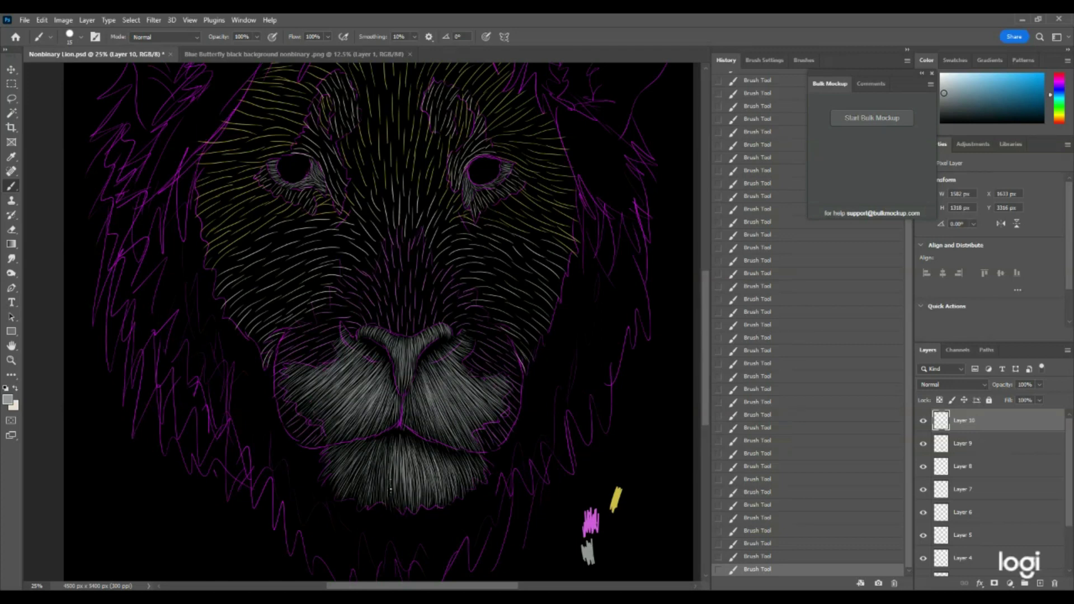
Step: Brighten the left side of the chin with grey strokes and touch up its right side
left_click_drag(390, 439, 385, 500)
left_click_drag(379, 452, 376, 487)
mouse_move(385, 439)
left_mouse_down()
mouse_move(364, 488)
mouse_move(353, 473)
left_mouse_up()
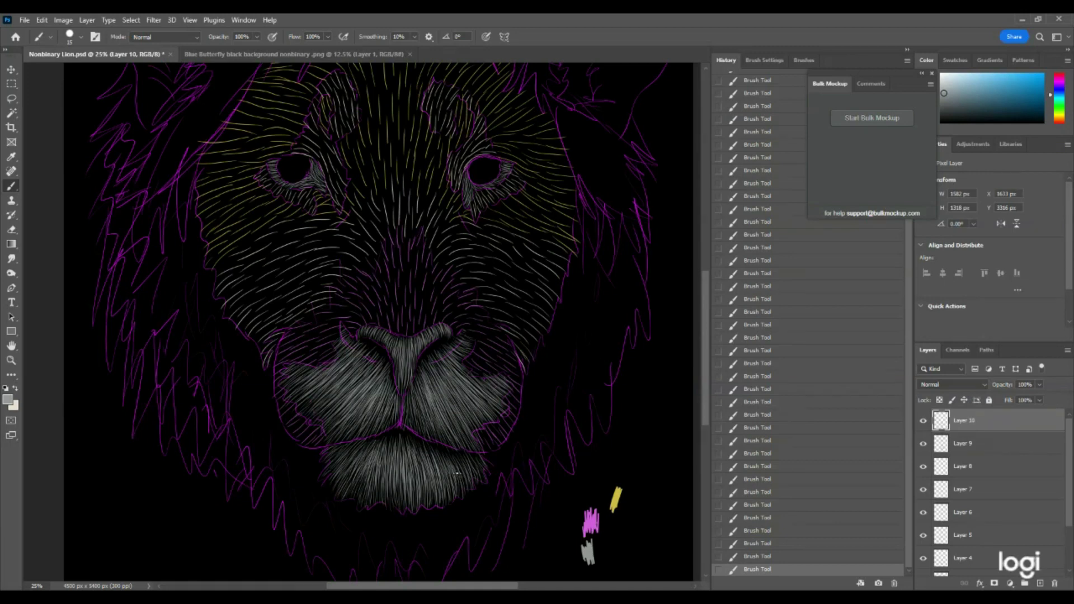
mouse_move(449, 458)
left_mouse_down()
mouse_move(460, 486)
mouse_move(472, 482)
mouse_move(412, 491)
mouse_move(427, 487)
left_mouse_up()
Step: Brighten the fur around the rims and corners of both eyes with short grey strokes
left_click(11, 360)
left_click_drag(400, 352, 360, 353)
scroll(419, 276, "up", 1)
left_click_drag(391, 307, 451, 310)
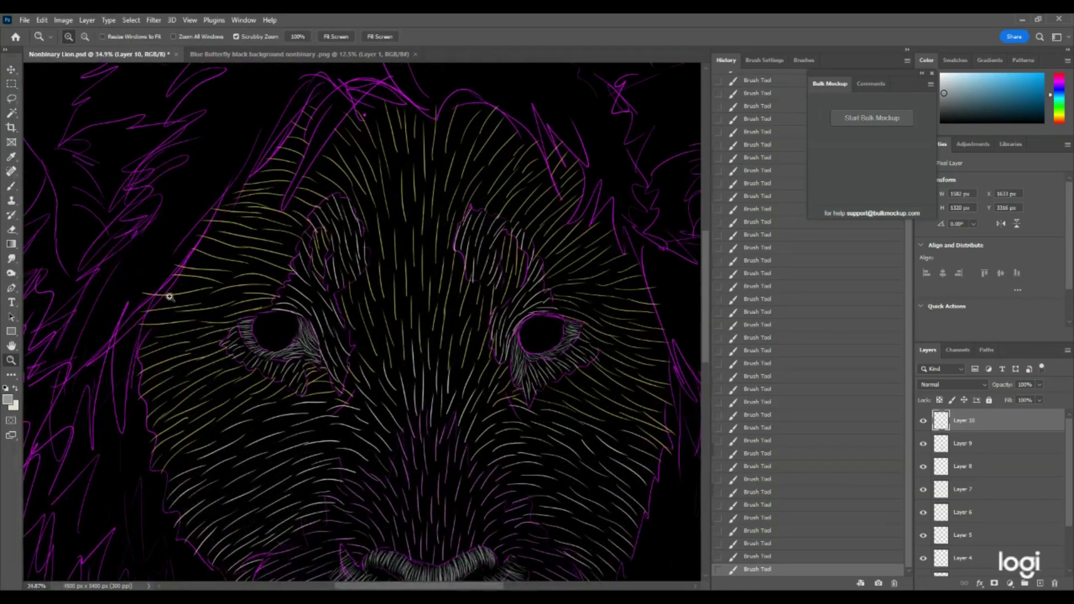
left_click(11, 186)
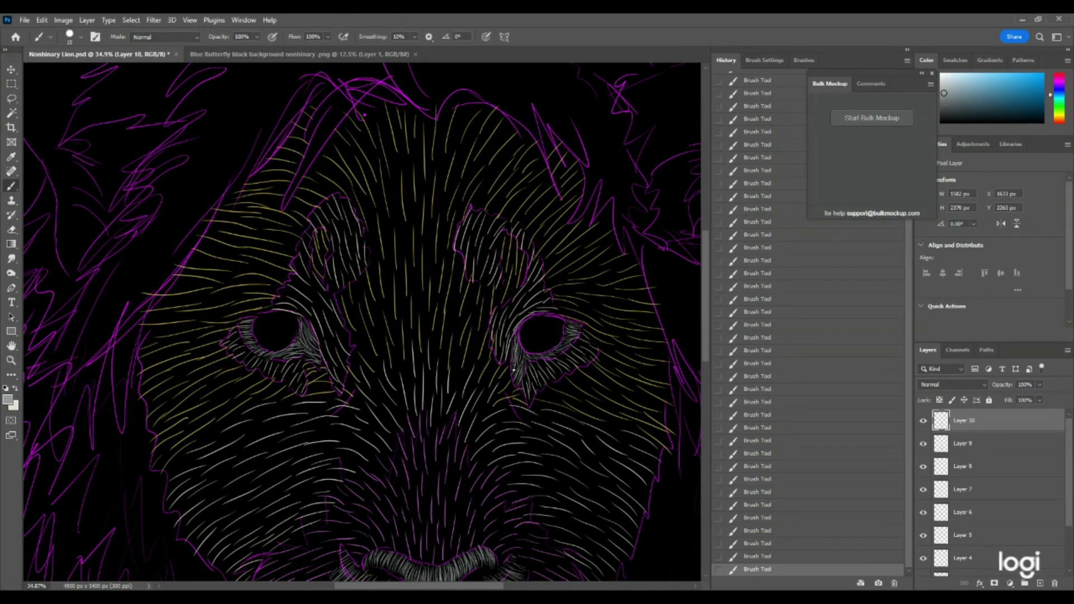
left_click_drag(519, 366, 523, 350)
left_click_drag(563, 346, 580, 321)
left_click_drag(318, 352, 308, 336)
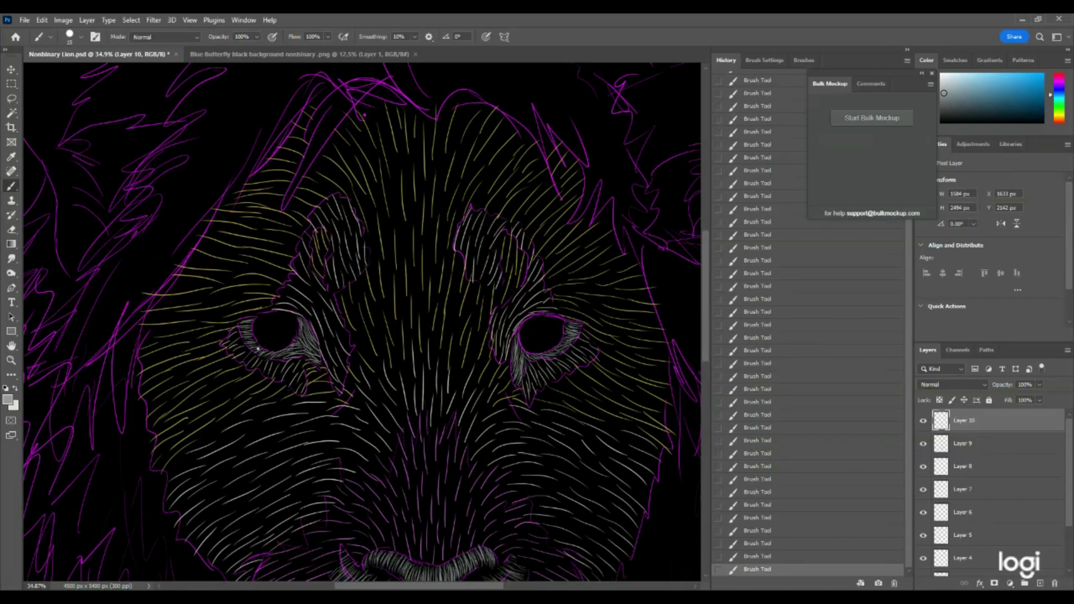
mouse_move(285, 357)
left_mouse_down()
mouse_move(259, 354)
mouse_move(249, 327)
mouse_move(235, 327)
left_mouse_up()
Step: Hide and re-show the purple sketch layer, Layer 3, to check the painted fur on its own
left_click(11, 360)
scroll(954, 520, "down", 2)
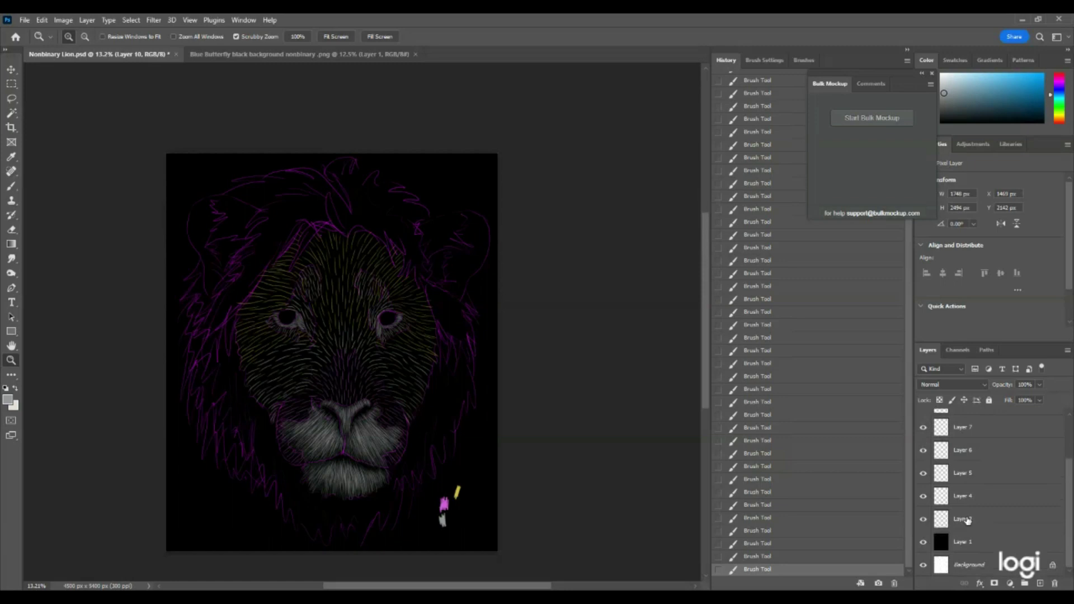
left_click(924, 519)
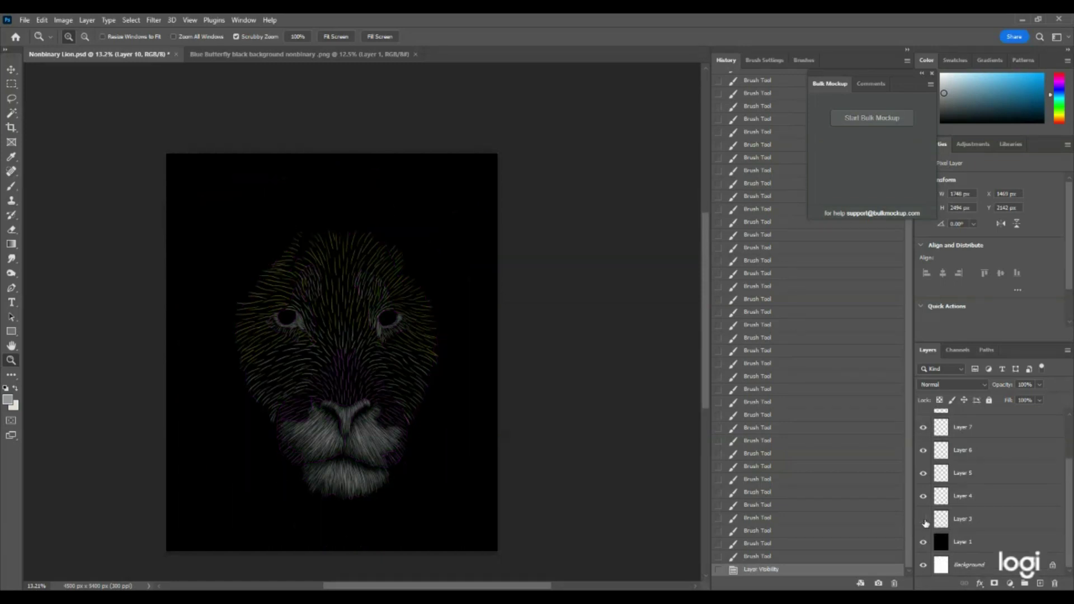
left_click(923, 519)
scroll(934, 503, "up", 3)
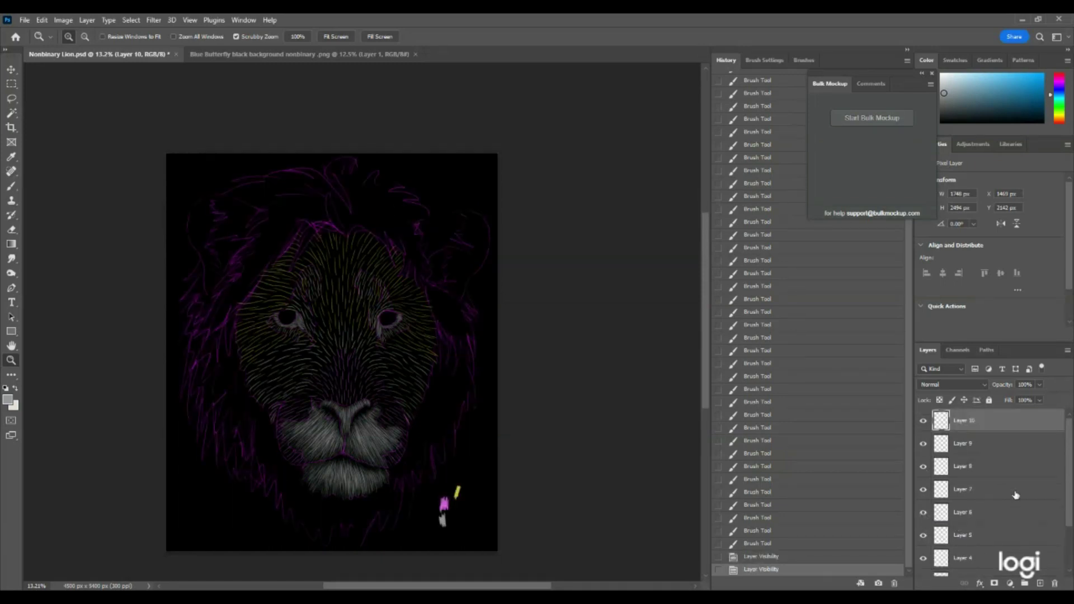
Step: Add a new layer at the top and sample the pink swatch, d25cdd, as the brush colour
left_click(1039, 583)
left_click_drag(462, 515, 532, 513)
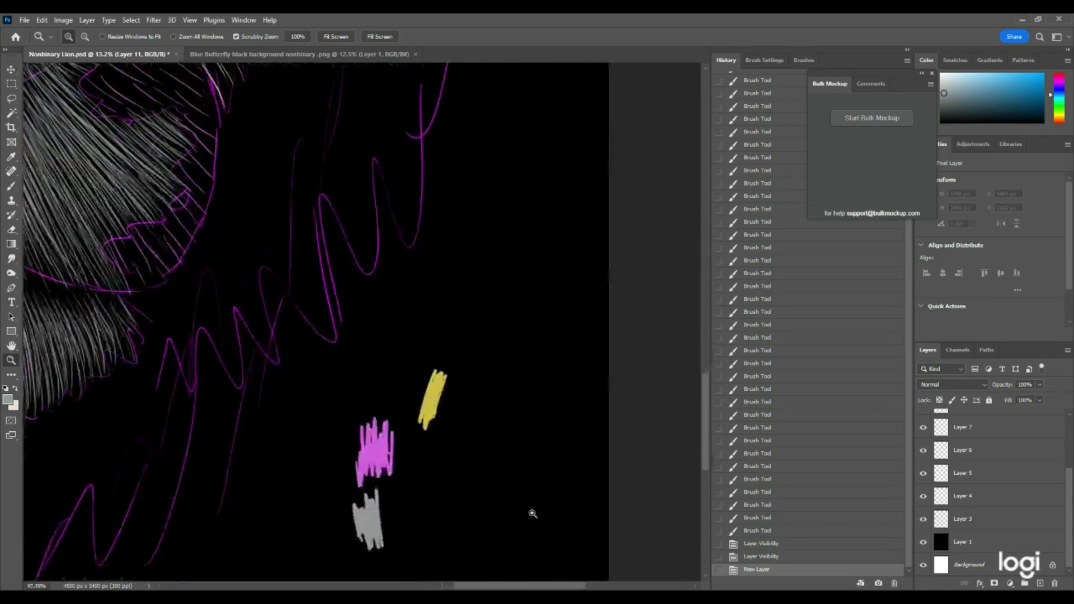
left_click(8, 399)
left_click(378, 446)
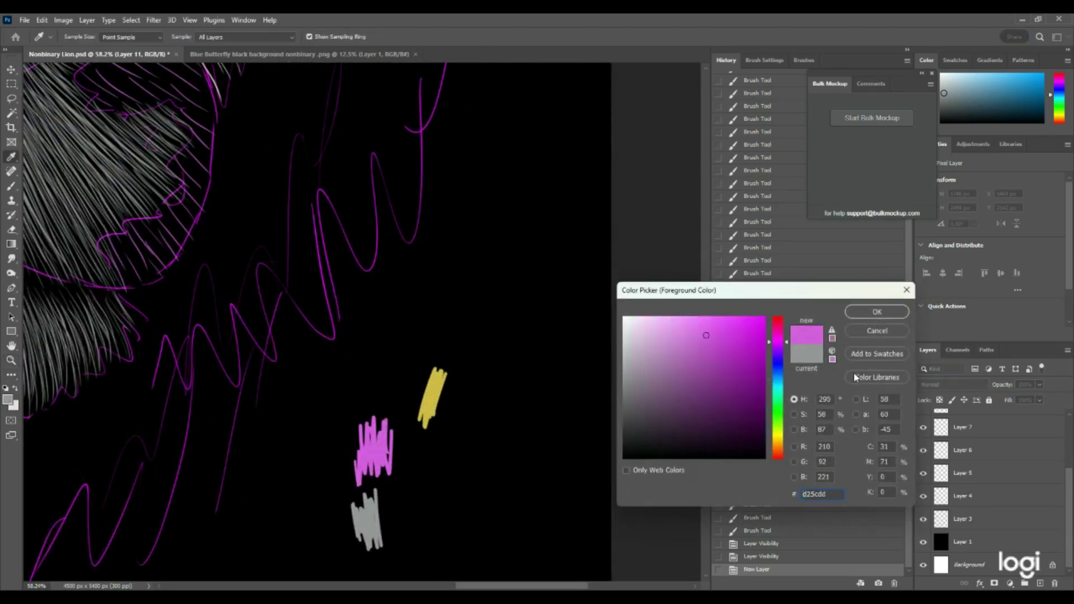
left_click(875, 312)
left_click_drag(452, 343, 387, 356)
left_click_drag(270, 255, 294, 255)
left_click(11, 186)
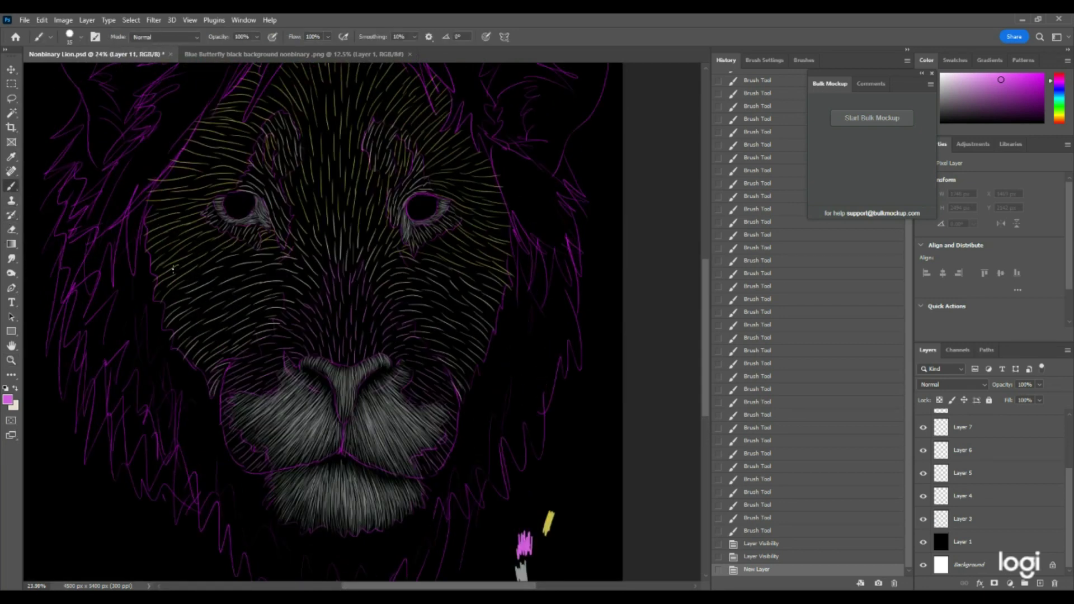
Step: Fill the lower left corner of the muzzle with short pink fur strokes
left_click_drag(271, 463, 258, 465)
mouse_move(269, 456)
left_mouse_down()
mouse_move(260, 463)
mouse_move(267, 456)
left_mouse_up()
mouse_move(267, 459)
left_mouse_down()
mouse_move(243, 475)
mouse_move(267, 452)
left_mouse_up()
mouse_move(265, 453)
left_mouse_down()
mouse_move(241, 465)
mouse_move(261, 456)
left_mouse_up()
left_click_drag(249, 467, 256, 454)
left_click_drag(244, 465, 251, 454)
left_click_drag(239, 462, 246, 454)
left_click_drag(246, 458, 246, 452)
left_click_drag(246, 455, 245, 448)
left_click_drag(246, 452, 240, 444)
Step: Extend the pink strokes up the left edge of the muzzle to its upper corner
left_click_drag(226, 453, 237, 440)
left_click_drag(224, 447, 232, 436)
left_click_drag(223, 442, 236, 430)
left_click_drag(223, 438, 234, 426)
left_click_drag(222, 433, 236, 424)
mouse_move(226, 435)
left_mouse_down()
mouse_move(236, 385)
mouse_move(216, 393)
mouse_move(240, 384)
mouse_move(218, 388)
mouse_move(250, 358)
mouse_move(223, 382)
left_mouse_up()
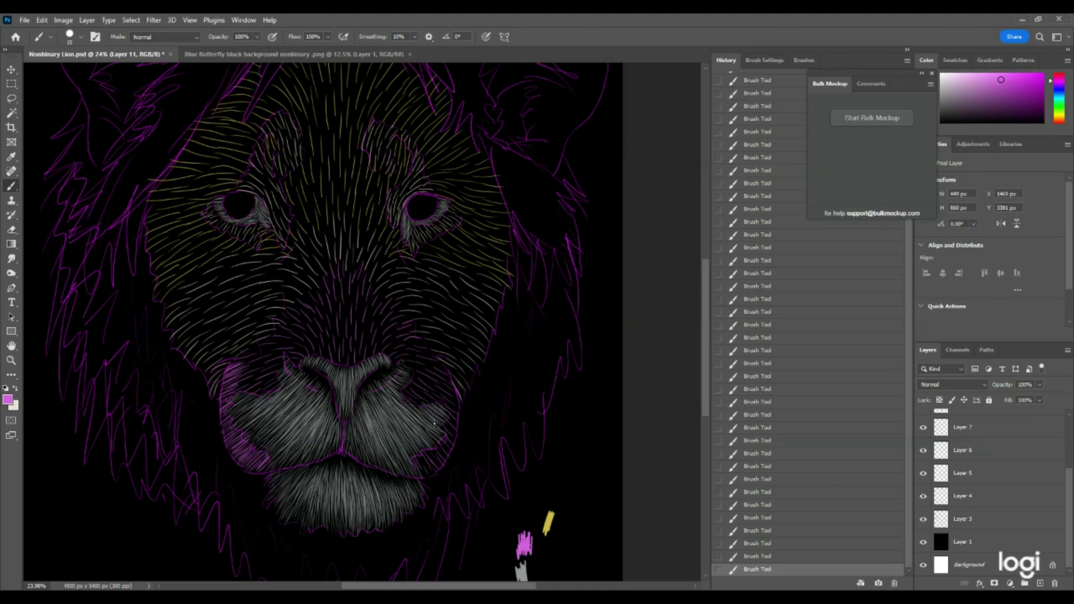
Step: Paint pink strokes along the muzzle's right edge and across its upper left area to the nostril, checking them with the sketch hidden
mouse_move(418, 468)
left_mouse_down()
mouse_move(440, 464)
mouse_move(429, 456)
mouse_move(444, 466)
mouse_move(442, 439)
mouse_move(455, 447)
mouse_move(444, 421)
mouse_move(455, 425)
left_mouse_up()
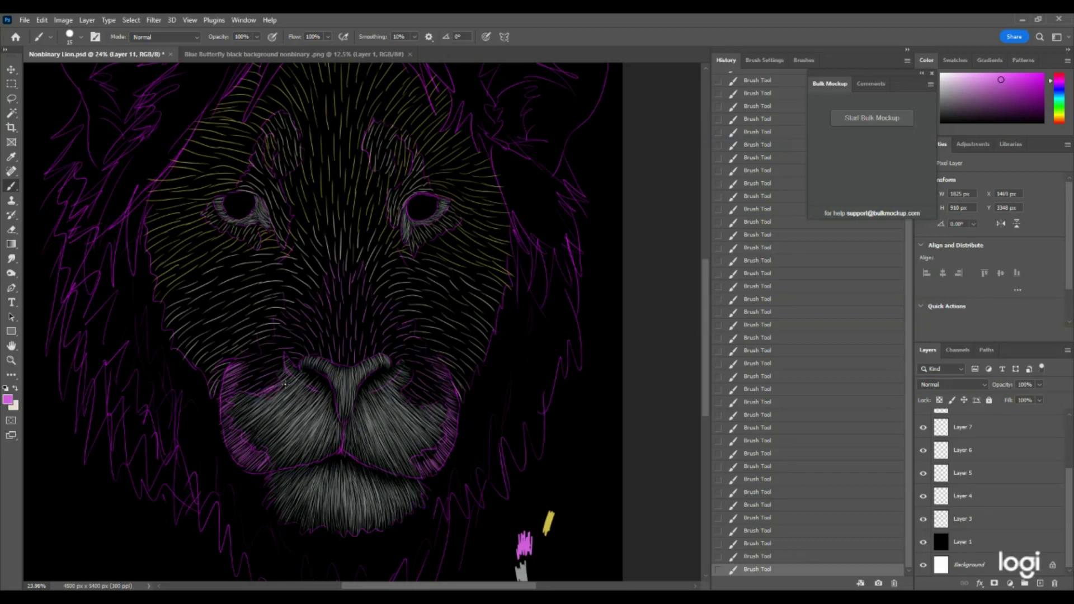
mouse_move(286, 377)
left_mouse_down()
mouse_move(244, 391)
mouse_move(282, 371)
mouse_move(243, 385)
mouse_move(280, 372)
left_mouse_up()
mouse_move(265, 375)
left_mouse_down()
mouse_move(281, 367)
mouse_move(254, 381)
mouse_move(262, 372)
mouse_move(248, 374)
mouse_move(265, 369)
mouse_move(237, 375)
mouse_move(270, 354)
mouse_move(235, 358)
mouse_move(275, 356)
left_mouse_up()
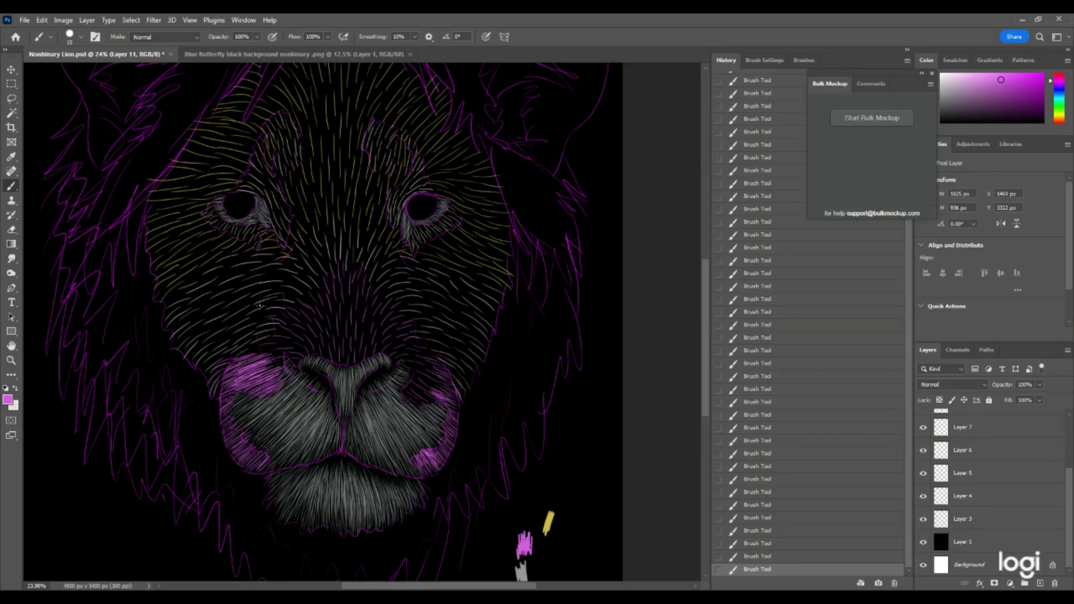
mouse_move(296, 348)
left_mouse_down()
mouse_move(269, 351)
mouse_move(291, 355)
mouse_move(269, 357)
mouse_move(281, 367)
mouse_move(261, 370)
mouse_move(267, 353)
mouse_move(249, 352)
mouse_move(268, 346)
mouse_move(263, 339)
mouse_move(313, 335)
left_mouse_up()
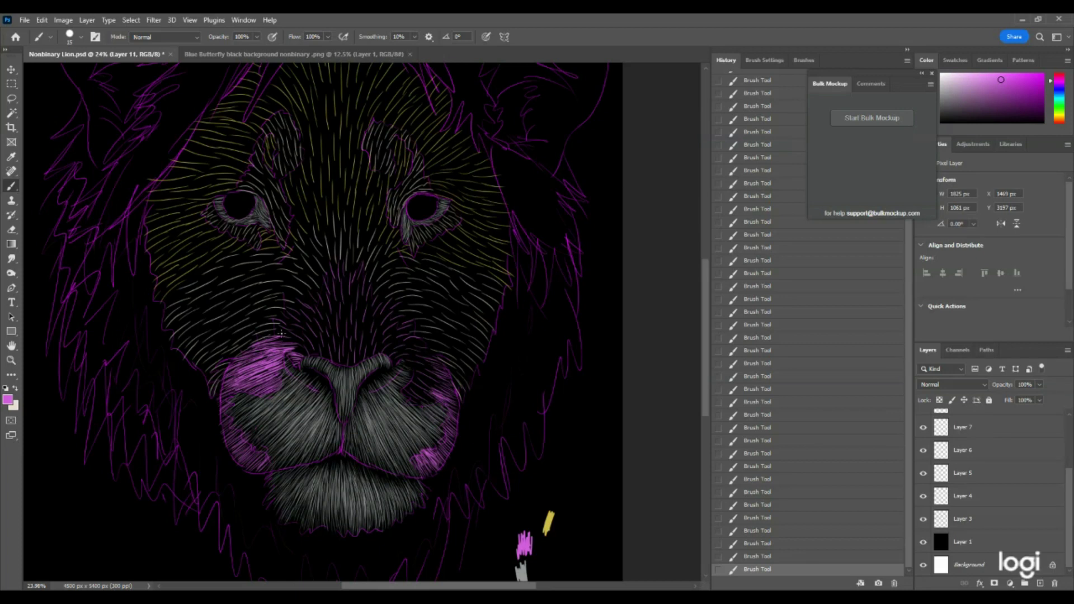
left_click_drag(269, 338, 281, 343)
left_click(922, 519)
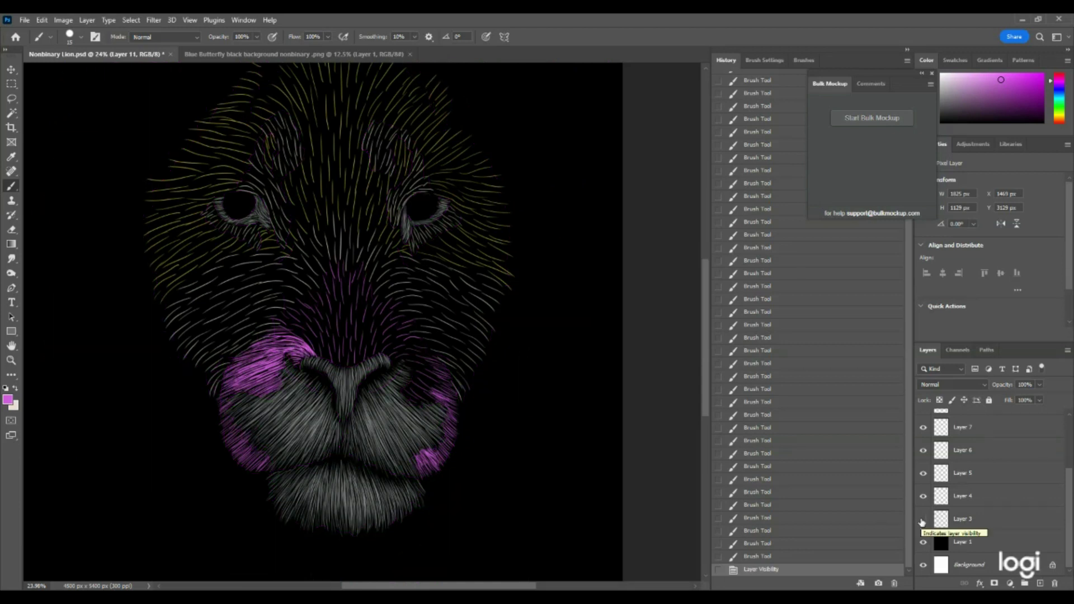
left_click(922, 520)
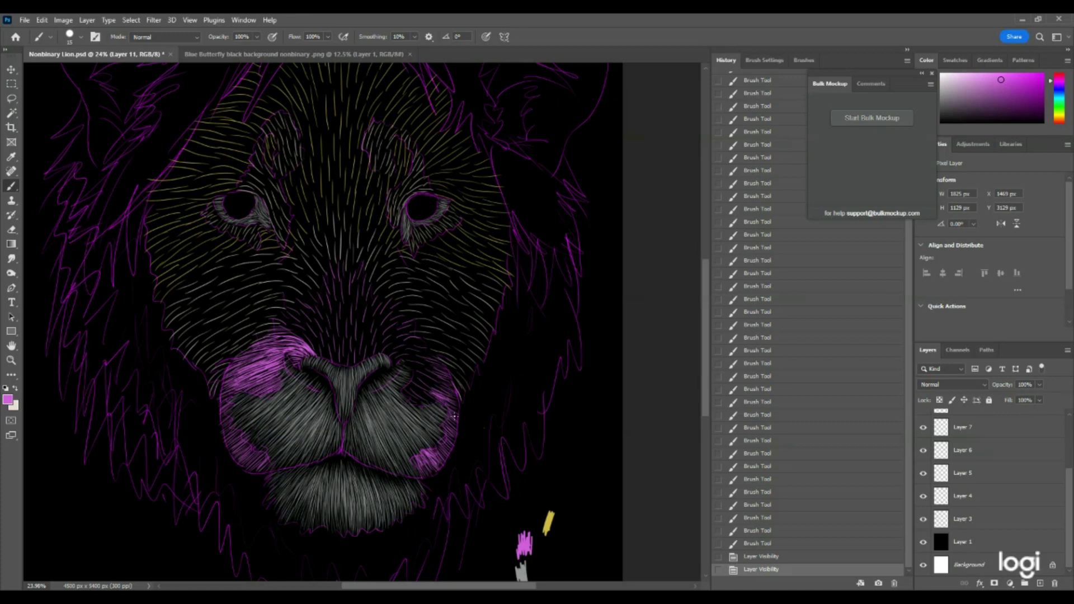
Step: Fill the upper right part of the muzzle beside the nostril with pink strokes
left_click_drag(449, 394, 431, 386)
left_click_drag(444, 385, 400, 349)
mouse_move(433, 402)
left_mouse_down()
mouse_move(408, 386)
mouse_move(405, 369)
left_mouse_up()
mouse_move(411, 361)
left_mouse_down()
mouse_move(388, 356)
mouse_move(392, 330)
left_mouse_up()
Step: Cover the nose bridge above the nostrils with dense pink strokes tapering upward between the cheeks
left_click_drag(408, 321, 372, 354)
mouse_move(319, 326)
left_mouse_down()
mouse_move(338, 361)
mouse_move(357, 363)
left_mouse_up()
left_click_drag(360, 263, 348, 349)
left_click_drag(400, 302, 361, 342)
mouse_move(276, 320)
left_mouse_down()
mouse_move(297, 327)
mouse_move(280, 336)
mouse_move(336, 263)
mouse_move(402, 341)
left_mouse_up()
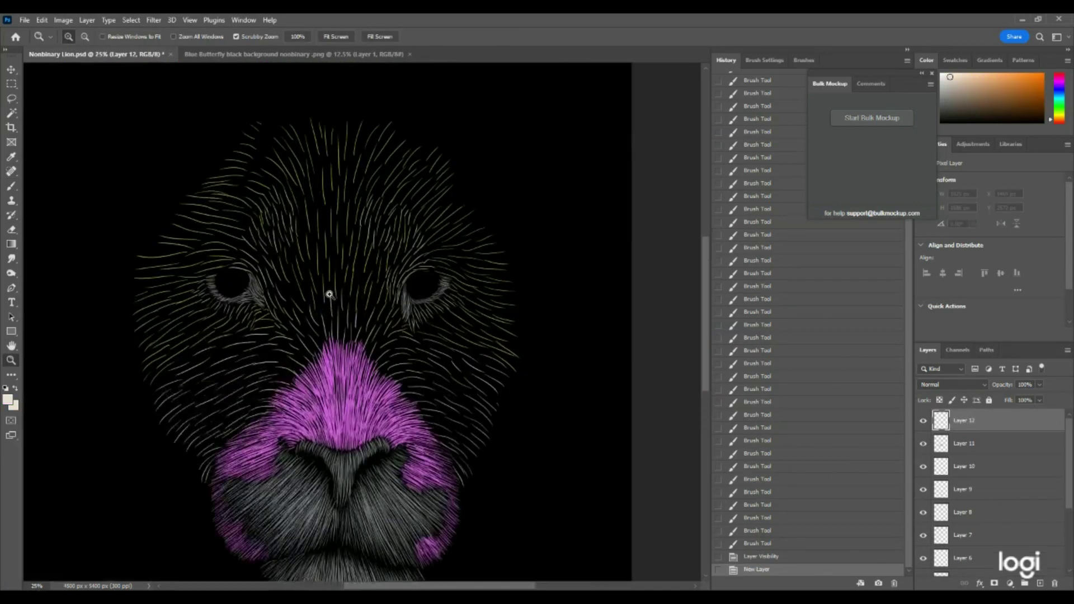
Step: Paint short cream strokes on Layer 12 where the lower left cheek meets the muzzle
left_click(8, 189)
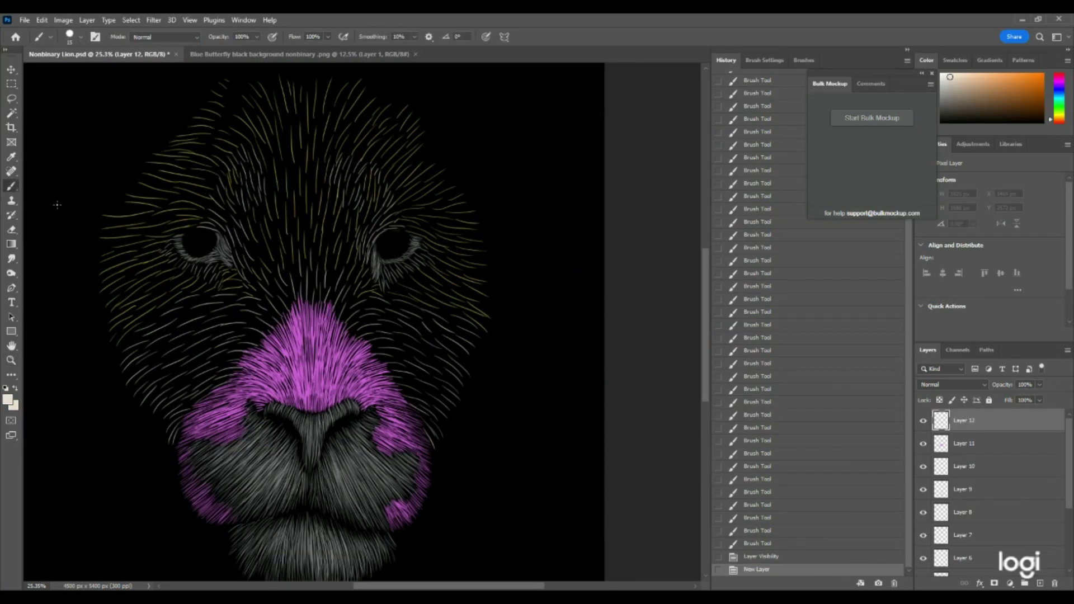
left_click_drag(180, 428, 174, 445)
left_click_drag(179, 430, 175, 444)
mouse_move(180, 430)
left_mouse_down()
mouse_move(174, 447)
mouse_move(172, 427)
left_mouse_up()
mouse_move(180, 439)
left_mouse_down()
mouse_move(172, 418)
mouse_move(167, 426)
left_mouse_up()
mouse_move(176, 444)
left_mouse_down()
mouse_move(169, 429)
mouse_move(182, 413)
left_mouse_up()
mouse_move(171, 426)
left_mouse_down()
mouse_move(193, 407)
mouse_move(180, 415)
left_mouse_up()
left_click_drag(171, 427, 185, 412)
left_click_drag(174, 423, 197, 402)
left_click_drag(181, 412, 196, 400)
mouse_move(175, 418)
left_mouse_down()
mouse_move(191, 405)
mouse_move(181, 411)
left_mouse_up()
Step: Extend the cream strokes along the left cheek's lower edge and up beside the pink muzzle patch
mouse_move(167, 425)
left_mouse_down()
mouse_move(179, 396)
mouse_move(166, 408)
left_mouse_up()
left_click_drag(167, 421, 165, 402)
left_click_drag(167, 416, 169, 396)
left_click_drag(171, 407, 174, 396)
left_click_drag(161, 407, 164, 398)
left_click_drag(154, 406, 163, 393)
left_click_drag(149, 404, 156, 392)
mouse_move(145, 405)
left_mouse_down()
mouse_move(166, 384)
mouse_move(218, 379)
mouse_move(171, 400)
mouse_move(195, 382)
mouse_move(213, 387)
left_mouse_up()
mouse_move(188, 404)
left_mouse_down()
mouse_move(216, 389)
mouse_move(201, 391)
left_mouse_up()
mouse_move(176, 409)
left_mouse_down()
mouse_move(219, 376)
mouse_move(204, 376)
mouse_move(219, 358)
mouse_move(195, 375)
left_mouse_up()
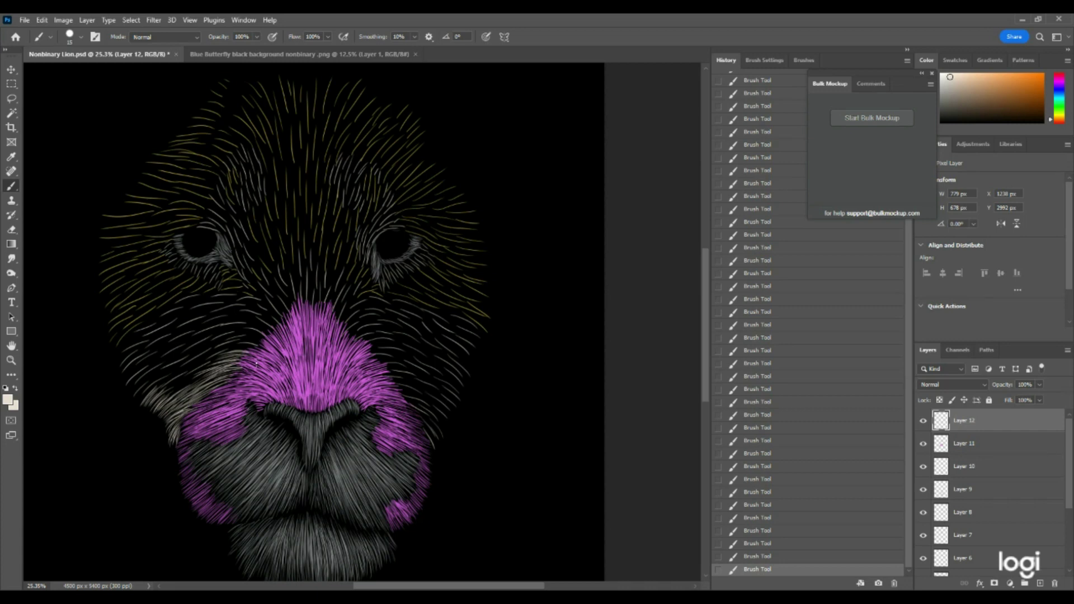
Step: Line the left cheek's inner, upper and outer edges with cream strokes
mouse_move(259, 345)
left_mouse_down()
mouse_move(218, 354)
mouse_move(230, 326)
left_mouse_up()
mouse_move(246, 328)
left_mouse_down()
mouse_move(223, 325)
mouse_move(230, 296)
mouse_move(217, 311)
left_mouse_up()
mouse_move(248, 314)
left_mouse_down()
mouse_move(208, 330)
mouse_move(209, 301)
mouse_move(228, 286)
mouse_move(119, 337)
mouse_move(167, 307)
mouse_move(131, 332)
left_mouse_up()
left_click_drag(136, 331, 118, 352)
left_click_drag(147, 350, 128, 387)
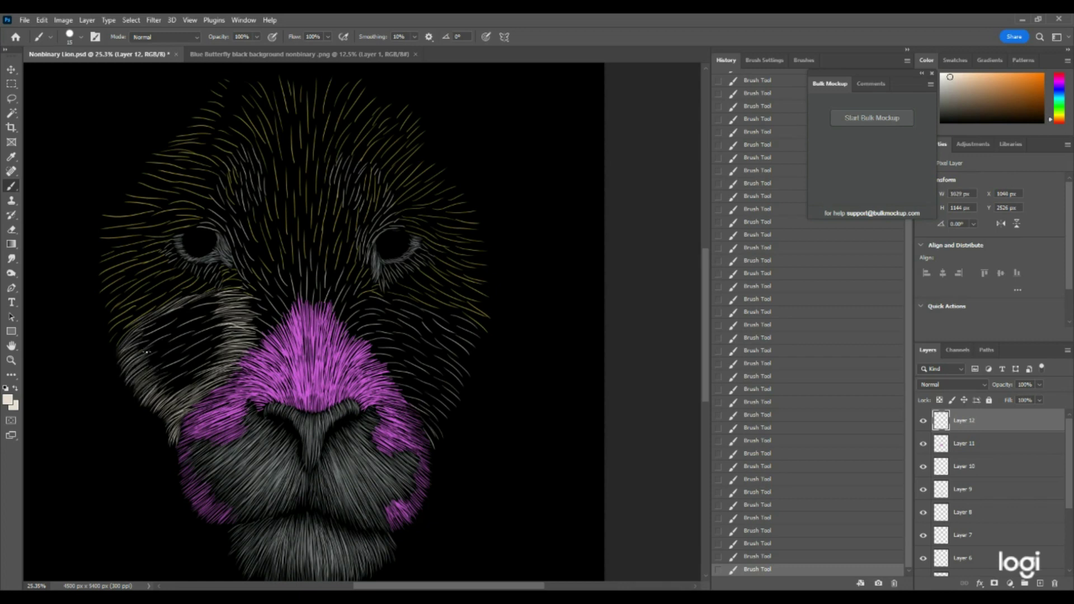
left_click_drag(222, 294, 190, 303)
left_click_drag(222, 297, 186, 310)
left_click_drag(213, 300, 182, 311)
Step: Line the right cheek's outer edge with cream strokes and toggle the sketch layer's visibility
mouse_move(433, 445)
left_mouse_down()
mouse_move(429, 418)
mouse_move(451, 418)
mouse_move(451, 401)
mouse_move(431, 410)
mouse_move(439, 426)
mouse_move(442, 394)
left_mouse_up()
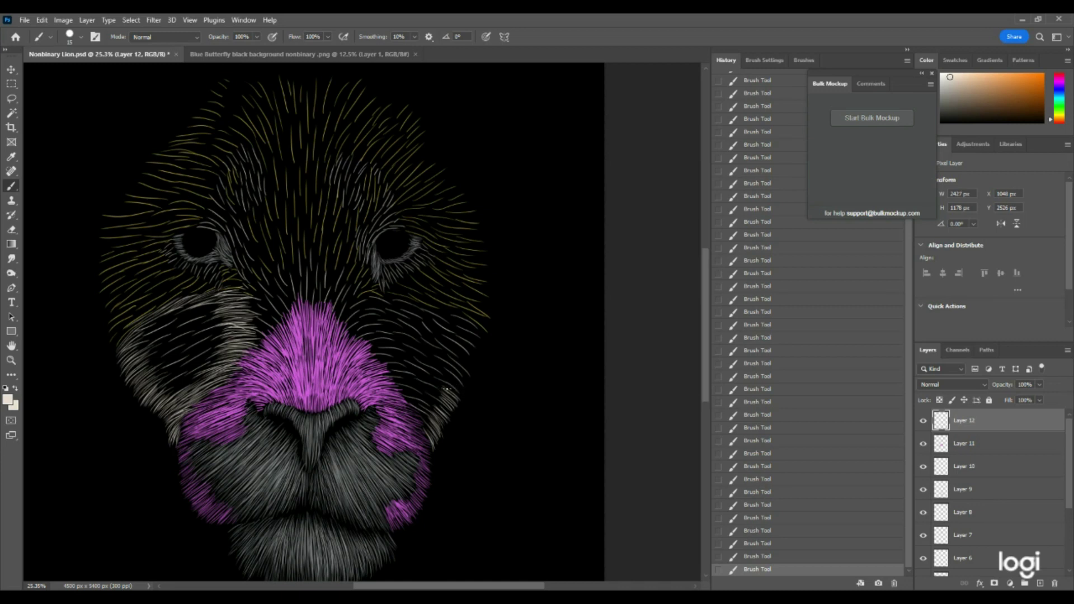
mouse_move(459, 399)
left_mouse_down()
mouse_move(449, 365)
mouse_move(461, 371)
mouse_move(453, 357)
mouse_move(462, 341)
mouse_move(475, 370)
mouse_move(447, 348)
mouse_move(463, 363)
mouse_move(457, 324)
mouse_move(483, 318)
left_mouse_up()
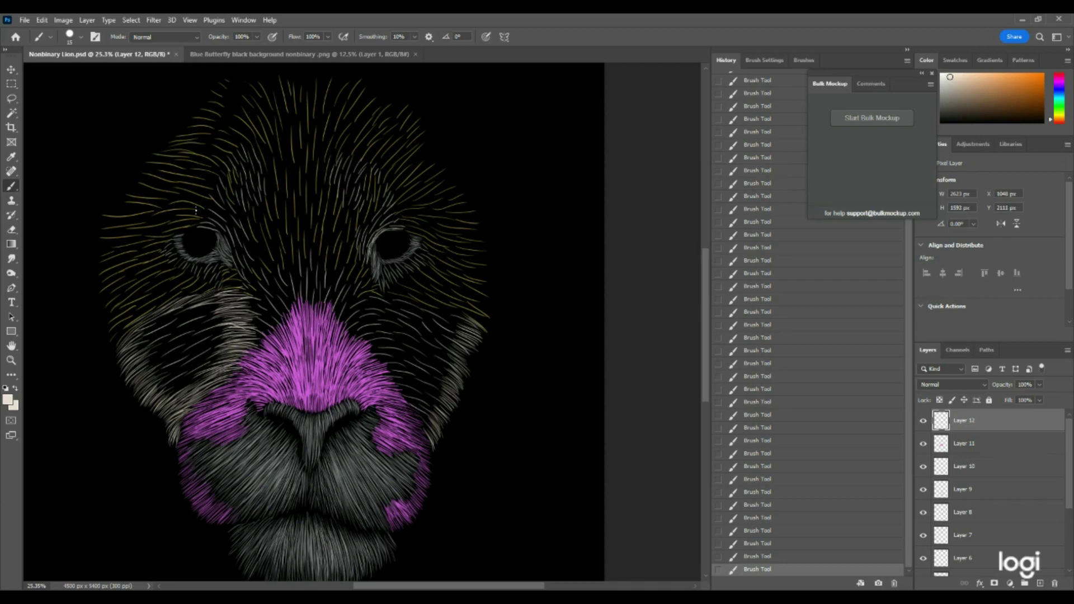
scroll(949, 485, "down", 4)
left_click(923, 518)
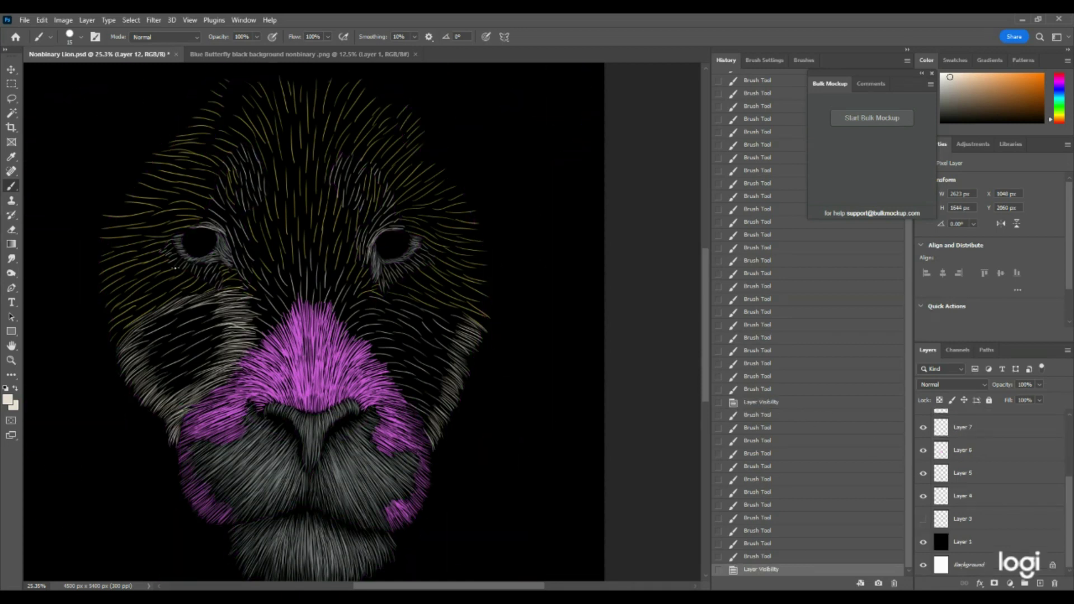
Step: Paint short cream strokes fanning out from the left eye's outer corner
left_click_drag(175, 250, 167, 257)
left_click_drag(174, 252, 161, 252)
left_click_drag(172, 247, 167, 252)
left_click_drag(170, 249, 164, 251)
left_click_drag(167, 247, 161, 249)
left_click_drag(165, 246, 161, 250)
left_click_drag(169, 249, 167, 261)
Step: Continue the short cream strokes beneath the left eye toward its inner corner
left_click_drag(175, 257, 170, 262)
left_click_drag(168, 257, 172, 262)
left_click_drag(169, 258, 174, 264)
left_click_drag(172, 259, 176, 266)
left_click_drag(174, 260, 180, 268)
left_click_drag(179, 264, 183, 269)
left_click_drag(182, 265, 185, 269)
left_click_drag(183, 266, 187, 270)
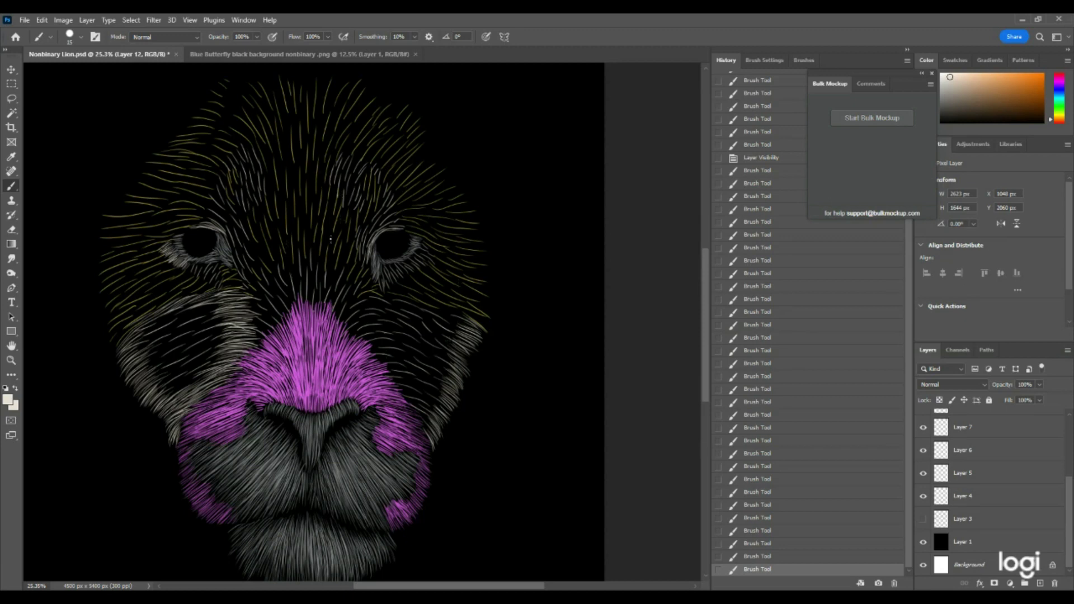
left_click_drag(219, 285, 217, 282)
left_click_drag(217, 282, 215, 278)
left_click_drag(215, 279, 212, 274)
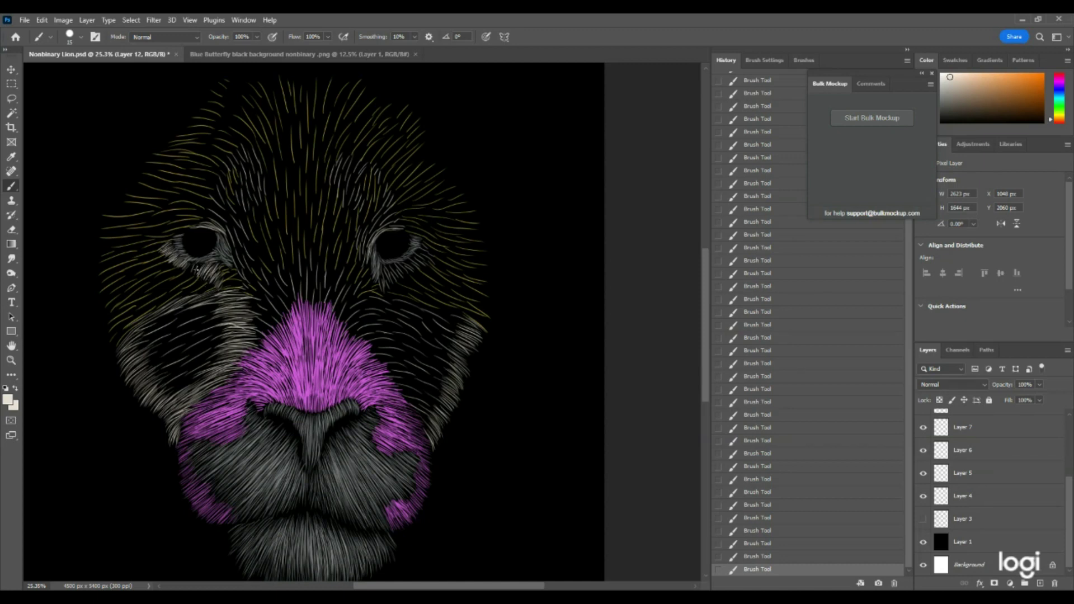
Step: Fill the middle of the left cheek with long cream strokes following the fur direction
left_click_drag(174, 380, 221, 349)
left_click_drag(167, 320, 221, 305)
left_click_drag(134, 352, 195, 319)
left_click_drag(145, 335, 212, 307)
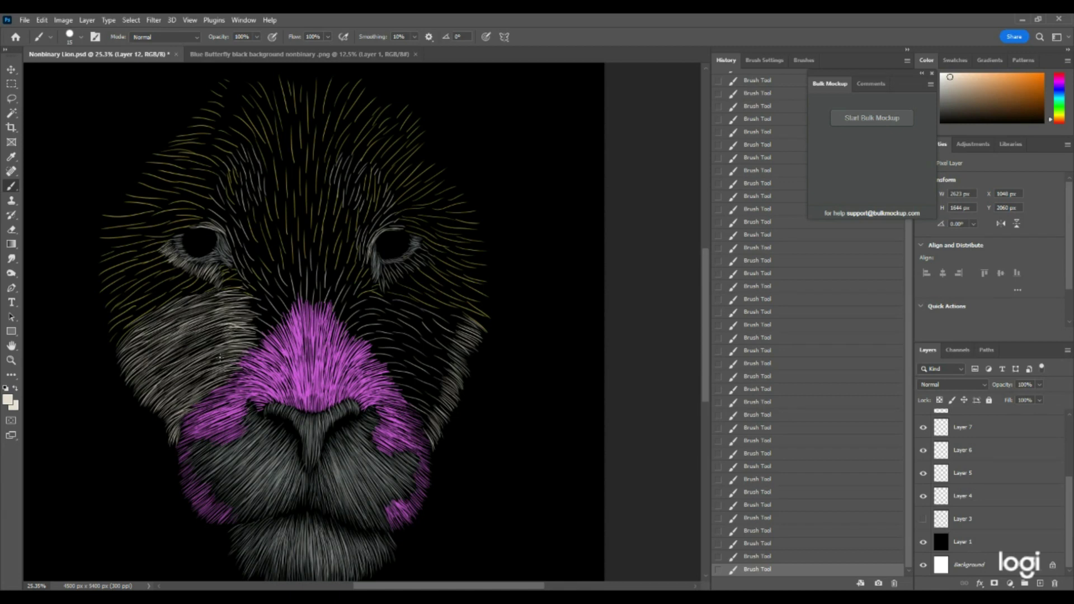
left_click_drag(189, 354, 235, 327)
Step: Paint cream strokes above the pink nose bridge and fill the right cheek with them
left_click_drag(241, 291, 288, 316)
left_click_drag(247, 364, 229, 355)
mouse_move(279, 305)
left_mouse_down()
mouse_move(235, 316)
mouse_move(185, 302)
mouse_move(168, 363)
mouse_move(268, 317)
left_mouse_up()
mouse_move(321, 375)
left_mouse_down()
mouse_move(425, 397)
mouse_move(448, 336)
mouse_move(402, 381)
mouse_move(349, 285)
mouse_move(316, 252)
mouse_move(282, 266)
mouse_move(403, 302)
mouse_move(437, 358)
left_mouse_up()
mouse_move(364, 313)
left_mouse_down()
mouse_move(430, 341)
mouse_move(411, 326)
left_mouse_up()
Step: Layer cream strokes around both eyes and in the brow patches above them
left_click(11, 360)
left_click(354, 248)
left_click(11, 186)
left_click_drag(224, 363, 202, 302)
mouse_move(158, 287)
left_mouse_down()
mouse_move(172, 284)
mouse_move(193, 235)
mouse_move(230, 263)
mouse_move(212, 190)
mouse_move(201, 223)
left_mouse_up()
mouse_move(375, 335)
left_mouse_down()
mouse_move(395, 299)
mouse_move(402, 224)
mouse_move(346, 207)
mouse_move(336, 241)
left_mouse_up()
mouse_move(397, 375)
left_mouse_down()
mouse_move(456, 319)
mouse_move(456, 340)
left_mouse_up()
left_click_drag(208, 363, 154, 330)
Step: Sample yellow as the brush colour and show the purple sketch layer again
left_click(146, 358, "alt")
scroll(978, 480, "down", 5)
left_click(923, 519)
left_click(11, 360)
left_click_drag(396, 263, 379, 264)
left_click(10, 186)
left_click_drag(257, 384, 241, 391)
left_click_drag(236, 393, 252, 385)
mouse_move(246, 388)
left_mouse_down()
mouse_move(256, 383)
mouse_move(234, 395)
mouse_move(245, 382)
left_mouse_up()
scroll(958, 465, "up", 3)
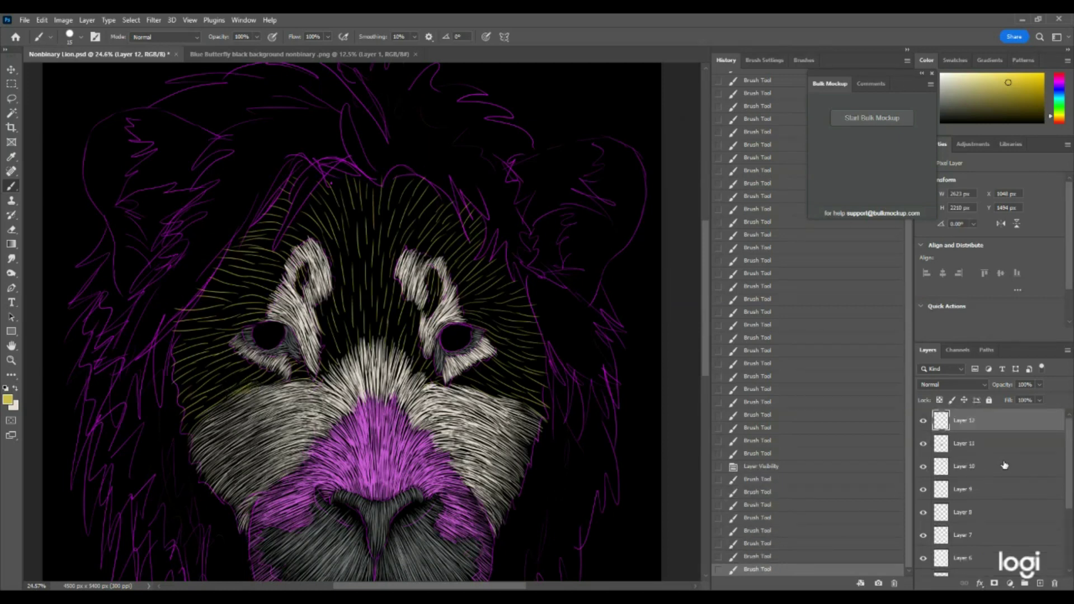
left_click(920, 422)
left_click(921, 421)
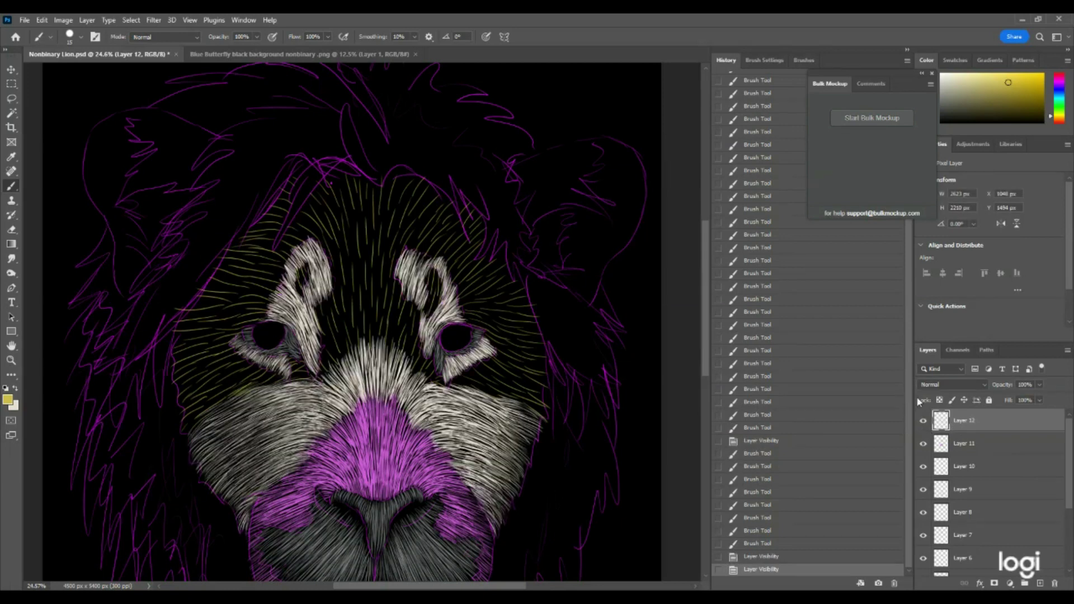
left_click(763, 442)
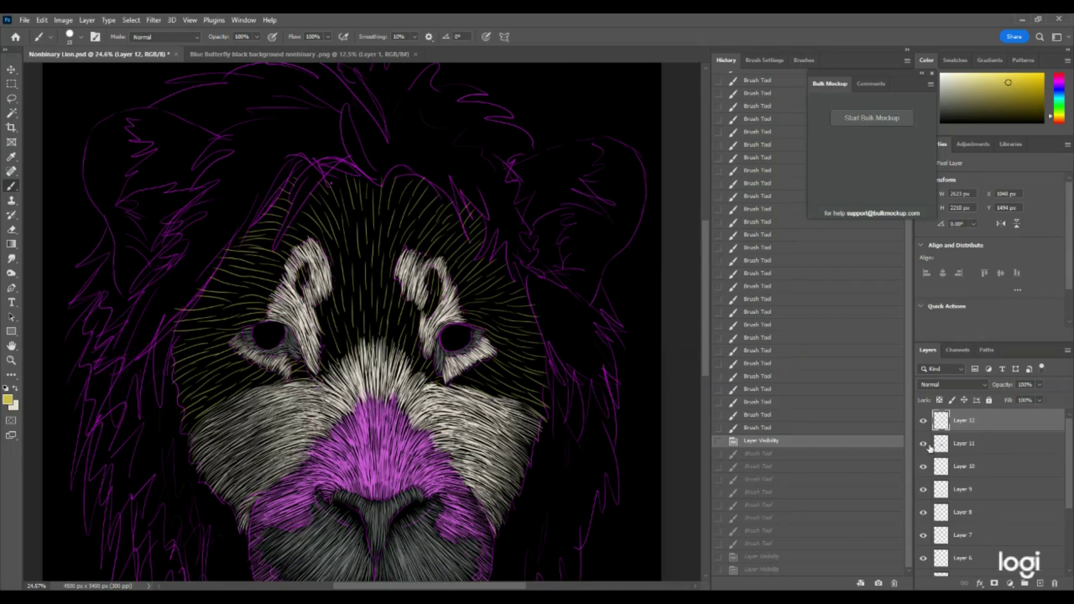
left_click(921, 422)
left_click(921, 422)
Step: Add a new layer above Layer 12 and paint short yellow strokes on it below the left eye
left_click(1040, 583)
mouse_move(257, 379)
left_mouse_down()
mouse_move(242, 385)
mouse_move(250, 386)
left_mouse_up()
left_click_drag(259, 382, 242, 386)
left_click_drag(257, 377, 235, 387)
left_click_drag(263, 371, 238, 387)
left_click_drag(251, 376, 226, 386)
left_click_drag(240, 389, 237, 380)
left_click_drag(253, 383, 249, 373)
mouse_move(265, 378)
left_mouse_down()
mouse_move(256, 371)
mouse_move(275, 373)
mouse_move(256, 383)
left_mouse_up()
left_click_drag(274, 376, 260, 385)
left_click_drag(279, 377, 265, 385)
Step: Extend the yellow strokes beneath the left eye's inner corner and along the side of the nose bridge
mouse_move(283, 379)
left_mouse_down()
mouse_move(266, 385)
mouse_move(292, 381)
left_mouse_up()
left_click_drag(311, 378, 297, 381)
left_click_drag(309, 377, 291, 378)
left_click_drag(306, 373, 290, 375)
mouse_move(304, 369)
left_mouse_down()
mouse_move(289, 374)
mouse_move(283, 356)
left_mouse_up()
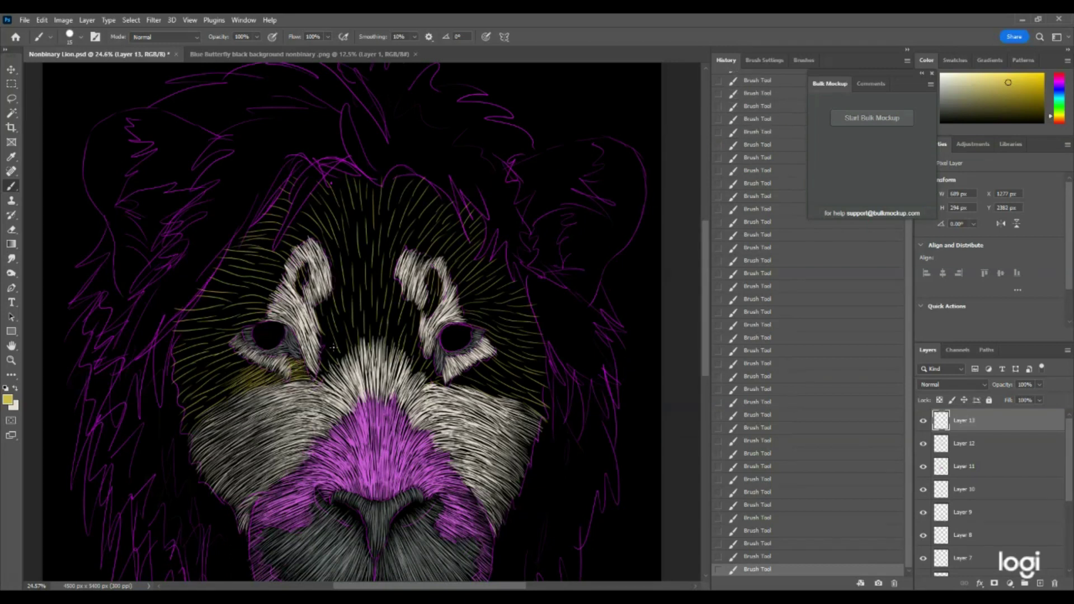
mouse_move(314, 378)
left_mouse_down()
mouse_move(305, 368)
mouse_move(321, 366)
mouse_move(327, 330)
mouse_move(315, 373)
left_mouse_up()
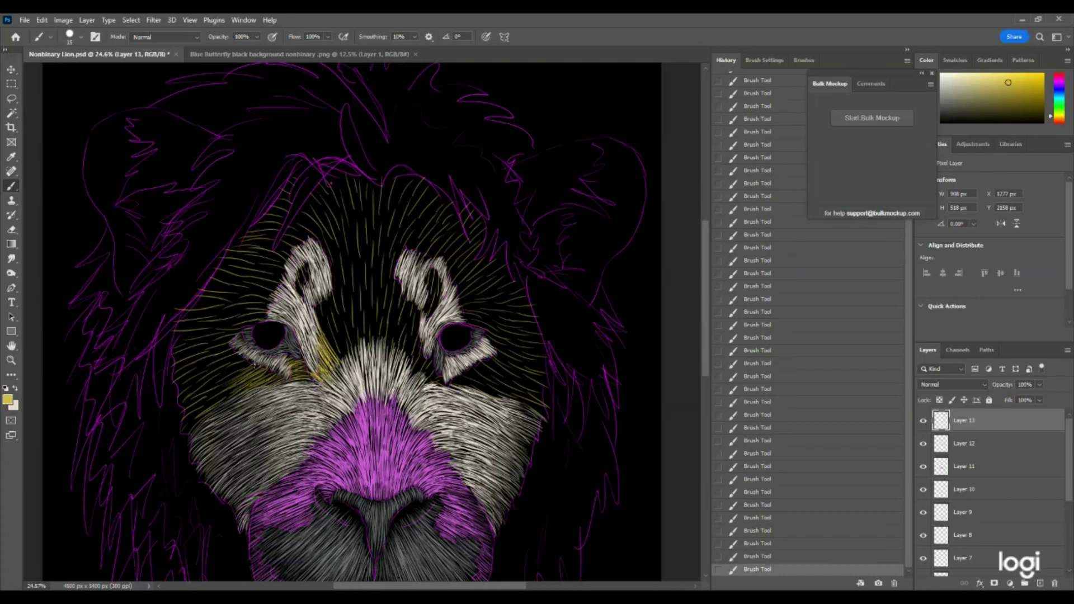
Step: Paint yellow strokes around the left eye's outer corner and upper lid, and along the right edge of the face
mouse_move(246, 367)
left_mouse_down()
mouse_move(219, 373)
mouse_move(207, 349)
left_mouse_up()
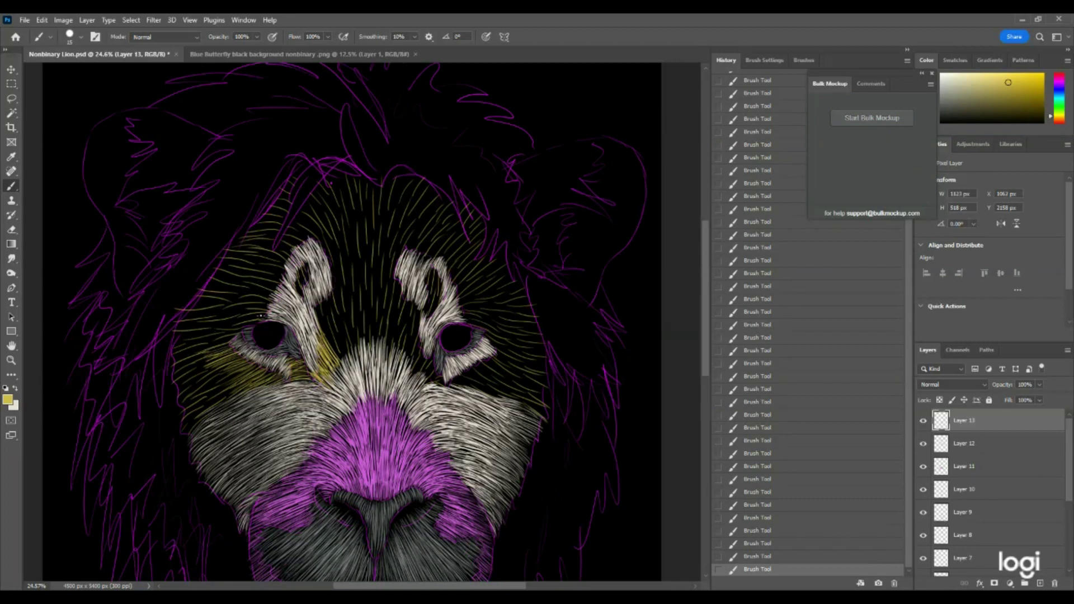
mouse_move(264, 314)
left_mouse_down()
mouse_move(234, 321)
mouse_move(214, 344)
left_mouse_up()
left_click_drag(268, 305, 237, 311)
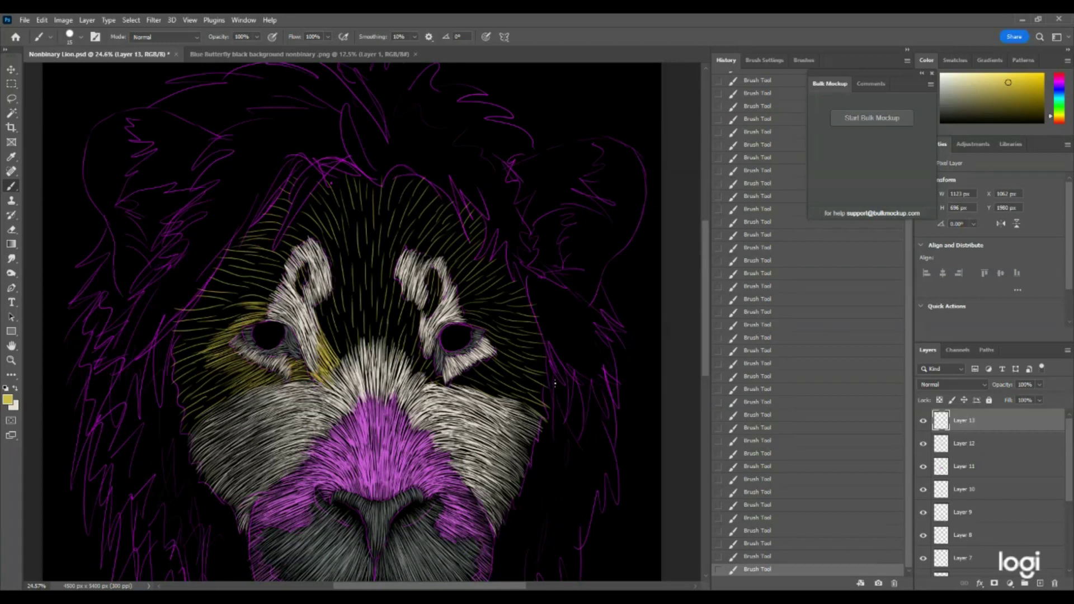
mouse_move(535, 408)
left_mouse_down()
mouse_move(544, 415)
mouse_move(546, 341)
mouse_move(531, 303)
mouse_move(510, 301)
left_mouse_up()
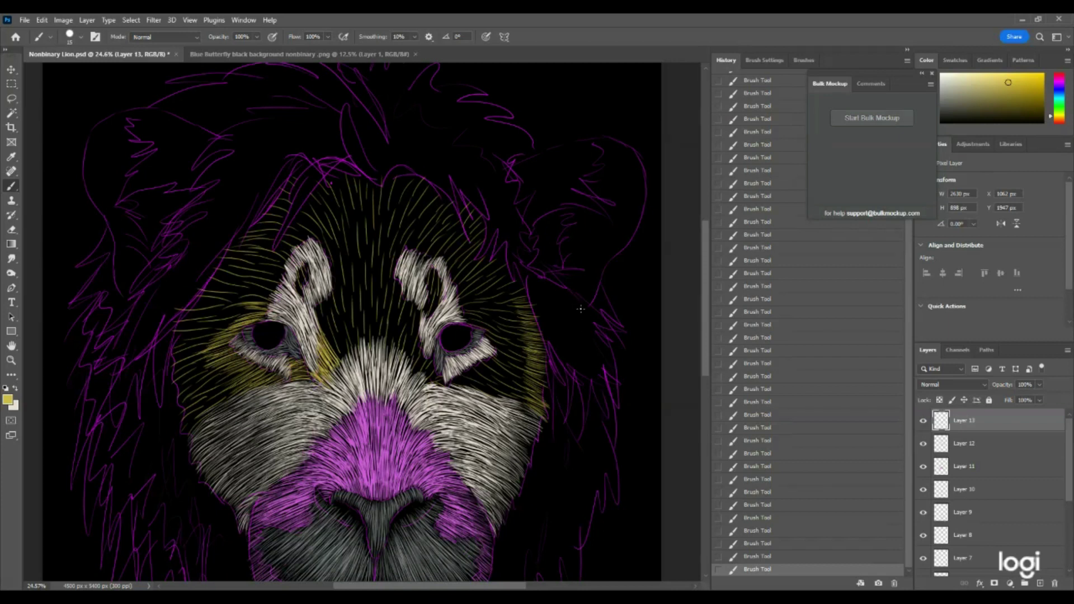
Step: Paint short yellow strokes along the forehead's outline, from the right temple across the top to the upper left edge of the face
mouse_move(509, 302)
left_mouse_down()
mouse_move(524, 296)
mouse_move(513, 280)
left_mouse_up()
mouse_move(498, 267)
left_mouse_down()
mouse_move(494, 246)
mouse_move(489, 257)
left_mouse_up()
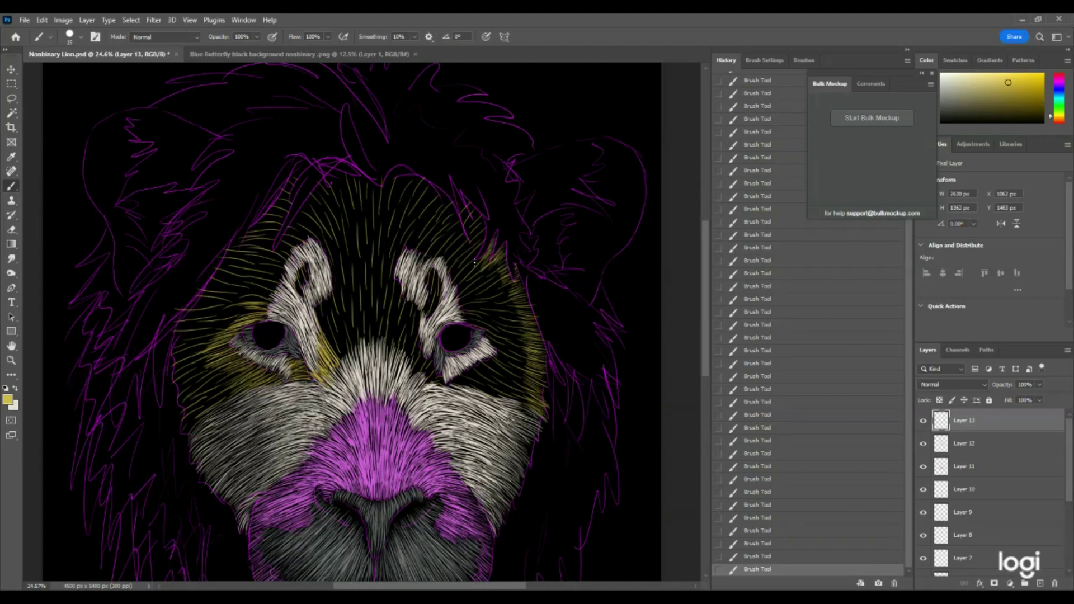
left_click_drag(466, 199, 473, 220)
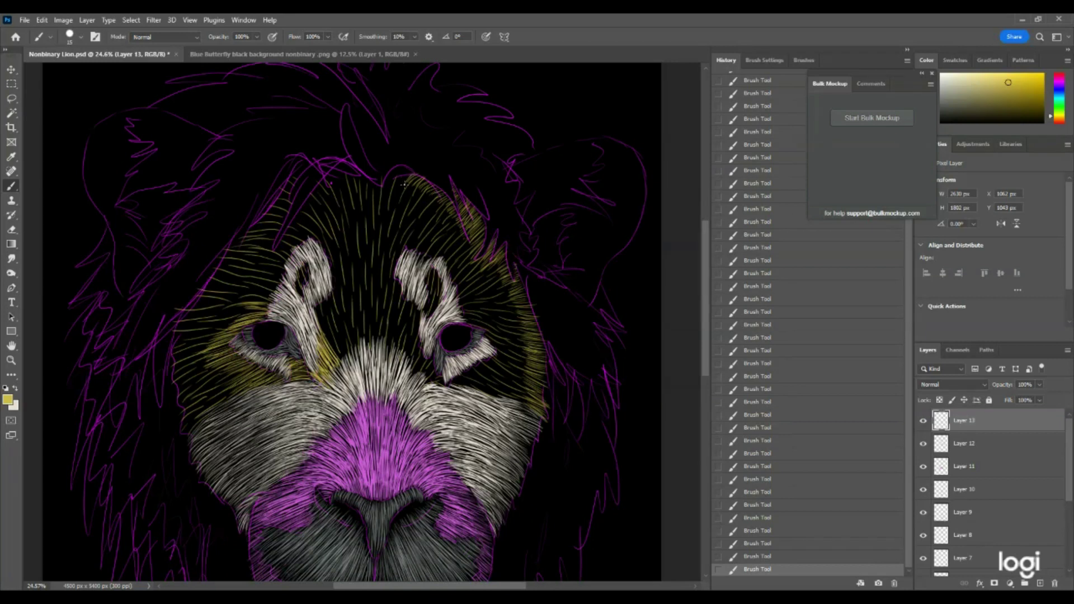
left_click_drag(398, 180, 394, 180)
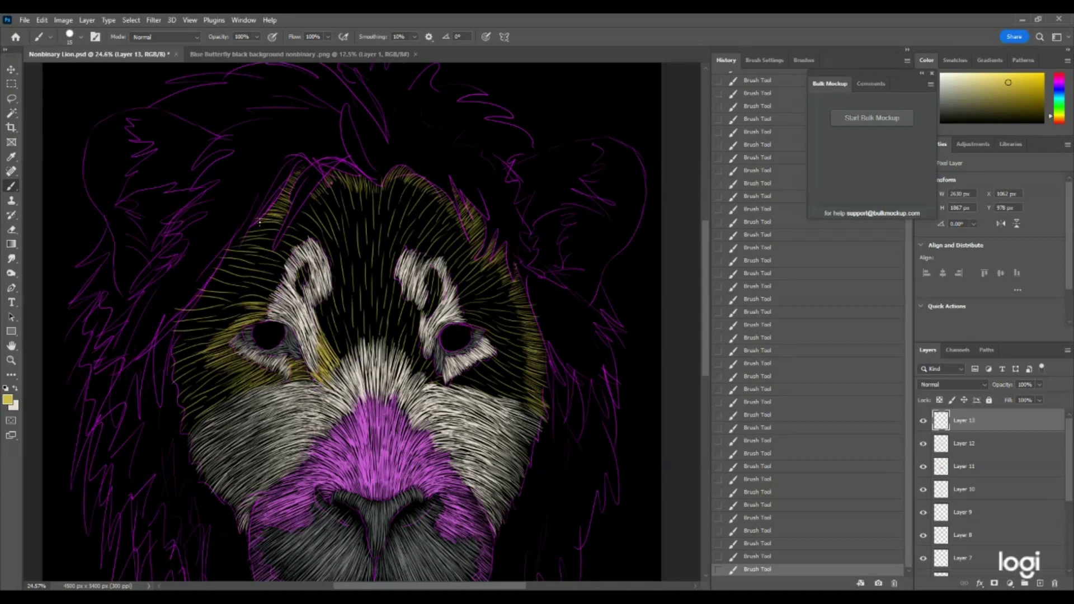
left_click_drag(271, 222, 247, 245)
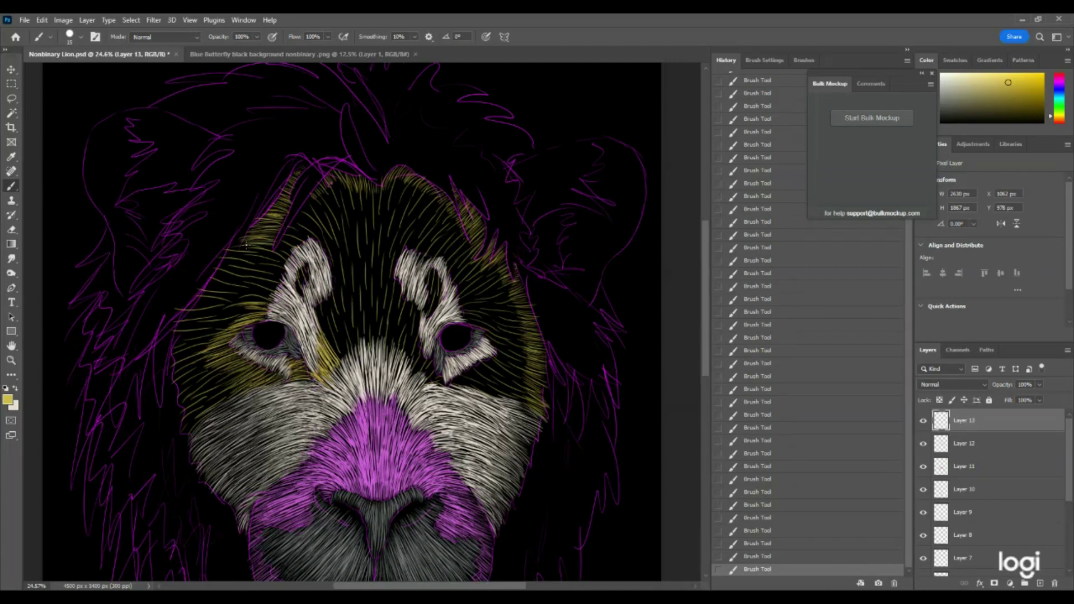
Step: Fill the area from the left eye's outer corner down to the grey cheek fur and the face edge with yellow strokes
left_click_drag(202, 414, 185, 423)
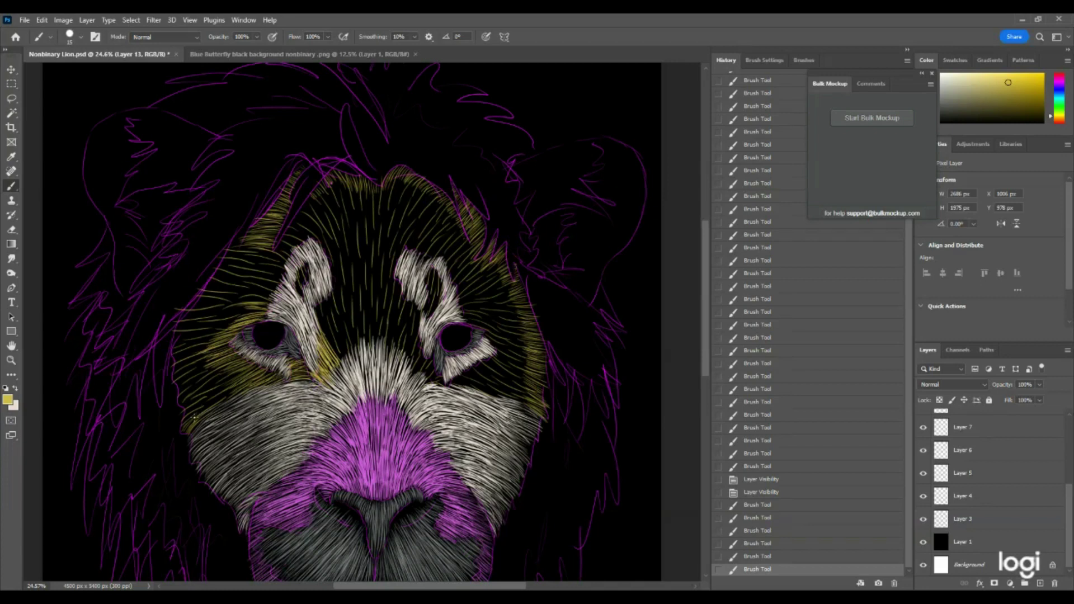
left_click_drag(199, 410, 183, 417)
left_click_drag(197, 404, 181, 414)
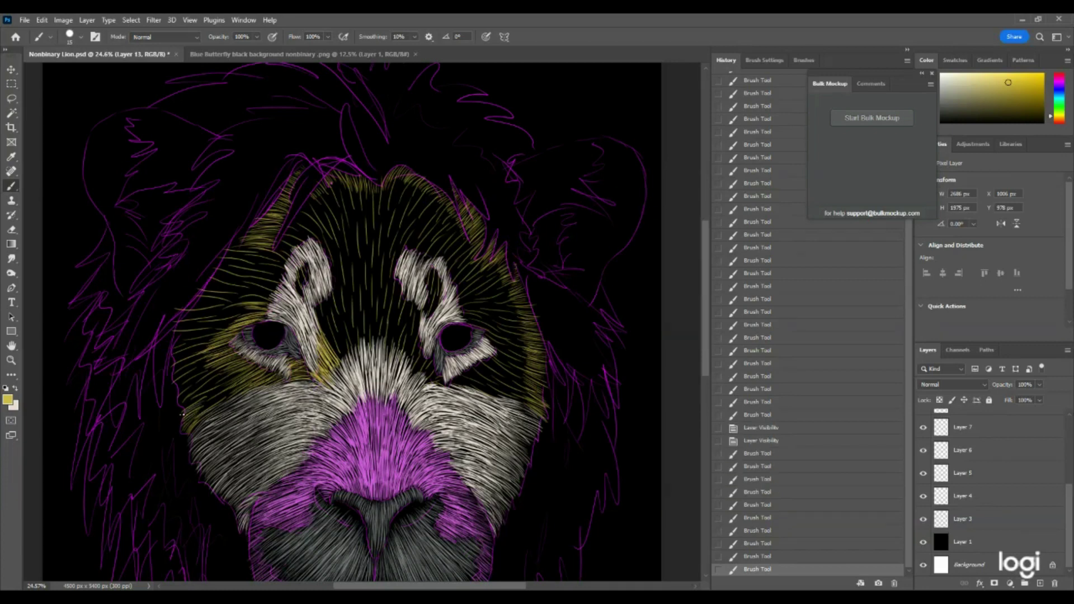
left_click_drag(200, 379, 178, 411)
left_click_drag(211, 356, 171, 389)
left_click_drag(203, 348, 171, 359)
left_click_drag(213, 341, 171, 349)
left_click_drag(212, 332, 175, 336)
left_click_drag(244, 376, 189, 412)
mouse_move(242, 375)
left_mouse_down()
mouse_move(187, 404)
mouse_move(195, 395)
left_mouse_up()
left_click_drag(232, 370, 188, 397)
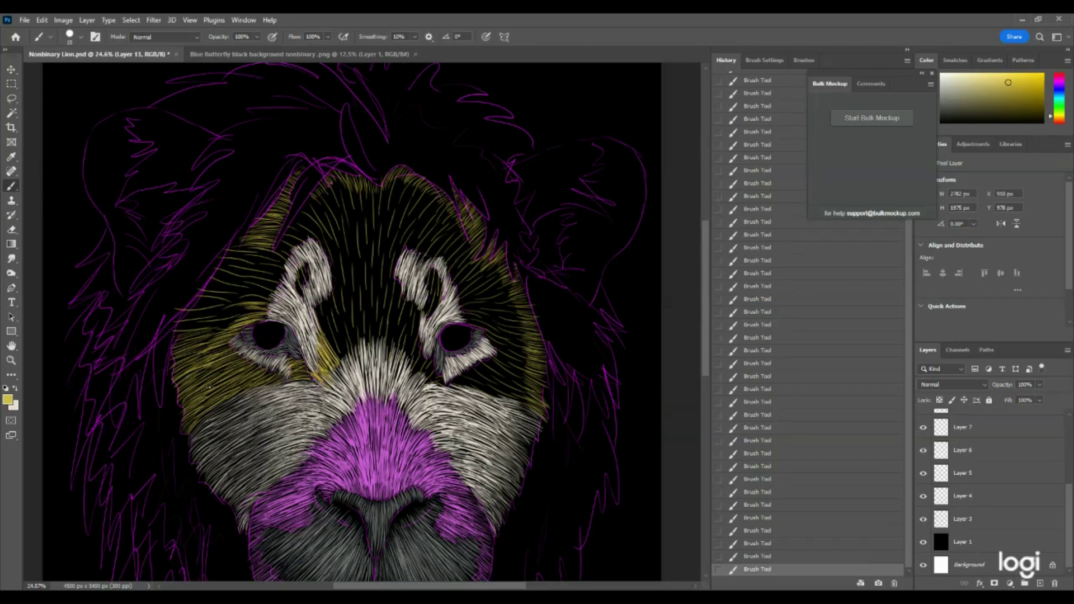
Step: Paint denser yellow strokes on the left temple, between the white brow marking and the edge of the face
left_click(11, 360)
mouse_move(315, 340)
left_mouse_down()
mouse_move(274, 339)
mouse_move(380, 314)
left_mouse_up()
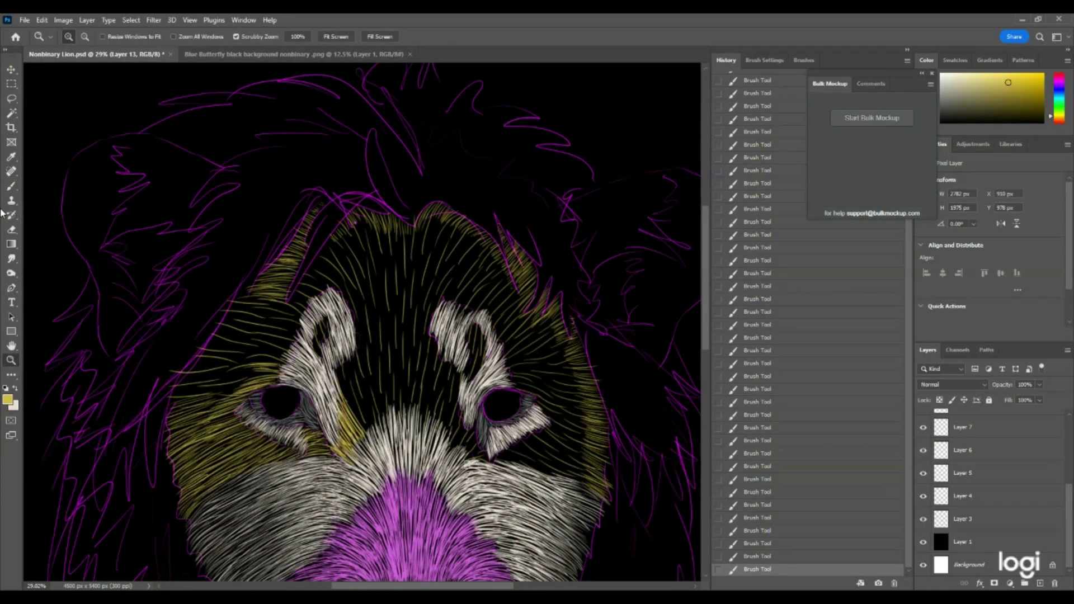
left_click(11, 187)
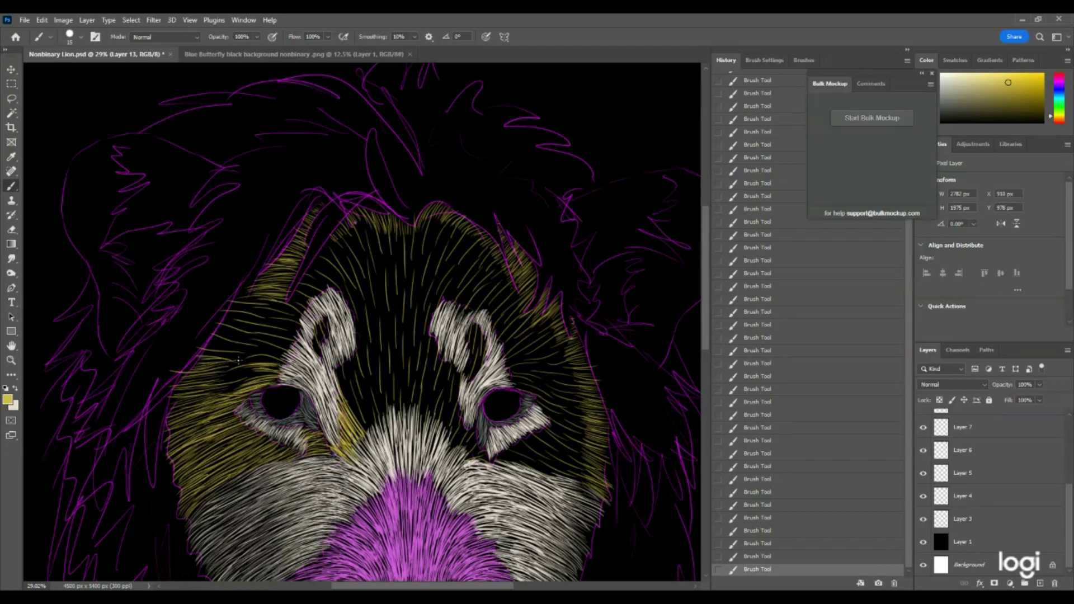
mouse_move(263, 306)
left_mouse_down()
mouse_move(300, 318)
mouse_move(299, 336)
left_mouse_up()
left_click_drag(262, 334, 301, 342)
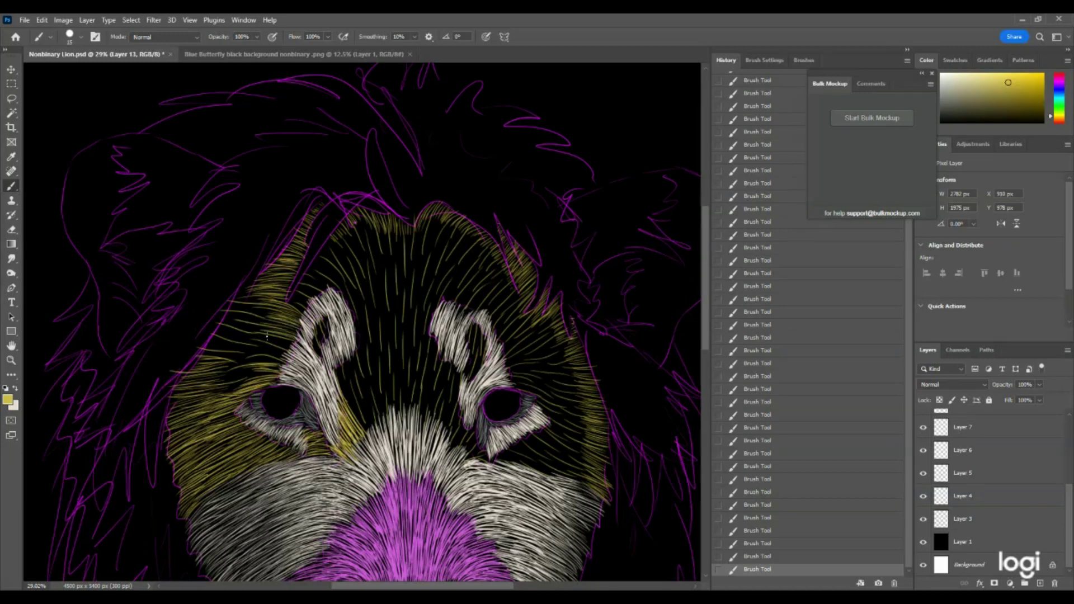
mouse_move(230, 316)
left_mouse_down()
mouse_move(278, 324)
mouse_move(270, 300)
left_mouse_up()
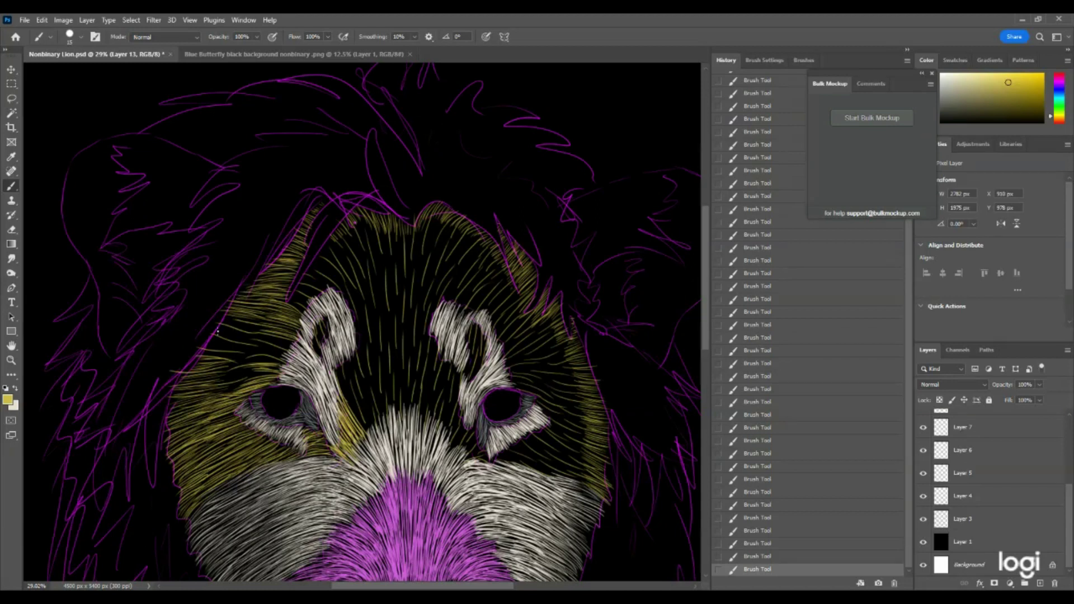
mouse_move(218, 338)
left_mouse_down()
mouse_move(249, 332)
mouse_move(258, 315)
mouse_move(168, 314)
left_mouse_up()
Step: Fill the remaining gaps above the left eye with yellow strokes running out to the left edge of the face
left_click(10, 360)
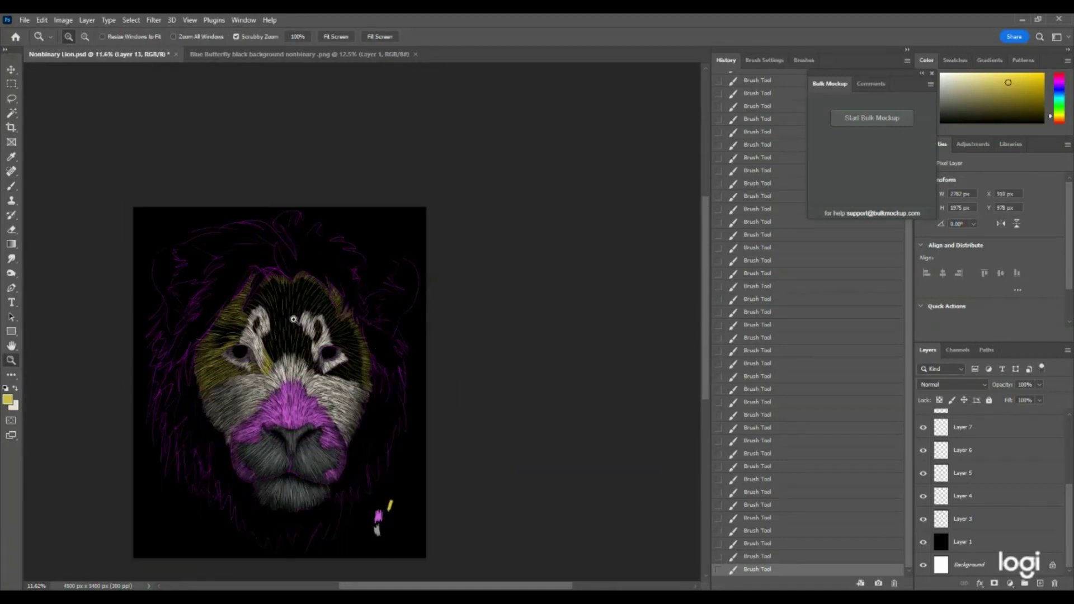
left_click_drag(259, 321, 265, 331)
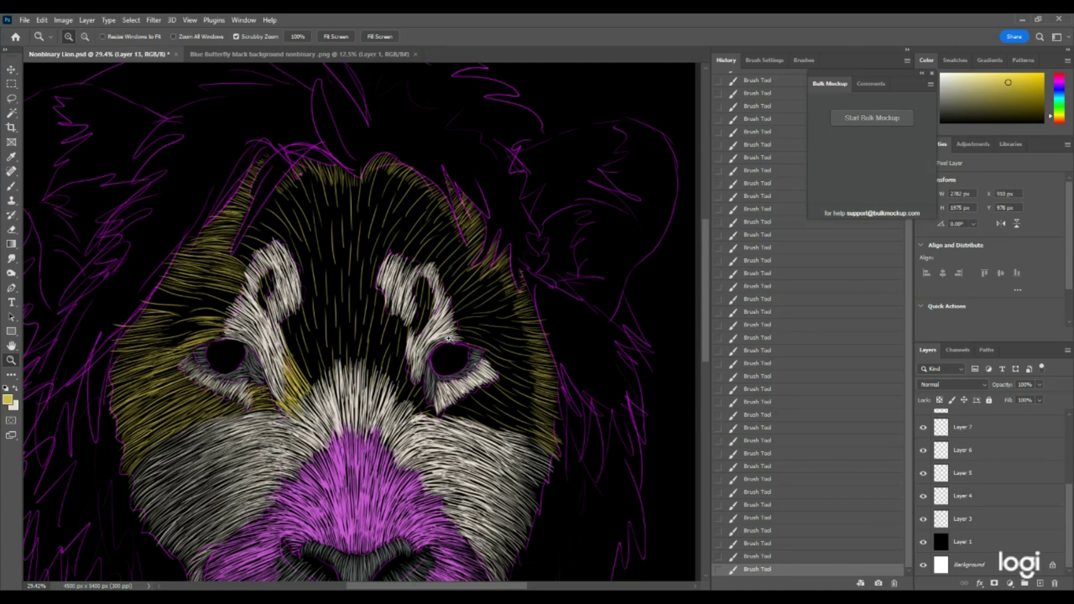
left_click(11, 186)
left_click_drag(224, 330, 159, 313)
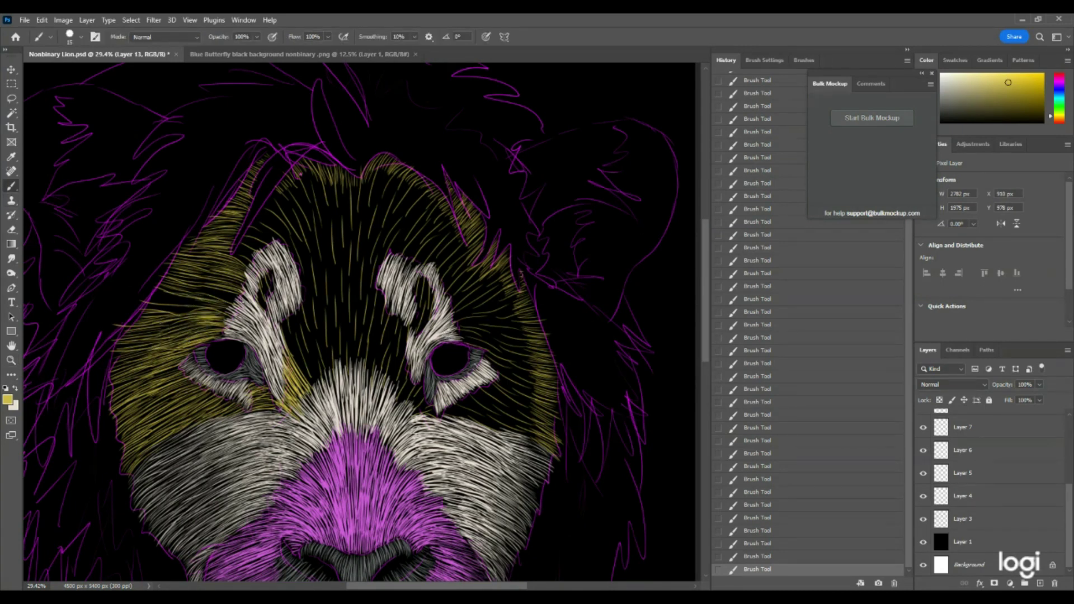
left_click_drag(235, 305, 151, 294)
Step: Paint yellow strokes inside both white brow markings, beside the right eye's inner corner and at its outer side
left_click_drag(421, 279, 417, 332)
left_click_drag(270, 272, 262, 308)
mouse_move(416, 380)
left_mouse_down()
mouse_move(411, 405)
mouse_move(394, 357)
left_mouse_up()
mouse_move(400, 322)
left_mouse_down()
mouse_move(437, 410)
mouse_move(540, 432)
mouse_move(542, 395)
mouse_move(515, 369)
mouse_move(511, 426)
mouse_move(492, 402)
mouse_move(489, 358)
left_mouse_up()
Step: Paint dense yellow strokes up from the nose bridge between the brow markings, hiding the purple sketch on Layer 3
mouse_move(305, 383)
left_mouse_down()
mouse_move(288, 316)
mouse_move(302, 310)
left_mouse_up()
mouse_move(385, 377)
left_mouse_down()
mouse_move(380, 305)
mouse_move(361, 263)
left_mouse_up()
left_click(922, 519)
left_click_drag(311, 305, 299, 260)
left_click_drag(330, 383, 308, 285)
left_click_drag(344, 372, 322, 257)
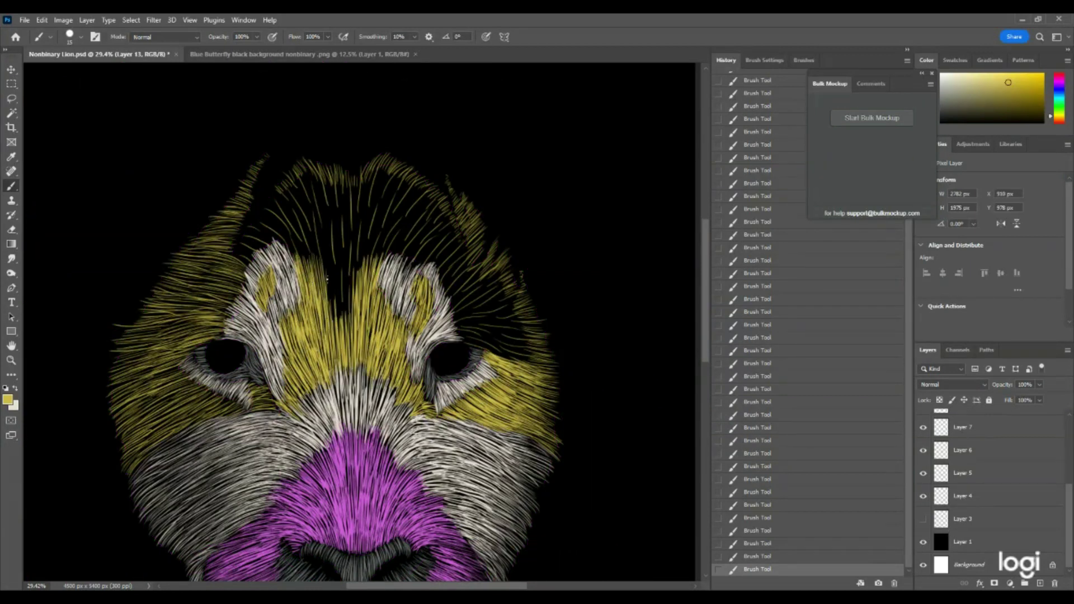
left_click_drag(350, 333, 336, 243)
Step: Fill the fur below and outside the right eye with yellow strokes out to the face edge, showing the Layer 3 sketch again
key("ctrl+plus")
left_click_drag(483, 425, 526, 448)
left_click_drag(483, 411, 526, 425)
left_click_drag(433, 418, 486, 439)
mouse_move(436, 409)
left_mouse_down()
mouse_move(497, 425)
mouse_move(598, 428)
mouse_move(587, 399)
left_mouse_up()
left_click(922, 518)
scroll(362, 322, "up", 1)
left_click_drag(503, 408, 561, 374)
left_click_drag(501, 447, 562, 434)
Step: Paint dense yellow strokes over the right temple and above the right brow marking, extending across the upper forehead
mouse_move(495, 436)
left_mouse_down()
mouse_move(551, 405)
mouse_move(492, 315)
left_mouse_up()
mouse_move(498, 386)
left_mouse_down()
mouse_move(475, 336)
mouse_move(458, 327)
left_mouse_up()
mouse_move(492, 327)
left_mouse_down()
mouse_move(445, 360)
mouse_move(491, 293)
mouse_move(442, 268)
left_mouse_up()
left_click_drag(455, 288, 391, 246)
left_click_drag(470, 364, 425, 313)
left_click_drag(426, 359, 464, 302)
mouse_move(414, 369)
left_mouse_down()
mouse_move(442, 293)
mouse_move(420, 279)
left_mouse_up()
mouse_move(386, 374)
left_mouse_down()
mouse_move(402, 268)
mouse_move(420, 321)
left_mouse_up()
left_click_drag(369, 302, 358, 263)
left_click_drag(319, 297, 294, 265)
Step: Thicken the yellow fur in the centre of the forehead with long upward strokes
mouse_move(261, 366)
left_mouse_down()
mouse_move(238, 352)
mouse_move(252, 324)
left_mouse_up()
mouse_move(296, 358)
left_mouse_down()
mouse_move(268, 316)
mouse_move(286, 324)
left_mouse_up()
left_click_drag(304, 349, 280, 291)
left_click_drag(336, 397, 313, 285)
mouse_move(325, 385)
left_mouse_down()
mouse_move(290, 293)
mouse_move(301, 319)
left_mouse_up()
mouse_move(361, 370)
left_mouse_down()
mouse_move(352, 285)
mouse_move(335, 316)
left_mouse_up()
left_click_drag(379, 373, 369, 285)
Step: Fill the left side of the forehead and the left temple with dense yellow strokes up to the hairline
mouse_move(263, 417)
left_mouse_down()
mouse_move(361, 322)
mouse_move(302, 280)
left_mouse_up()
left_click_drag(339, 330, 282, 311)
left_click_drag(347, 308, 282, 289)
left_click_drag(329, 358, 260, 328)
key("z")
left_click(12, 185)
left_click_drag(340, 381, 274, 349)
left_click_drag(334, 391, 245, 357)
left_click_drag(325, 305, 220, 284)
left_click_drag(304, 251, 252, 223)
left_click_drag(326, 230, 258, 194)
left_click_drag(297, 300, 251, 271)
Step: Hide the purple sketch on Layer 3, view the whole face and save the document
key("z")
left_click_drag(308, 332, 270, 330)
left_click(923, 519)
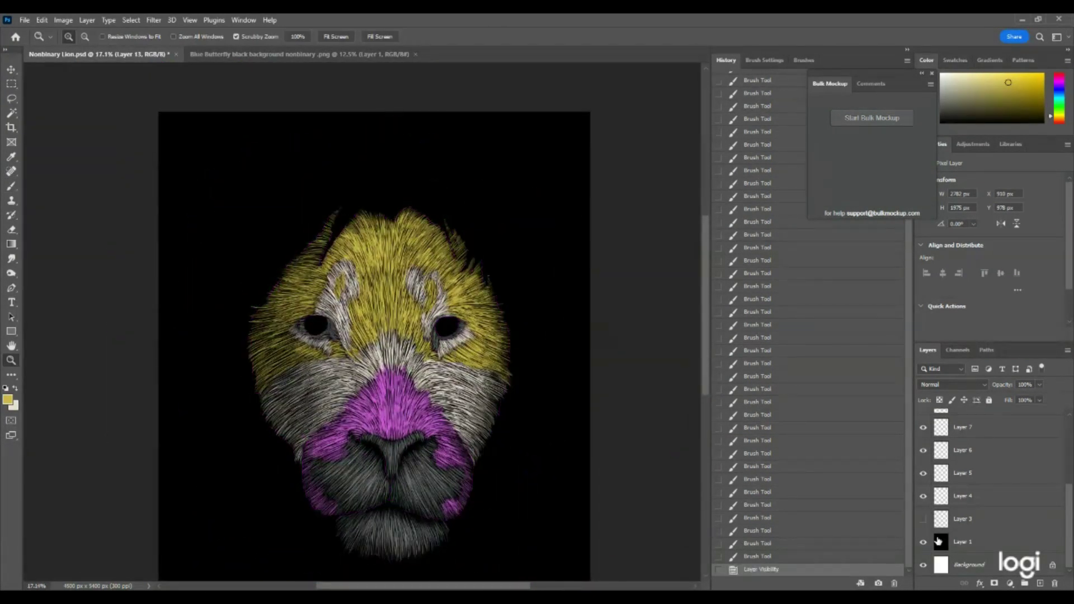
scroll(417, 391, "down", 2)
scroll(374, 375, "up", 2)
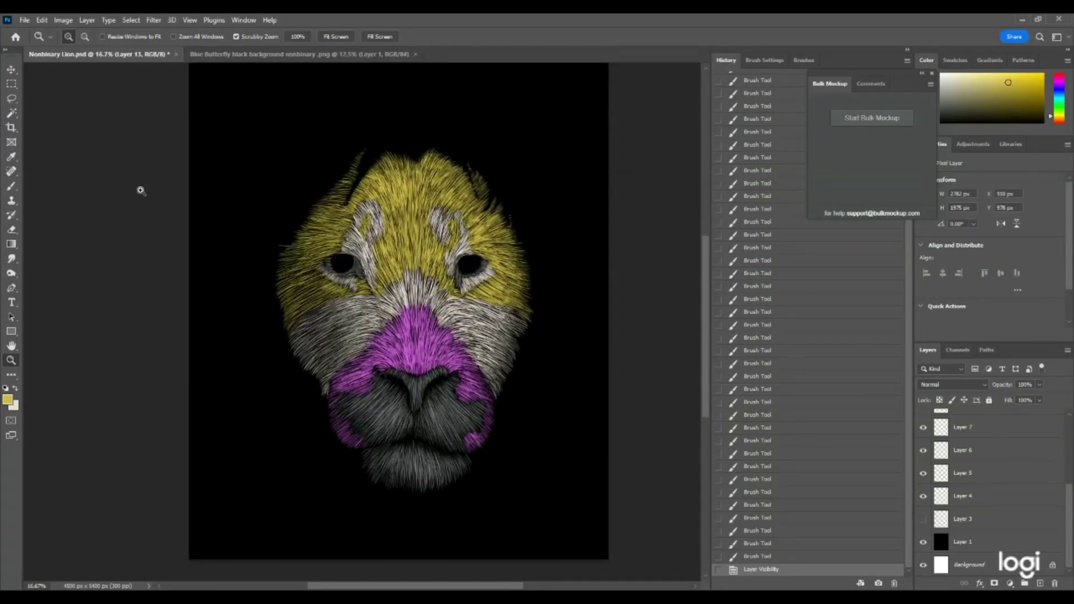
left_click(24, 19)
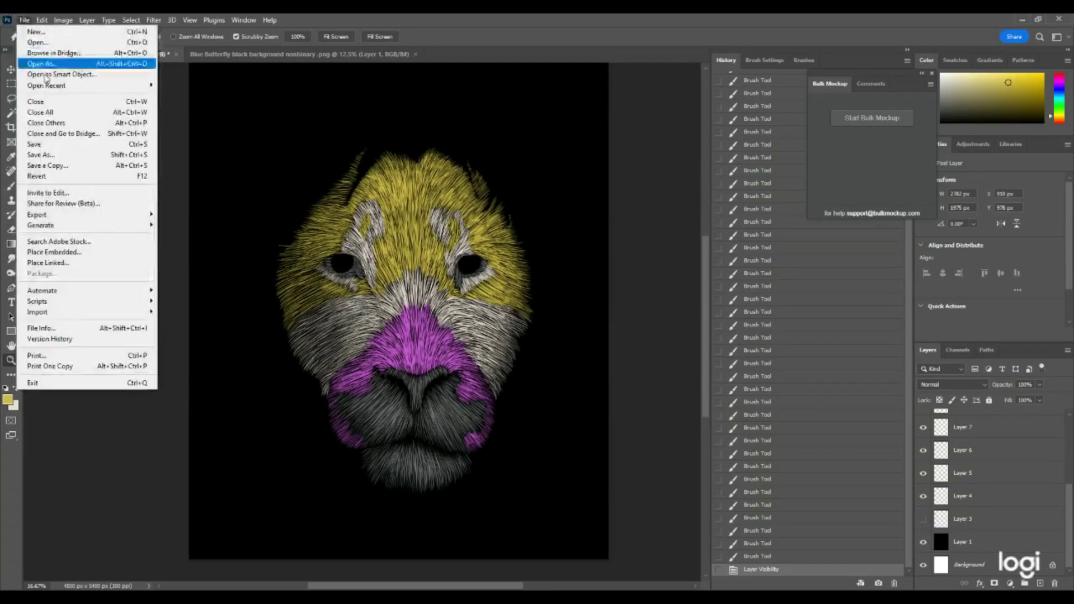
left_click(34, 144)
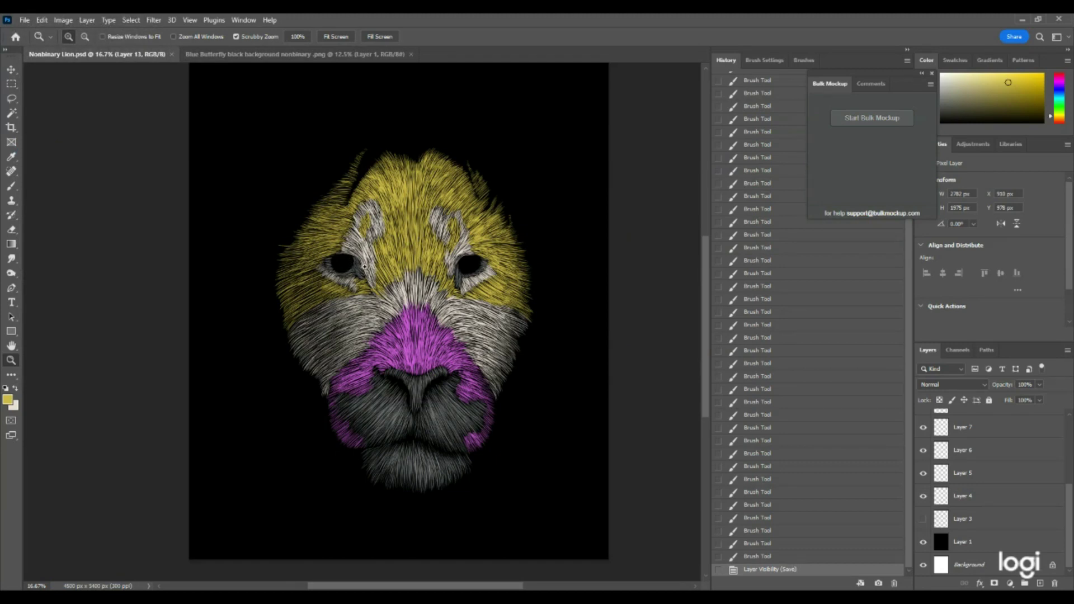
Step: Show the purple sketch on Layer 3 again and save the document
left_click(540, 270)
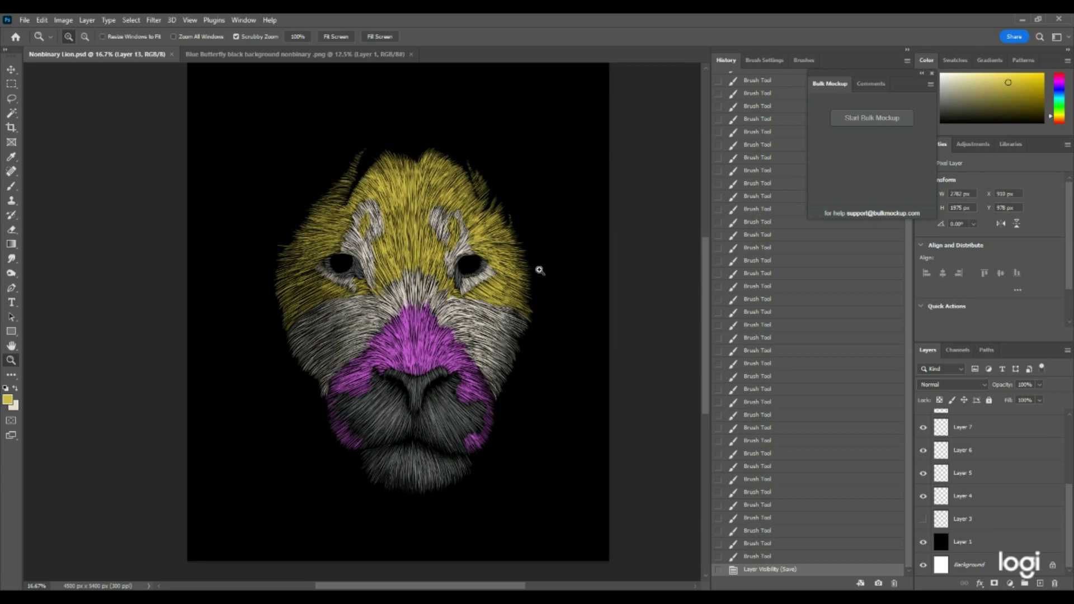
left_click_drag(532, 240, 511, 240)
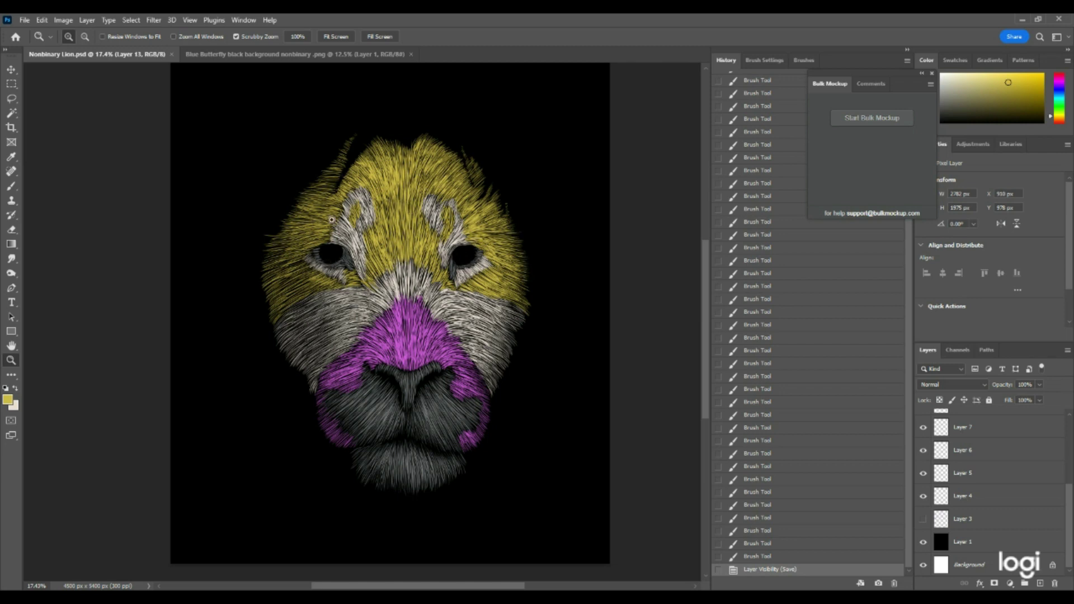
left_click(923, 519)
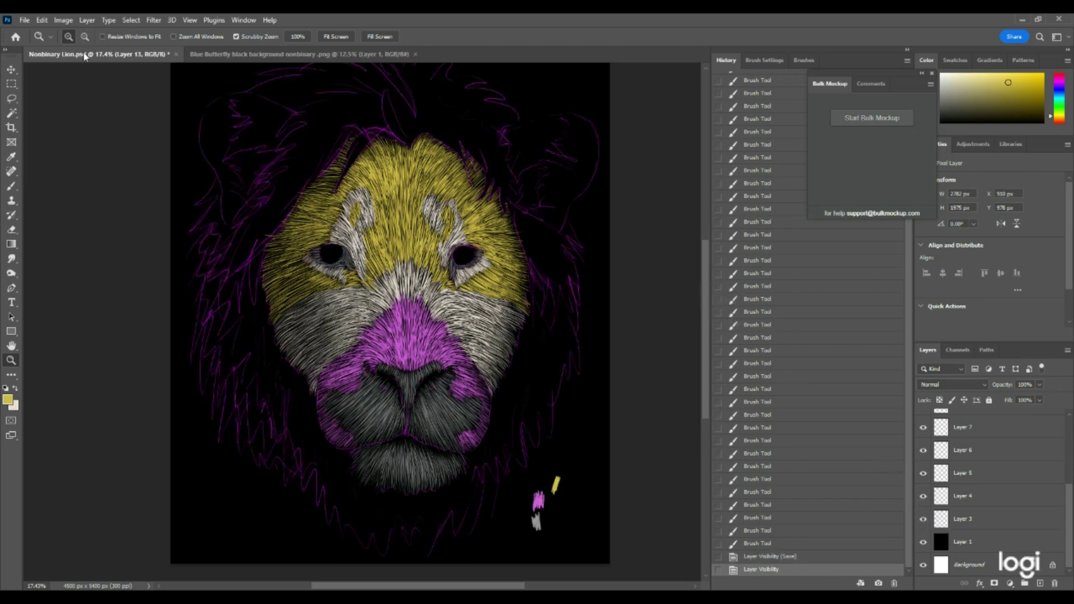
left_click(24, 20)
left_click(34, 143)
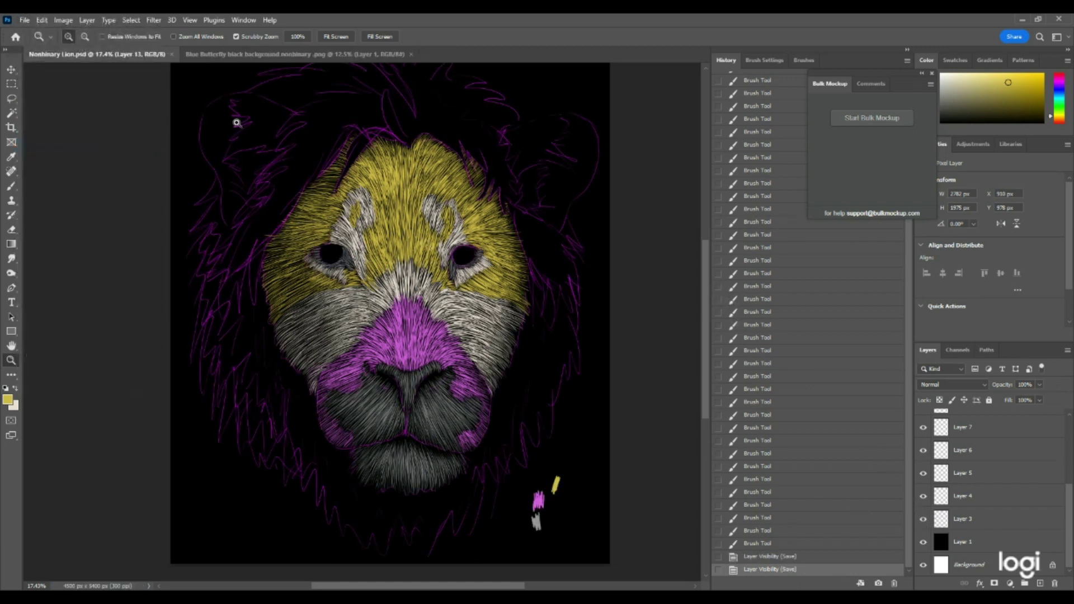
Step: Set the foreground colour to grey by sampling the grey swatch painted beside the mane
scroll(524, 307, "up", 3)
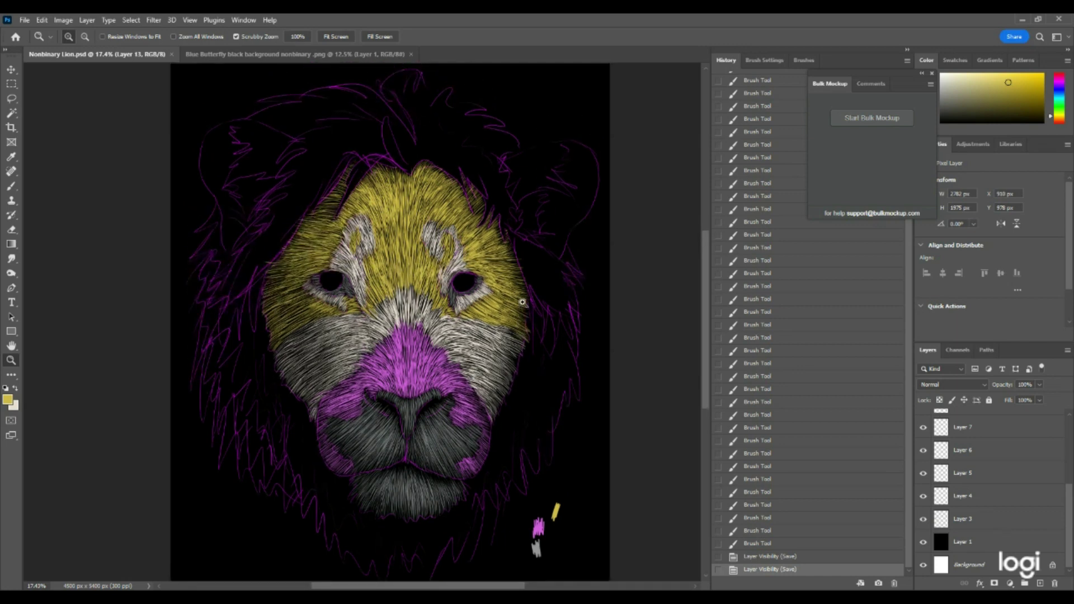
scroll(524, 305, "down", 2)
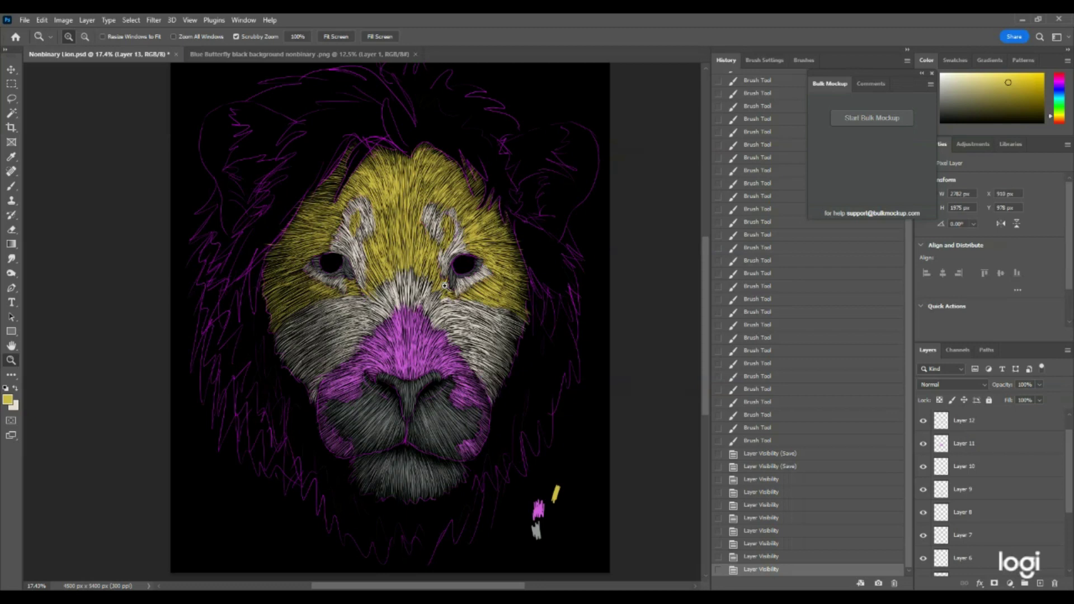
scroll(989, 485, "down", 3)
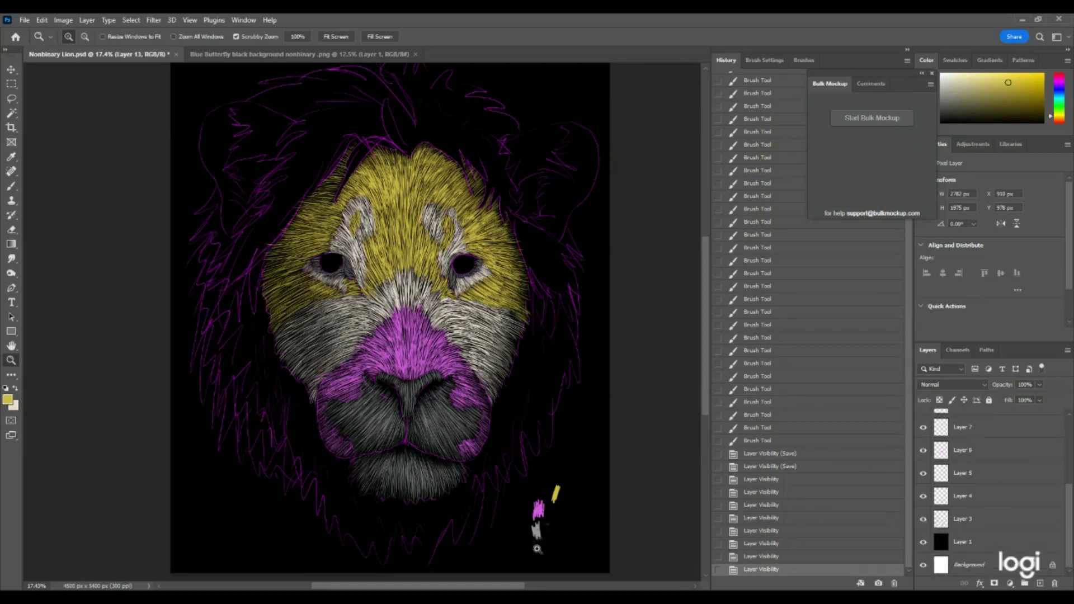
left_click(9, 401)
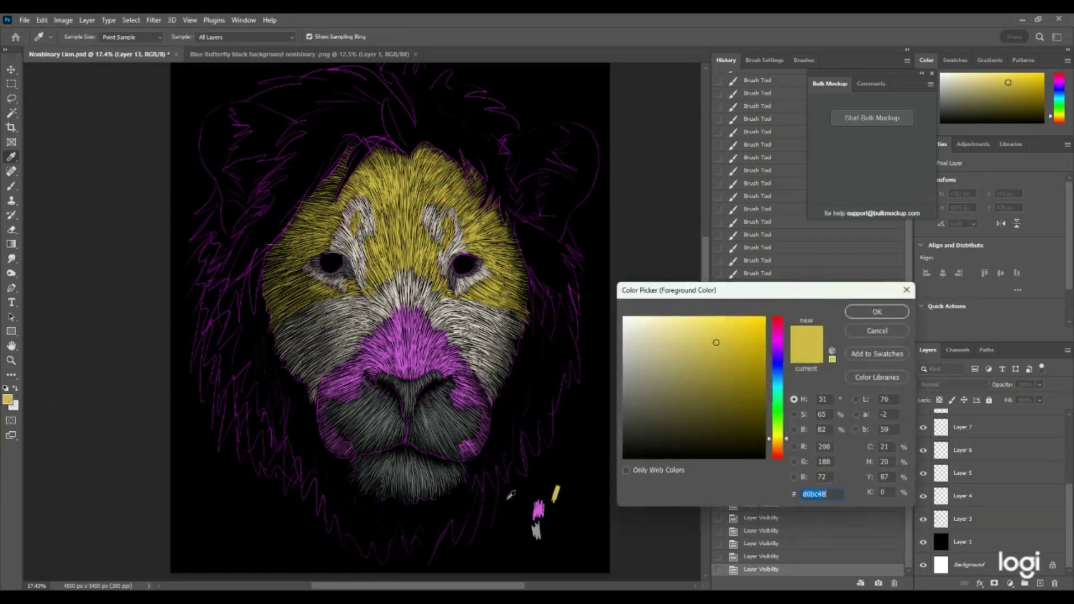
left_click(538, 528)
left_click(875, 314)
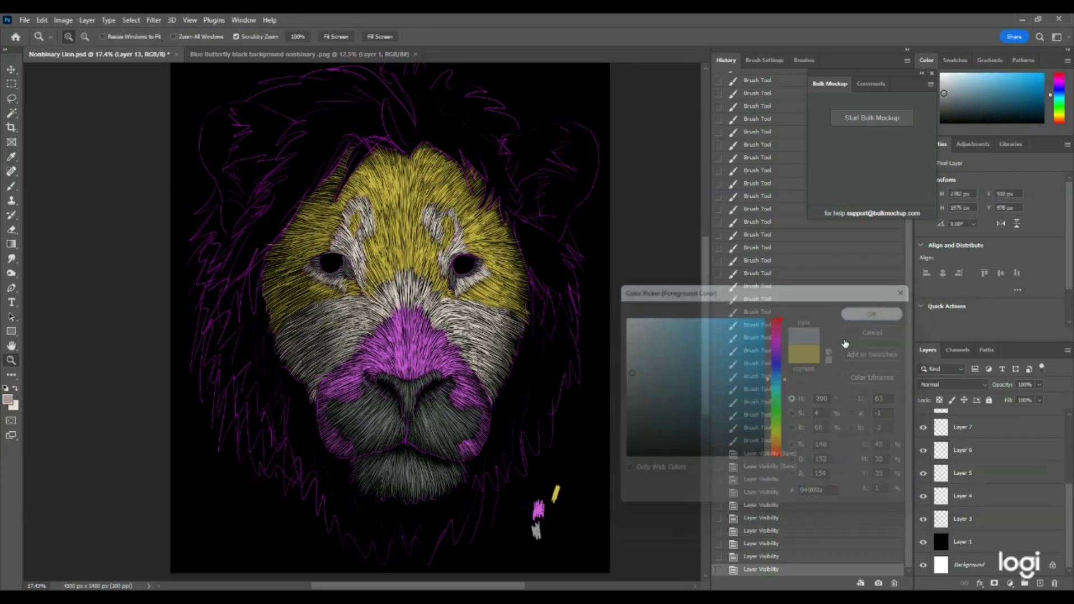
Step: Add a new layer above Layer 13 and paint grey strokes on it in the central mane tuft and along the left hairline
scroll(954, 459, "up", 3)
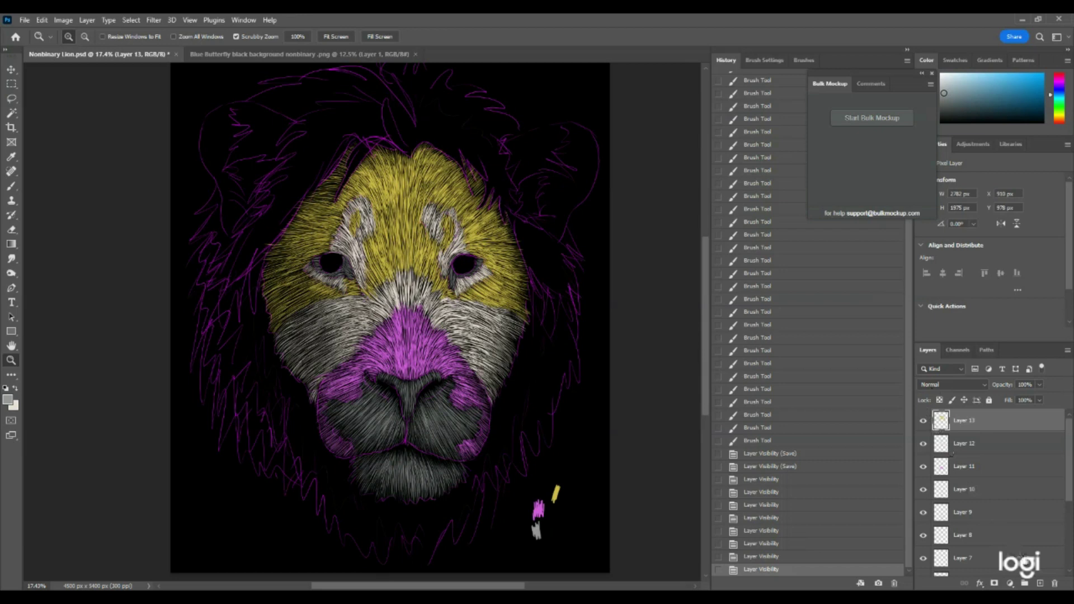
left_click(1040, 583)
scroll(417, 168, "up", 2)
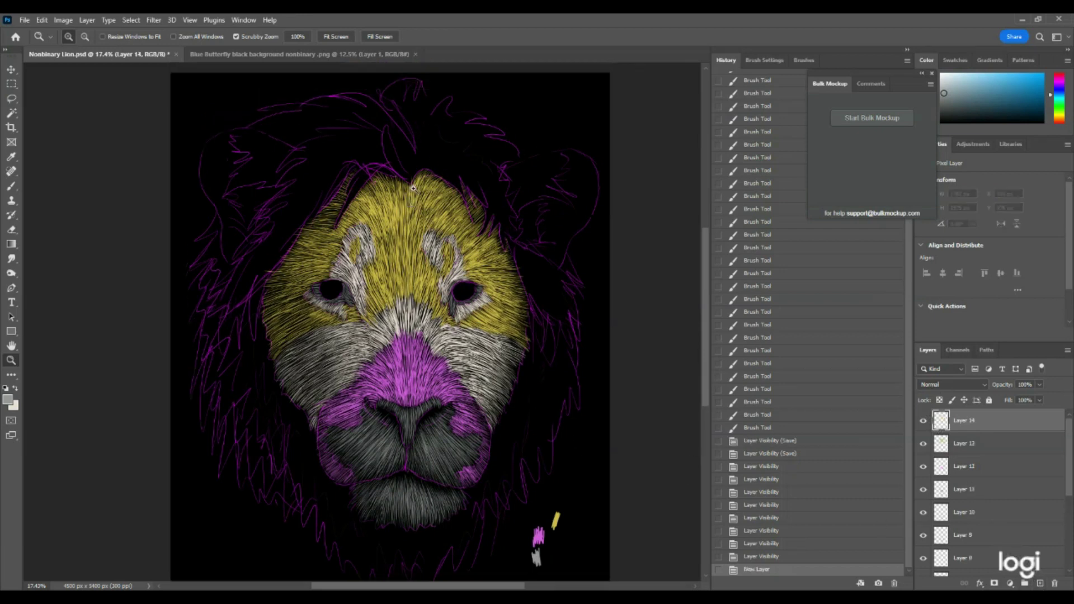
mouse_move(398, 153)
left_mouse_down()
mouse_move(431, 151)
mouse_move(401, 161)
left_mouse_up()
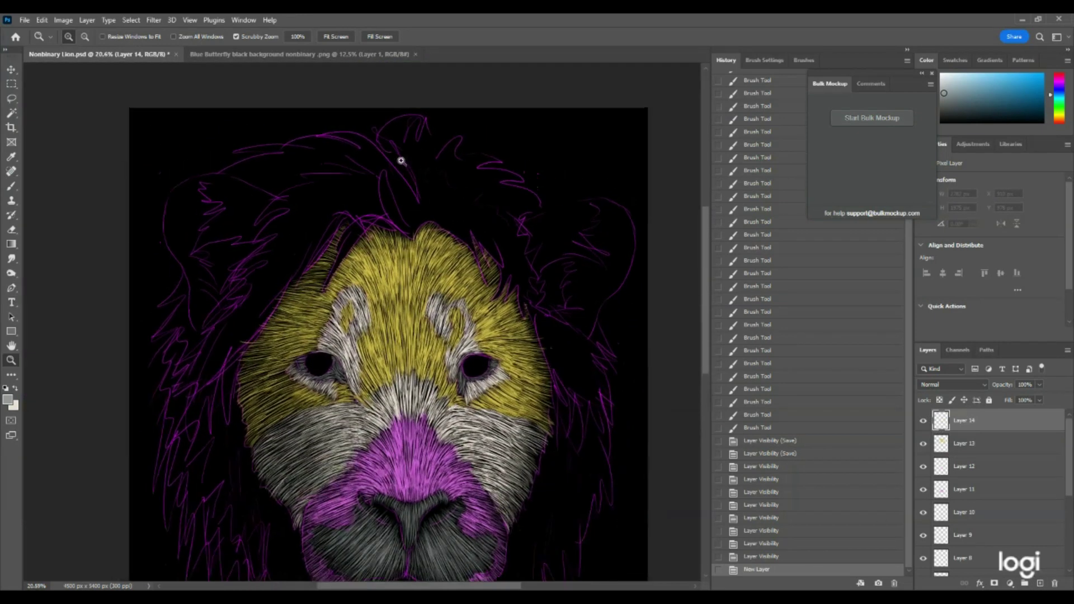
left_click(11, 187)
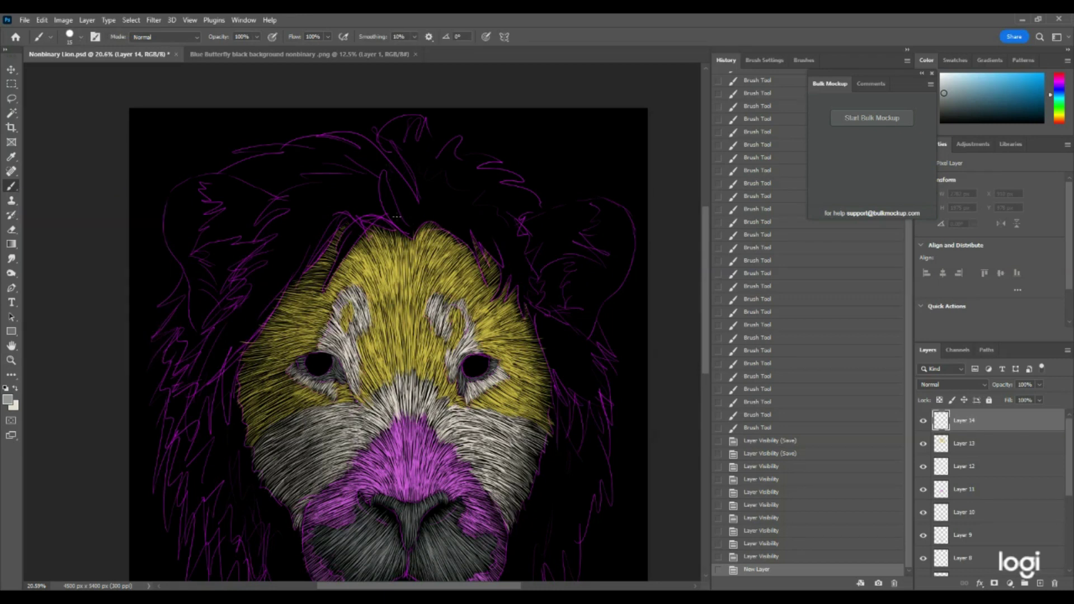
left_click_drag(409, 236, 386, 190)
left_click_drag(391, 205, 382, 187)
mouse_move(398, 227)
left_mouse_down()
mouse_move(363, 220)
mouse_move(346, 242)
left_mouse_up()
left_click_drag(356, 233, 325, 268)
Step: Paint curved grey strokes from the forehead's centre peak outward along the right hairline
mouse_move(414, 230)
left_mouse_down()
mouse_move(412, 215)
mouse_move(425, 215)
left_mouse_up()
left_click_drag(426, 226, 435, 219)
mouse_move(410, 221)
left_mouse_down()
mouse_move(415, 207)
mouse_move(393, 179)
mouse_move(430, 213)
mouse_move(446, 211)
left_mouse_up()
mouse_move(419, 220)
left_mouse_down()
mouse_move(455, 229)
mouse_move(434, 219)
mouse_move(473, 251)
mouse_move(441, 212)
left_mouse_up()
left_click_drag(477, 250, 461, 229)
mouse_move(462, 235)
left_mouse_down()
mouse_move(385, 196)
mouse_move(388, 167)
mouse_move(373, 154)
left_mouse_up()
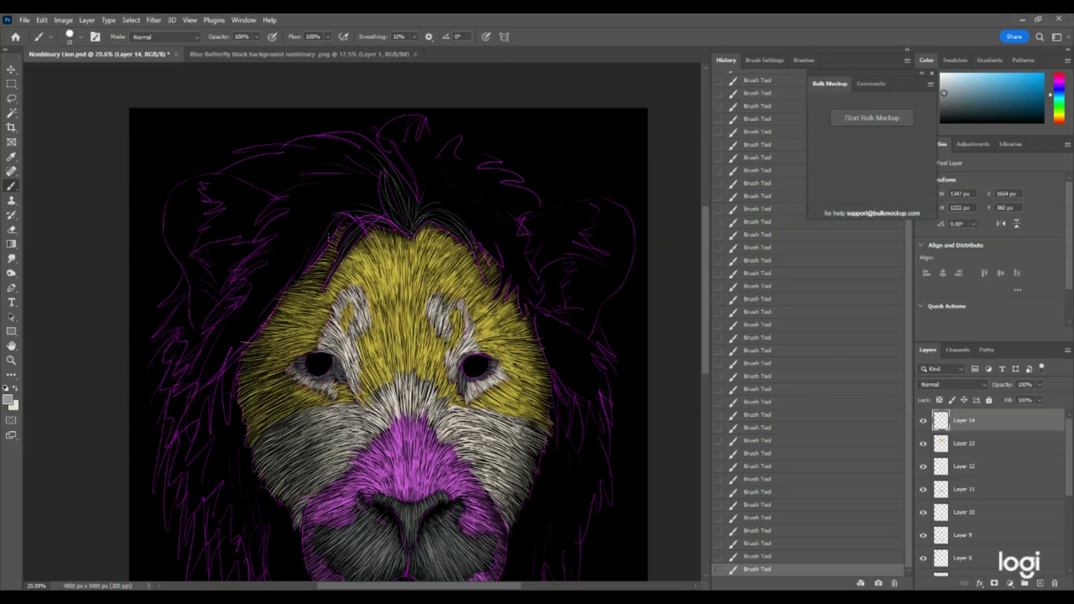
Step: Extend the grey mane strokes down the left hairline, left of the central tuft and upward above the forehead
left_click_drag(327, 236, 318, 255)
mouse_move(385, 210)
left_mouse_down()
mouse_move(337, 169)
mouse_move(365, 198)
left_mouse_up()
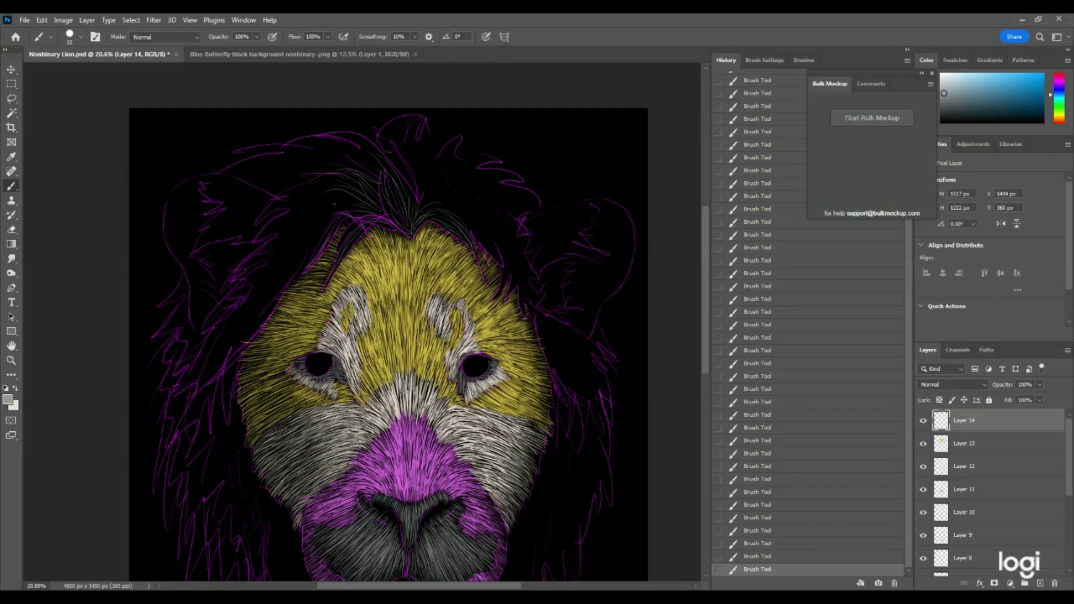
mouse_move(419, 191)
left_mouse_down()
mouse_move(416, 170)
mouse_move(393, 150)
mouse_move(404, 147)
left_mouse_up()
left_click_drag(429, 193, 418, 150)
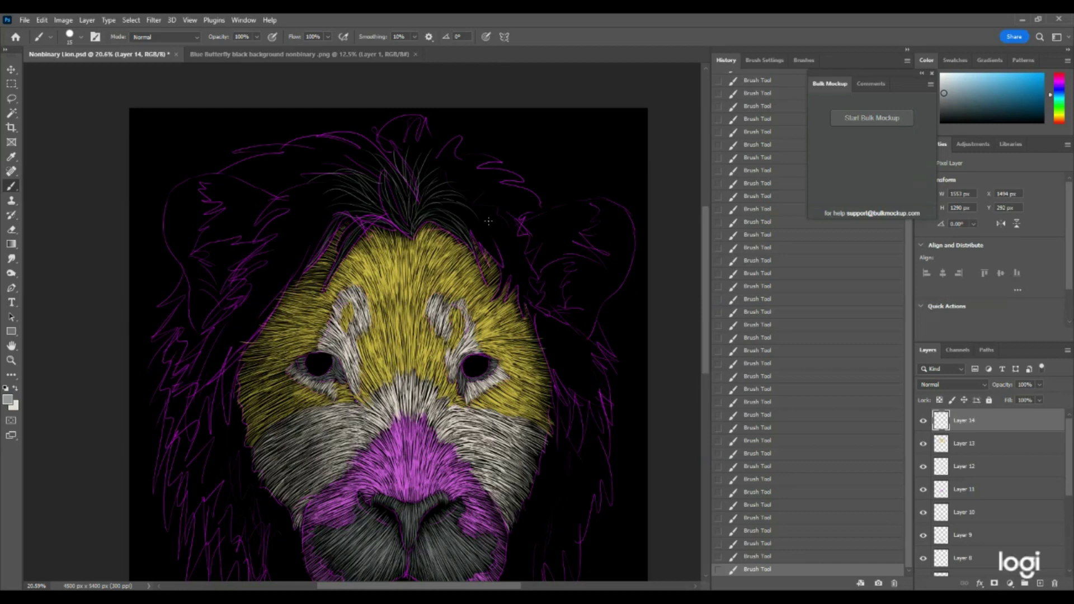
Step: Hide the purple sketch on Layer 3 to check the grey fur strokes, and show it again
scroll(935, 465, "down", 3)
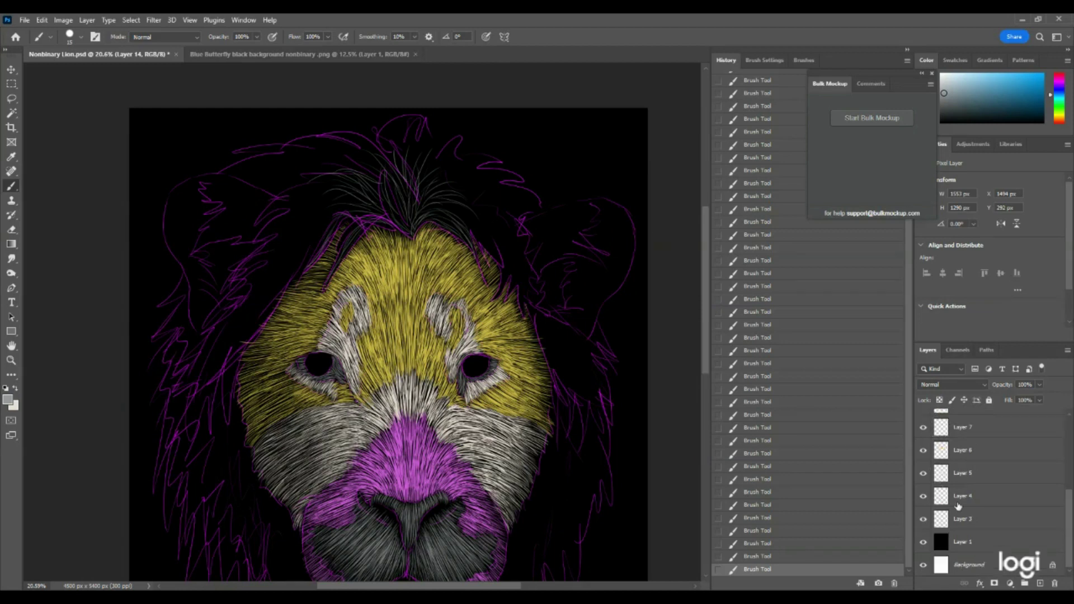
left_click(923, 519)
left_click(923, 519)
Step: Paint long grey mane strokes on Layer 14 hanging down beside the lion's left-hand cheek
scroll(388, 322, "down", 5)
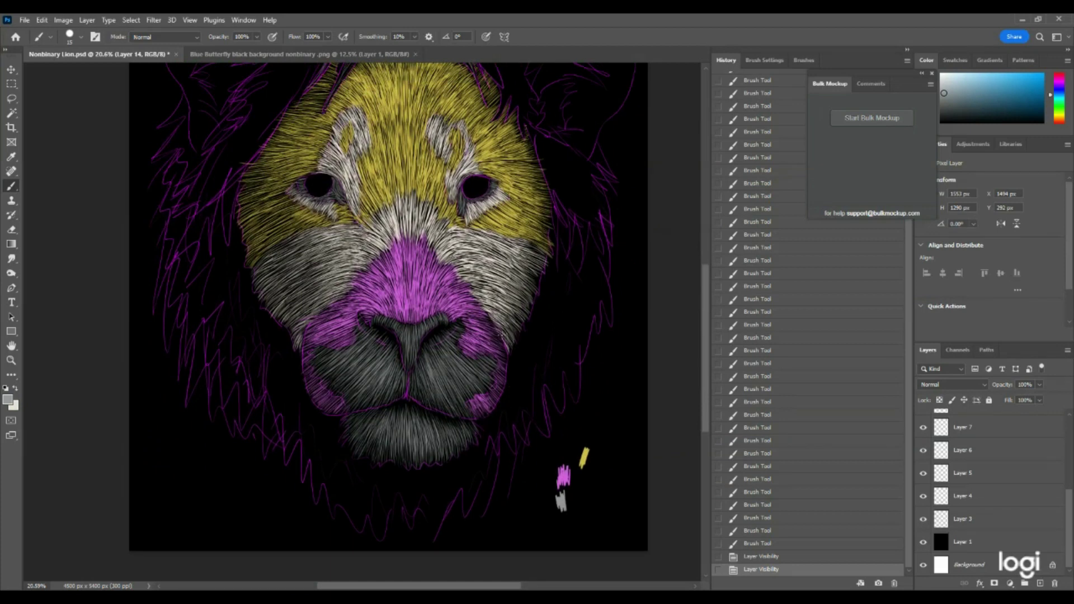
left_click_drag(244, 295, 248, 251)
mouse_move(244, 302)
left_mouse_down()
mouse_move(249, 242)
mouse_move(250, 268)
left_mouse_up()
left_click_drag(254, 324, 251, 280)
mouse_move(257, 326)
left_mouse_down()
mouse_move(258, 291)
mouse_move(266, 353)
left_mouse_up()
mouse_move(255, 299)
left_mouse_down()
mouse_move(244, 347)
mouse_move(281, 328)
mouse_move(267, 370)
left_mouse_up()
left_click_drag(274, 321, 262, 364)
mouse_move(271, 316)
left_mouse_down()
mouse_move(259, 349)
mouse_move(272, 388)
left_mouse_up()
left_click(264, 327)
left_click(265, 336)
left_click(275, 376)
left_click(284, 323)
left_click_drag(282, 336, 279, 411)
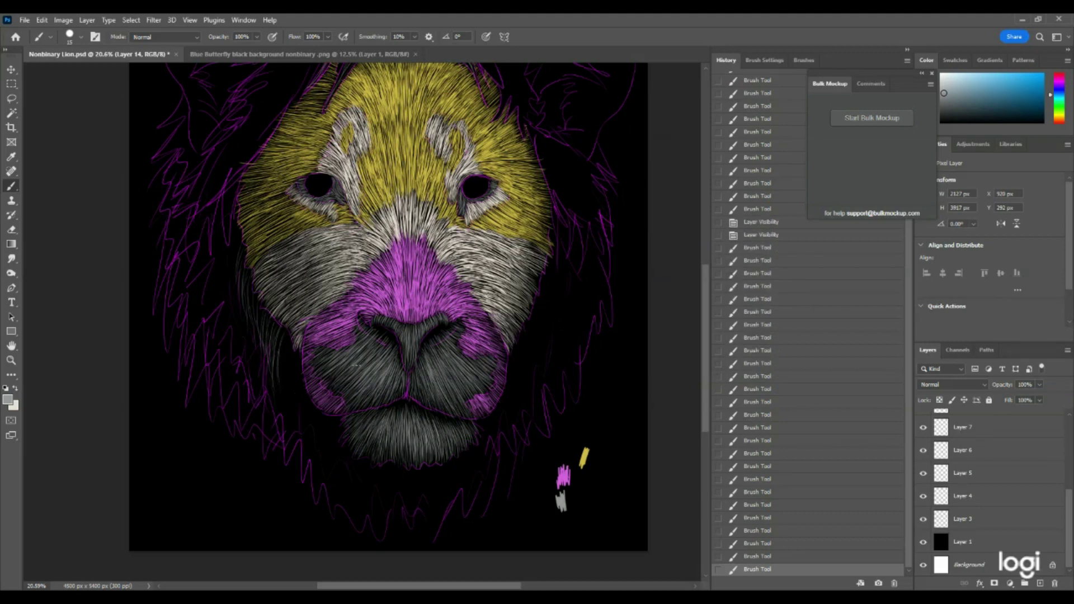
Step: Paint matching grey mane strokes down beside the right-hand cheek and a few hanging below the chin
left_click_drag(548, 289, 549, 322)
left_click_drag(542, 280, 551, 325)
left_click(532, 336)
left_click(533, 344)
left_click(549, 313)
left_click(542, 336)
left_click(540, 355)
left_click(538, 358)
left_click(538, 361)
left_click(548, 299)
left_click_drag(540, 340, 531, 381)
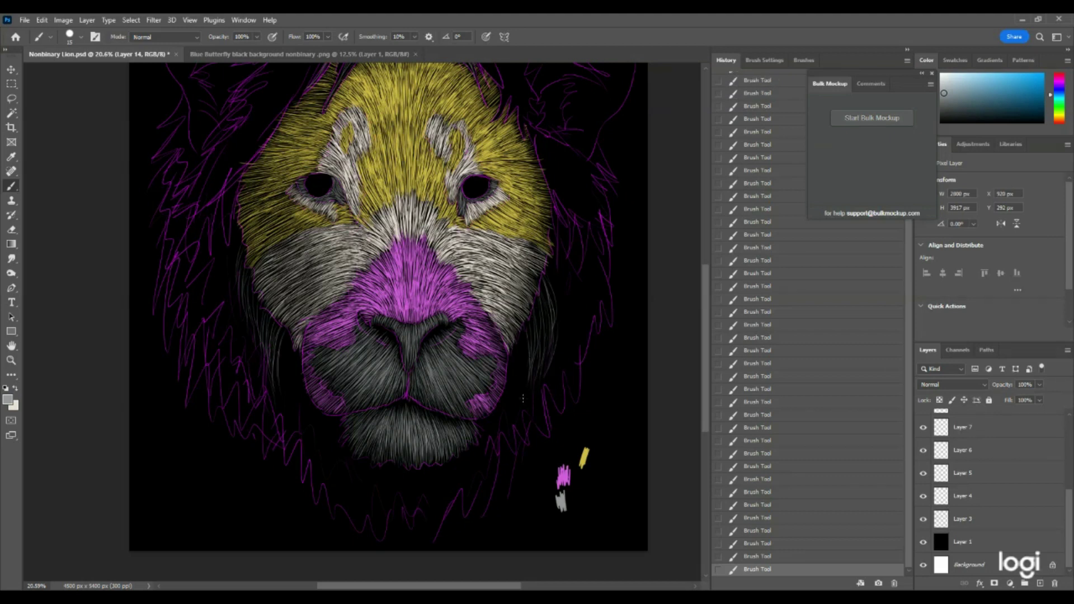
mouse_move(401, 474)
left_mouse_down()
mouse_move(406, 498)
mouse_move(423, 497)
mouse_move(423, 521)
left_mouse_up()
scroll(564, 211, "up", 5)
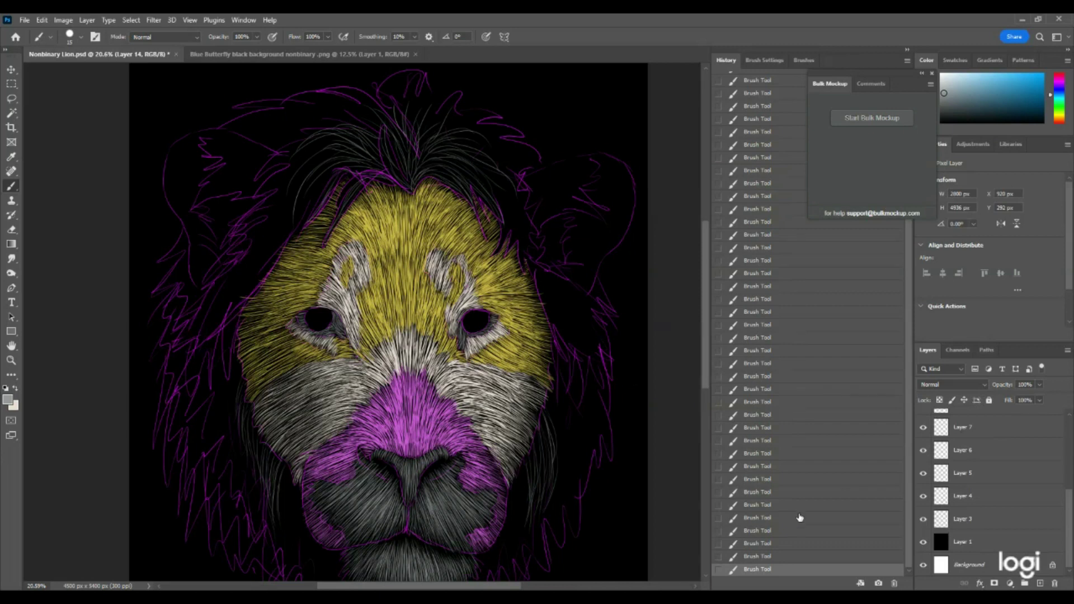
Step: Add a new layer above Layer 14 and set the foreground colour to pink d25cdd sampled from the nose fur
left_click(1039, 583)
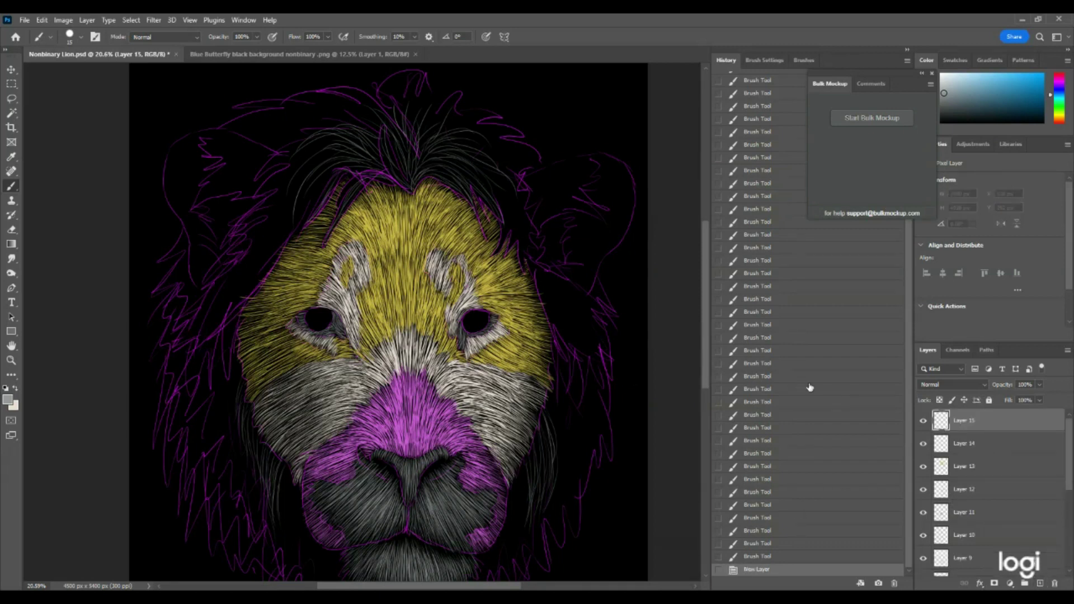
left_click(11, 360)
left_click_drag(431, 430, 548, 429)
left_click(8, 399)
left_click(246, 334)
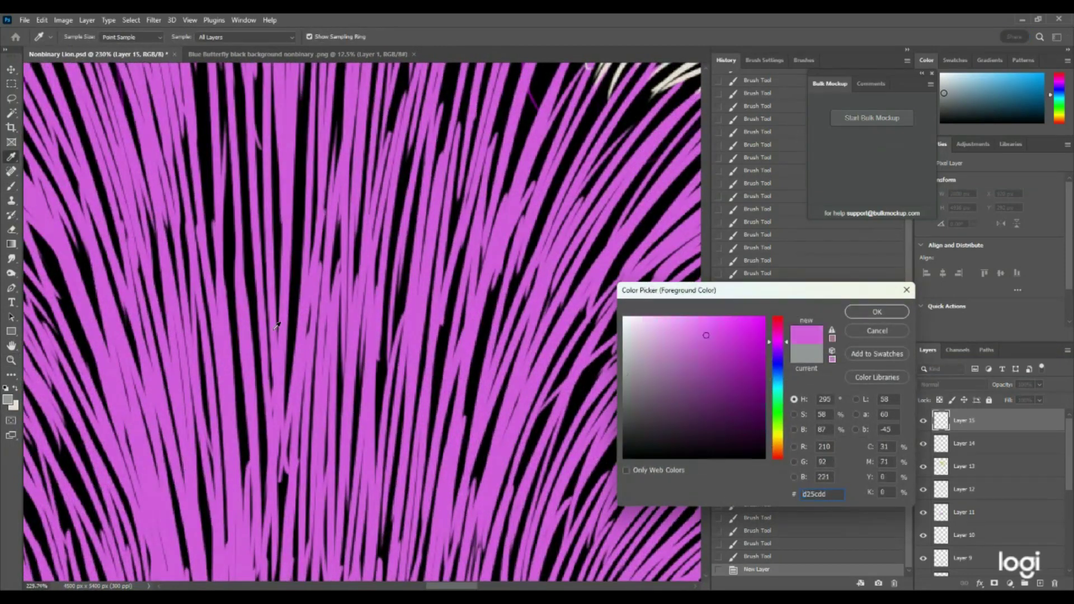
left_click(869, 316)
left_click_drag(540, 293, 411, 293)
left_click_drag(565, 196, 616, 167)
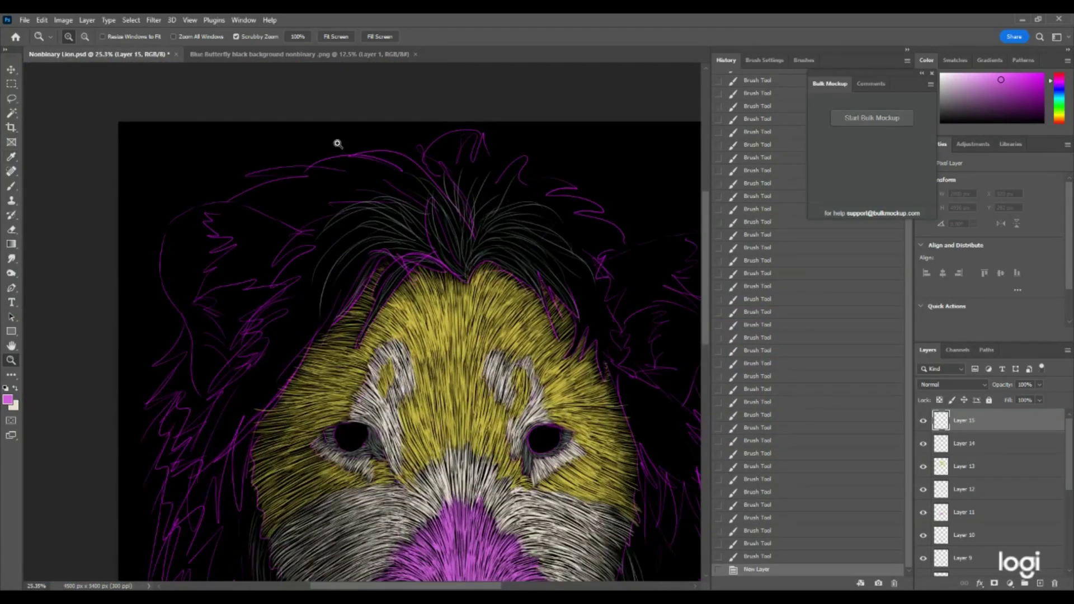
scroll(340, 146, "down", 3)
left_click(10, 185)
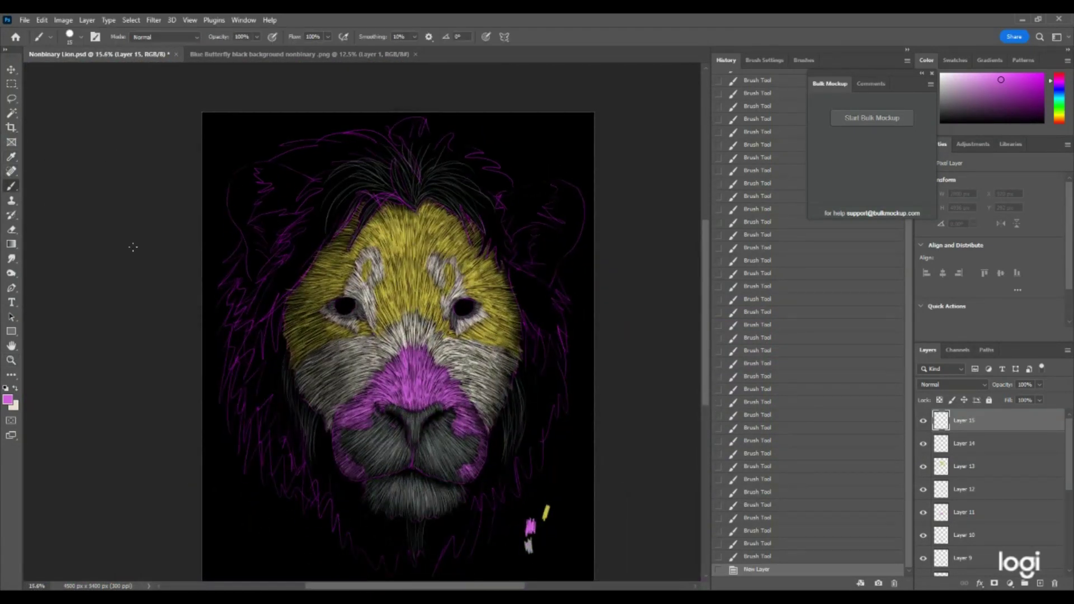
Step: Paint curved pink strokes through the left half of the mane, from beside the central tuft down past the eye
scroll(132, 242, "up", 1)
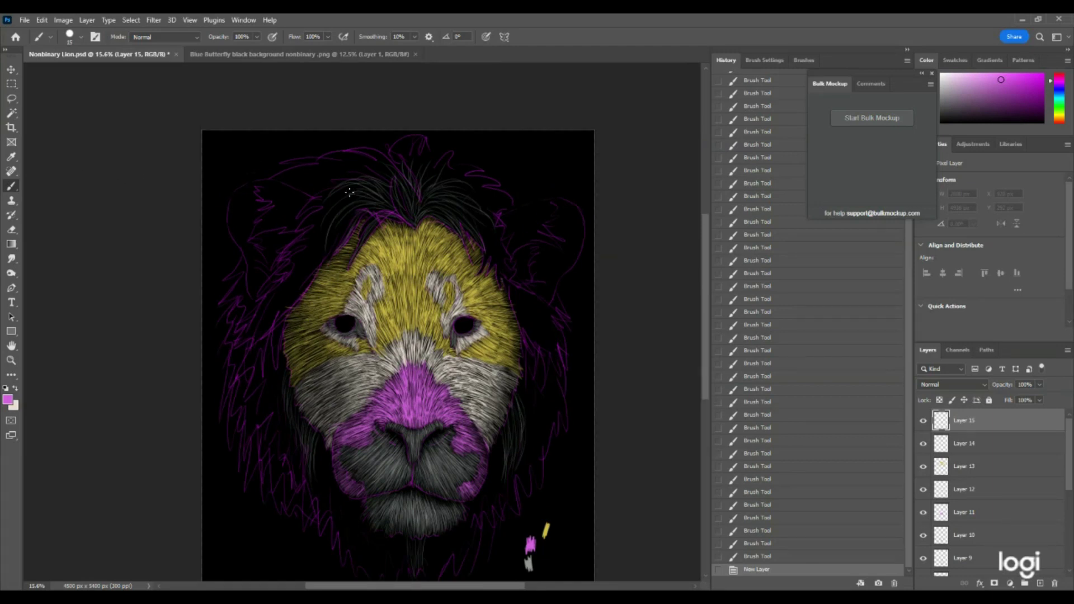
mouse_move(356, 215)
left_mouse_down()
mouse_move(310, 264)
mouse_move(287, 313)
mouse_move(304, 287)
left_mouse_up()
left_click_drag(321, 267, 287, 324)
left_click_drag(357, 198, 311, 258)
left_click_drag(343, 215, 297, 287)
left_click_drag(331, 240, 271, 305)
left_click_drag(279, 292, 255, 329)
mouse_move(308, 267)
left_mouse_down()
mouse_move(266, 345)
mouse_move(286, 296)
mouse_move(277, 346)
left_mouse_up()
left_click_drag(289, 302, 277, 343)
left_click_drag(286, 304, 266, 370)
mouse_move(359, 197)
left_mouse_down()
mouse_move(308, 199)
mouse_move(342, 189)
mouse_move(284, 223)
left_mouse_up()
mouse_move(333, 187)
left_mouse_down()
mouse_move(283, 213)
mouse_move(271, 241)
mouse_move(282, 238)
left_mouse_up()
left_click_drag(312, 203, 284, 222)
left_click_drag(309, 214, 278, 241)
left_click_drag(297, 222, 249, 294)
left_click_drag(390, 158, 315, 178)
left_click_drag(344, 190, 282, 271)
Step: Paint curved pink strokes through the right half of the mane, from the central tuft down past the right eye
left_click_drag(425, 183, 489, 168)
left_click_drag(465, 183, 521, 272)
left_click_drag(480, 221, 510, 279)
left_click_drag(500, 212, 534, 277)
scroll(533, 277, "down", 1)
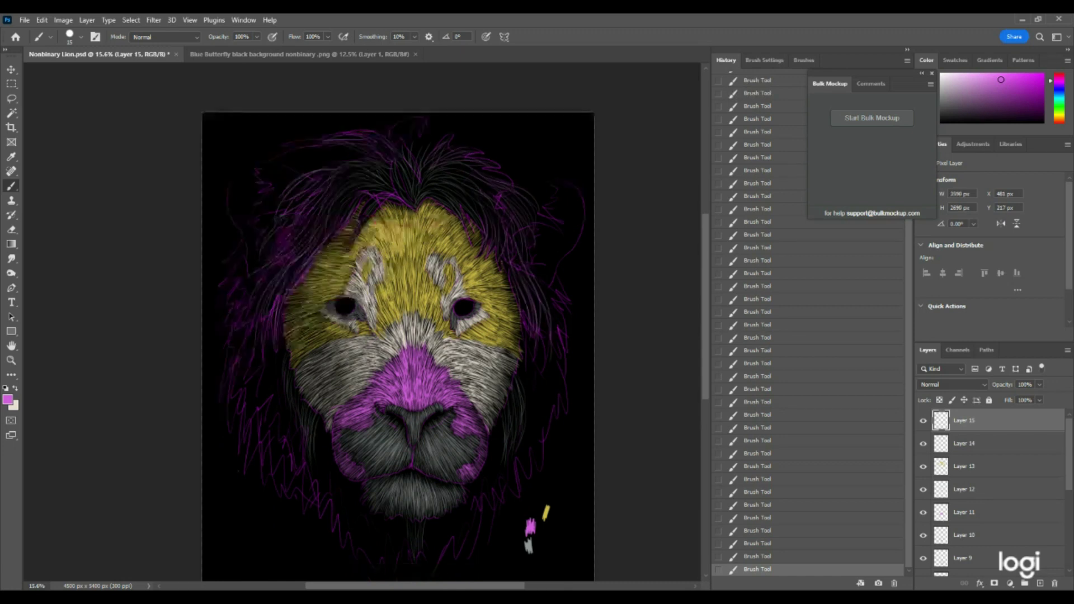
Step: Paint pink strokes in the beard below the chin and in the lower mane on both sides of the face
scroll(400, 462, "down", 2)
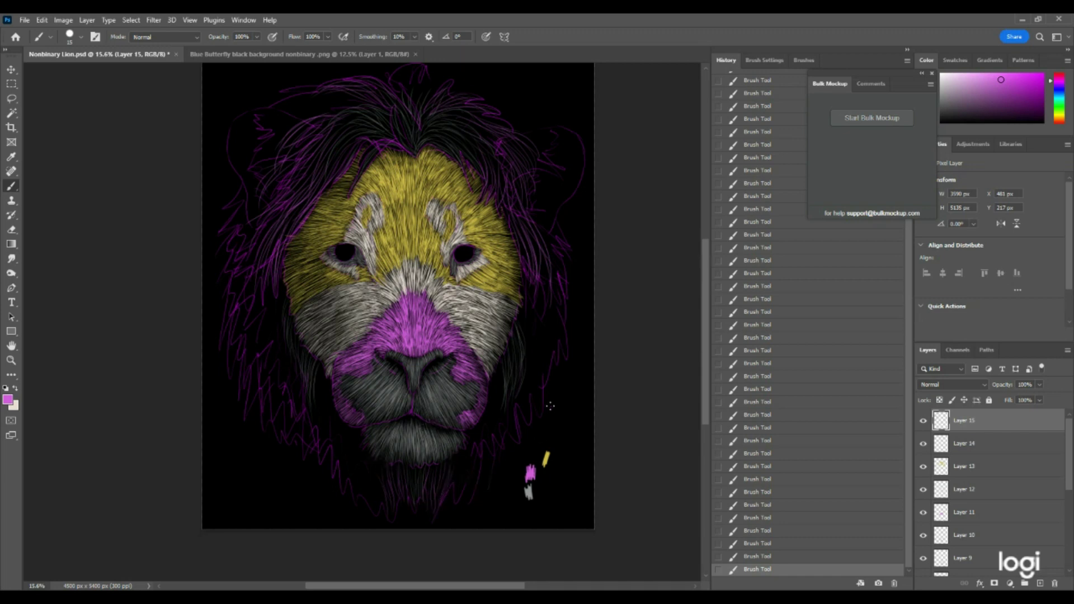
scroll(553, 386, "up", 1)
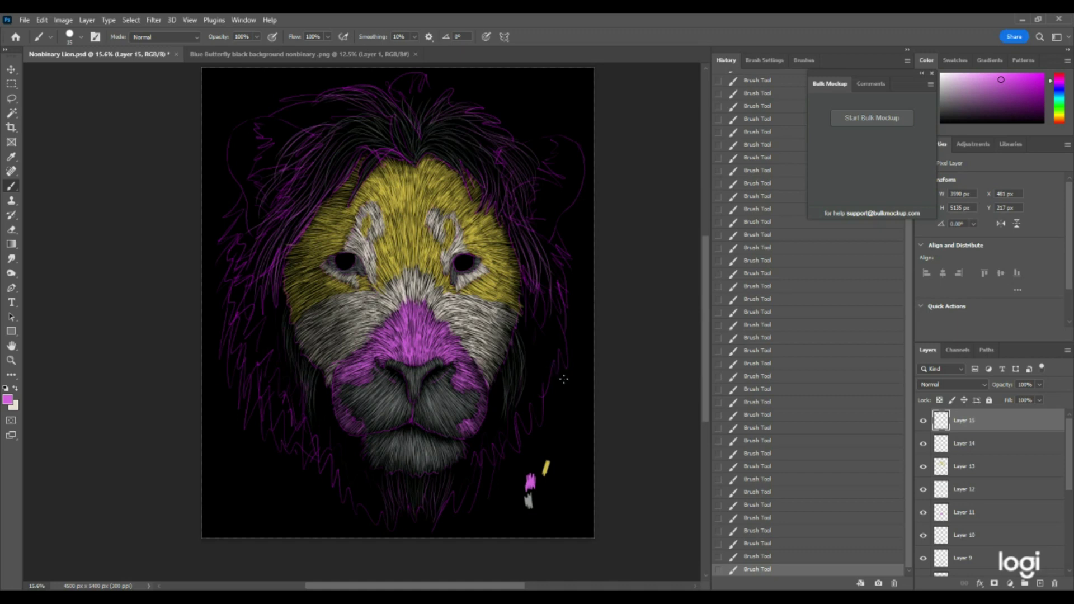
scroll(578, 405, "down", 2)
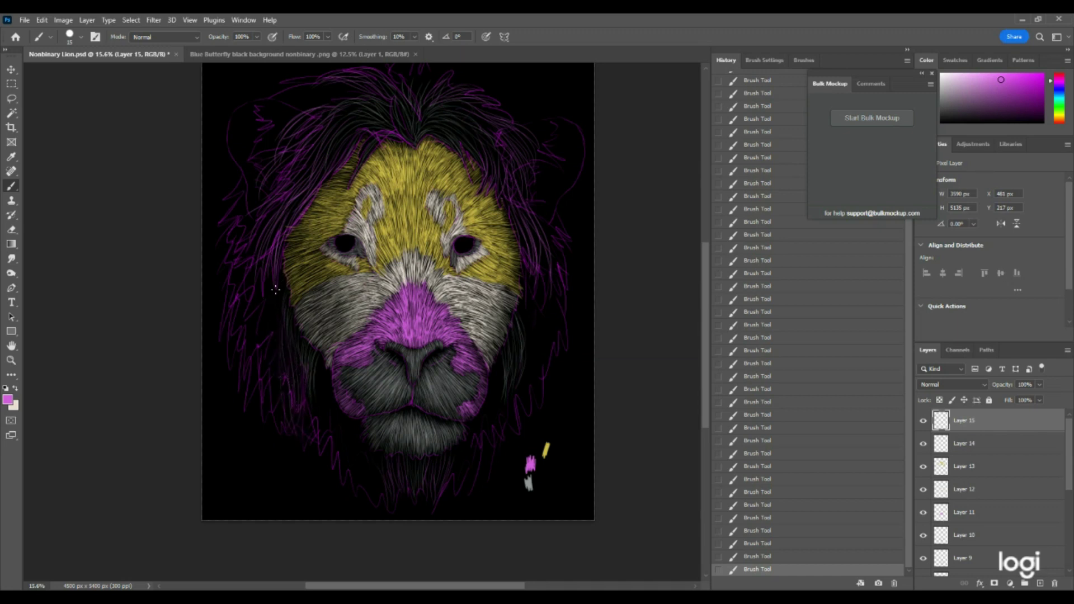
left_click_drag(272, 403, 269, 363)
left_click_drag(533, 388, 542, 323)
left_click_drag(541, 363, 541, 305)
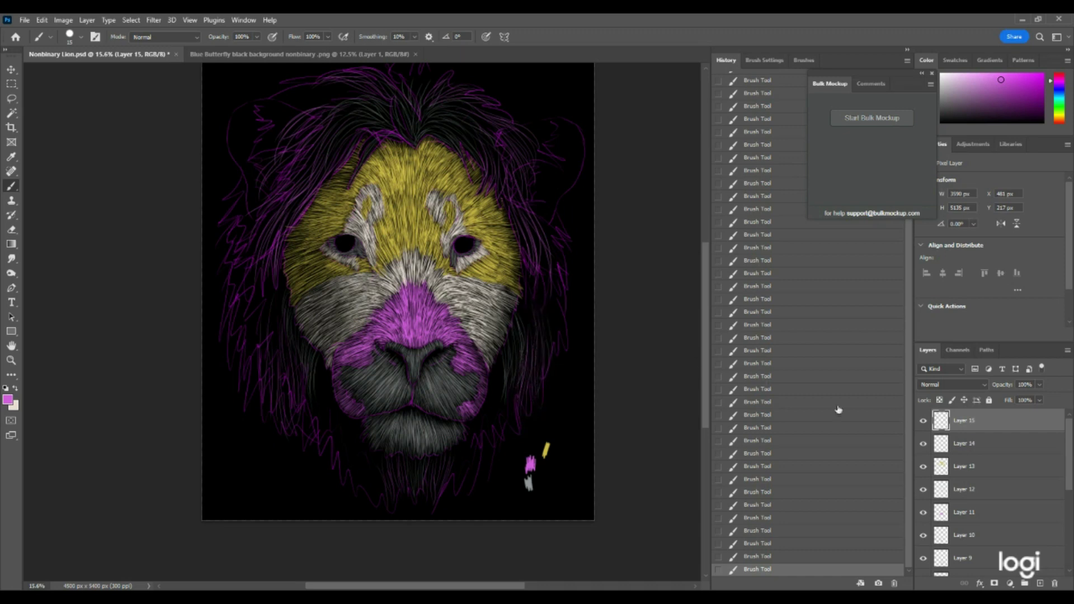
Step: Add a new layer above Layer 15 and set the foreground colour to cream ebdfd4
left_click(1039, 583)
left_click(8, 399)
left_click(288, 336)
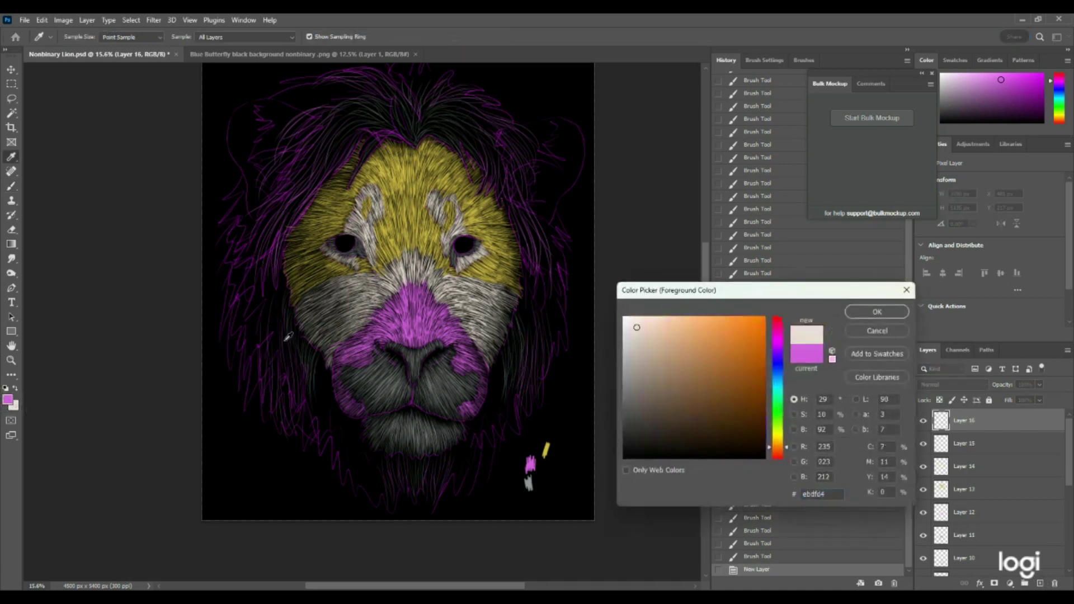
left_click(876, 312)
Step: Hide the purple sketch on Layer 3 to check the pink mane strokes, and show it again
scroll(922, 523, "down", 5)
left_click(923, 520)
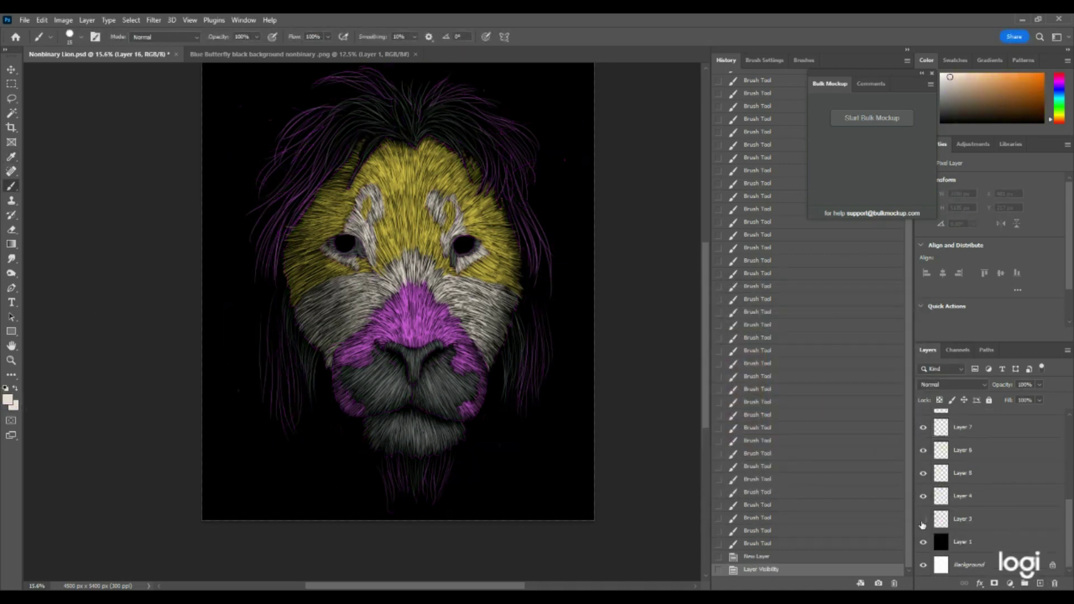
left_click(922, 519)
Step: Paint cream strokes on Layer 16 in the central crown tuft and along the mane's upper left edge
scroll(531, 309, "up", 2)
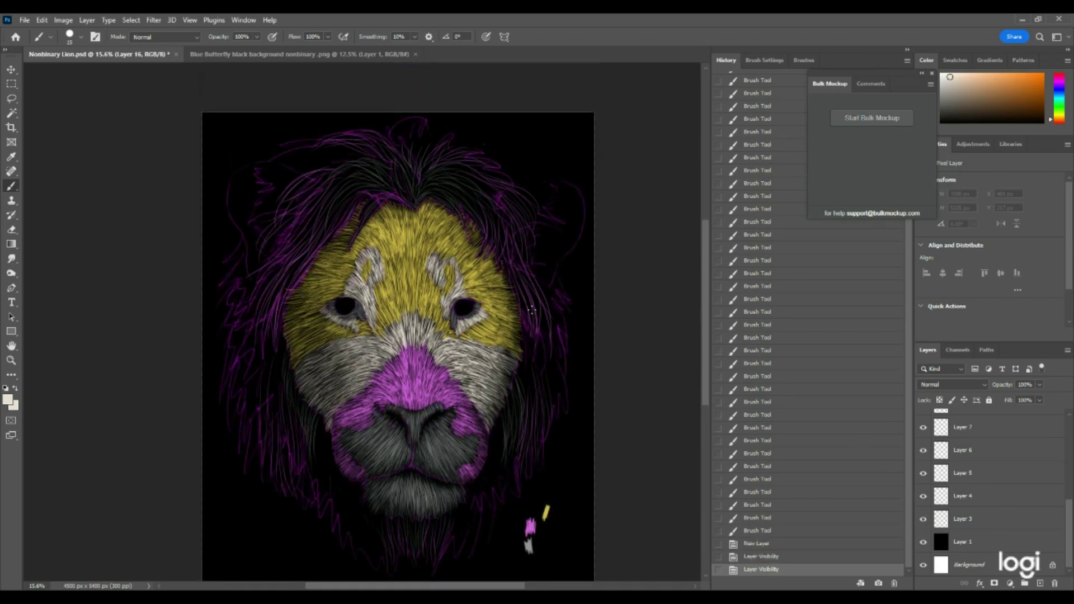
mouse_move(421, 154)
left_mouse_down()
mouse_move(418, 163)
mouse_move(439, 128)
mouse_move(421, 144)
mouse_move(425, 123)
mouse_move(417, 157)
mouse_move(402, 135)
mouse_move(425, 131)
left_mouse_up()
mouse_move(426, 161)
left_mouse_down()
mouse_move(421, 134)
mouse_move(398, 133)
left_mouse_up()
mouse_move(400, 157)
left_mouse_down()
mouse_move(391, 125)
mouse_move(386, 135)
mouse_move(398, 130)
left_mouse_up()
mouse_move(402, 158)
left_mouse_down()
mouse_move(397, 131)
mouse_move(453, 135)
left_mouse_up()
left_click_drag(422, 154, 414, 135)
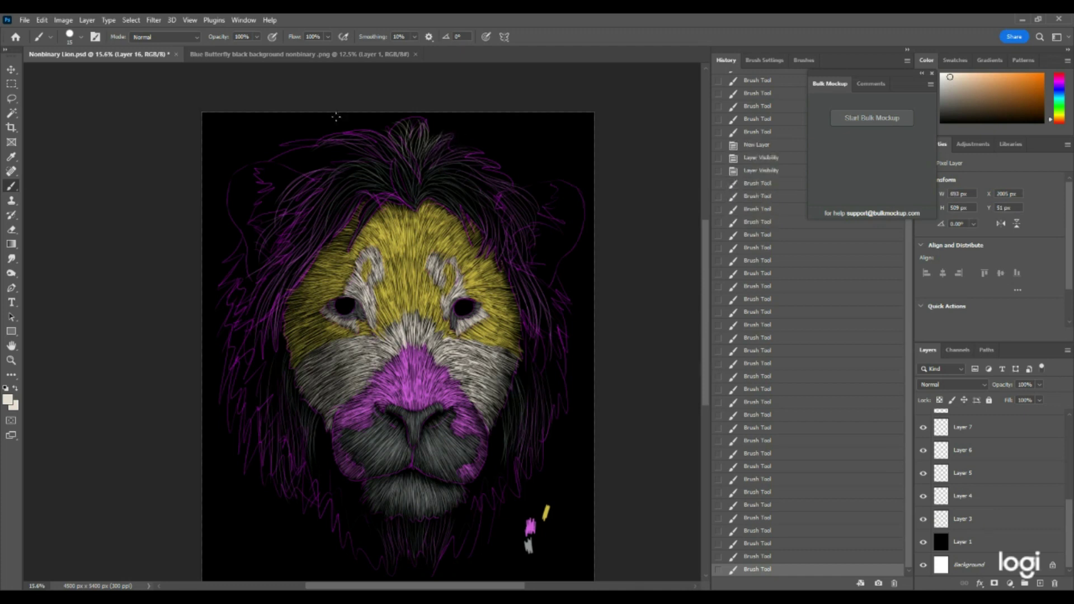
mouse_move(363, 161)
left_mouse_down()
mouse_move(350, 152)
mouse_move(312, 163)
mouse_move(361, 160)
mouse_move(315, 153)
mouse_move(323, 149)
mouse_move(280, 168)
mouse_move(272, 188)
left_mouse_up()
mouse_move(325, 154)
left_mouse_down()
mouse_move(266, 177)
mouse_move(264, 228)
left_mouse_up()
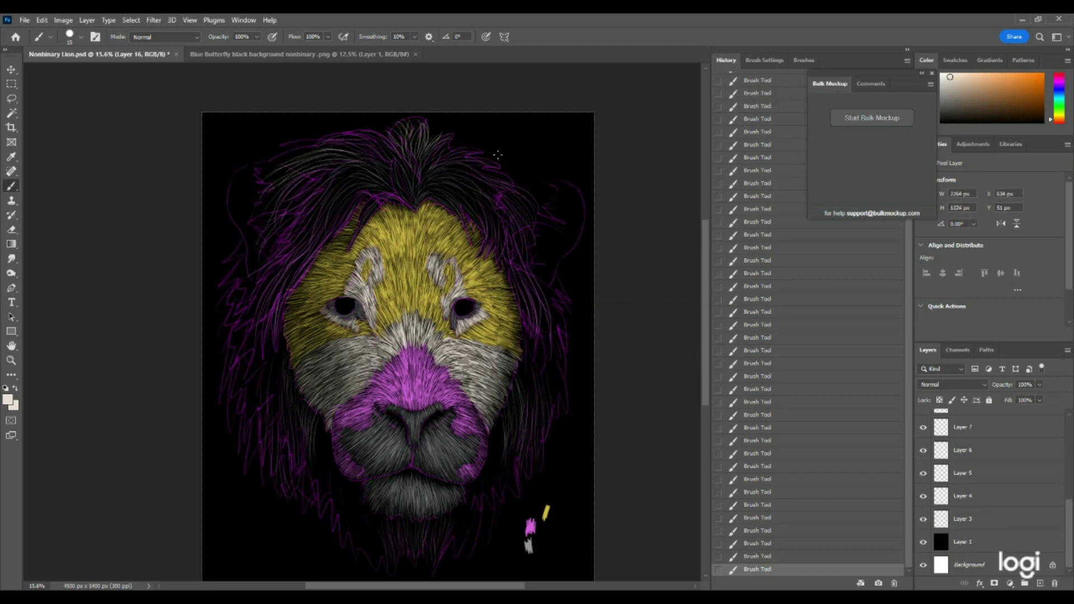
Step: Paint cream strokes along the mane's upper right edge and down its outer right side to eye level
left_click_drag(470, 164, 541, 202)
mouse_move(502, 172)
left_mouse_down()
mouse_move(547, 206)
mouse_move(556, 229)
left_mouse_up()
mouse_move(531, 193)
left_mouse_down()
mouse_move(552, 246)
mouse_move(550, 273)
left_mouse_up()
left_click_drag(537, 236, 549, 294)
left_click_drag(539, 255, 544, 276)
left_click_drag(535, 247, 539, 273)
left_click_drag(540, 276, 556, 306)
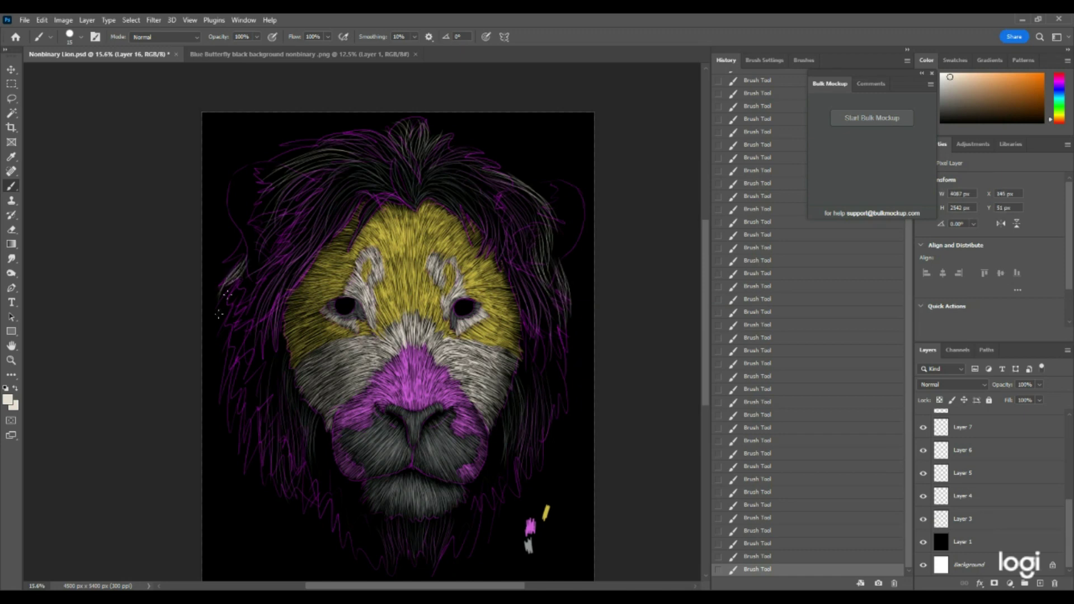
Step: Paint long cream strokes down the left side of the mane and along its lower right outer edge
left_click_drag(238, 277, 226, 298)
mouse_move(283, 349)
left_mouse_down()
mouse_move(279, 431)
mouse_move(267, 377)
left_mouse_up()
left_click_drag(271, 325, 267, 392)
left_click_drag(274, 348, 266, 423)
left_click_drag(264, 385, 261, 425)
left_click_drag(257, 362, 255, 425)
left_click_drag(251, 339, 254, 458)
left_click_drag(252, 413, 249, 472)
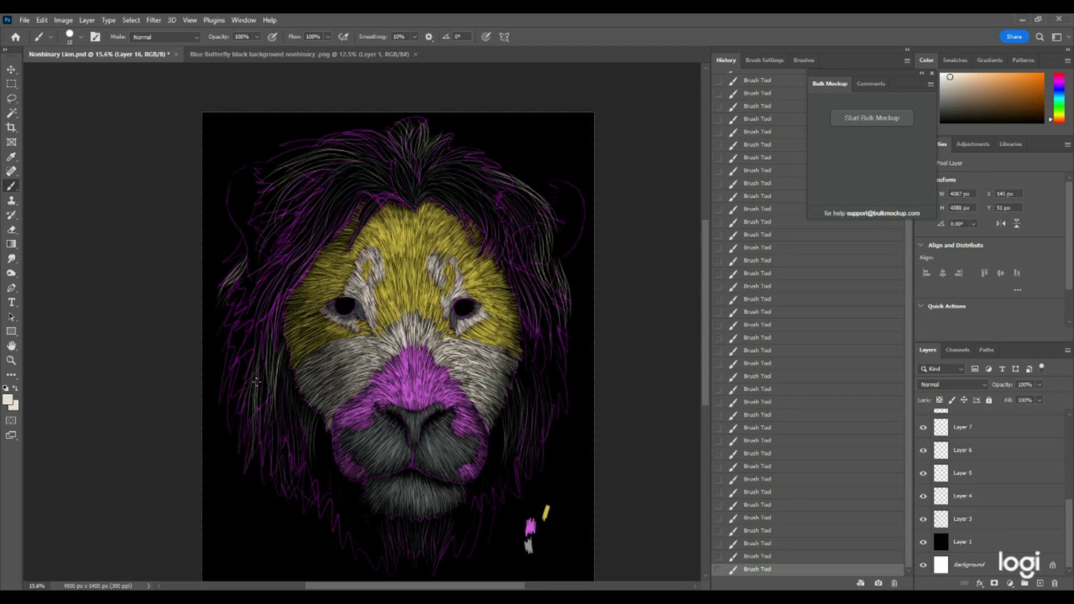
left_click_drag(244, 322, 232, 409)
mouse_move(236, 373)
left_mouse_down()
mouse_move(230, 433)
mouse_move(229, 412)
left_mouse_up()
left_click_drag(563, 319, 546, 397)
Step: Paint cream beard strokes hanging down on both sides of the chin
scroll(564, 416, "down", 1)
left_click_drag(463, 447, 468, 472)
left_click_drag(471, 450, 462, 494)
left_click_drag(457, 460, 451, 502)
left_click_drag(457, 462, 453, 492)
left_click_drag(454, 459, 447, 488)
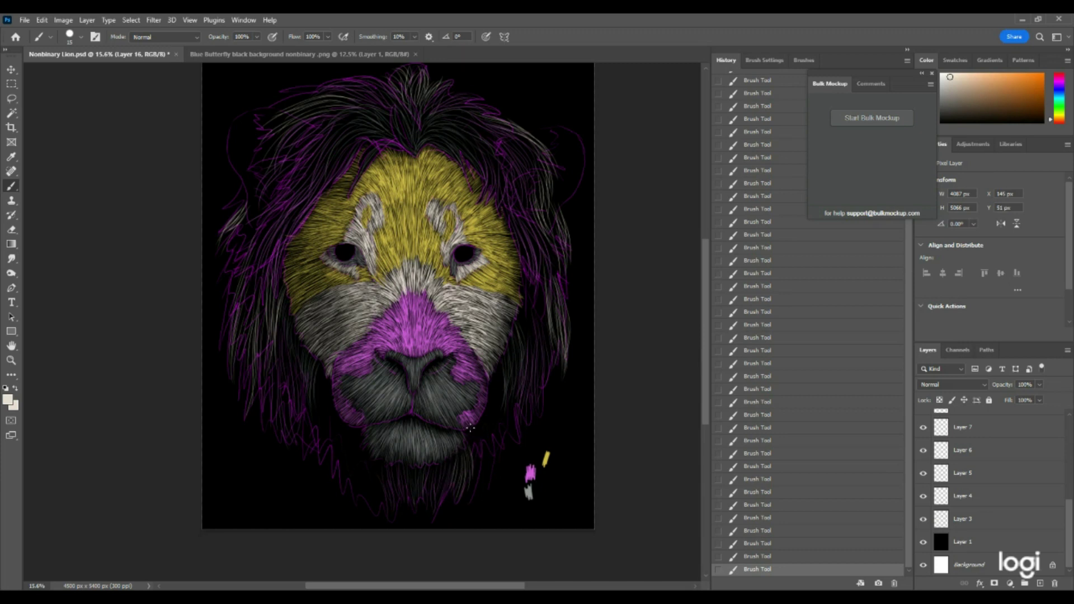
left_click_drag(477, 440, 480, 477)
mouse_move(355, 441)
left_mouse_down()
mouse_move(368, 461)
mouse_move(355, 494)
mouse_move(357, 449)
mouse_move(370, 458)
mouse_move(365, 504)
mouse_move(362, 460)
mouse_move(373, 461)
mouse_move(378, 509)
mouse_move(378, 461)
mouse_move(387, 511)
left_mouse_up()
left_click_drag(370, 461, 373, 512)
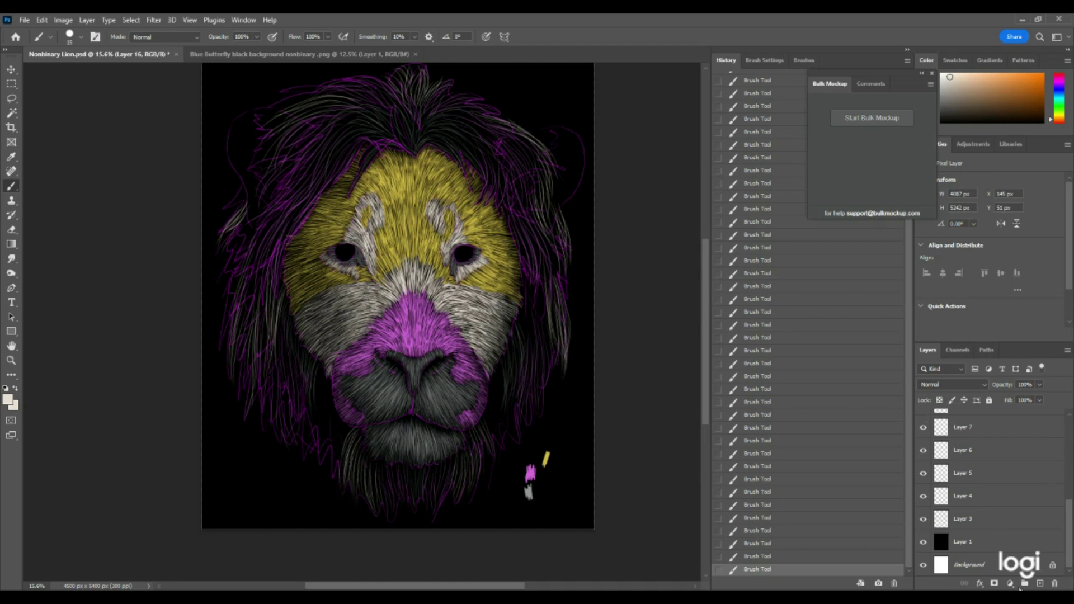
Step: Add a new layer above Layer 16 and set the foreground colour to yellow d0bc48 sampled from the forehead fur
left_click(1039, 583)
left_click(11, 360)
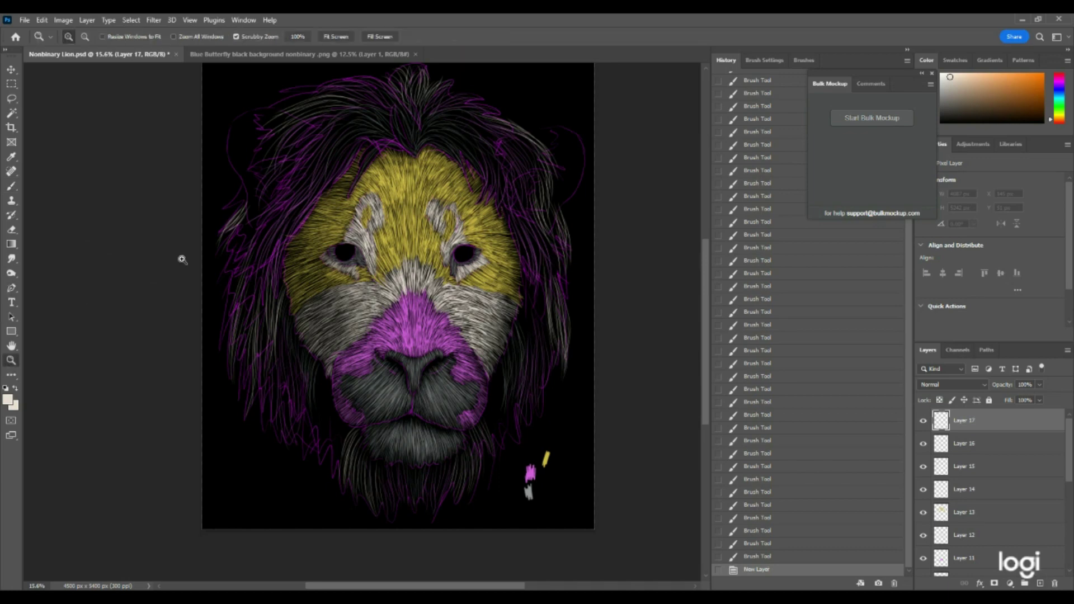
left_click_drag(400, 216, 538, 237)
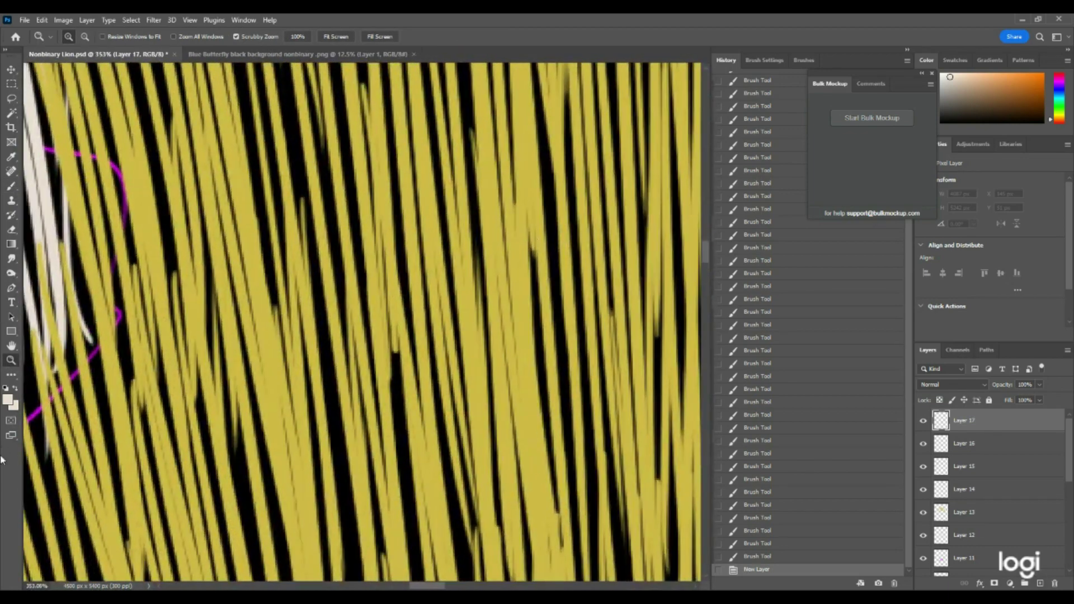
left_click(8, 399)
left_click(271, 346)
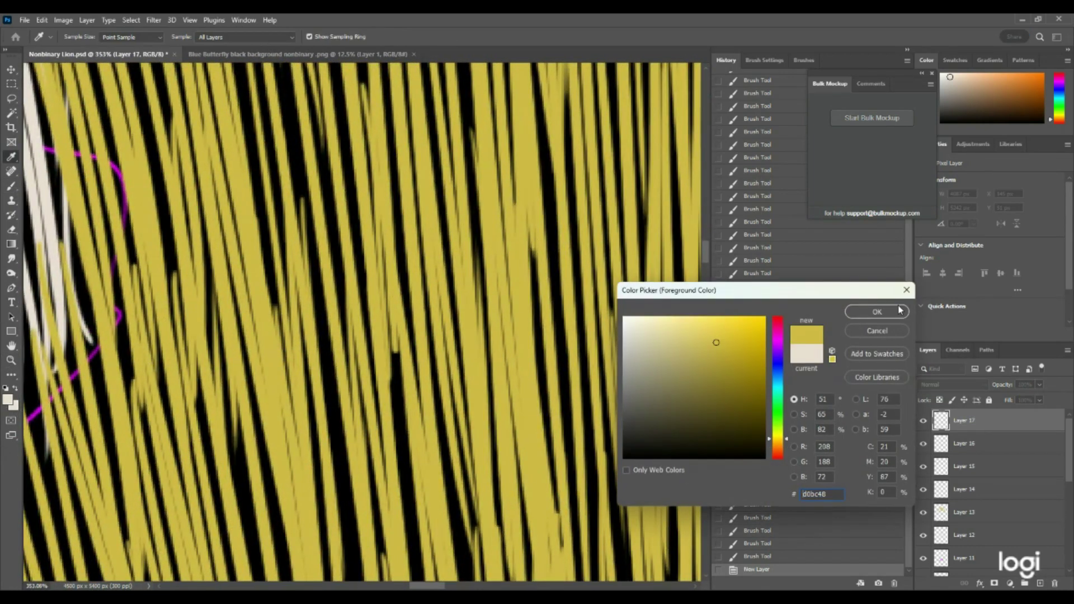
left_click(898, 309)
mouse_move(426, 258)
left_mouse_down()
mouse_move(280, 264)
mouse_move(445, 250)
left_mouse_up()
scroll(425, 239, "up", 2)
left_click(11, 186)
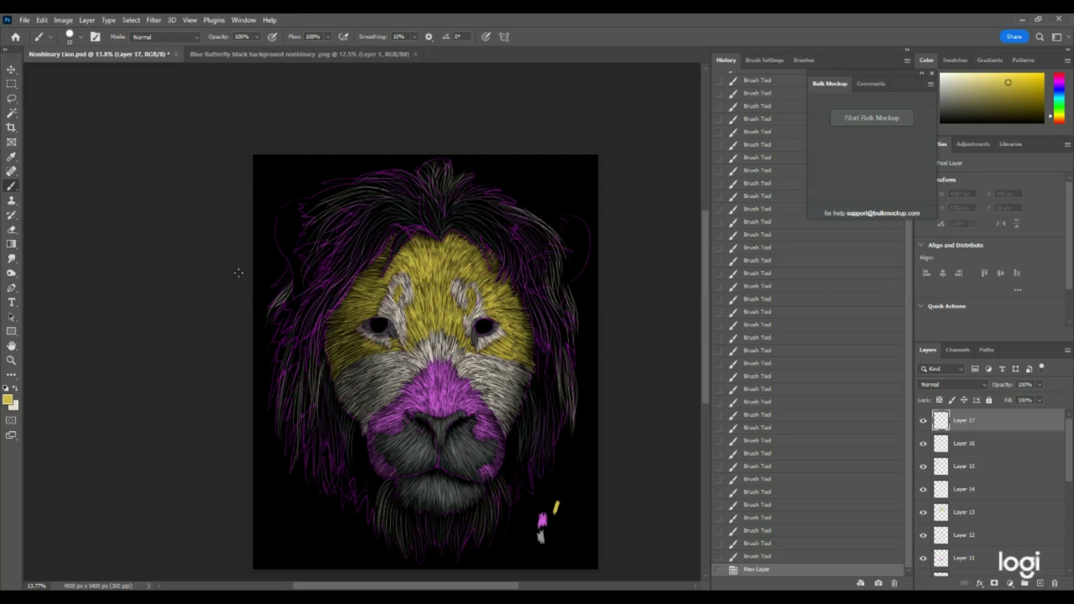
Step: Paint short yellow accent strokes along the mane's upper left and upper right edges
left_click_drag(356, 186, 334, 192)
left_click_drag(353, 188, 320, 196)
left_click_drag(358, 185, 324, 185)
left_click_drag(350, 182, 325, 183)
left_click_drag(511, 193, 528, 202)
left_click_drag(495, 191, 531, 204)
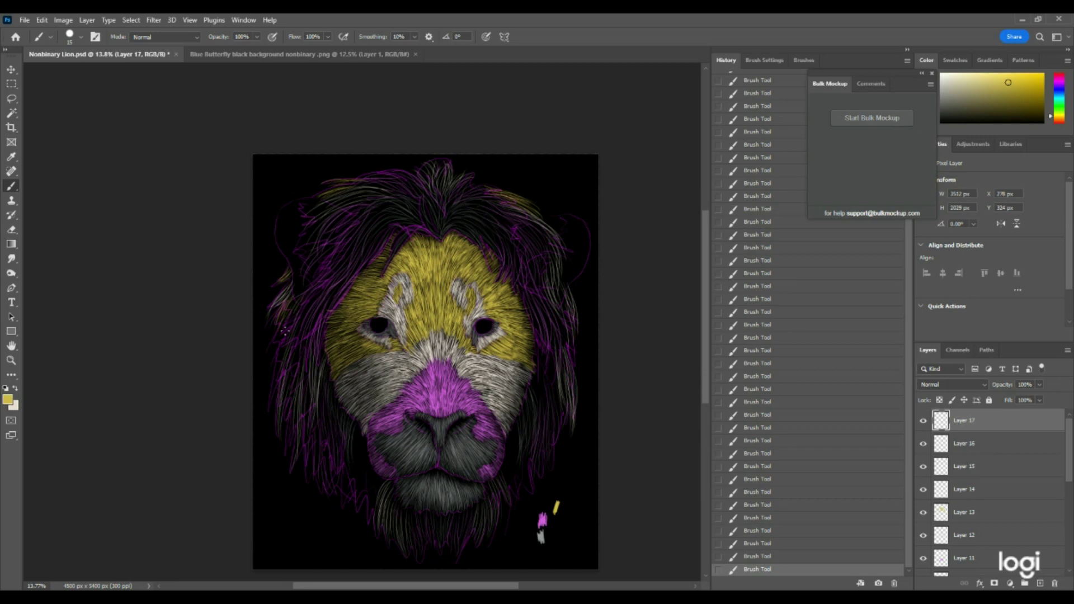
Step: Paint yellow strokes down the mane's outer left edge and in the lower mane left of the muzzle
mouse_move(298, 305)
left_mouse_down()
mouse_move(278, 334)
mouse_move(276, 388)
left_mouse_up()
left_click_drag(284, 346, 271, 402)
left_click_drag(361, 445, 375, 512)
left_click_drag(350, 465, 339, 491)
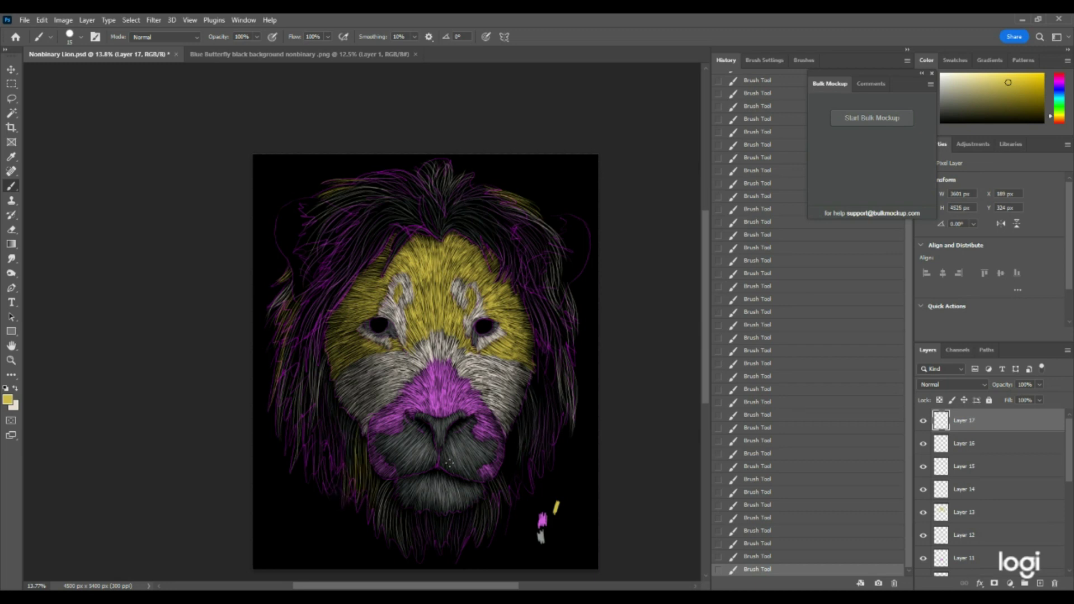
Step: Paint yellow strokes in the lower mane right of the muzzle and on the outer right edge at eye level
mouse_move(536, 356)
left_mouse_down()
mouse_move(541, 417)
mouse_move(538, 353)
mouse_move(550, 409)
mouse_move(553, 391)
mouse_move(547, 351)
mouse_move(559, 422)
mouse_move(561, 411)
mouse_move(536, 442)
mouse_move(514, 430)
mouse_move(515, 477)
mouse_move(506, 437)
mouse_move(514, 487)
mouse_move(517, 447)
mouse_move(523, 486)
left_mouse_up()
left_click_drag(525, 438, 535, 495)
left_click_drag(509, 452, 512, 482)
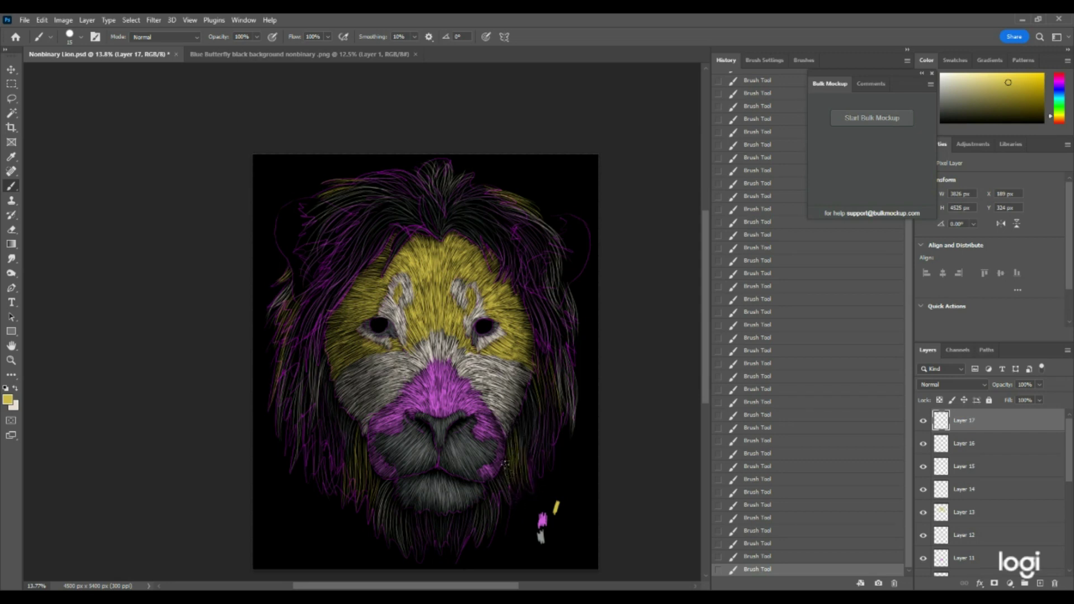
left_click_drag(577, 280, 579, 301)
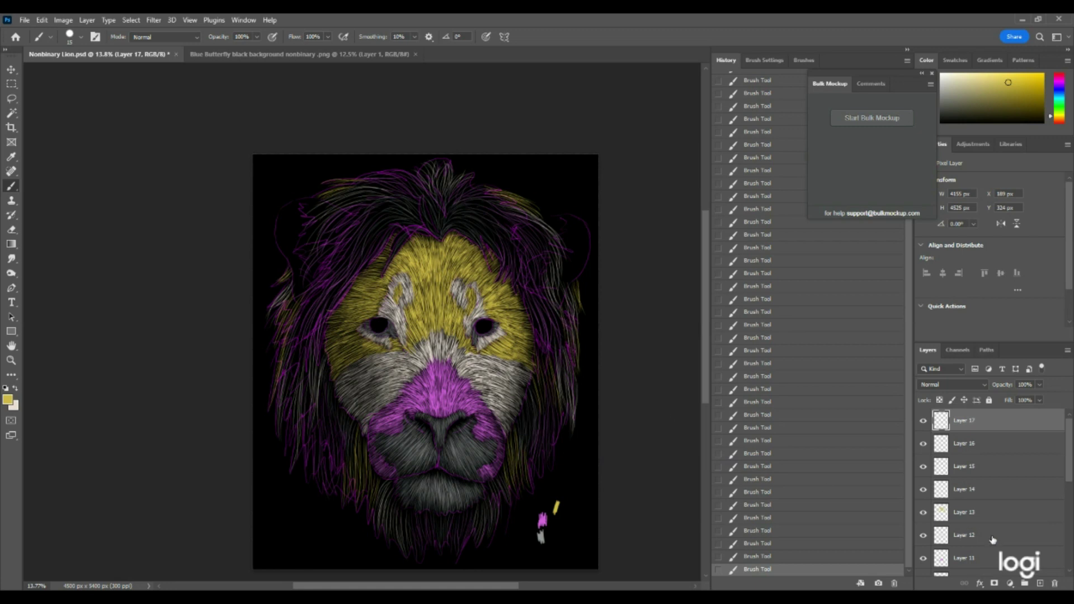
Step: Hide the sketch on Layer 3 and examine the whole lion at a smaller size, then show the sketch again
scroll(1014, 505, "down", 3)
left_click(923, 535)
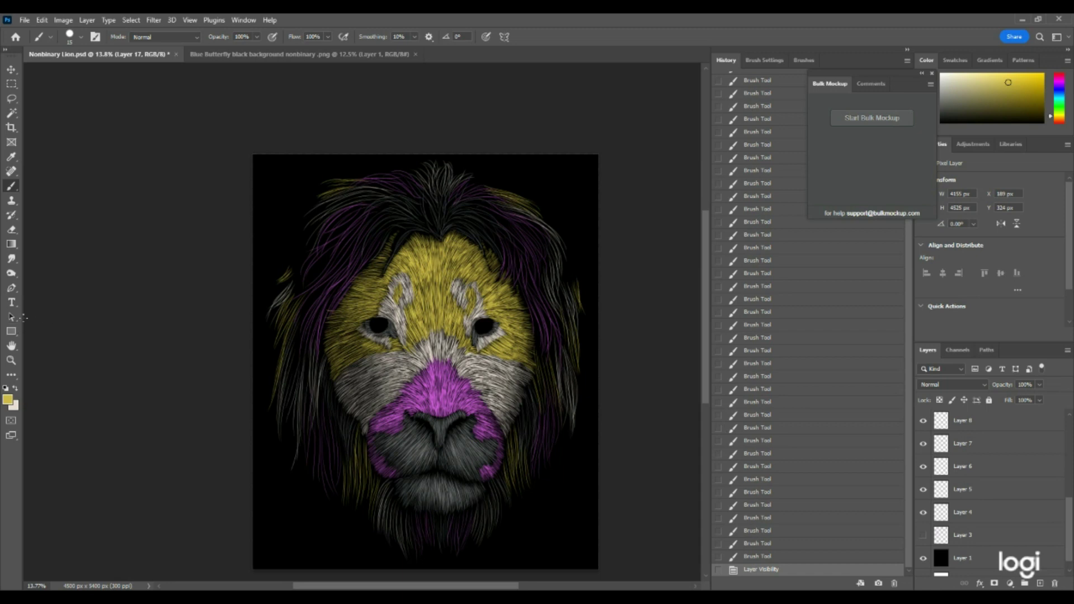
left_click(11, 361)
left_click_drag(383, 311, 352, 288)
left_click(445, 286)
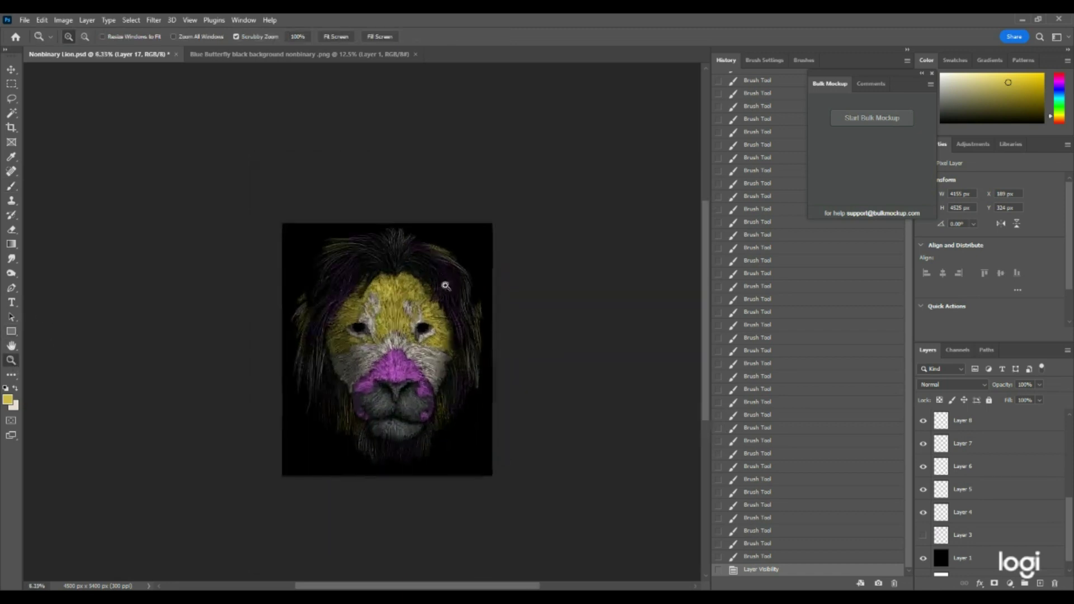
left_click(445, 286)
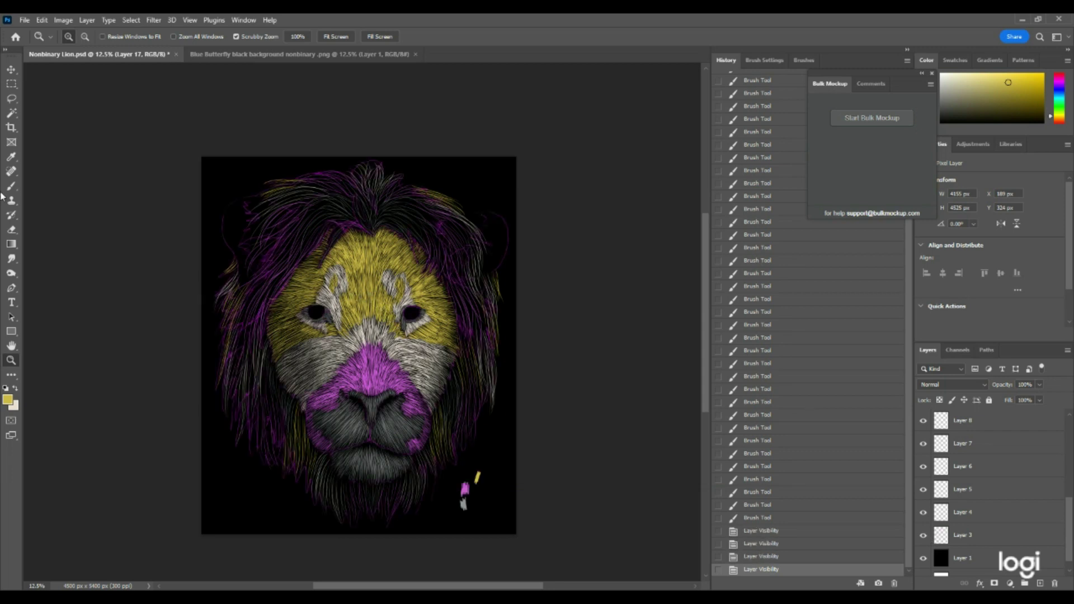
Step: Paint short yellow strokes on the mane's outer left edge beside the forehead with the Brush tool
left_click(12, 186)
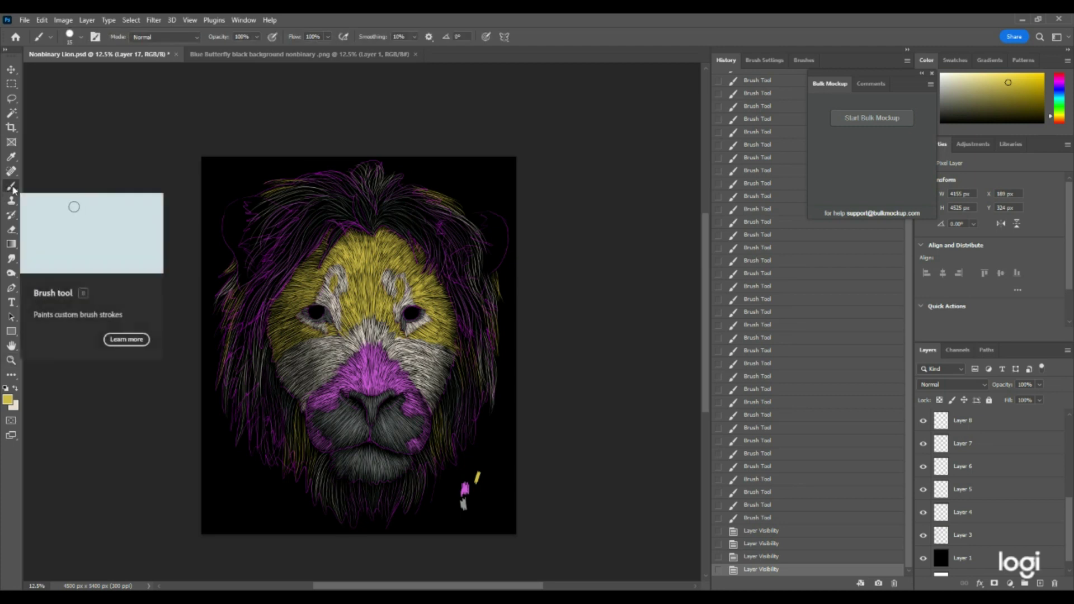
left_click_drag(258, 258, 249, 272)
left_click_drag(255, 265, 242, 288)
mouse_move(250, 281)
left_mouse_down()
mouse_move(253, 254)
mouse_move(226, 292)
left_mouse_up()
left_click_drag(229, 284, 222, 297)
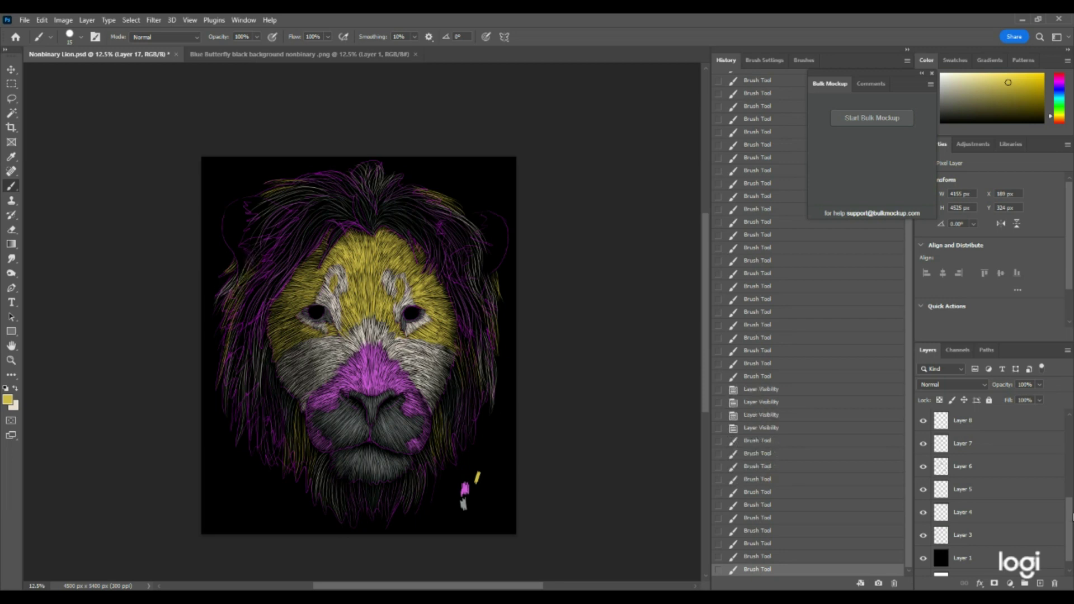
Step: Check the lion without the Layer 3 sketch and add a new layer above Layer 17
left_click(922, 535)
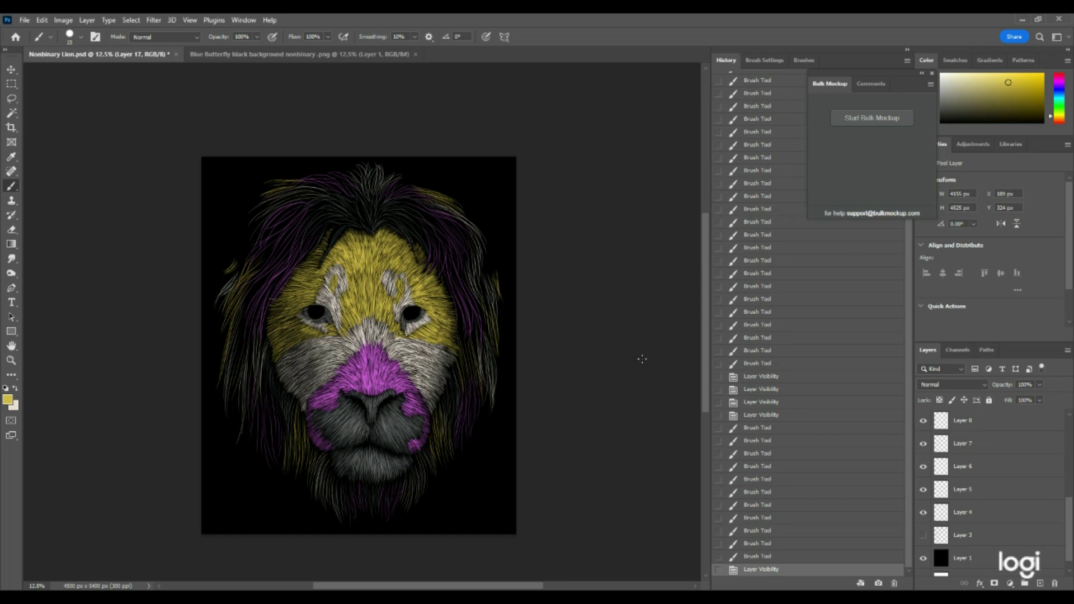
scroll(1007, 498, "up", 5)
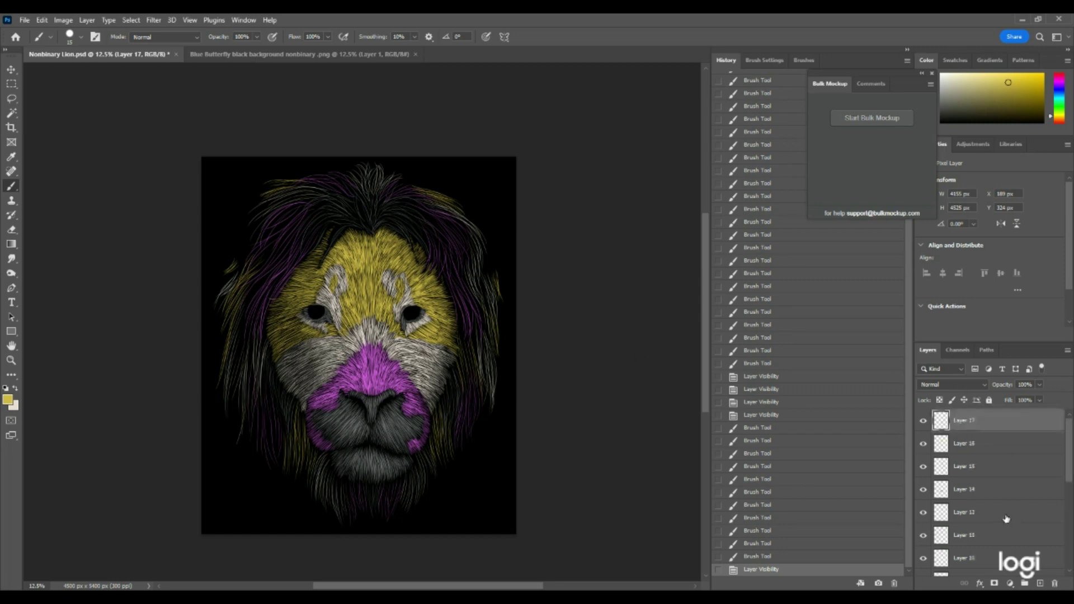
left_click(1039, 583)
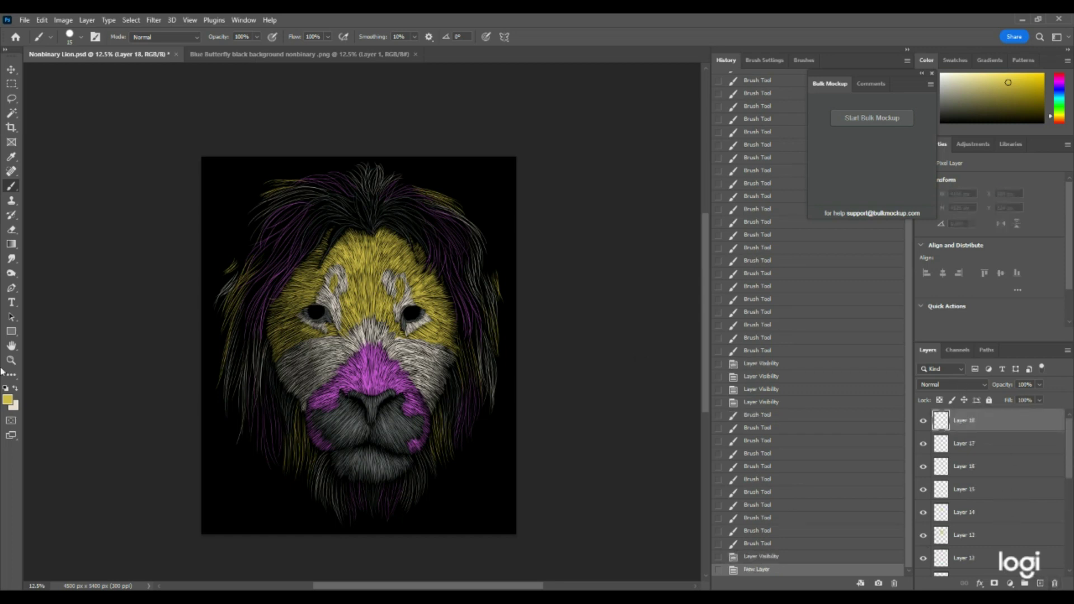
scroll(1001, 511, "down", 5)
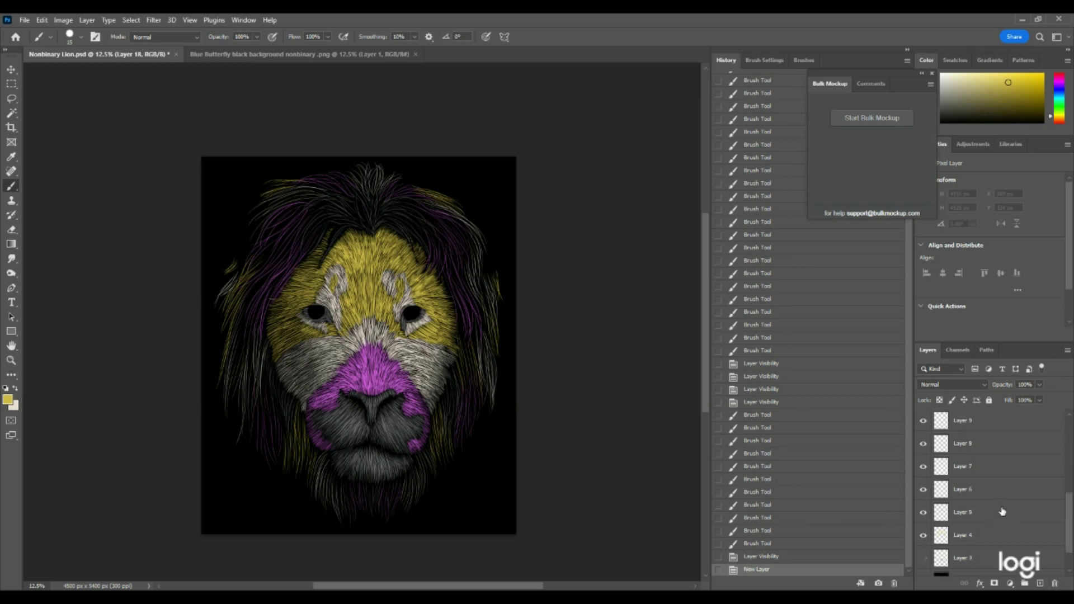
left_click(923, 520)
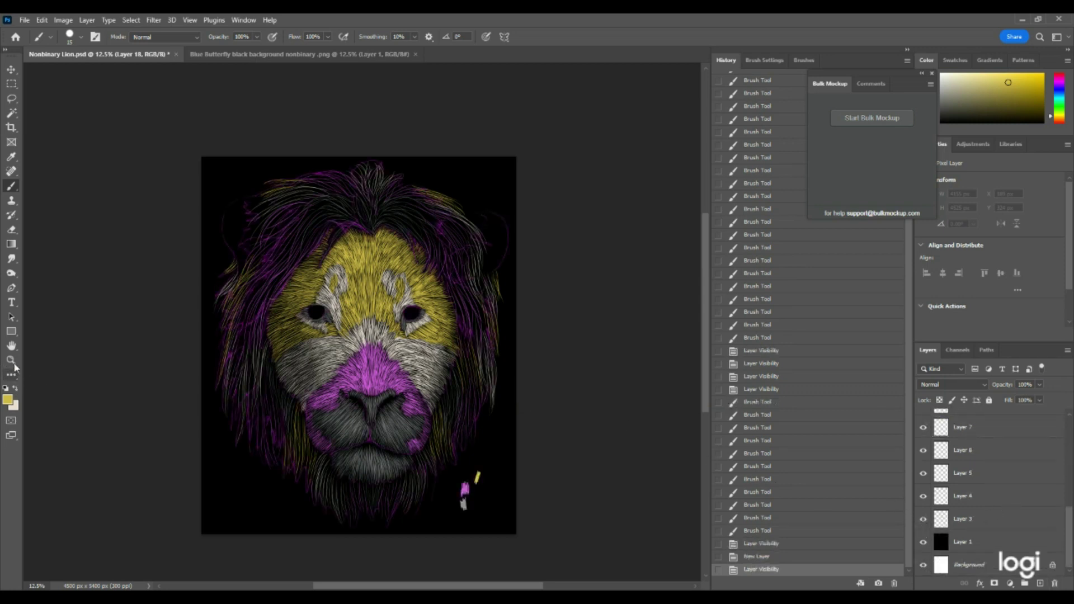
Step: Set the foreground colour to the grey of the swatch painted beside the lion's lower right mane
key("z")
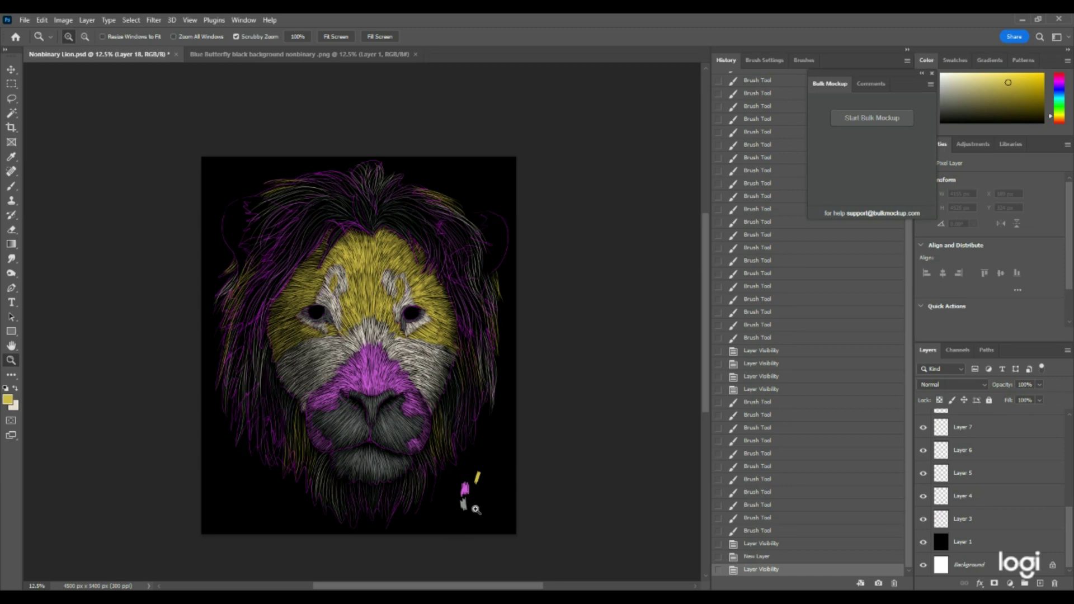
left_click_drag(476, 510, 539, 508)
left_click(8, 401)
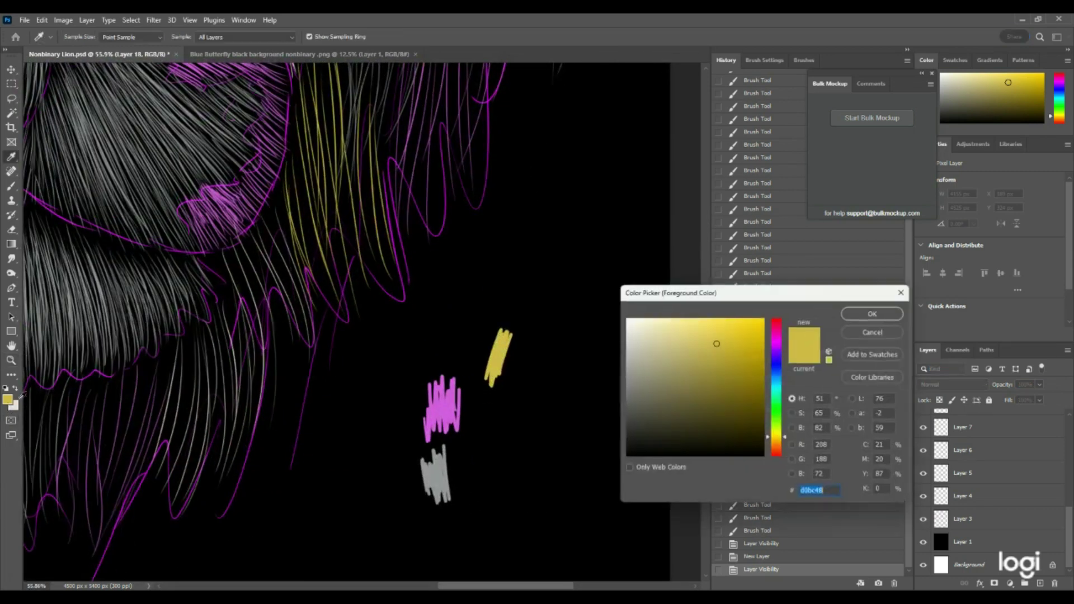
left_click(437, 467)
left_click(890, 316)
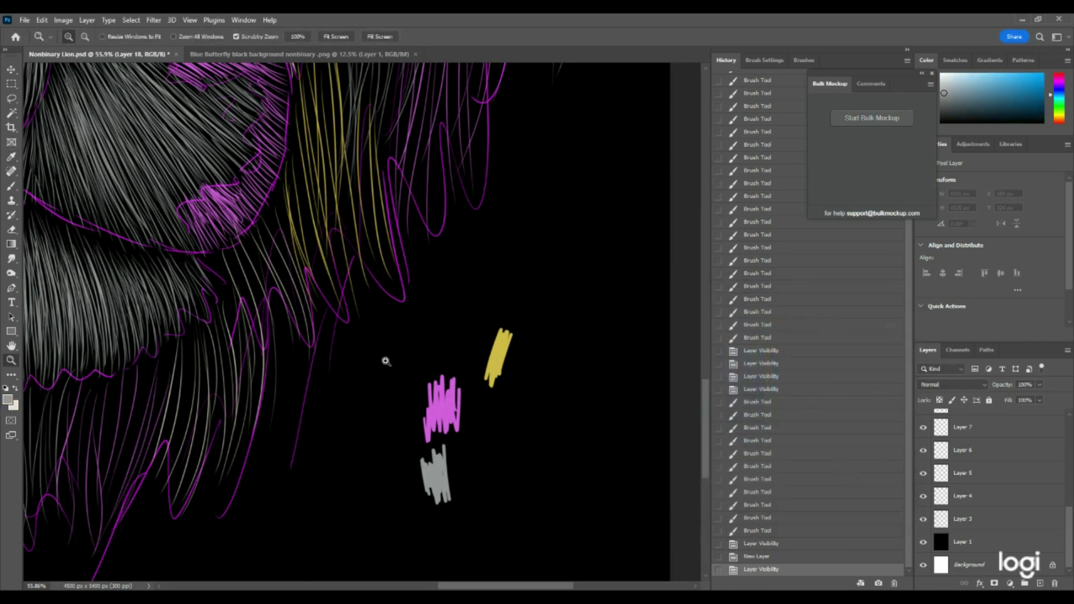
Step: Hide the purple sketch on Layer 3 with the whole lion in view
left_click_drag(416, 370, 337, 369)
left_click_drag(466, 312, 485, 311)
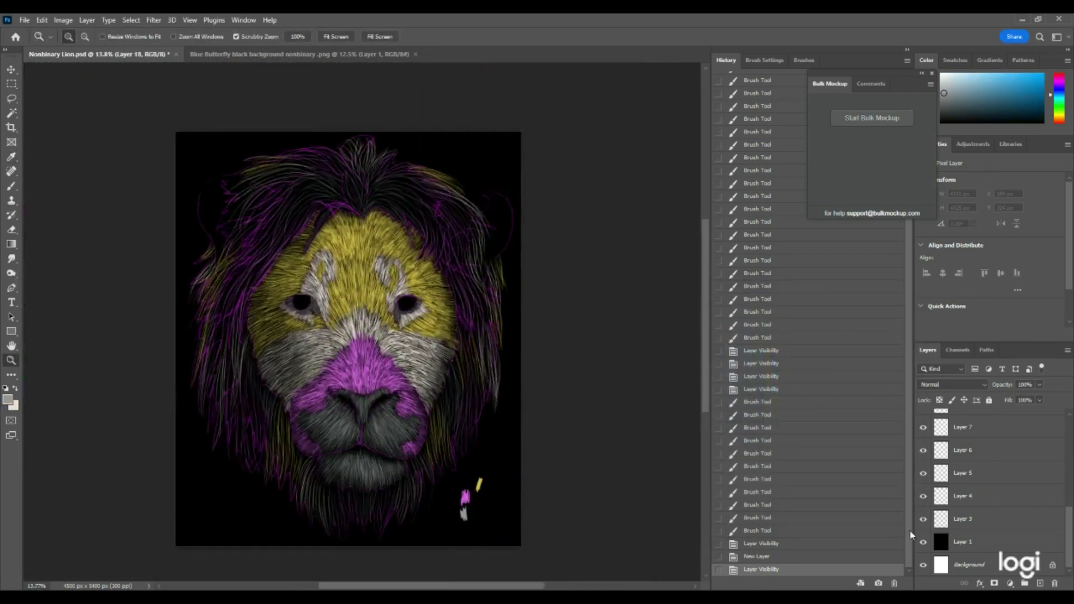
left_click(923, 518)
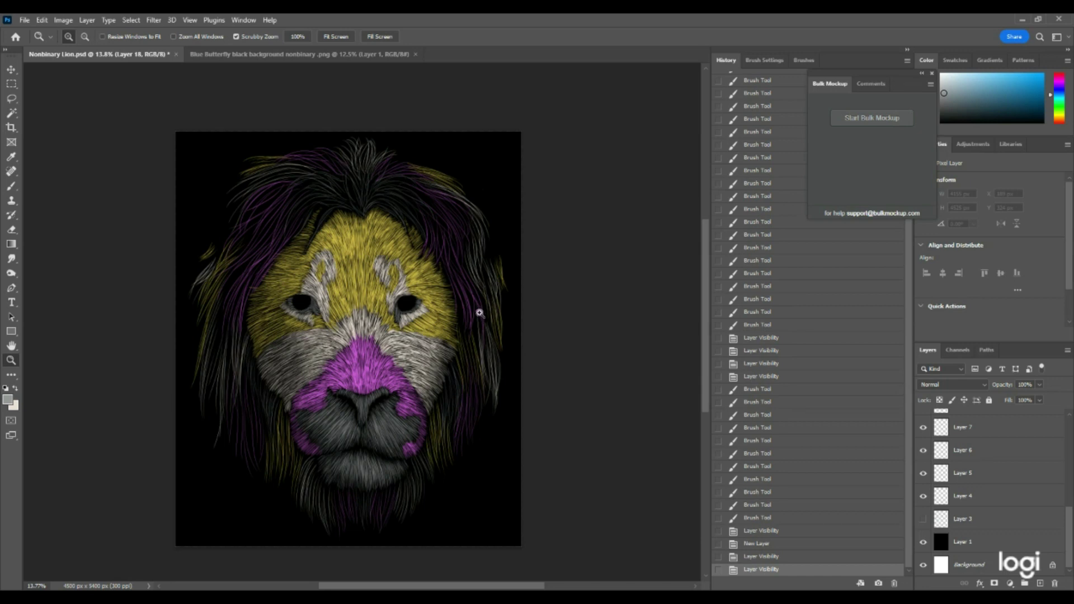
Step: Paint grey strokes along the hairline above the yellow forehead, mainly curving down its left side
scroll(436, 280, "up", 1)
left_click_drag(376, 200, 383, 186)
scroll(383, 186, "up", 2)
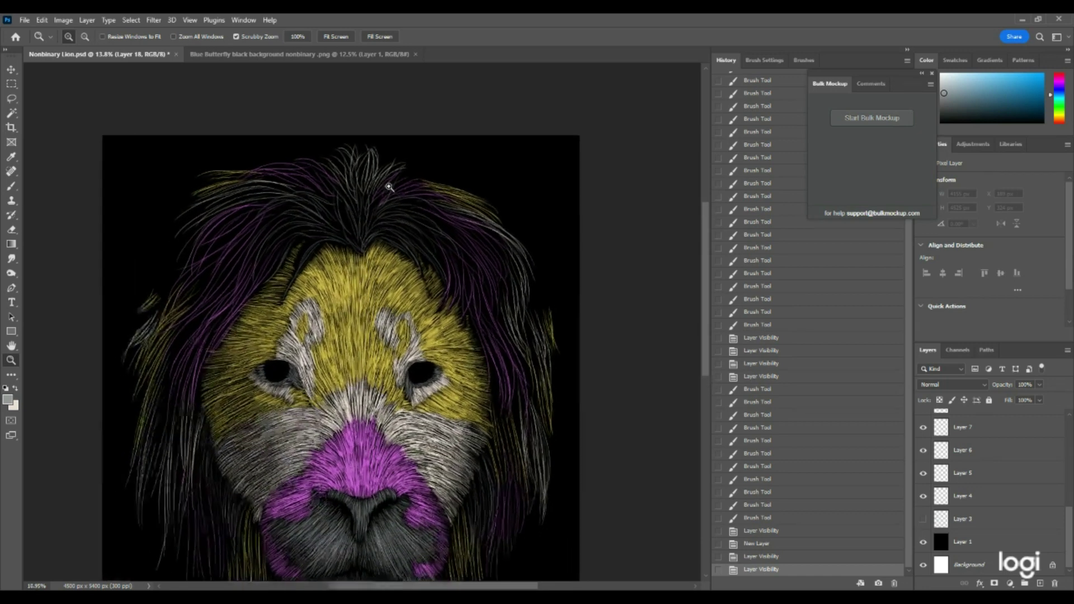
left_click(12, 189)
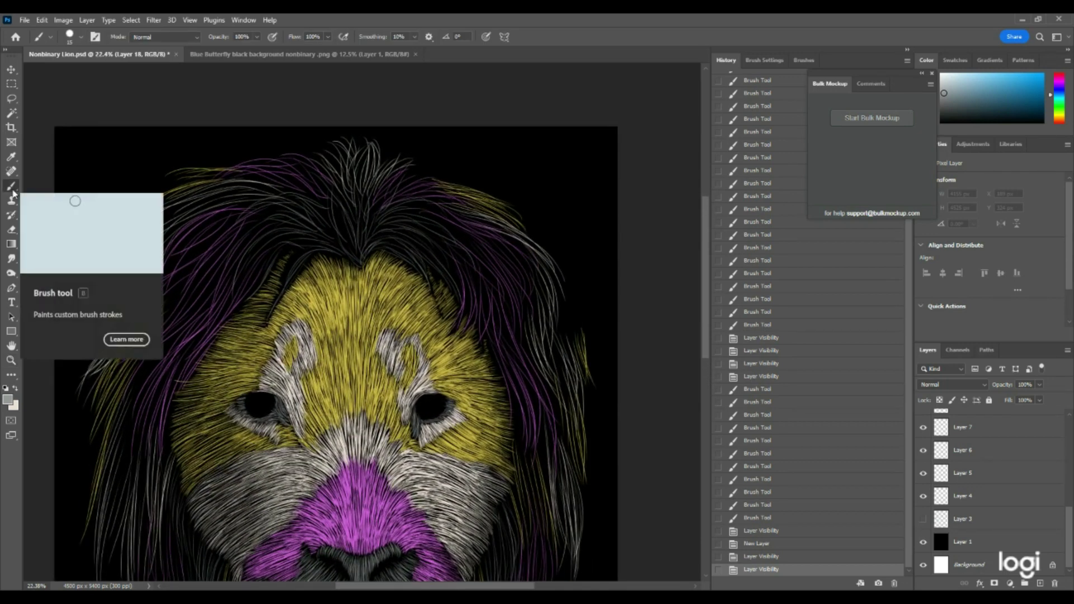
left_click_drag(429, 283, 440, 311)
left_click_drag(361, 266, 319, 258)
left_click_drag(330, 255, 294, 271)
mouse_move(309, 257)
left_mouse_down()
mouse_move(263, 307)
mouse_move(313, 245)
left_mouse_up()
mouse_move(293, 266)
left_mouse_down()
mouse_move(294, 253)
mouse_move(279, 285)
left_mouse_up()
mouse_move(287, 270)
left_mouse_down()
mouse_move(266, 327)
mouse_move(270, 318)
left_mouse_up()
left_click_drag(272, 314, 266, 333)
Step: Paint grey strokes along the hairline curving down the right side of the yellow forehead
mouse_move(393, 252)
left_mouse_down()
mouse_move(415, 265)
mouse_move(393, 246)
mouse_move(436, 283)
left_mouse_up()
mouse_move(424, 265)
left_mouse_down()
mouse_move(441, 295)
mouse_move(450, 288)
left_mouse_up()
left_click_drag(434, 268, 459, 299)
left_click_drag(413, 242, 460, 290)
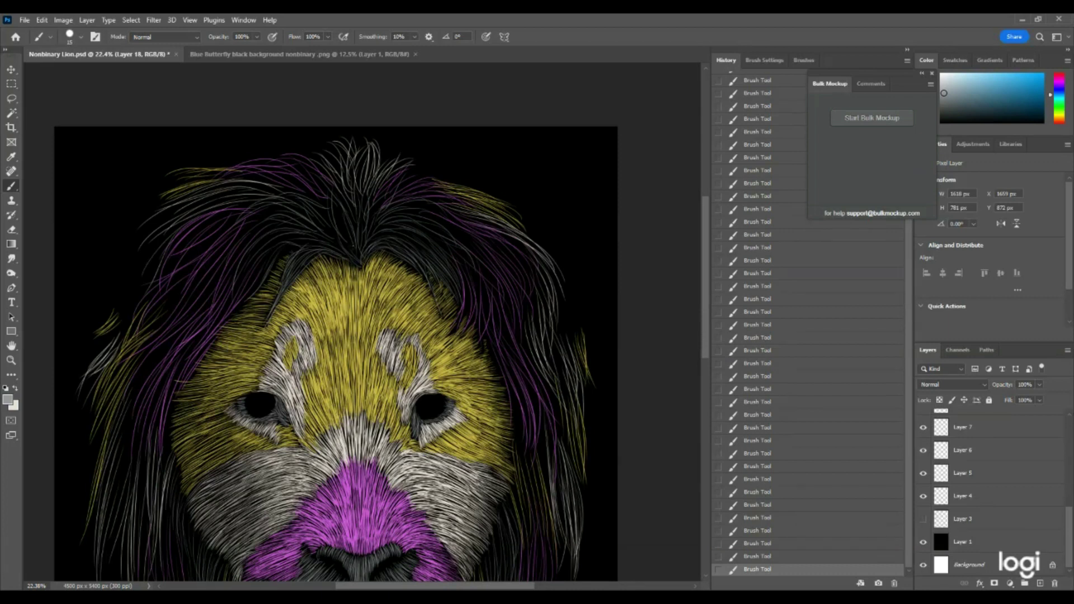
Step: Thicken the central tuft and the upper mane on both sides of it with grey strokes
mouse_move(339, 204)
left_mouse_down()
mouse_move(360, 261)
mouse_move(333, 198)
mouse_move(355, 257)
left_mouse_up()
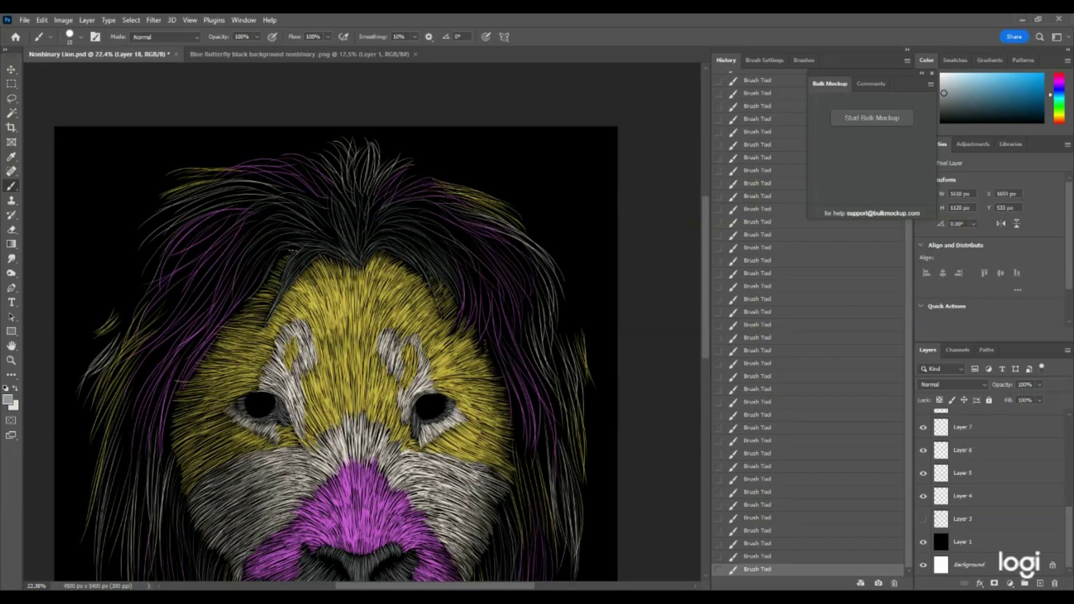
mouse_move(271, 259)
left_mouse_down()
mouse_move(254, 296)
mouse_move(229, 314)
mouse_move(258, 281)
mouse_move(236, 309)
left_mouse_up()
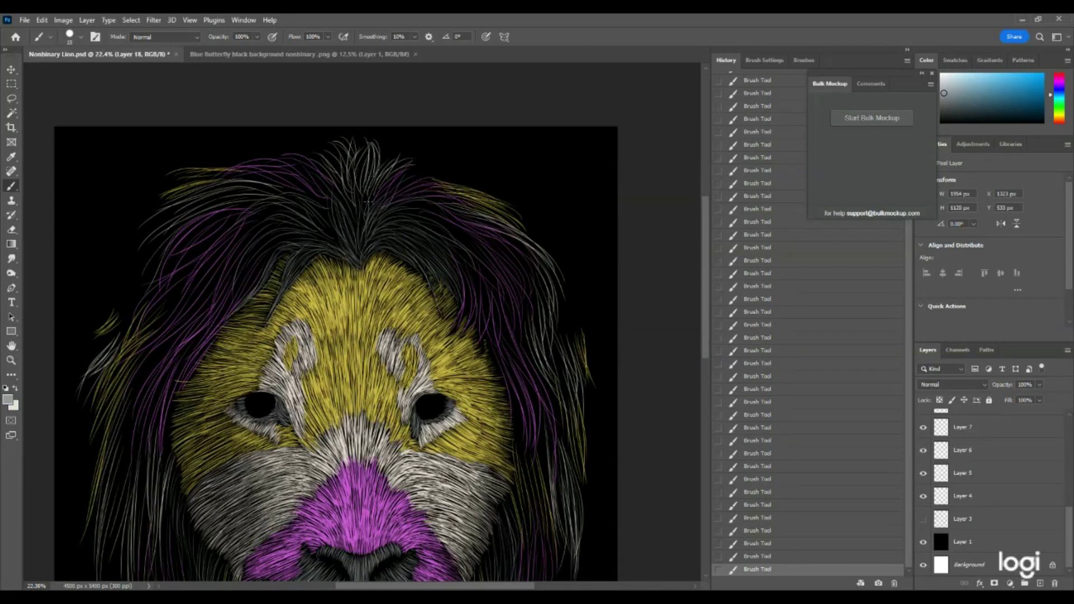
mouse_move(363, 229)
left_mouse_down()
mouse_move(363, 197)
mouse_move(341, 187)
left_mouse_up()
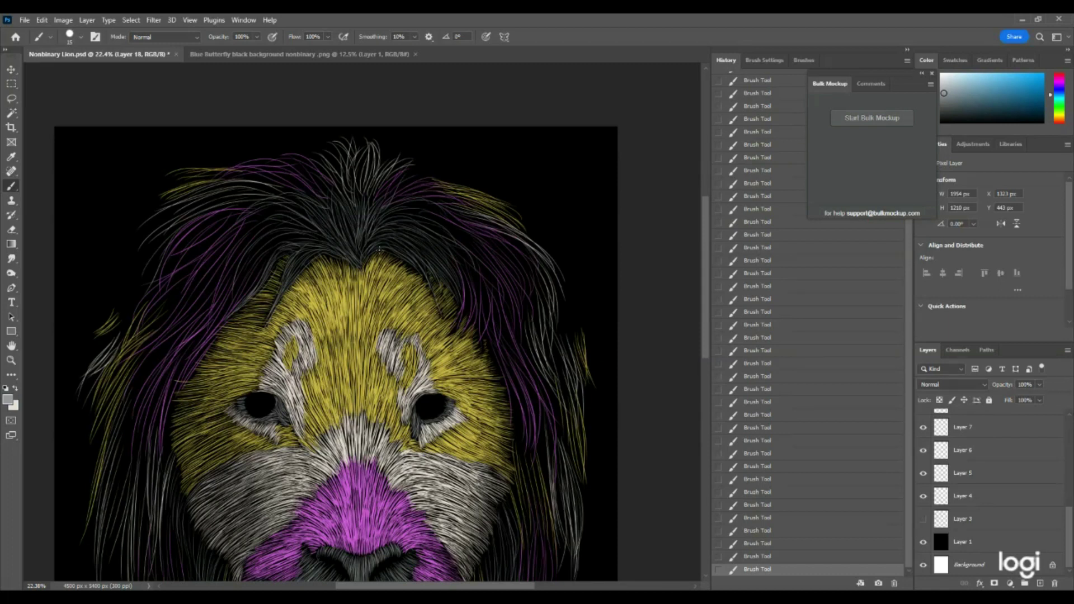
left_click_drag(327, 240, 261, 229)
left_click_drag(307, 235, 235, 291)
left_click_drag(321, 252, 233, 204)
left_click_drag(402, 211, 444, 200)
Step: Paint long grey strokes down the inner mane beside the left and right cheeks
scroll(358, 279, "down", 3)
left_click_drag(178, 301, 172, 359)
left_click_drag(508, 316, 520, 359)
left_click_drag(497, 352, 513, 444)
Step: Add a new layer above Layer 18 and ready the Brush tool for the mane's top
left_click(1040, 583)
key("z")
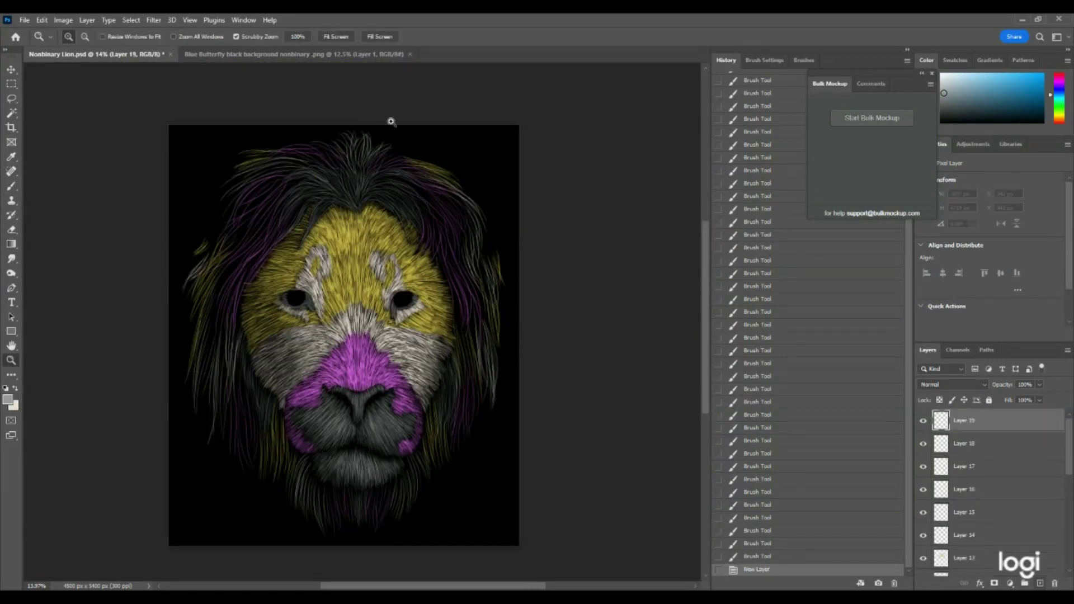
left_click(378, 178)
scroll(376, 184, "up", 3)
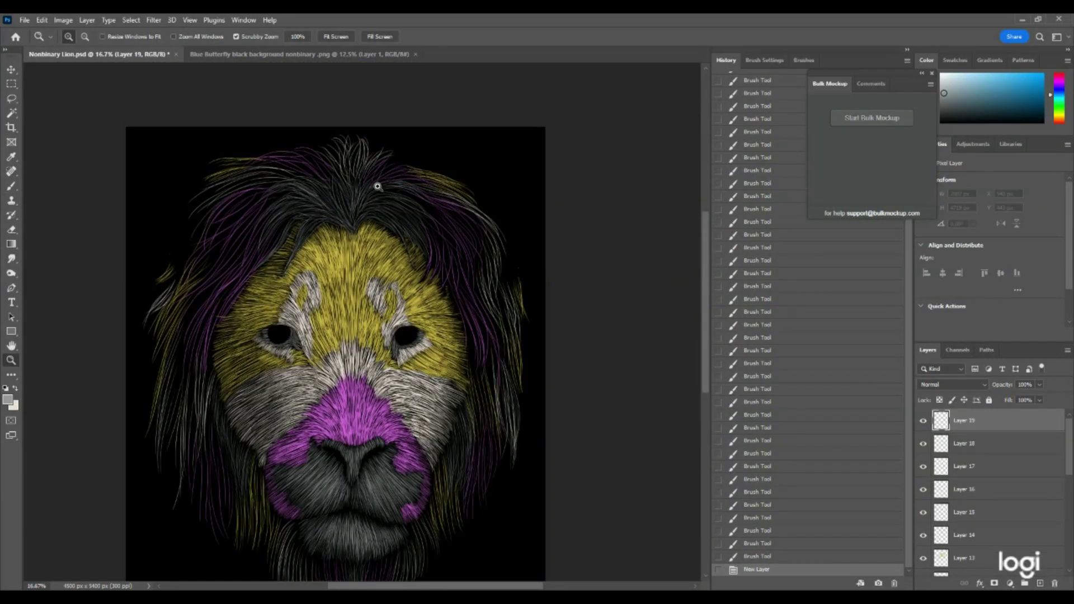
left_click(372, 178)
left_click(7, 188)
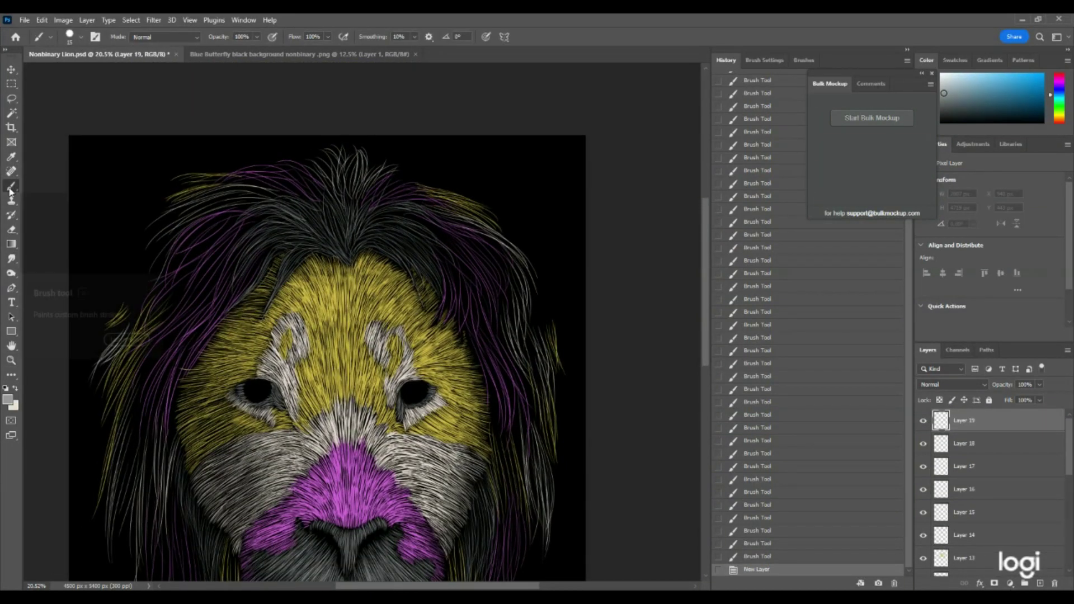
Step: Layer grey strokes over the upper mane right of the central parting, sweeping outward and down to the hairline
left_click_drag(394, 236, 425, 252)
mouse_move(396, 234)
left_mouse_down()
mouse_move(432, 257)
mouse_move(426, 244)
left_mouse_up()
mouse_move(392, 229)
left_mouse_down()
mouse_move(424, 241)
mouse_move(418, 235)
left_mouse_up()
left_click_drag(386, 223, 415, 225)
left_click_drag(381, 216, 419, 229)
left_click_drag(403, 229, 437, 255)
left_click_drag(378, 226, 405, 231)
left_click_drag(372, 223, 400, 235)
mouse_move(368, 226)
left_mouse_down()
mouse_move(399, 237)
mouse_move(426, 272)
left_mouse_up()
mouse_move(403, 250)
left_mouse_down()
mouse_move(439, 300)
mouse_move(407, 243)
left_mouse_up()
left_click_drag(404, 266, 403, 252)
mouse_move(391, 254)
left_mouse_down()
mouse_move(423, 310)
mouse_move(395, 256)
left_mouse_up()
left_click_drag(369, 239, 392, 248)
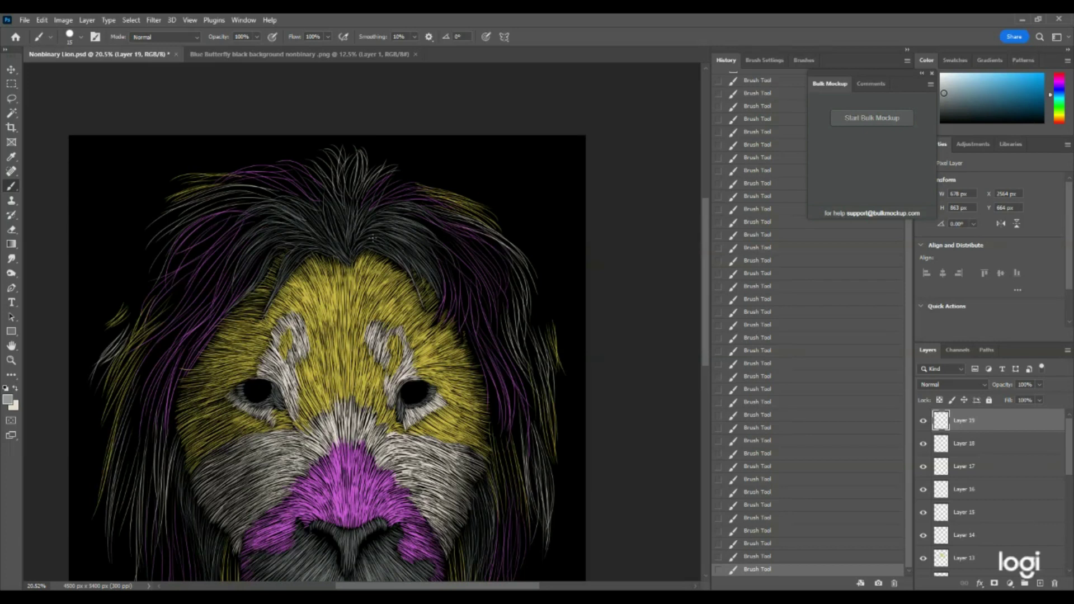
Step: Layer grey strokes over the upper mane left of the parting and up through the central tuft
left_click_drag(309, 255, 291, 273)
left_click_drag(264, 261, 256, 285)
mouse_move(291, 230)
left_mouse_down()
mouse_move(262, 239)
mouse_move(306, 229)
mouse_move(302, 217)
left_mouse_up()
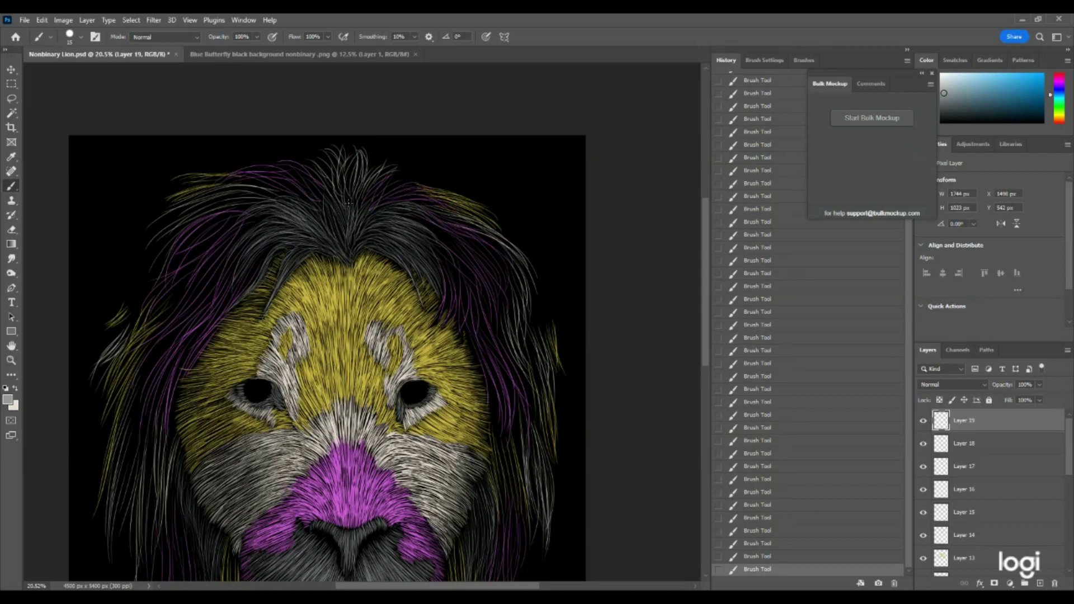
mouse_move(342, 242)
left_mouse_down()
mouse_move(336, 202)
mouse_move(347, 253)
mouse_move(320, 198)
mouse_move(340, 242)
mouse_move(347, 189)
left_mouse_up()
left_click_drag(356, 242, 354, 225)
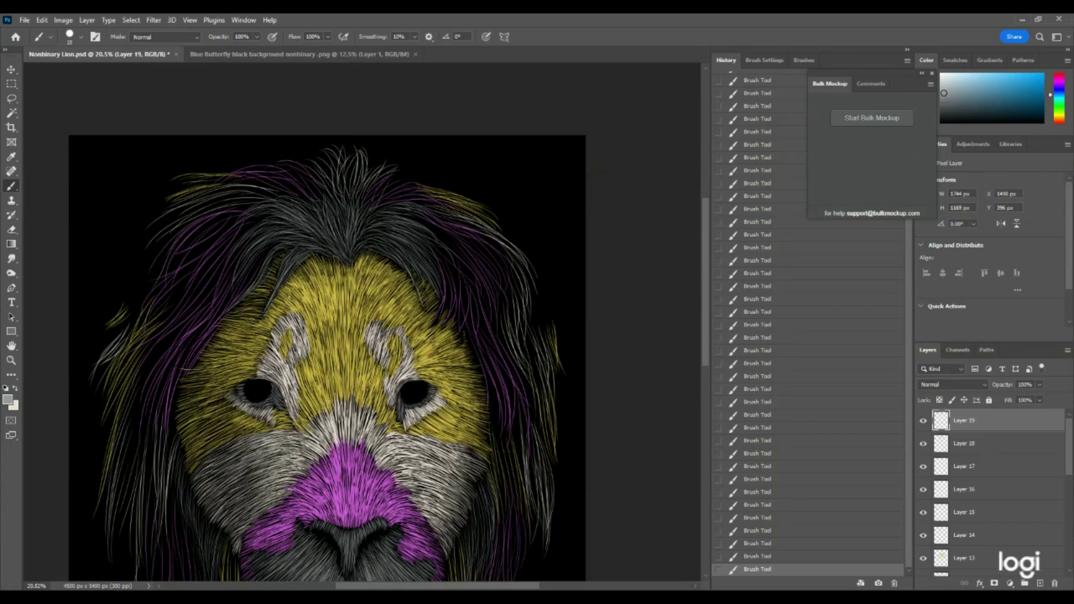
Step: Paint grey strokes in the mane beside the right cheek and in the beard below the chin
left_click(11, 360)
left_click_drag(409, 330, 436, 352)
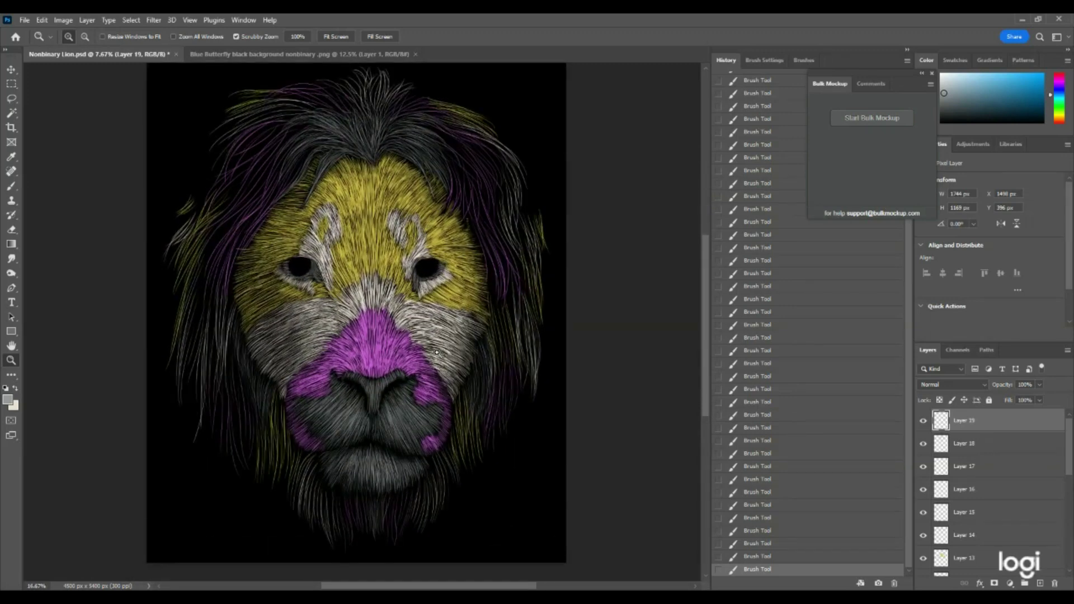
left_click(11, 186)
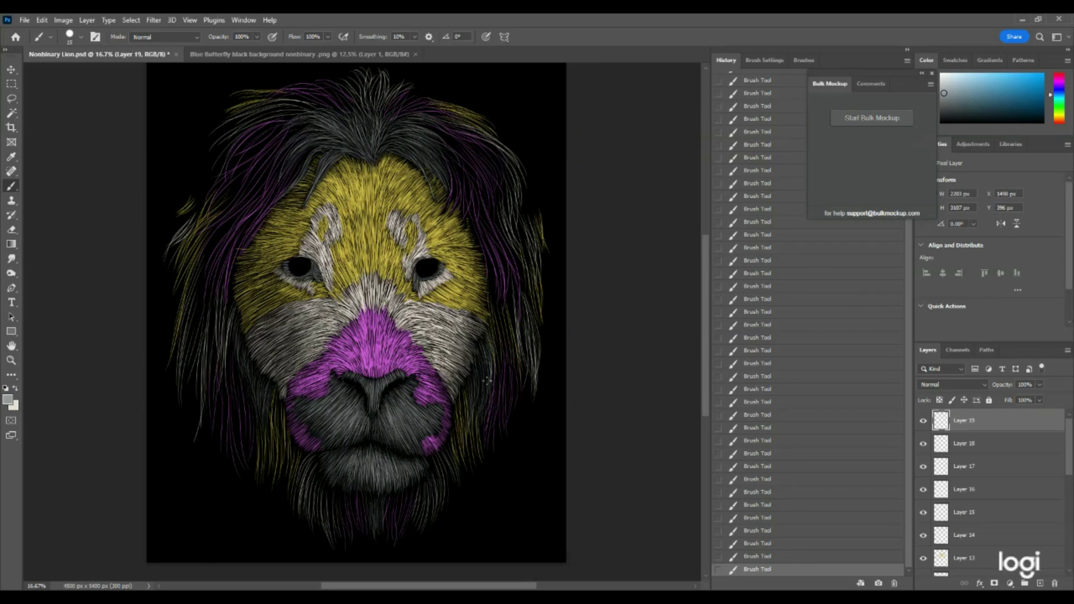
mouse_move(485, 347)
left_mouse_down()
mouse_move(477, 412)
mouse_move(474, 355)
left_mouse_up()
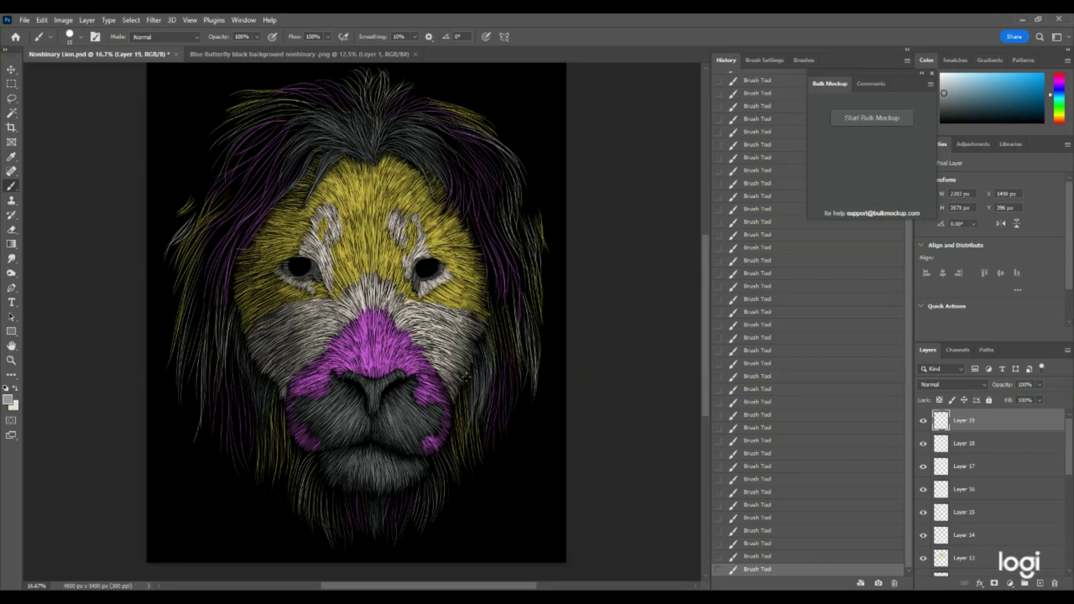
left_click_drag(369, 531, 379, 539)
Step: Add a new layer above Layer 19 with the whole lion in view
left_click(11, 360)
left_click_drag(385, 302, 349, 300)
left_click(349, 299)
left_click(1040, 583)
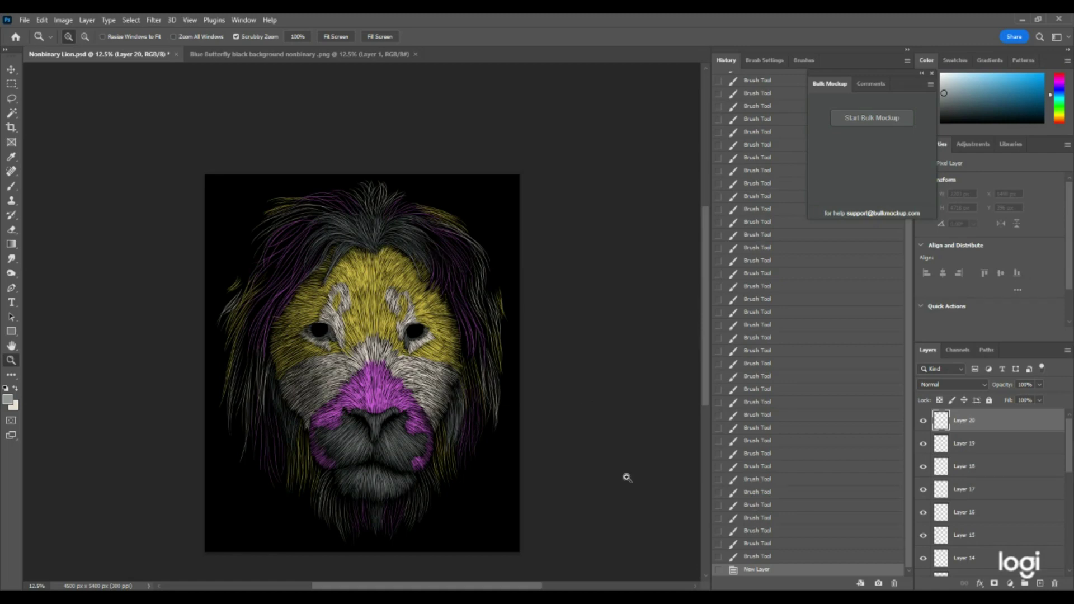
Step: Set the foreground colour to the nose bridge's pink, d15cdc
left_click_drag(401, 405, 515, 405)
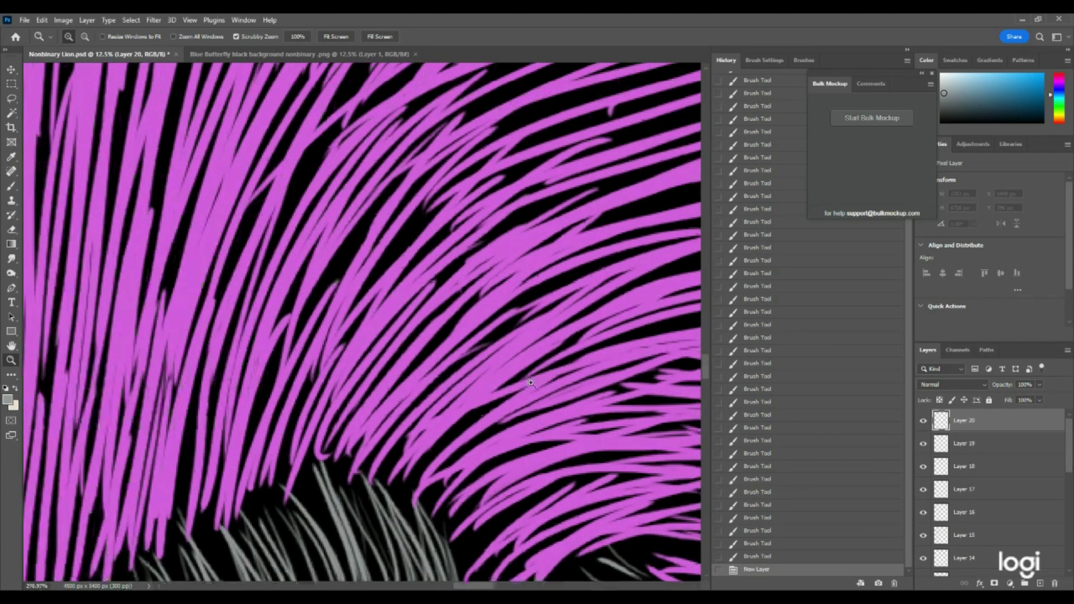
left_click(9, 400)
left_click(408, 291)
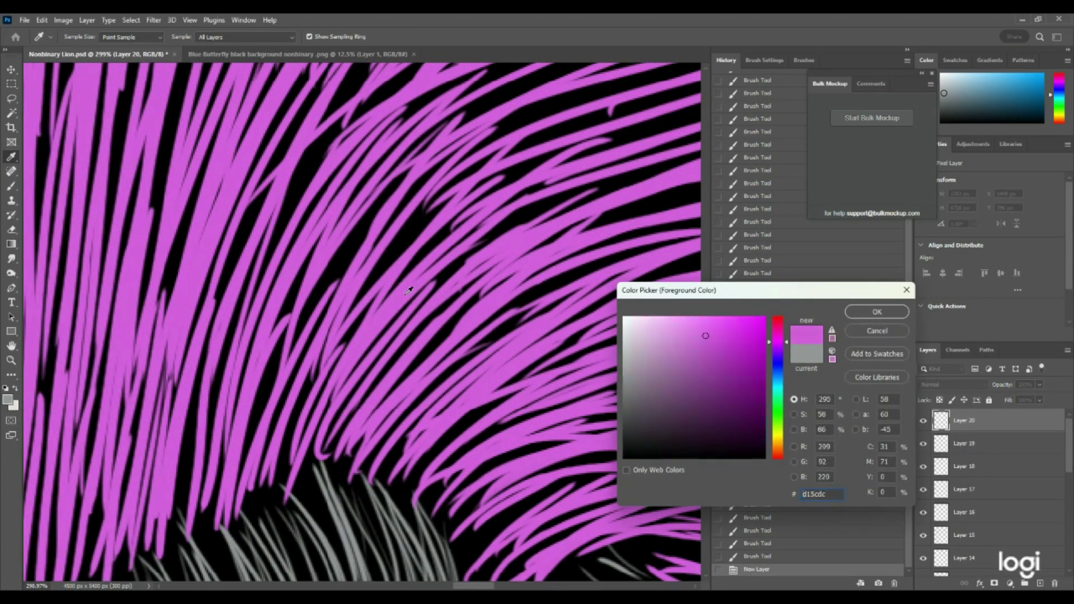
left_click(864, 314)
left_click_drag(408, 317, 311, 313)
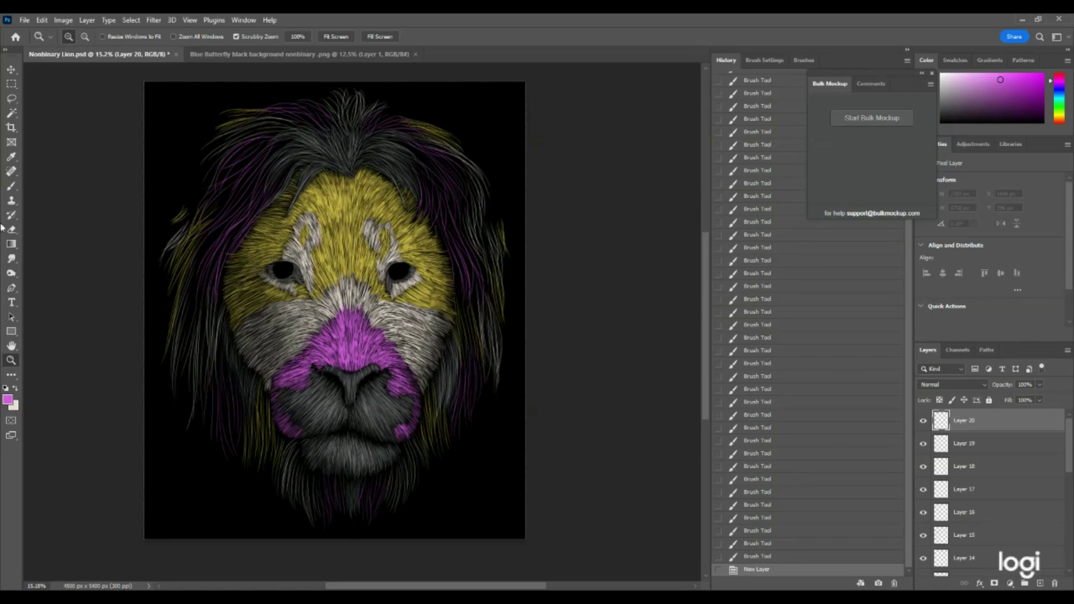
Step: Paint long pink strokes down the lower mane left of the muzzle
left_click(11, 189)
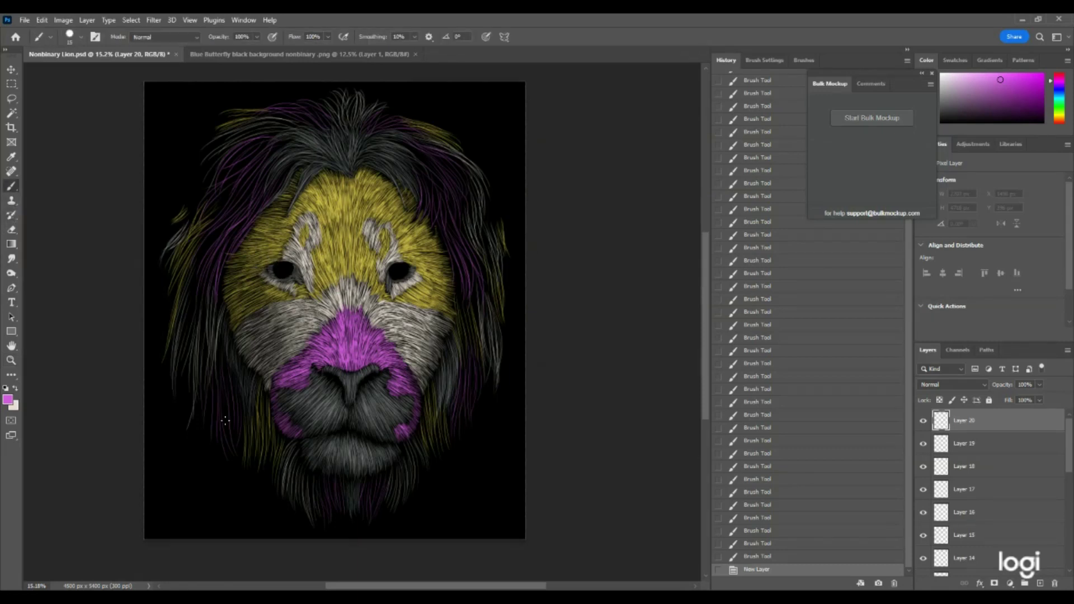
left_click_drag(242, 419, 242, 456)
mouse_move(239, 394)
left_mouse_down()
mouse_move(235, 453)
mouse_move(220, 335)
mouse_move(223, 380)
left_mouse_up()
left_click_drag(220, 327, 225, 395)
left_click_drag(224, 358, 229, 417)
left_click_drag(227, 380, 231, 439)
mouse_move(230, 403)
left_mouse_down()
mouse_move(232, 451)
mouse_move(222, 402)
mouse_move(237, 462)
left_mouse_up()
left_click_drag(224, 391, 239, 464)
mouse_move(219, 386)
left_mouse_down()
mouse_move(229, 447)
mouse_move(211, 408)
left_mouse_up()
left_click_drag(213, 422, 204, 381)
mouse_move(212, 406)
left_mouse_down()
mouse_move(204, 425)
mouse_move(206, 331)
mouse_move(201, 392)
left_mouse_up()
left_click_drag(205, 416, 197, 395)
Step: Paint pink strokes in the beard below the chin and in the lower mane right of the muzzle
mouse_move(331, 492)
left_mouse_down()
mouse_move(340, 514)
mouse_move(322, 478)
mouse_move(342, 492)
left_mouse_up()
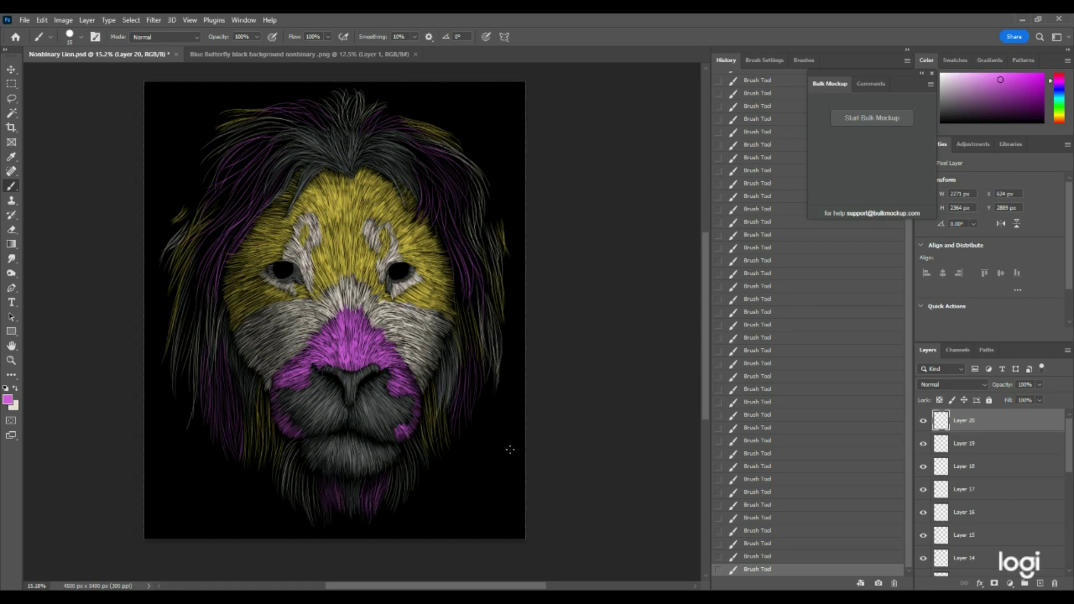
mouse_move(474, 380)
left_mouse_down()
mouse_move(470, 344)
mouse_move(472, 408)
mouse_move(466, 341)
mouse_move(467, 413)
mouse_move(464, 353)
mouse_move(456, 418)
mouse_move(465, 399)
mouse_move(457, 359)
mouse_move(477, 421)
left_mouse_up()
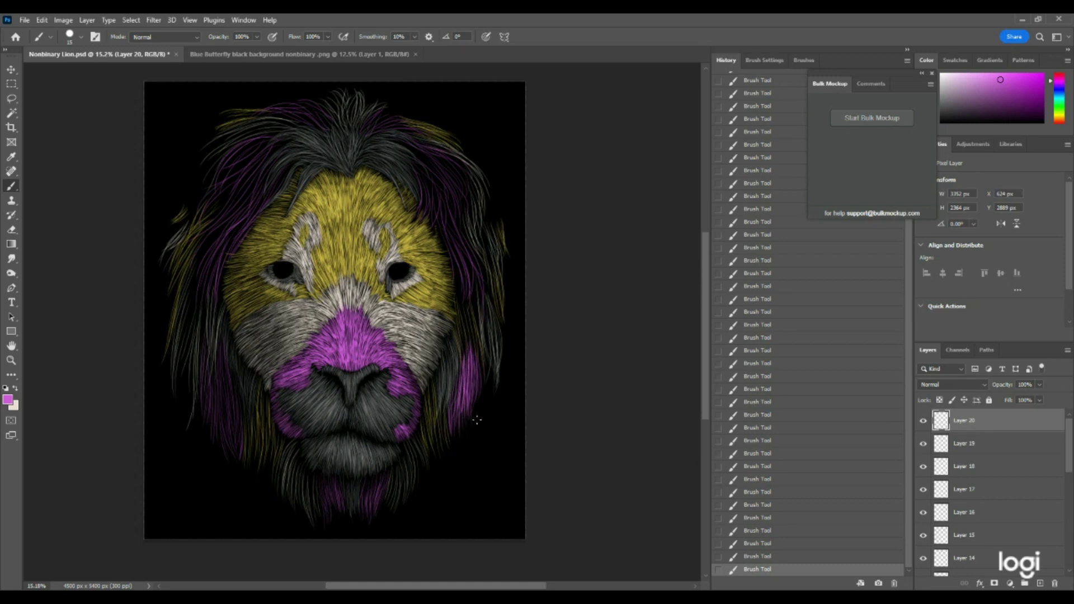
scroll(477, 419, "up", 2)
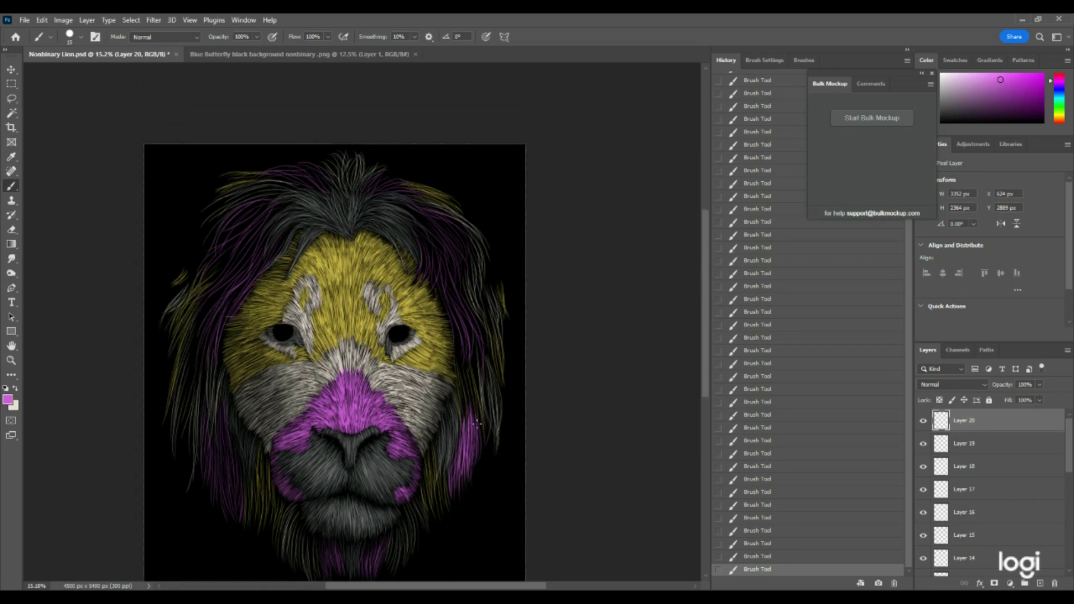
Step: Paint long pink strokes down the mane left of the forehead, from the hairline to beside the left eye
left_click_drag(283, 234, 260, 273)
left_click_drag(258, 278, 242, 297)
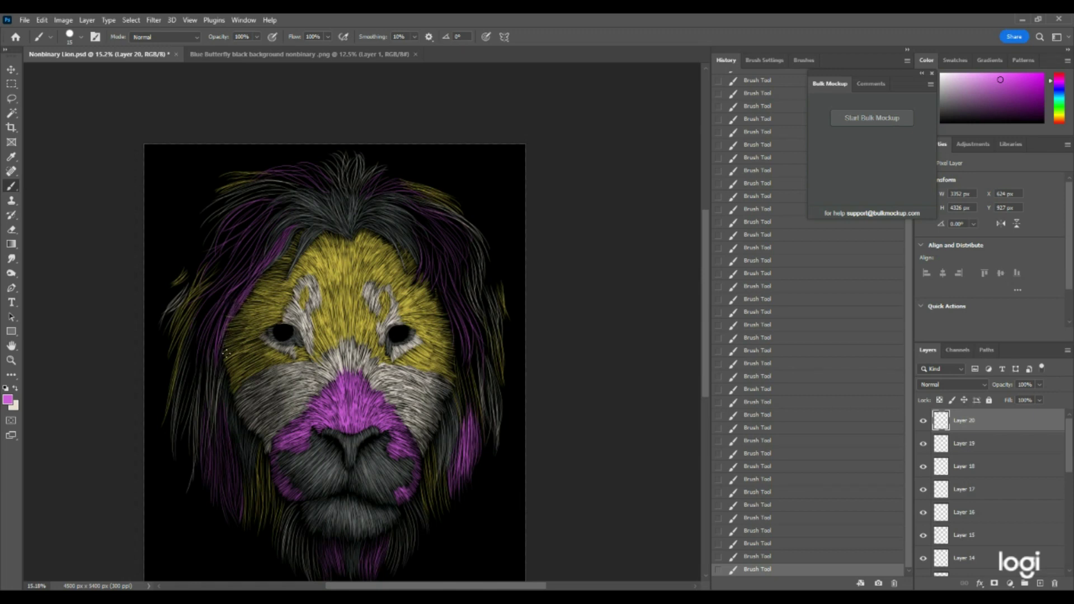
left_click_drag(245, 283, 225, 307)
mouse_move(246, 275)
left_mouse_down()
mouse_move(185, 333)
mouse_move(216, 298)
mouse_move(187, 360)
mouse_move(206, 315)
mouse_move(189, 381)
mouse_move(205, 313)
mouse_move(194, 379)
left_mouse_up()
left_click_drag(209, 319, 195, 388)
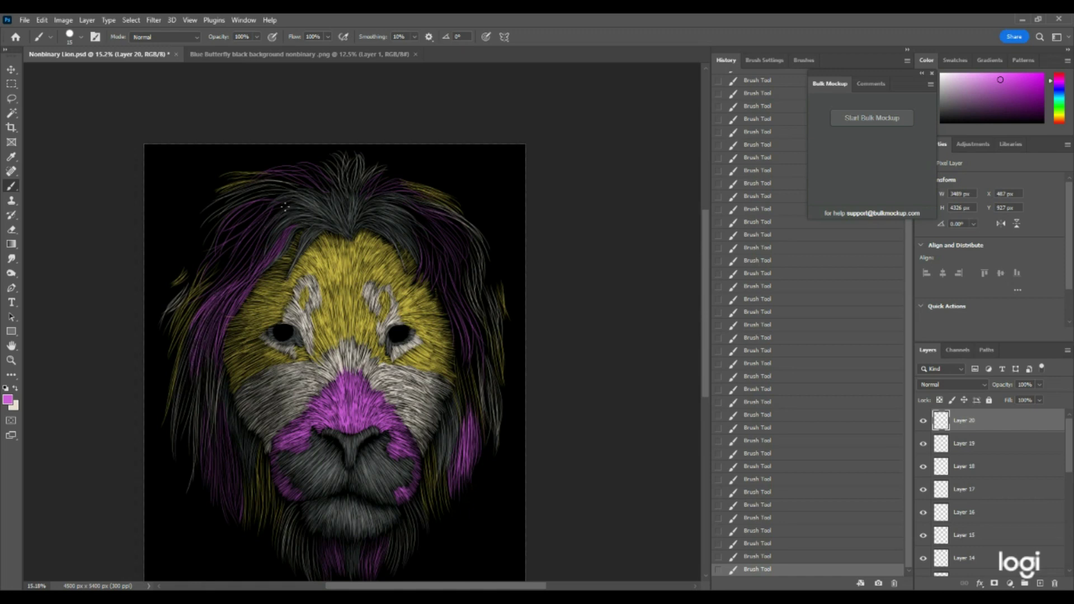
Step: Check the mane against the Layer 3 sketch and paint pink strokes in the upper mane tuft left of the forehead
scroll(987, 495, "down", 5)
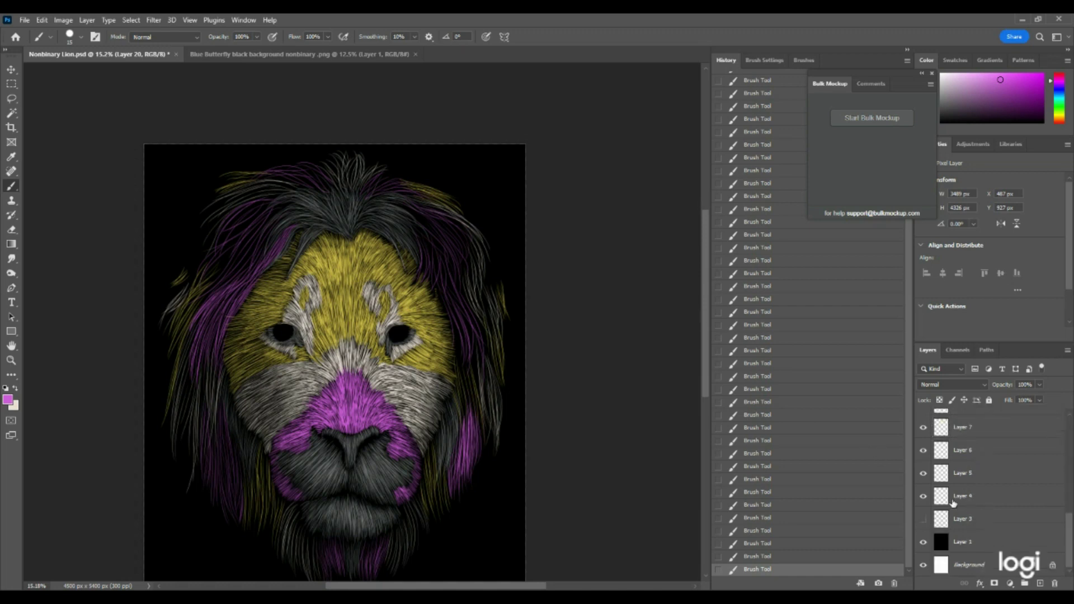
left_click(924, 520)
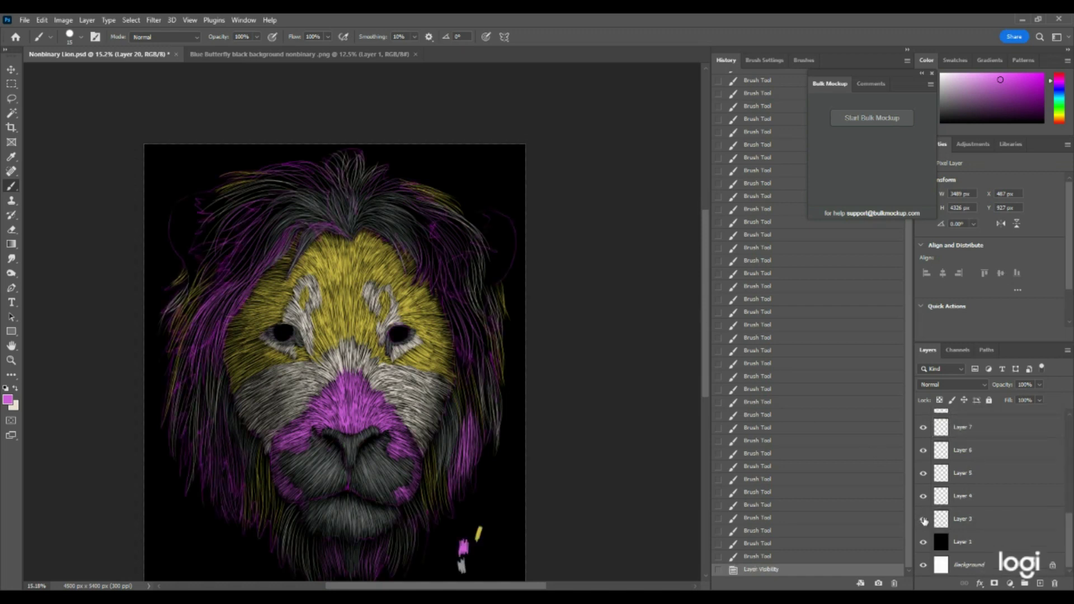
left_click(924, 520)
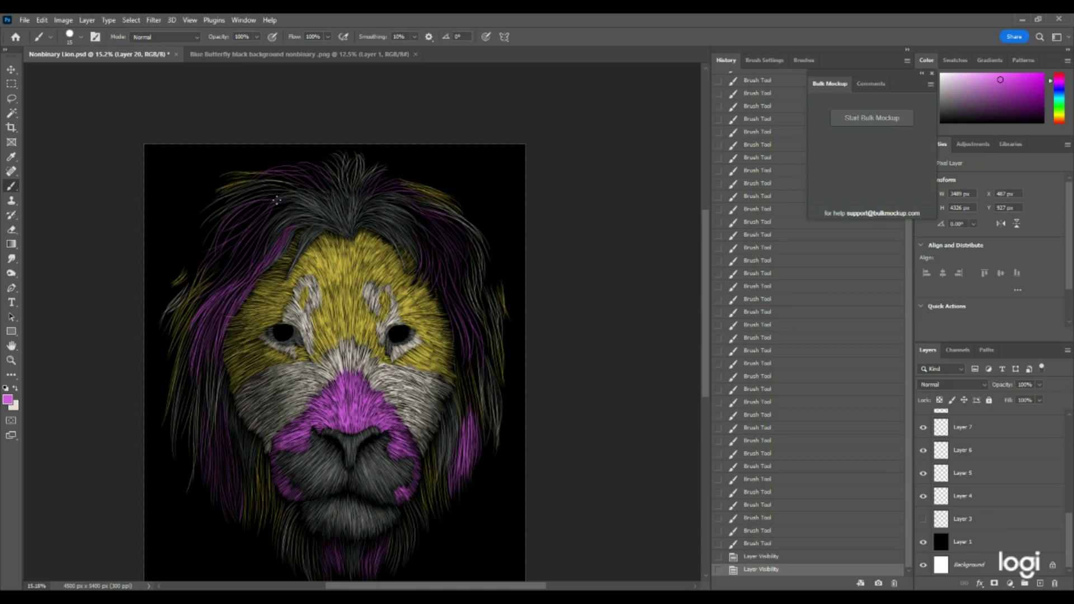
left_click_drag(245, 208, 273, 197)
left_click_drag(268, 198, 235, 212)
mouse_move(257, 203)
left_mouse_down()
mouse_move(214, 237)
mouse_move(226, 223)
left_mouse_up()
left_click_drag(268, 200, 223, 233)
mouse_move(261, 208)
left_mouse_down()
mouse_move(221, 243)
mouse_move(229, 255)
mouse_move(226, 246)
left_mouse_up()
left_click_drag(255, 207, 221, 240)
left_click_drag(246, 212, 217, 246)
left_click_drag(243, 212, 207, 263)
left_click_drag(229, 241, 219, 254)
mouse_move(249, 203)
left_mouse_down()
mouse_move(212, 245)
mouse_move(235, 218)
left_mouse_up()
mouse_move(249, 202)
left_mouse_down()
mouse_move(231, 240)
mouse_move(290, 203)
mouse_move(265, 221)
left_mouse_up()
mouse_move(282, 206)
left_mouse_down()
mouse_move(254, 230)
mouse_move(265, 218)
left_mouse_up()
left_click_drag(282, 204, 272, 218)
Step: Extend the pink strokes from the upper left tuft down the mane to fill the gaps beside the forehead
left_click_drag(288, 203, 229, 264)
left_click_drag(288, 212, 245, 274)
mouse_move(262, 236)
left_mouse_down()
mouse_move(232, 280)
mouse_move(208, 290)
mouse_move(196, 322)
left_mouse_up()
mouse_move(238, 261)
left_mouse_down()
mouse_move(208, 269)
mouse_move(211, 281)
left_mouse_up()
left_click_drag(238, 244, 212, 273)
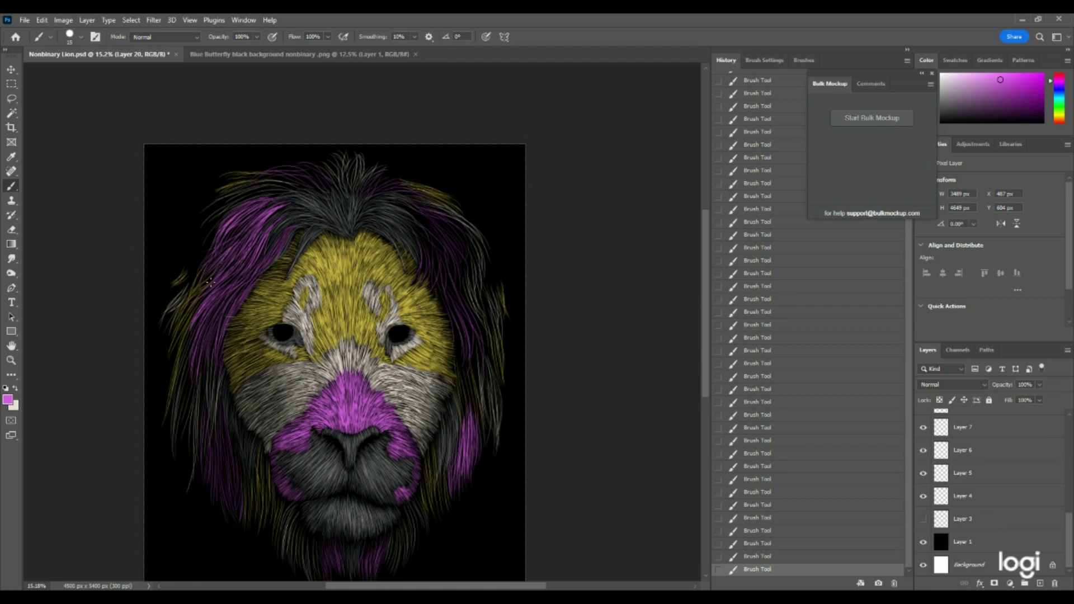
mouse_move(256, 215)
left_mouse_down()
mouse_move(235, 245)
mouse_move(225, 238)
mouse_move(275, 195)
left_mouse_up()
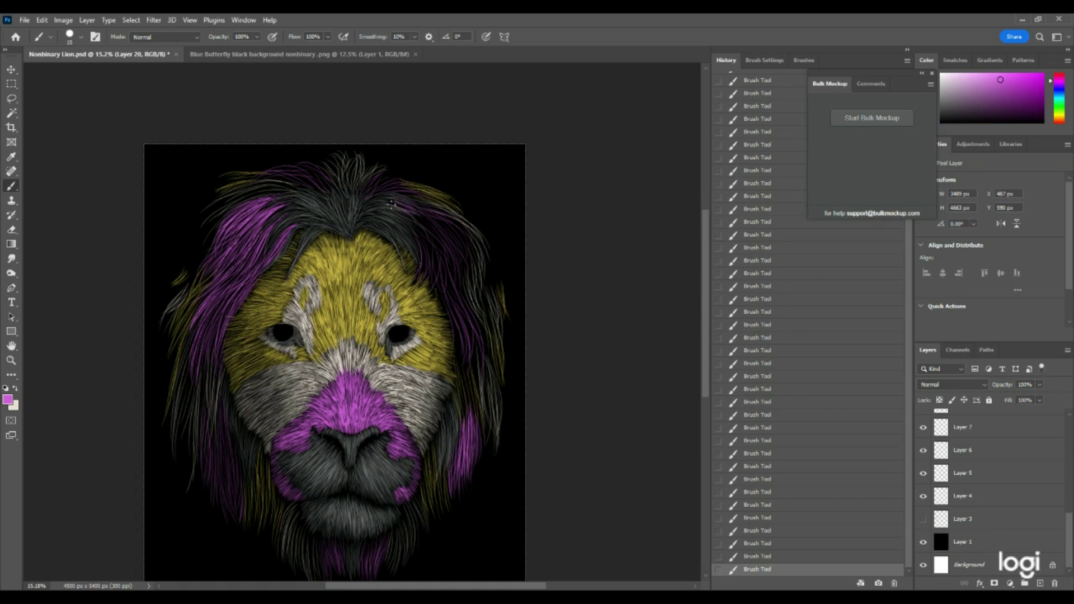
Step: Paint long pink strokes in the upper mane right of the forehead, curving down past the right eye
mouse_move(427, 225)
left_mouse_down()
mouse_move(440, 236)
mouse_move(430, 212)
mouse_move(467, 238)
mouse_move(465, 302)
left_mouse_up()
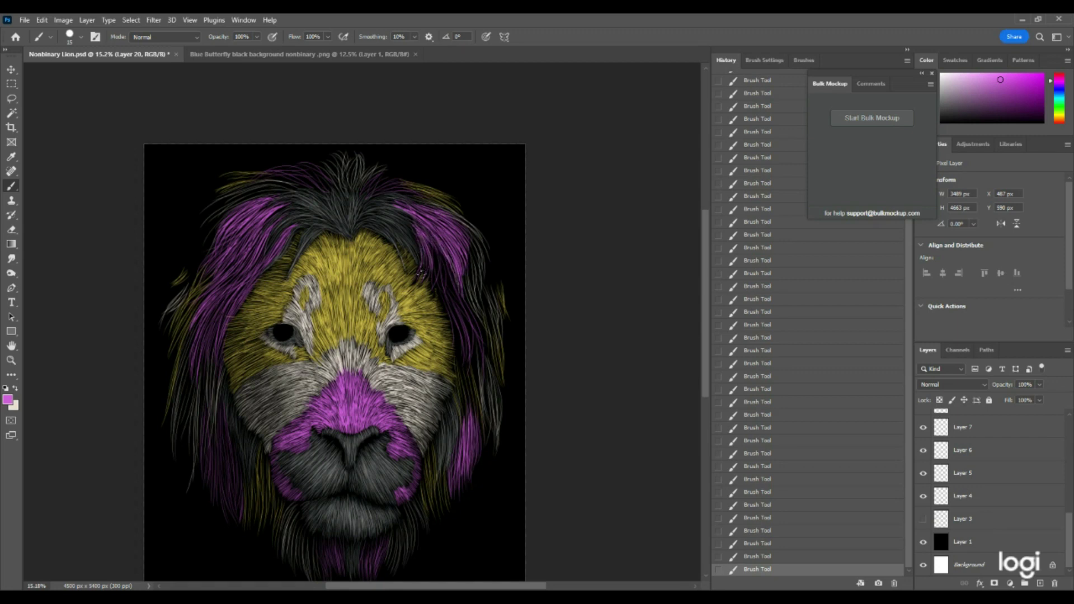
mouse_move(425, 258)
left_mouse_down()
mouse_move(420, 280)
mouse_move(434, 266)
mouse_move(448, 284)
mouse_move(447, 275)
mouse_move(437, 285)
left_mouse_up()
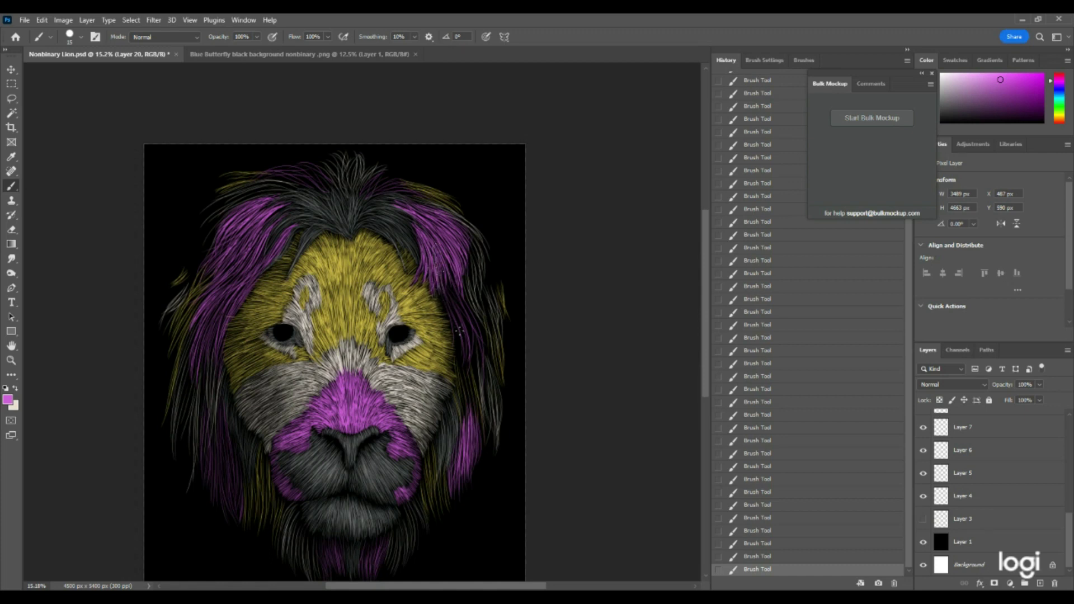
mouse_move(443, 281)
left_mouse_down()
mouse_move(454, 329)
mouse_move(433, 276)
mouse_move(465, 379)
left_mouse_up()
left_click_drag(449, 267, 484, 337)
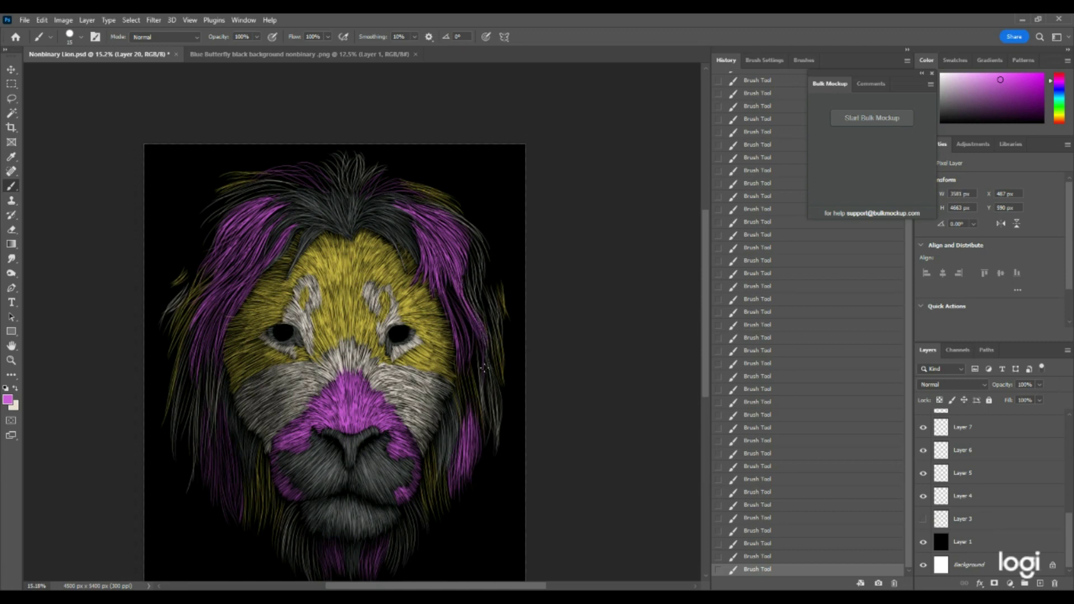
left_click_drag(455, 267, 478, 327)
mouse_move(450, 289)
left_mouse_down()
mouse_move(459, 312)
mouse_move(454, 299)
left_mouse_up()
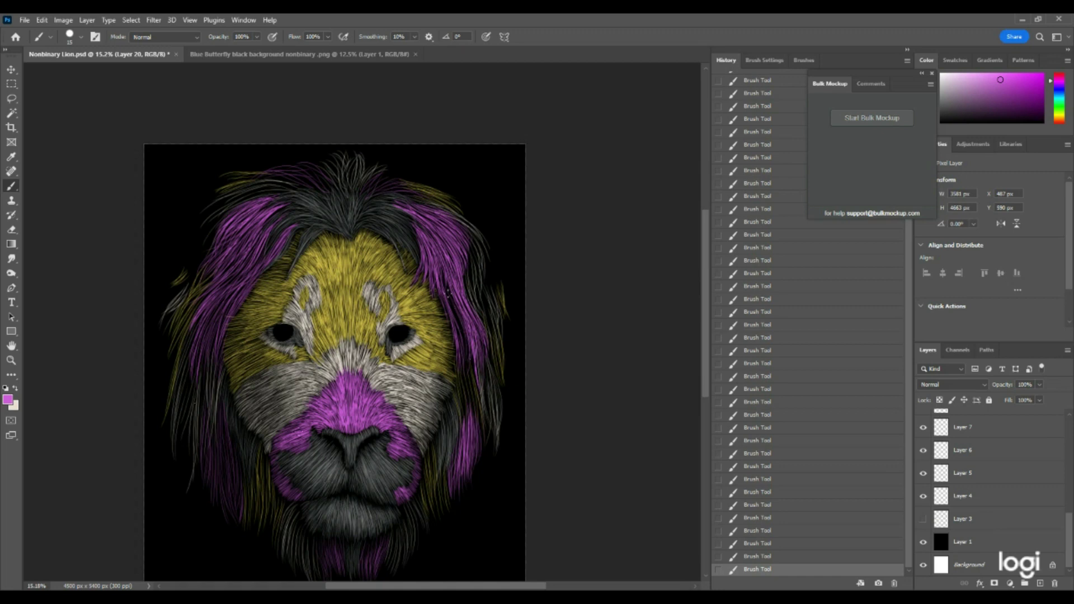
Step: Thicken the pink strokes in the mane beside the right eye and paint pink tufts on both sides of the crown
mouse_move(457, 310)
left_mouse_down()
mouse_move(445, 272)
mouse_move(463, 341)
left_mouse_up()
left_click_drag(452, 297, 465, 379)
left_click_drag(462, 336, 463, 370)
left_click_drag(454, 325, 477, 376)
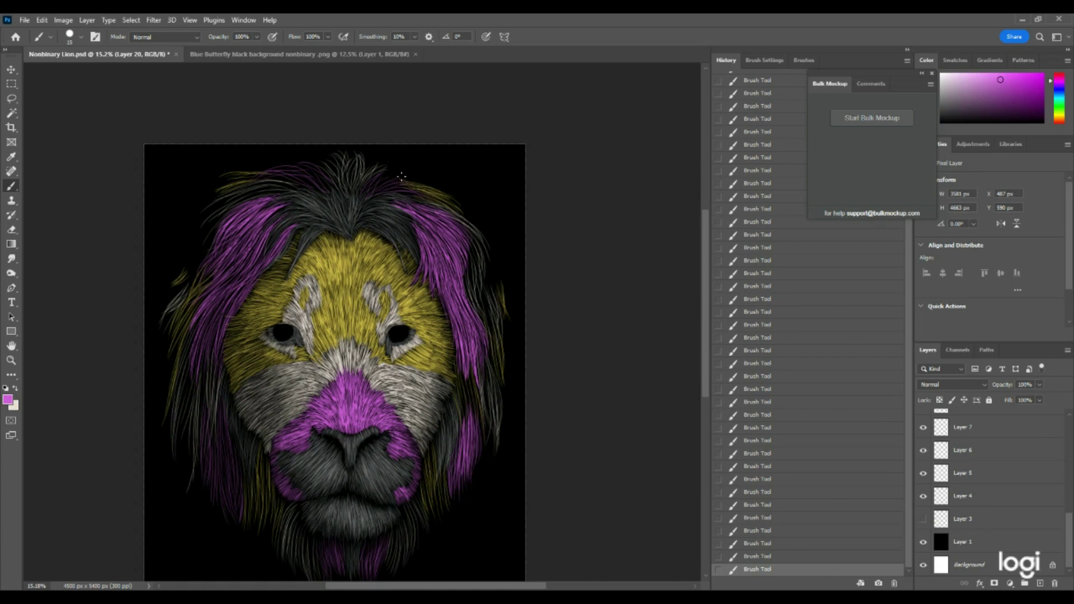
mouse_move(402, 193)
left_mouse_down()
mouse_move(374, 196)
mouse_move(398, 181)
mouse_move(375, 196)
mouse_move(383, 177)
mouse_move(361, 192)
mouse_move(384, 178)
left_mouse_up()
mouse_move(315, 190)
left_mouse_down()
mouse_move(305, 179)
mouse_move(316, 178)
mouse_move(312, 166)
left_mouse_up()
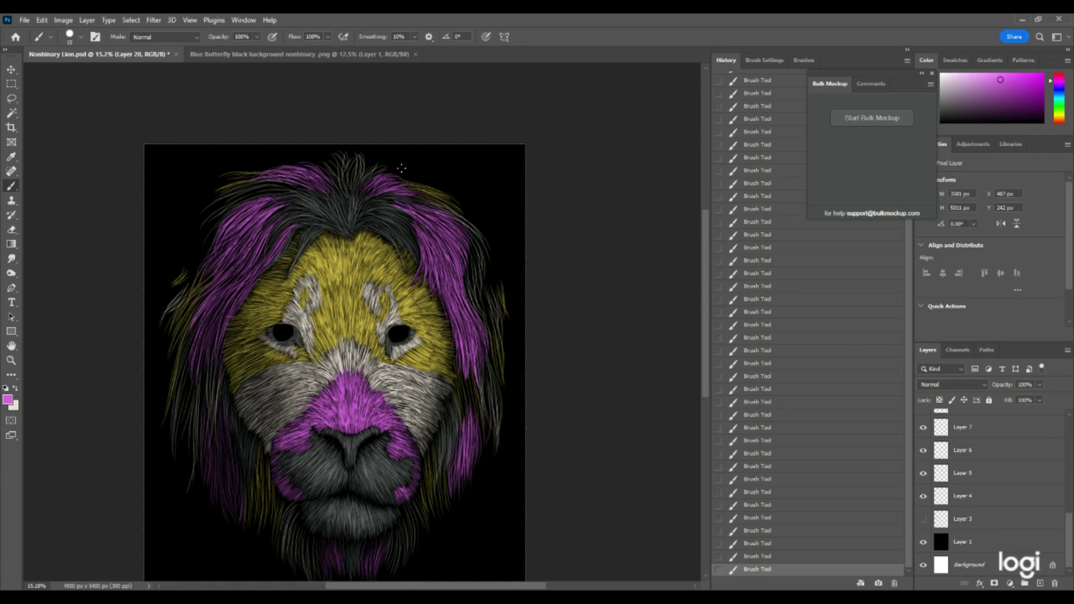
Step: Brighten the lower mane left of the muzzle with more long pink strokes
scroll(402, 168, "down", 2)
scroll(401, 168, "up", 1)
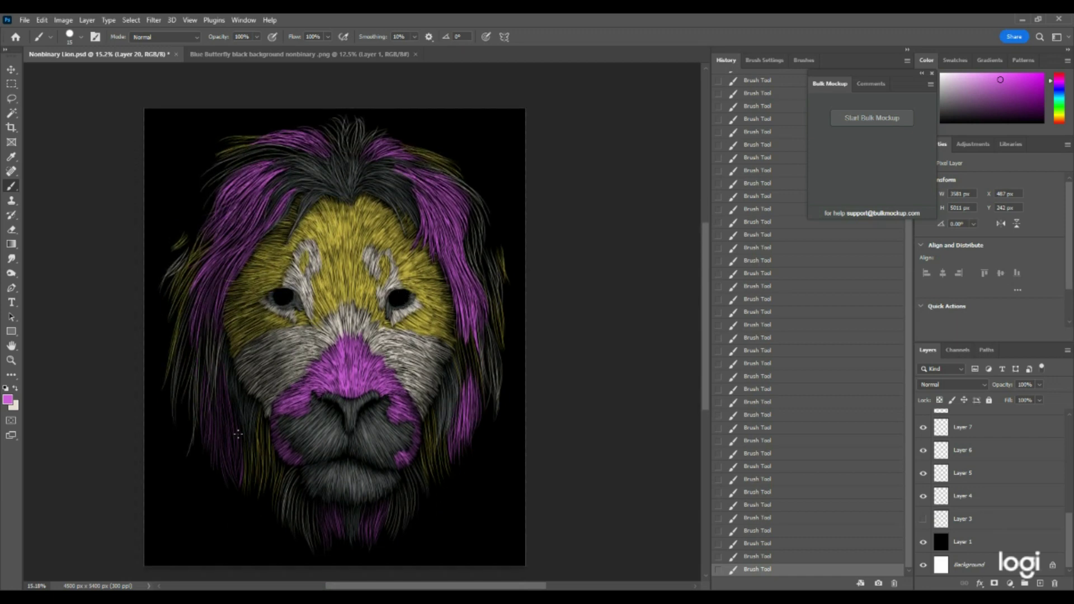
mouse_move(210, 413)
left_mouse_down()
mouse_move(209, 455)
mouse_move(221, 407)
mouse_move(228, 469)
left_mouse_up()
left_click_drag(229, 422, 238, 467)
left_click_drag(233, 430, 237, 474)
left_click_drag(215, 391, 225, 453)
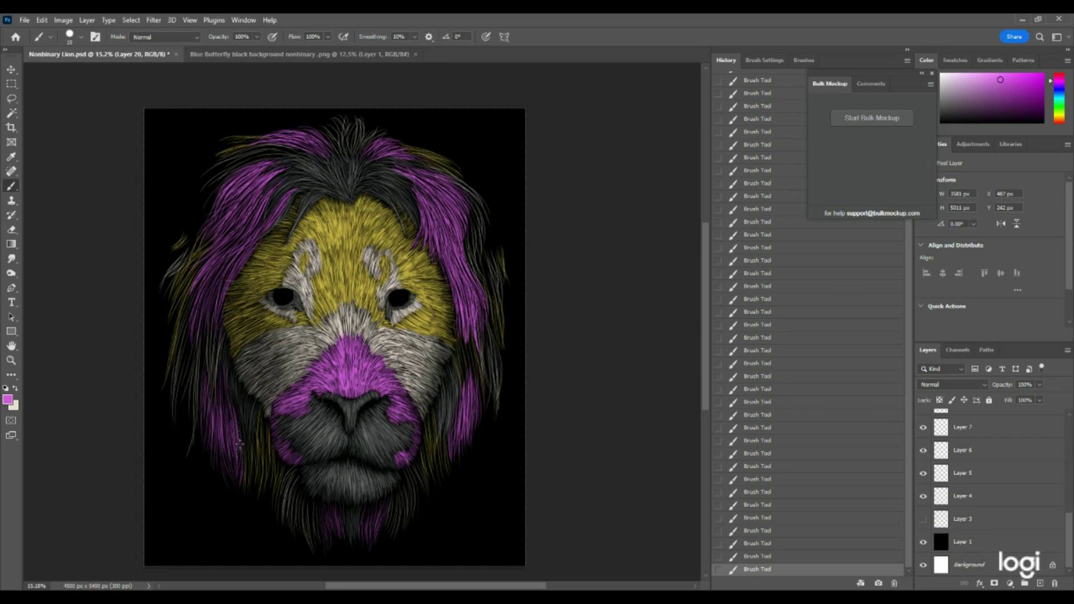
left_click_drag(221, 420, 226, 447)
Step: Add a new layer above Layer 20 and set the foreground colour to the cream of the face fur
left_click(12, 360)
scroll(383, 319, "down", 8)
scroll(386, 320, "up", 5)
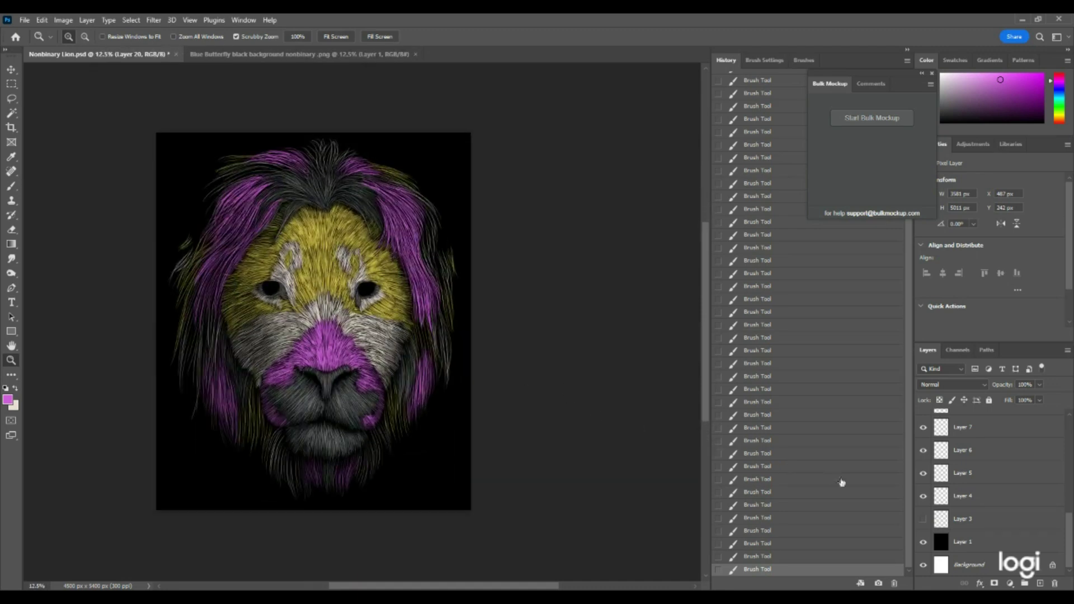
left_click(1040, 582)
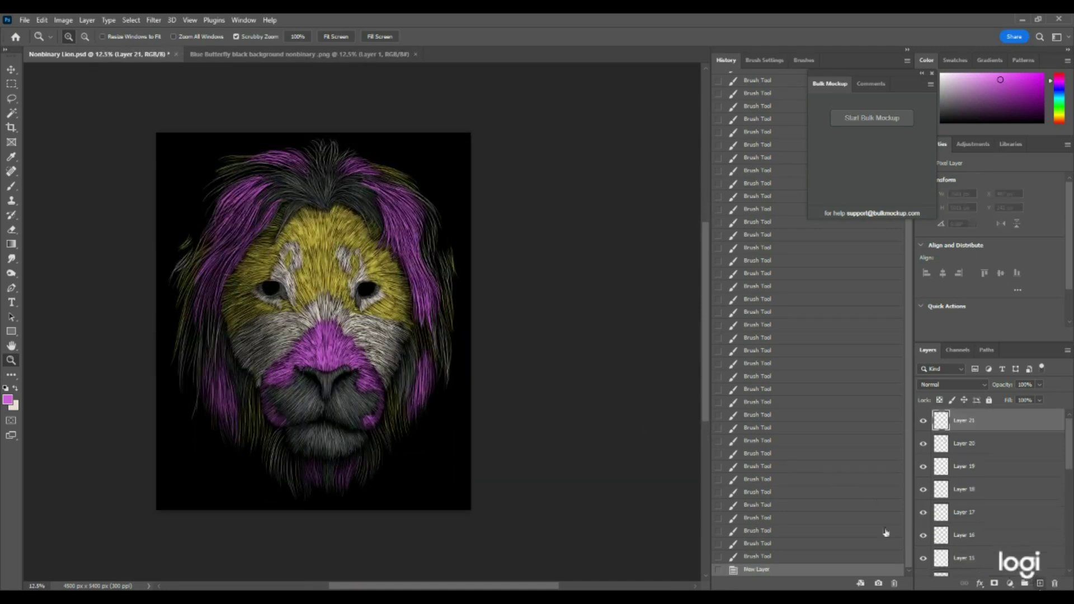
left_click(7, 399)
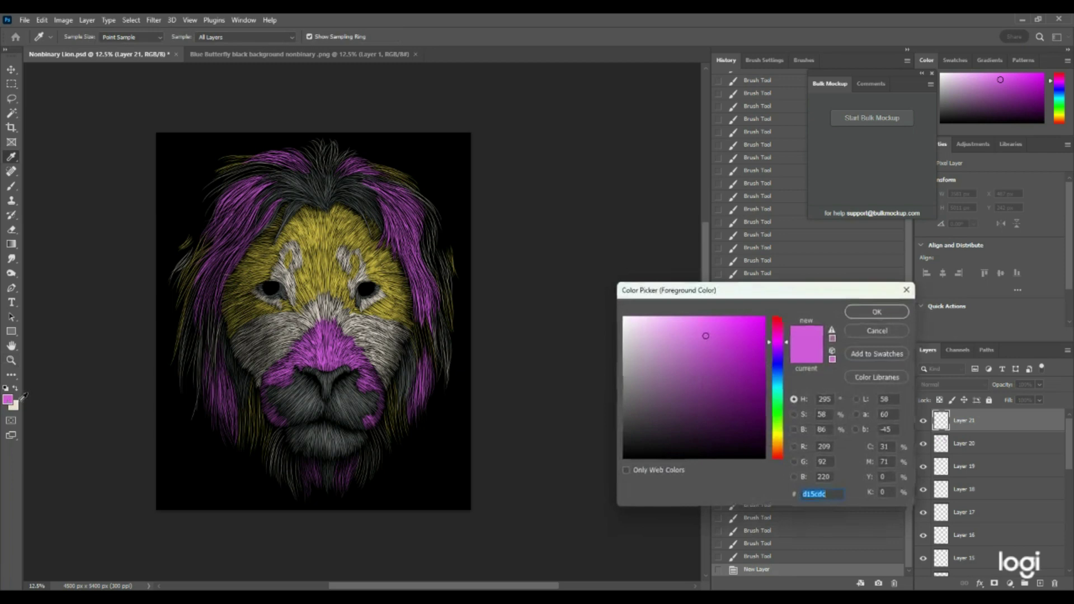
left_click(893, 315)
Step: Paint short cream strokes with the Brush in the right part of the crown tuft, beside the pink tuft
key("z")
left_click(360, 145)
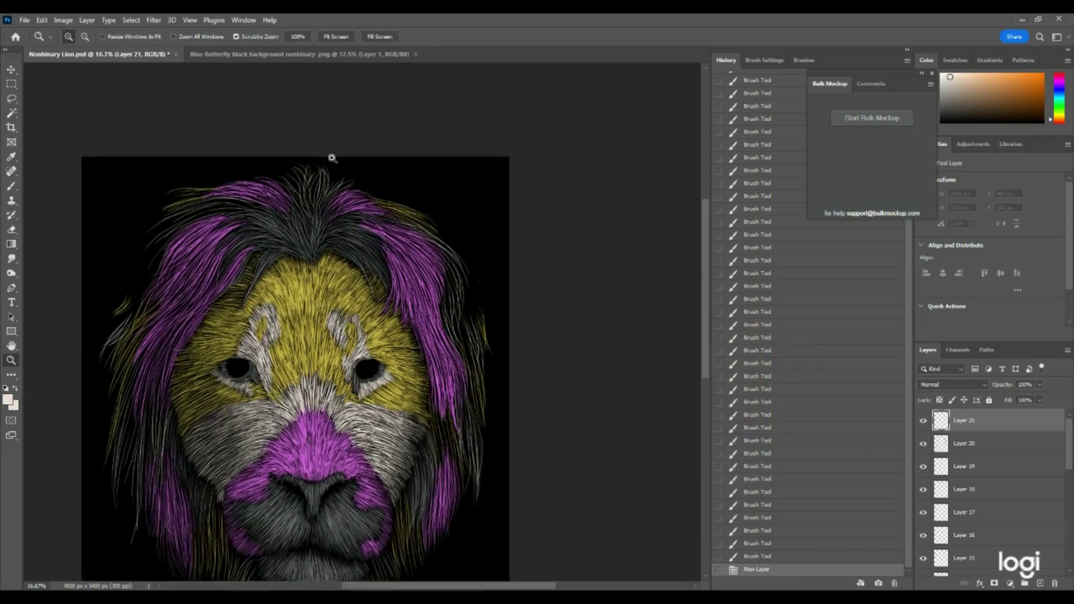
left_click(332, 158)
left_click(17, 187)
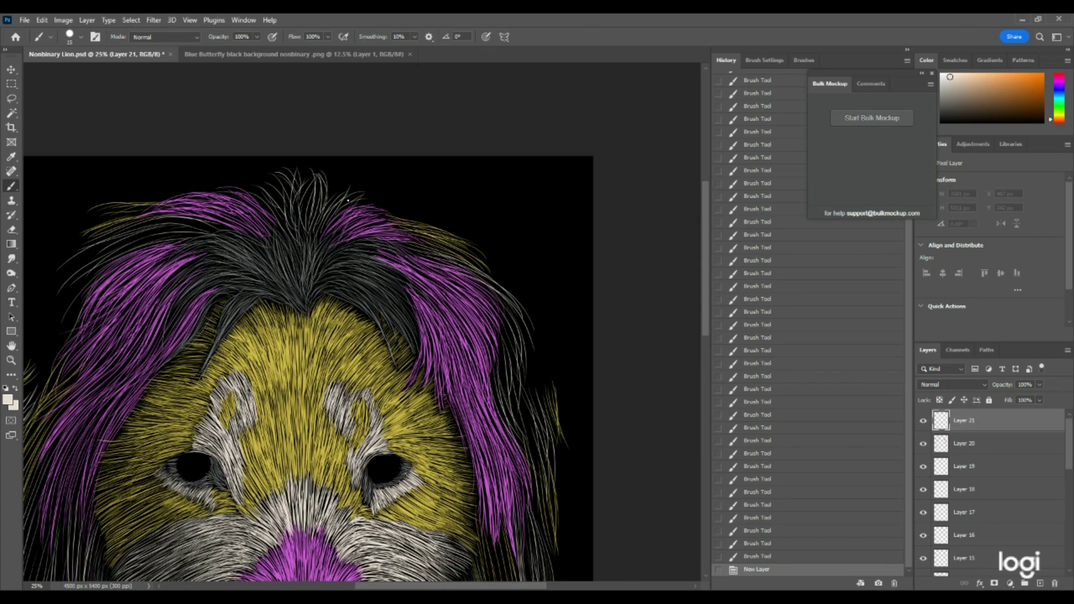
left_click_drag(344, 208, 357, 199)
mouse_move(342, 208)
left_mouse_down()
mouse_move(321, 237)
mouse_move(351, 204)
left_mouse_up()
mouse_move(324, 232)
left_mouse_down()
mouse_move(347, 207)
mouse_move(336, 217)
left_mouse_up()
left_click_drag(341, 210, 356, 198)
mouse_move(333, 215)
left_mouse_down()
mouse_move(354, 197)
mouse_move(334, 213)
left_mouse_up()
left_click_drag(348, 200, 330, 209)
left_click_drag(342, 193, 322, 215)
left_click_drag(335, 193, 314, 224)
left_click_drag(330, 198, 316, 237)
left_click_drag(324, 214, 310, 251)
left_click_drag(335, 216, 316, 239)
left_click_drag(333, 213, 323, 241)
left_click_drag(340, 215, 326, 244)
left_click_drag(350, 207, 335, 235)
left_click_drag(346, 190, 333, 221)
Step: Fill the centre and left part of the crown tuft with upright cream strokes
left_click_drag(250, 192, 274, 216)
left_click_drag(255, 196, 276, 217)
mouse_move(259, 203)
left_mouse_down()
mouse_move(289, 234)
mouse_move(275, 241)
left_mouse_up()
left_click_drag(295, 220, 272, 246)
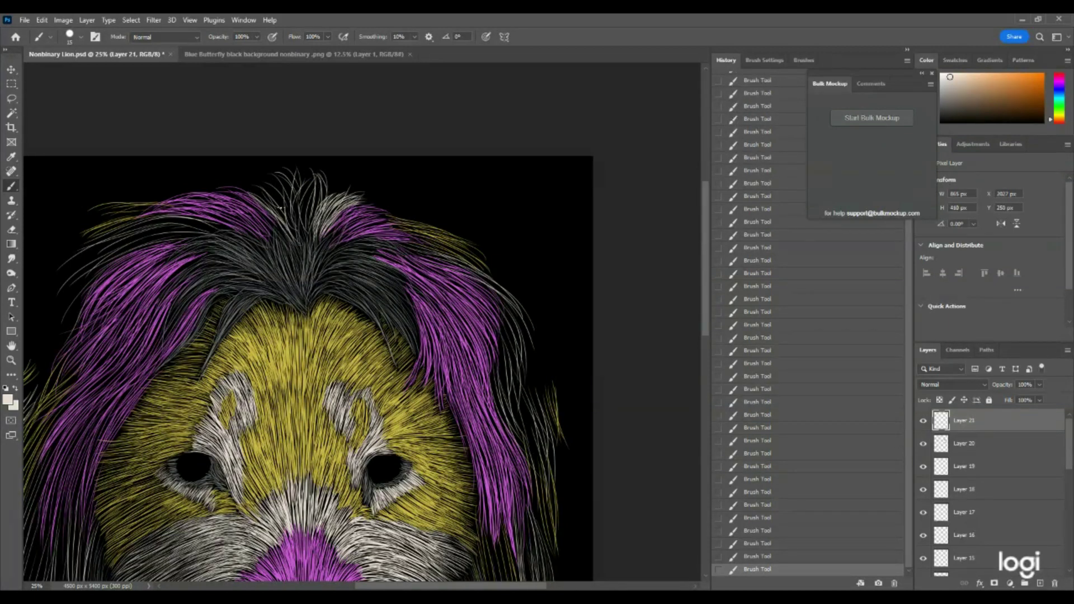
left_click_drag(312, 170, 317, 202)
left_click_drag(316, 175, 324, 200)
mouse_move(321, 177)
left_mouse_down()
mouse_move(324, 201)
mouse_move(325, 186)
left_mouse_up()
mouse_move(321, 174)
left_mouse_down()
mouse_move(328, 182)
mouse_move(311, 228)
mouse_move(306, 190)
mouse_move(303, 229)
left_mouse_up()
mouse_move(314, 197)
left_mouse_down()
mouse_move(309, 228)
mouse_move(300, 209)
mouse_move(300, 230)
left_mouse_up()
mouse_move(280, 178)
left_mouse_down()
mouse_move(292, 197)
mouse_move(296, 179)
mouse_move(306, 194)
mouse_move(297, 169)
mouse_move(305, 184)
mouse_move(294, 234)
left_mouse_up()
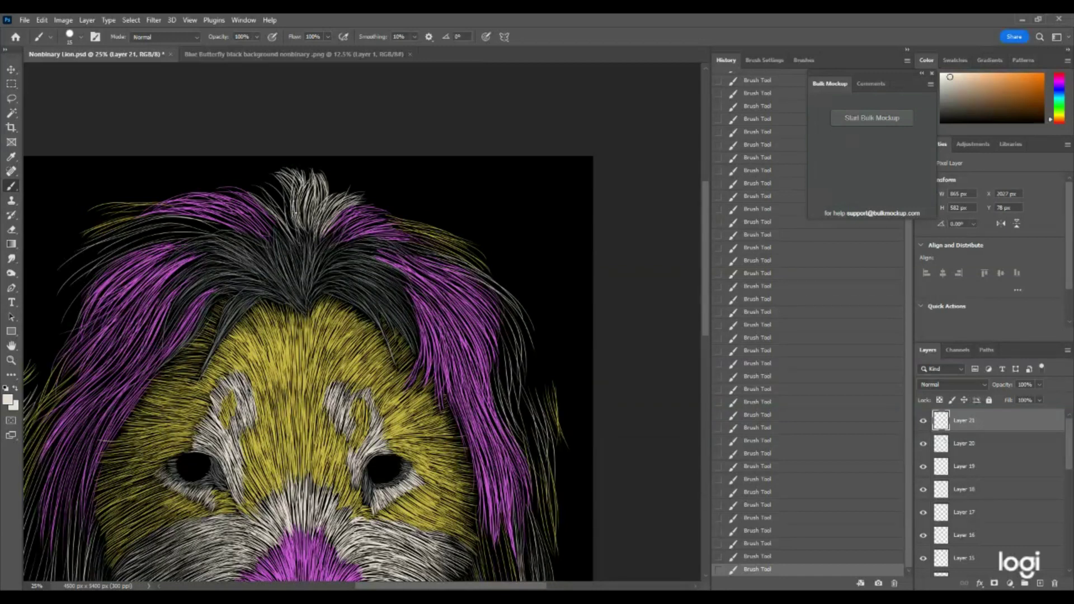
mouse_move(247, 189)
left_mouse_down()
mouse_move(274, 205)
mouse_move(270, 197)
mouse_move(297, 242)
left_mouse_up()
mouse_move(263, 207)
left_mouse_down()
mouse_move(288, 246)
mouse_move(283, 236)
left_mouse_up()
mouse_move(259, 185)
left_mouse_down()
mouse_move(279, 200)
mouse_move(284, 188)
mouse_move(292, 227)
mouse_move(339, 191)
left_mouse_up()
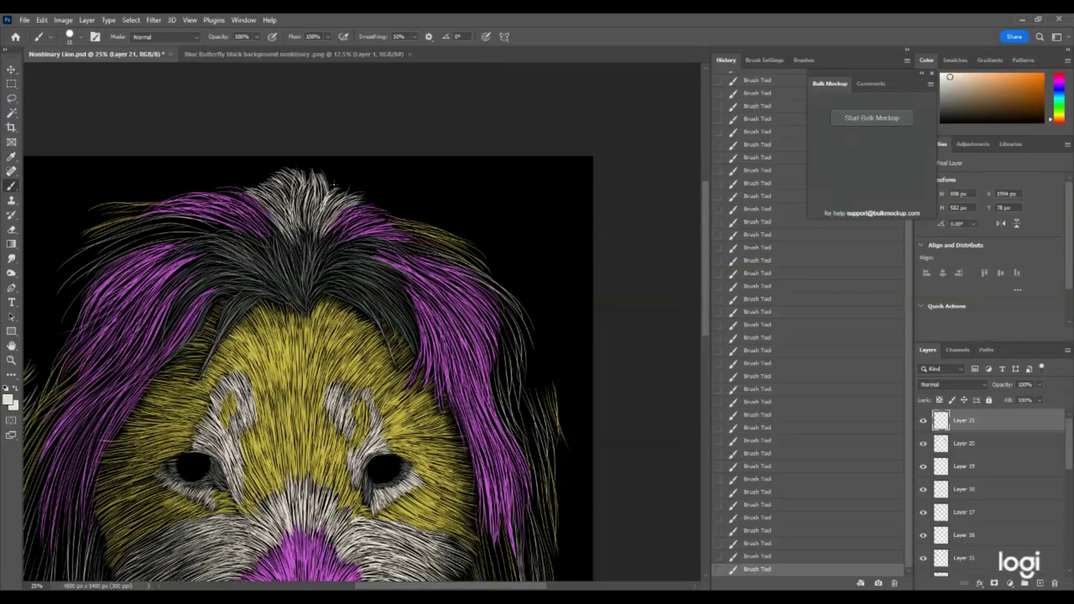
Step: Paint cream strokes in the grey band between the two pink tufts left of the crown
left_click(11, 360)
left_click_drag(407, 338, 360, 318)
left_click(11, 186)
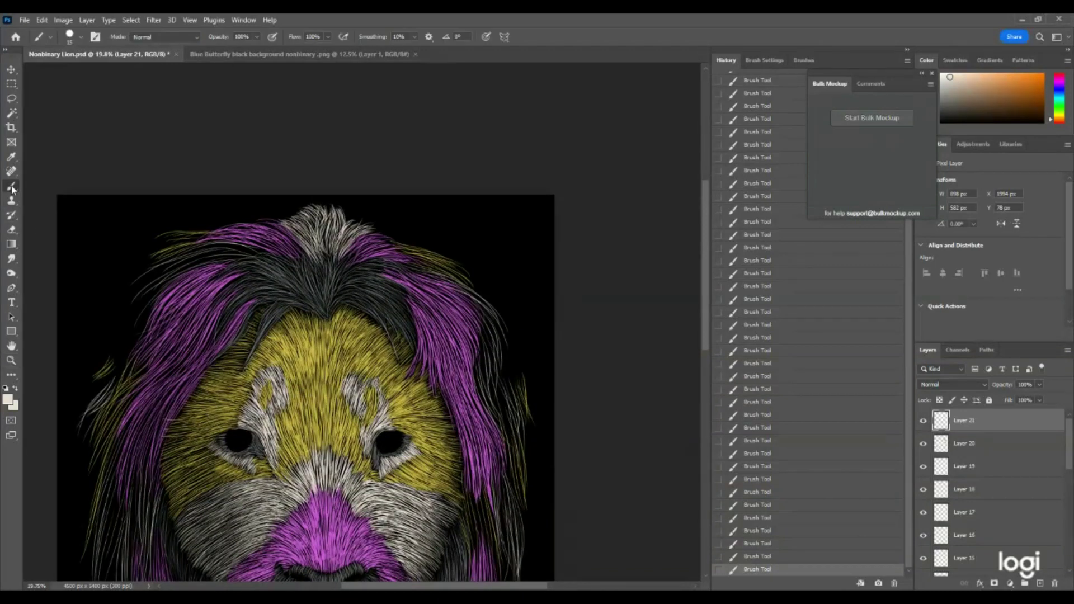
left_click_drag(271, 254, 213, 244)
left_click_drag(261, 246, 216, 241)
left_click_drag(258, 254, 215, 247)
mouse_move(256, 254)
left_mouse_down()
mouse_move(209, 250)
mouse_move(218, 255)
mouse_move(167, 278)
mouse_move(176, 267)
left_mouse_up()
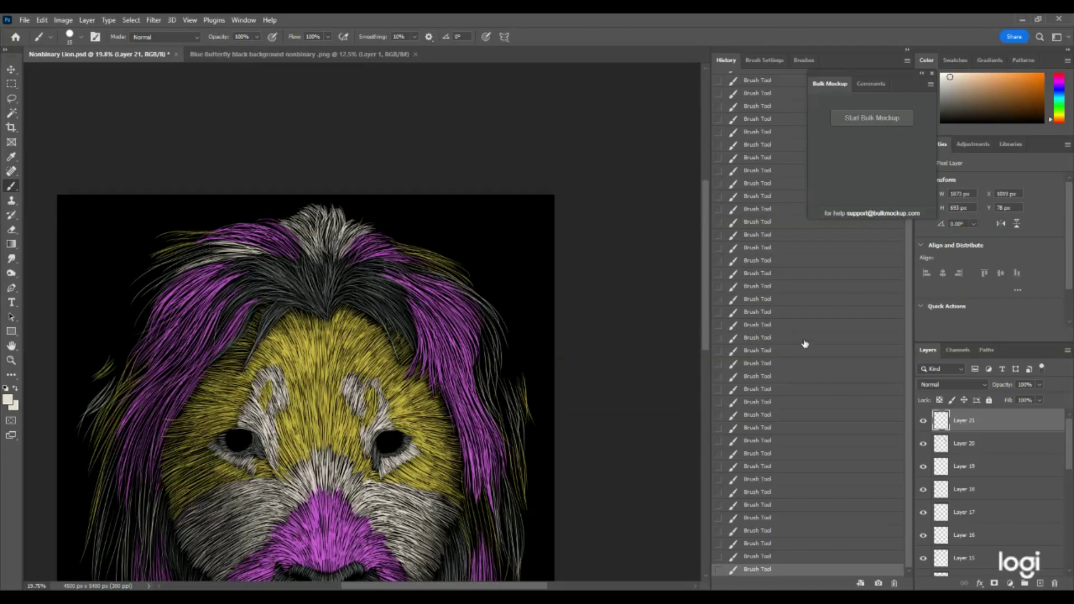
Step: Check the Layer 3 sketch and continue the cream band outward over the upper left pink tuft
scroll(984, 487, "down", 6)
left_click(923, 519)
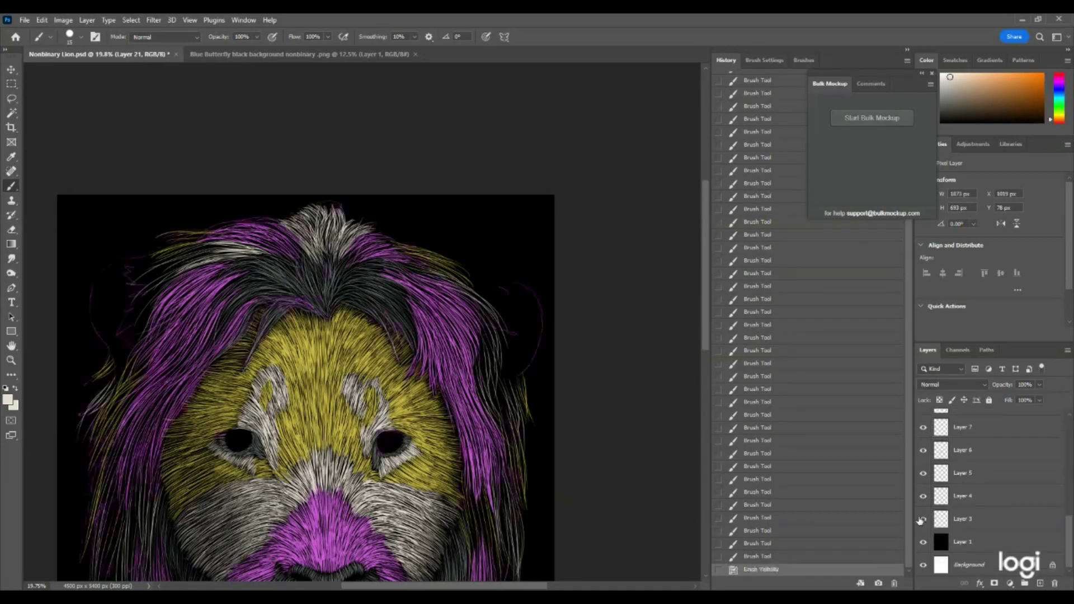
left_click(922, 519)
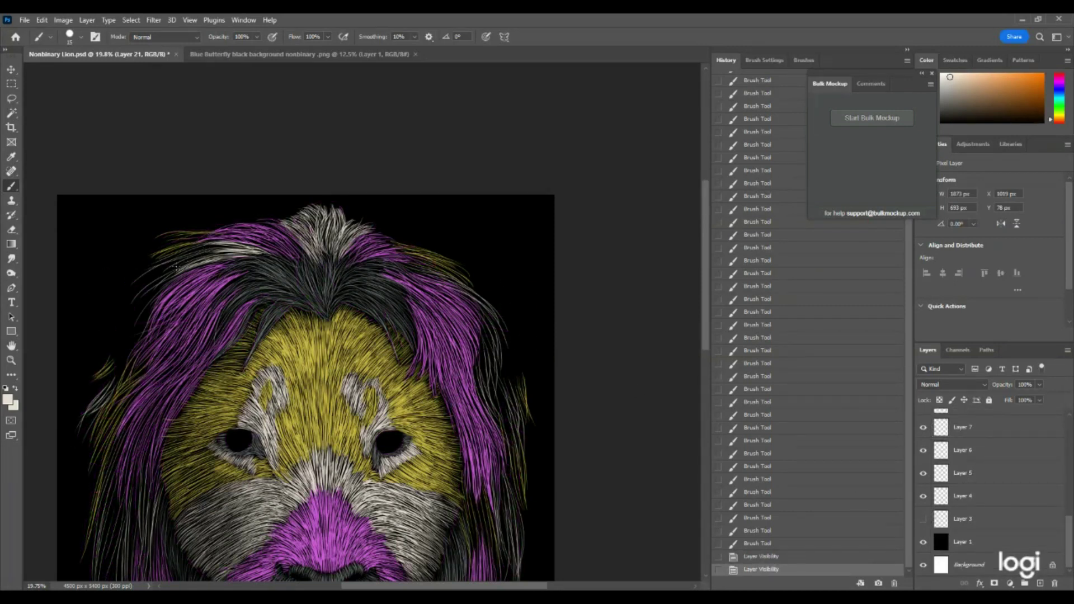
left_click_drag(214, 259, 178, 274)
left_click_drag(210, 261, 163, 285)
left_click_drag(187, 273, 141, 308)
left_click_drag(172, 280, 139, 307)
left_click_drag(179, 272, 139, 301)
left_click_drag(176, 274, 140, 298)
left_click_drag(227, 253, 159, 275)
mouse_move(195, 255)
left_mouse_down()
mouse_move(148, 275)
mouse_move(185, 258)
left_mouse_up()
left_click_drag(201, 257, 178, 263)
left_click_drag(228, 248, 186, 258)
left_click_drag(223, 246, 191, 251)
left_click_drag(222, 240, 185, 249)
left_click_drag(223, 239, 190, 246)
Step: Paint cream strokes down the outer edge of the upper left mane beside the pink tuft
left_click_drag(159, 290, 140, 330)
left_click_drag(161, 295, 139, 338)
left_click_drag(154, 301, 134, 347)
left_click_drag(143, 323, 131, 350)
left_click_drag(148, 293, 132, 346)
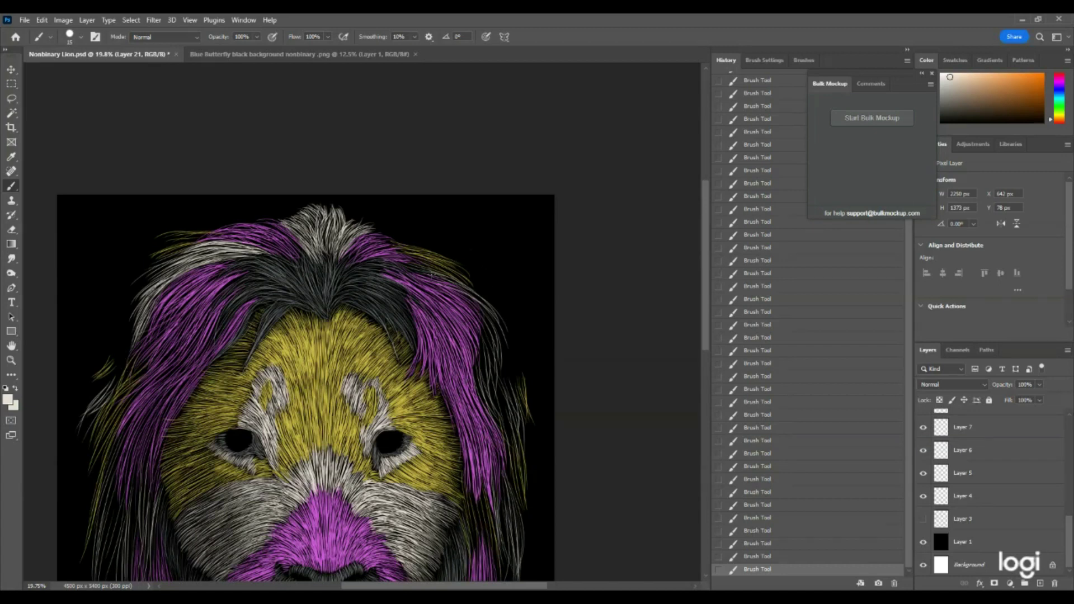
Step: Paint long cream strokes along the top and down the outer edge of the mane right of the pink tuft
mouse_move(429, 273)
left_mouse_down()
mouse_move(462, 284)
mouse_move(493, 320)
left_mouse_up()
left_click_drag(481, 302, 509, 338)
mouse_move(481, 304)
left_mouse_down()
mouse_move(504, 348)
mouse_move(497, 376)
mouse_move(496, 367)
left_mouse_up()
mouse_move(480, 323)
left_mouse_down()
mouse_move(499, 403)
mouse_move(494, 381)
left_mouse_up()
left_click_drag(487, 391, 490, 397)
left_click_drag(479, 324, 495, 412)
left_click_drag(478, 353, 495, 422)
mouse_move(482, 385)
left_mouse_down()
mouse_move(499, 430)
mouse_move(506, 421)
left_mouse_up()
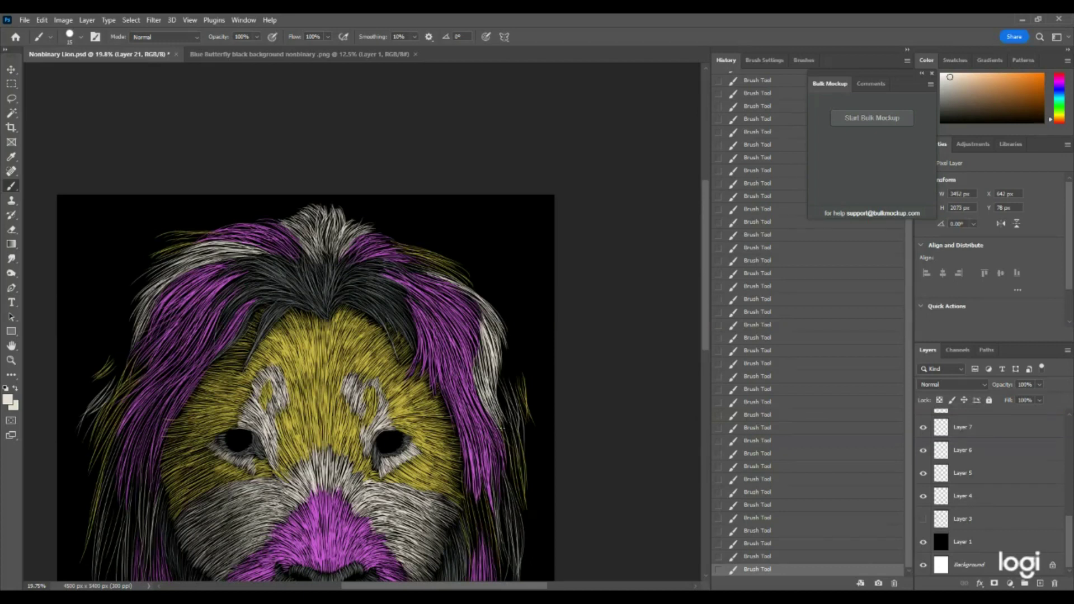
Step: Extend the cream lock on the outer right mane downward with tapering strokes
left_click(923, 519)
scroll(531, 353, "down", 2)
left_click(505, 368)
left_click(505, 368)
left_click(505, 368)
left_click(505, 368)
left_click(505, 369)
left_click_drag(498, 369, 509, 385)
left_click_drag(499, 370, 511, 389)
left_click_drag(500, 372, 513, 392)
left_click_drag(502, 375, 515, 393)
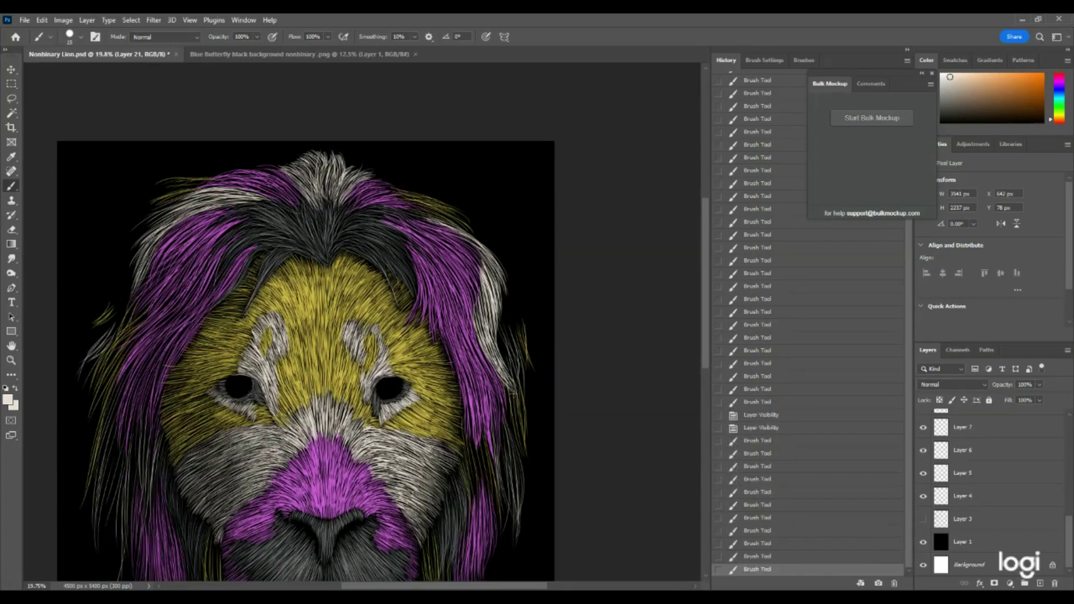
Step: Show the Layer 3 sketch and paint cream strokes in the small tuft on the outer left edge of the mane
scroll(512, 392, "down", 5)
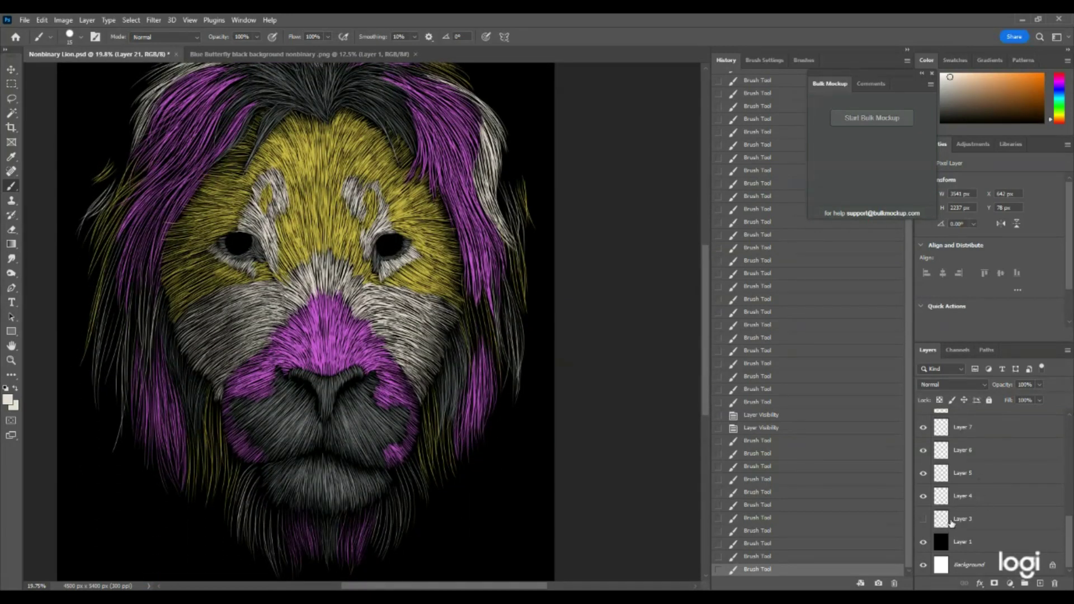
left_click(922, 519)
scroll(84, 201, "down", 1)
left_click(109, 189)
left_click(109, 187)
left_click(108, 184)
left_click(107, 183)
left_click(106, 180)
left_click_drag(108, 179, 99, 193)
left_click_drag(107, 182, 94, 203)
left_click_drag(104, 189, 90, 207)
left_click_drag(102, 194, 92, 208)
left_click_drag(106, 190, 84, 214)
left_click_drag(99, 201, 77, 218)
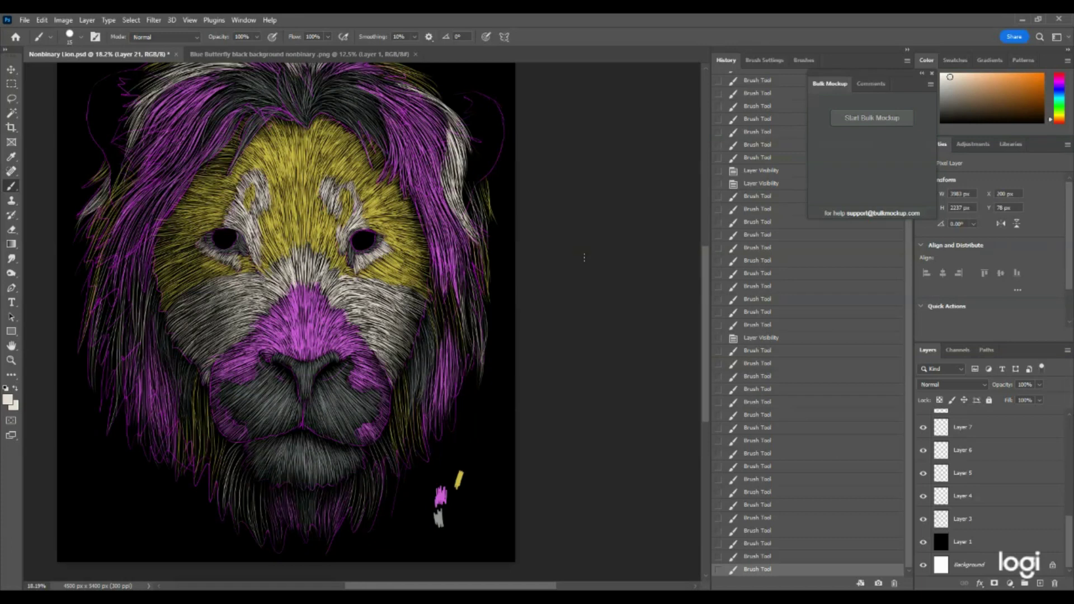
Step: Thicken the lower end of the cream lock on the outer right mane, and hide the Layer 3 sketch
left_click_drag(465, 153, 476, 199)
left_click_drag(467, 180, 476, 223)
left_click_drag(464, 185, 473, 223)
left_click_drag(459, 178, 473, 215)
left_click_drag(461, 186, 479, 239)
left_click_drag(468, 196, 483, 243)
left_click_drag(476, 212, 488, 252)
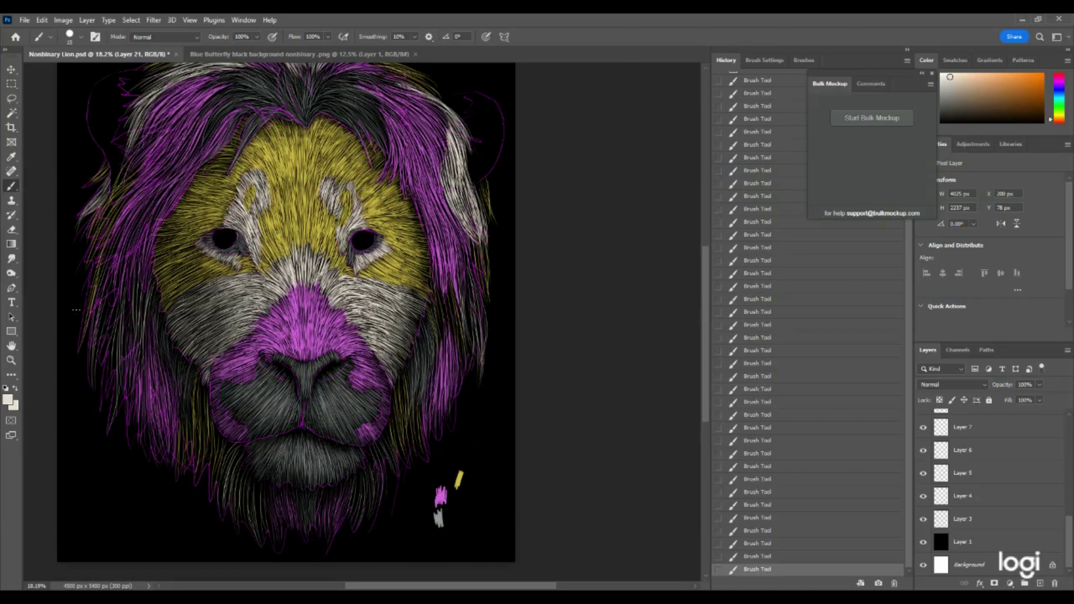
left_click(923, 519)
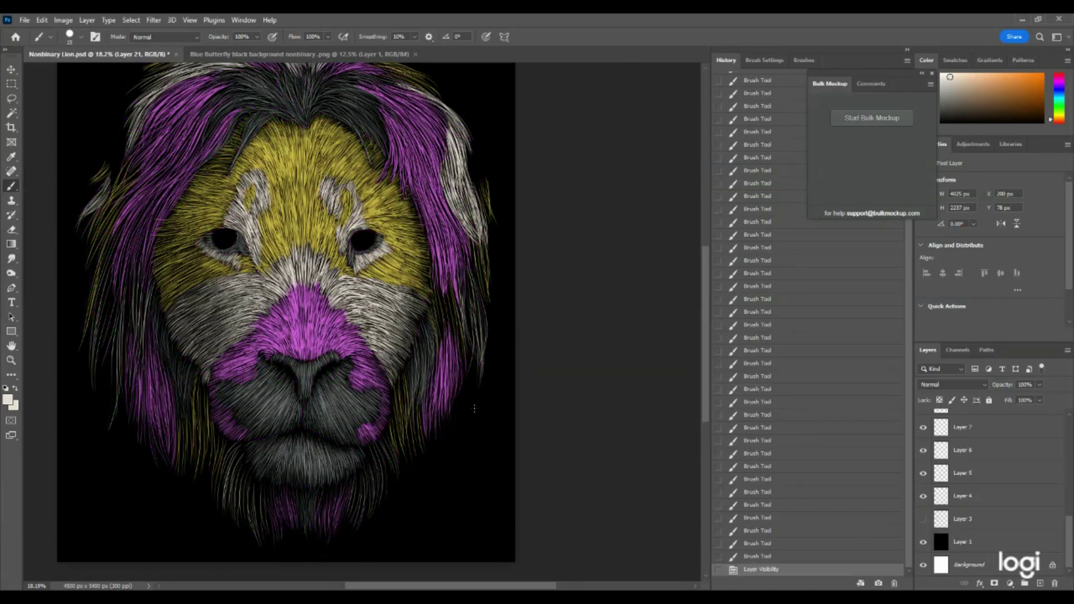
Step: Paint long, dense cream strokes in the lower left mane, between the upper and lower pink locks and outward from them
left_click_drag(149, 279, 140, 335)
left_click_drag(142, 313, 142, 369)
mouse_move(143, 302)
left_mouse_down()
mouse_move(140, 346)
mouse_move(140, 327)
left_mouse_up()
left_click_drag(144, 279, 140, 319)
mouse_move(142, 273)
left_mouse_down()
mouse_move(140, 336)
mouse_move(138, 321)
left_mouse_up()
mouse_move(140, 272)
left_mouse_down()
mouse_move(134, 338)
mouse_move(132, 297)
mouse_move(132, 332)
left_mouse_up()
left_click_drag(134, 295, 133, 335)
left_click_drag(135, 294, 130, 339)
left_click_drag(131, 280, 128, 330)
left_click_drag(131, 282, 123, 324)
left_click_drag(127, 274, 123, 336)
left_click_drag(124, 294, 122, 341)
left_click_drag(125, 335, 121, 391)
mouse_move(124, 313)
left_mouse_down()
mouse_move(116, 386)
mouse_move(116, 363)
left_mouse_up()
left_click_drag(119, 311, 112, 371)
left_click_drag(122, 291, 115, 341)
left_click_drag(123, 289, 106, 352)
left_click_drag(114, 317, 106, 355)
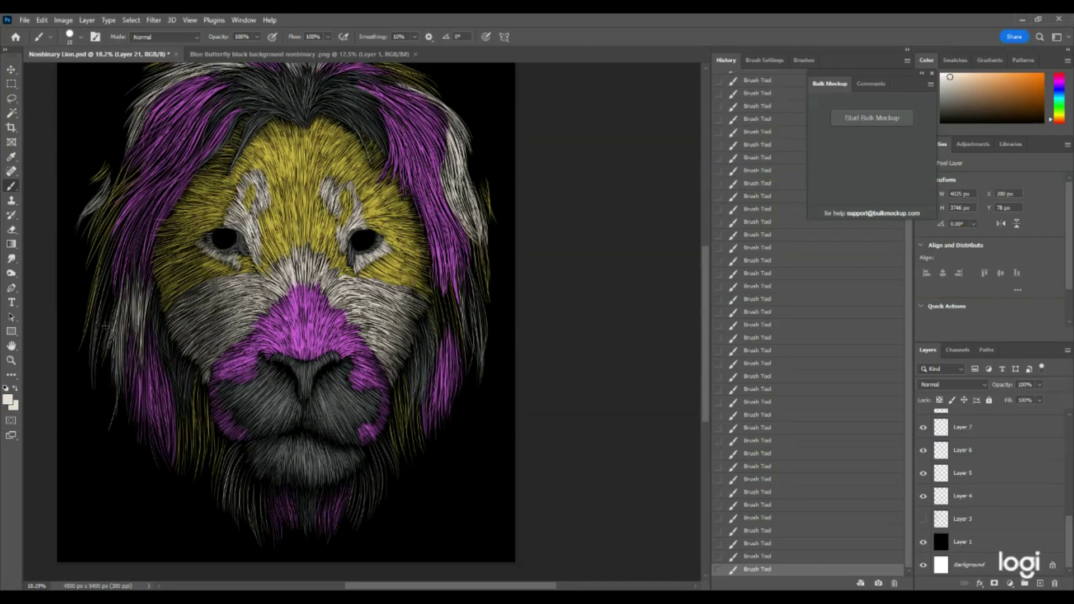
Step: Extend the cream lock to the outer left edge of the mane with long tapering strokes
left_click_drag(116, 291, 106, 333)
left_click_drag(119, 264, 104, 320)
mouse_move(122, 229)
left_mouse_down()
mouse_move(101, 301)
mouse_move(109, 255)
left_mouse_up()
mouse_move(122, 227)
left_mouse_down()
mouse_move(98, 268)
mouse_move(93, 311)
left_mouse_up()
left_click_drag(110, 263, 96, 320)
left_click_drag(114, 255, 99, 336)
left_click_drag(107, 294, 92, 377)
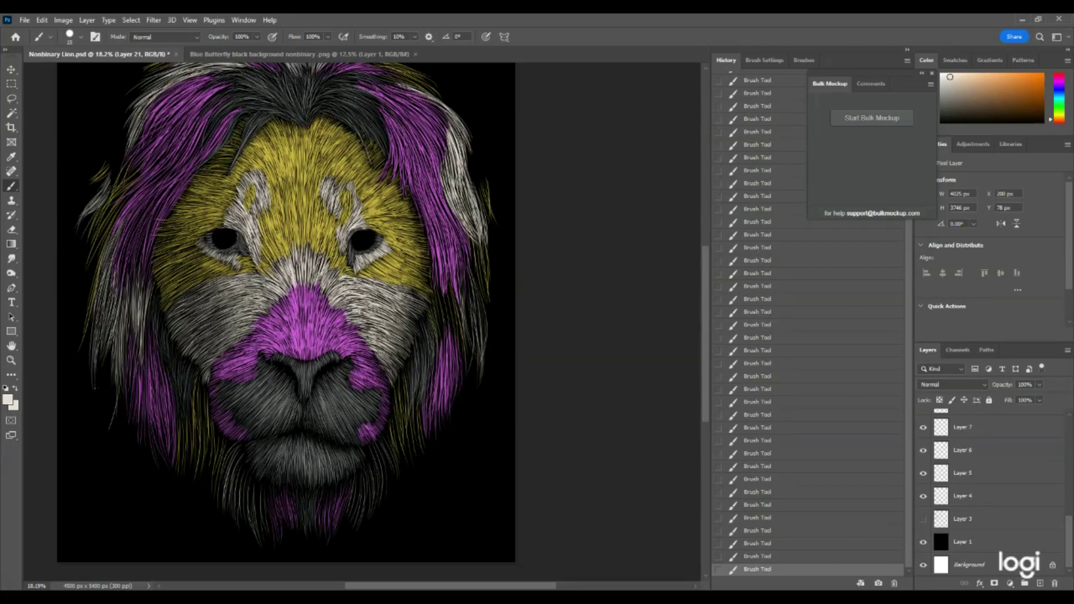
Step: Thicken the outer left cream lock and carry short cream strokes up along the edge of the pink lock
left_click_drag(97, 315, 91, 382)
left_click_drag(103, 314, 98, 353)
left_click_drag(110, 313, 107, 332)
mouse_move(123, 292)
left_mouse_down()
mouse_move(120, 358)
mouse_move(121, 343)
left_mouse_up()
left_click_drag(112, 272, 104, 334)
mouse_move(114, 244)
left_mouse_down()
mouse_move(100, 306)
mouse_move(101, 276)
left_mouse_up()
left_click_drag(124, 231, 110, 249)
left_click_drag(132, 210, 118, 231)
mouse_move(117, 237)
left_mouse_down()
mouse_move(108, 256)
mouse_move(111, 245)
left_mouse_up()
left_click_drag(110, 256, 106, 276)
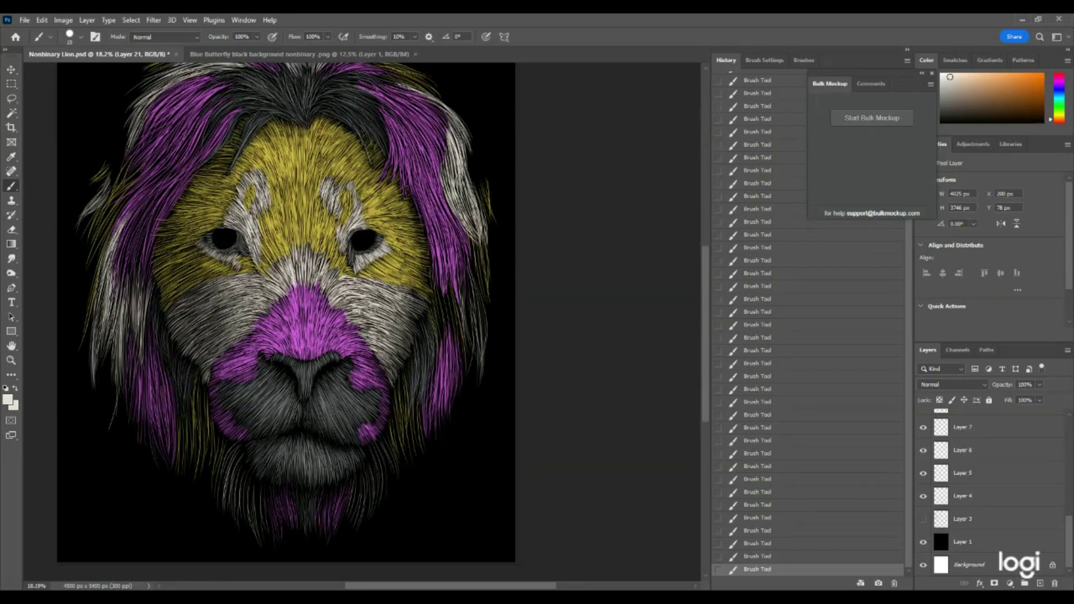
Step: Paint cream strokes in the beard tufts on both sides of the chin
scroll(114, 383, "down", 3)
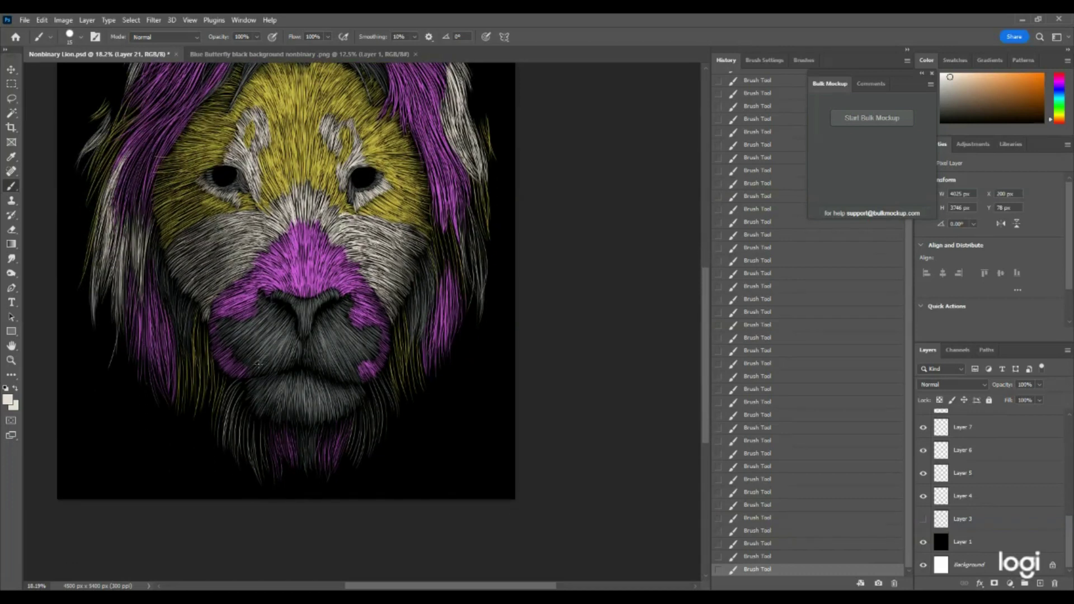
left_click_drag(264, 435, 271, 472)
left_click_drag(256, 414, 268, 478)
left_click_drag(250, 403, 246, 425)
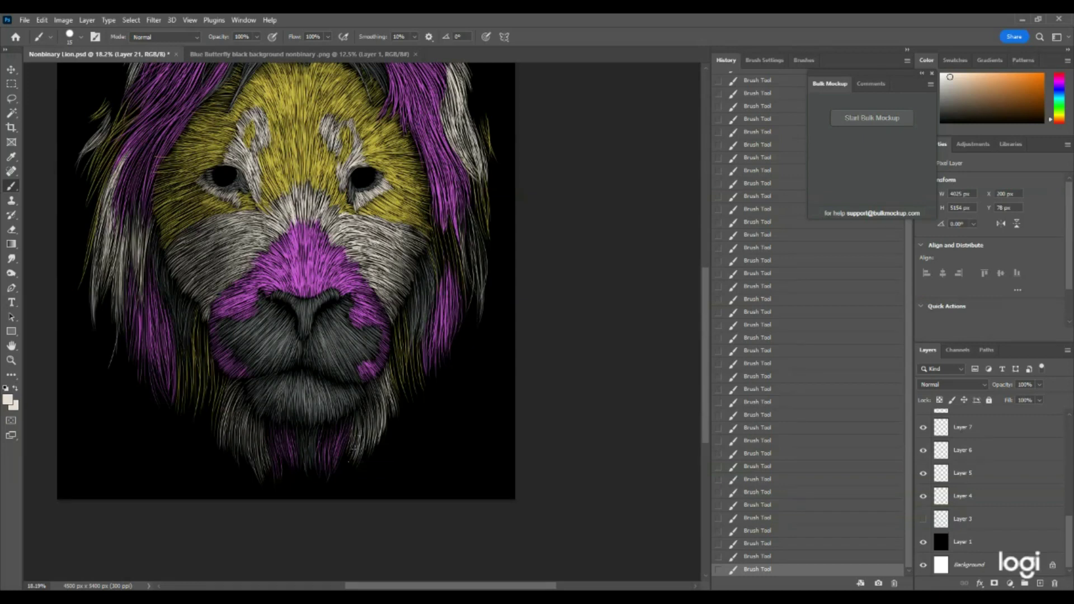
Step: Add a new layer on top with yellow as the foreground colour, and save the document
scroll(286, 280, "up", 3)
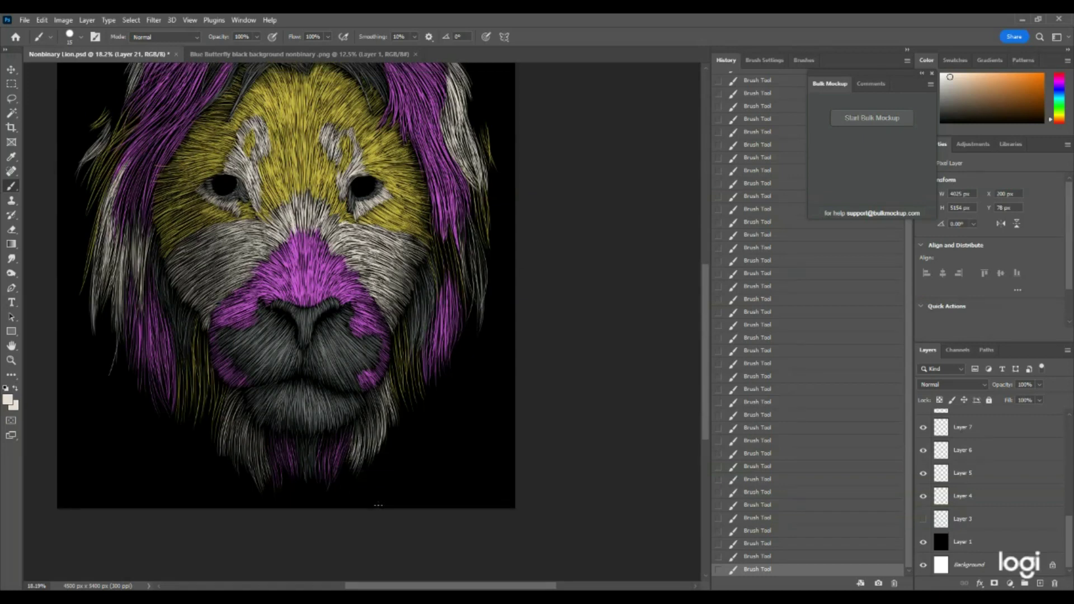
key("z")
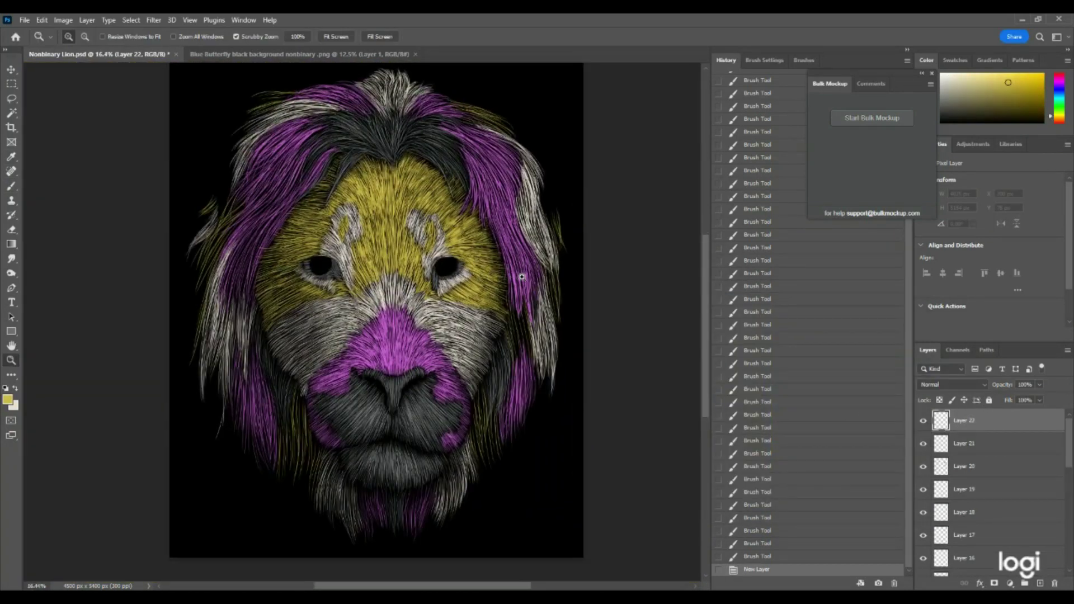
left_click(923, 420)
left_click(923, 421)
left_click(24, 19)
left_click(48, 143)
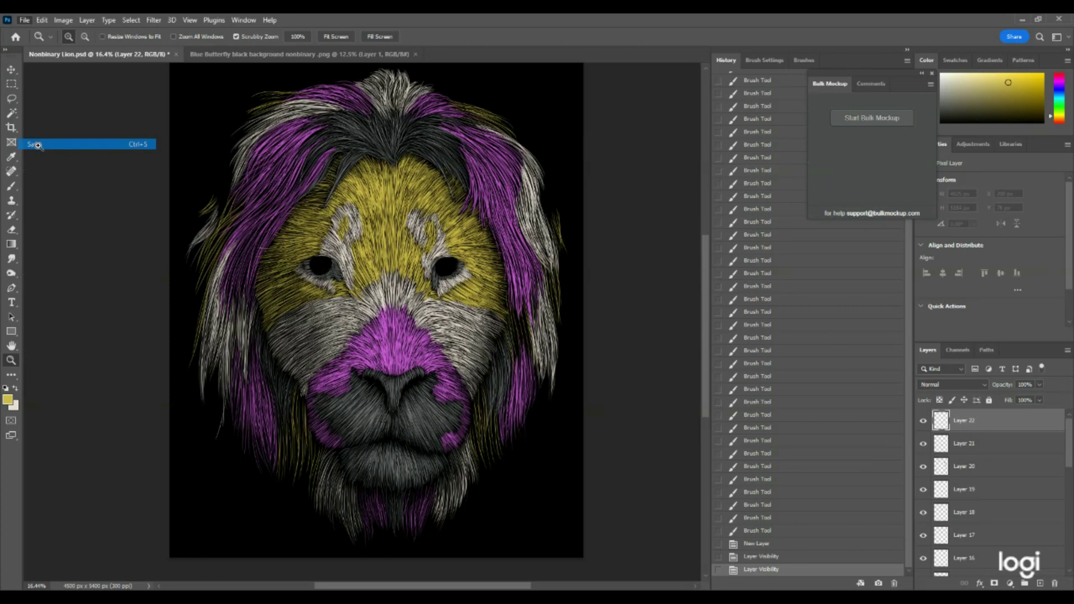
Step: Paint yellow strokes in the lower mane lock between the left pink lock and the muzzle
scroll(343, 210, "up", 2)
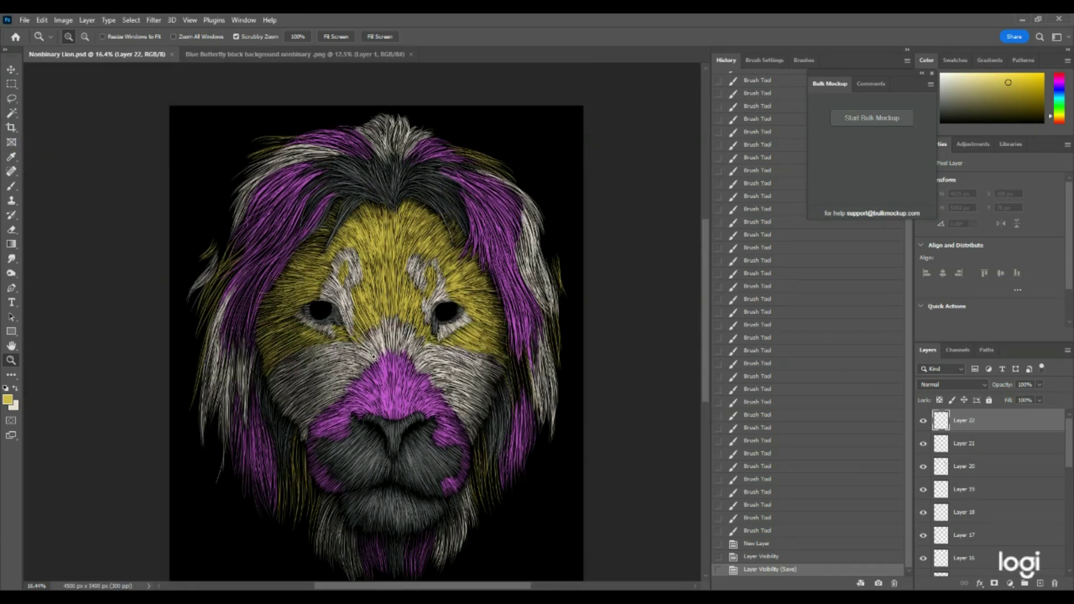
scroll(373, 356, "down", 1)
scroll(446, 377, "down", 1)
scroll(396, 419, "up", 2)
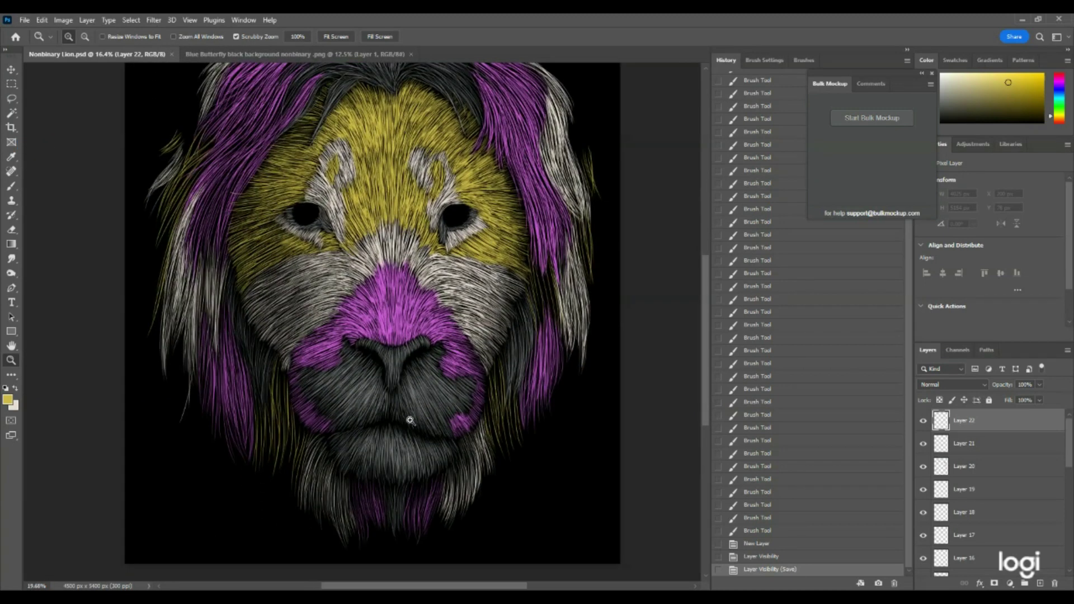
left_click(12, 186)
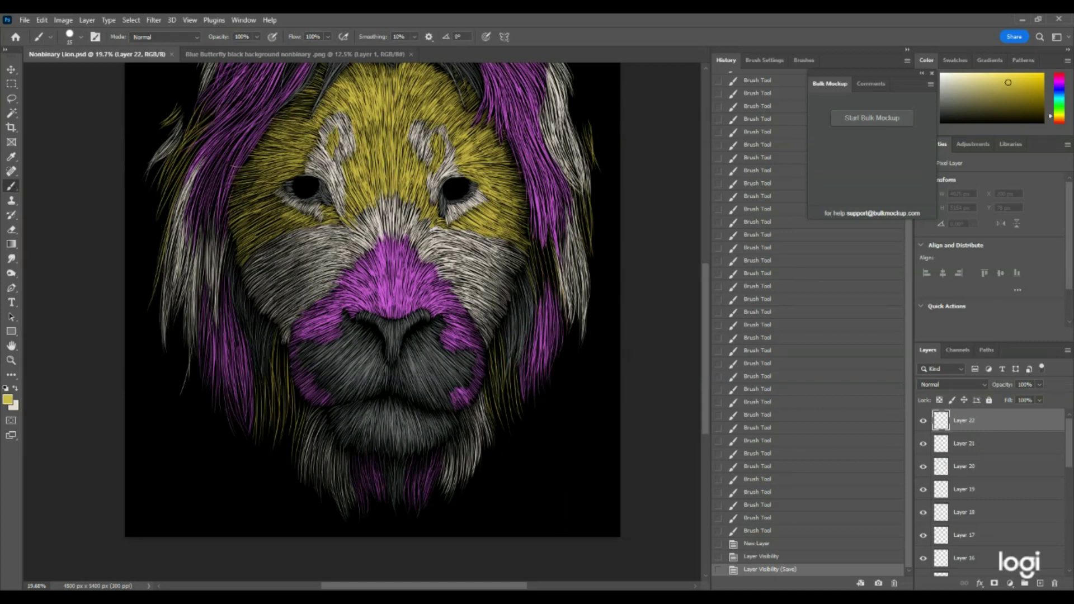
left_click_drag(306, 404, 298, 457)
mouse_move(300, 442)
left_mouse_down()
mouse_move(294, 471)
mouse_move(294, 454)
left_mouse_up()
left_click_drag(303, 409, 296, 439)
mouse_move(301, 404)
left_mouse_down()
mouse_move(296, 431)
mouse_move(294, 411)
left_mouse_up()
mouse_move(295, 405)
left_mouse_down()
mouse_move(292, 390)
mouse_move(289, 420)
left_mouse_up()
mouse_move(290, 394)
left_mouse_down()
mouse_move(287, 437)
mouse_move(288, 411)
left_mouse_up()
mouse_move(289, 363)
left_mouse_down()
mouse_move(280, 338)
mouse_move(281, 352)
left_mouse_up()
left_click_drag(287, 414, 282, 363)
left_click_drag(281, 367, 280, 341)
left_click_drag(281, 361, 280, 341)
mouse_move(278, 388)
left_mouse_down()
mouse_move(279, 341)
mouse_move(278, 349)
left_mouse_up()
left_click_drag(275, 392, 276, 369)
left_click_drag(280, 426, 276, 377)
left_click_drag(281, 446, 274, 386)
left_click_drag(275, 403, 273, 376)
left_click_drag(274, 435, 260, 388)
left_click_drag(258, 430, 269, 367)
left_click_drag(257, 408, 262, 393)
mouse_move(270, 416)
left_mouse_down()
mouse_move(269, 388)
mouse_move(275, 403)
mouse_move(282, 395)
left_mouse_up()
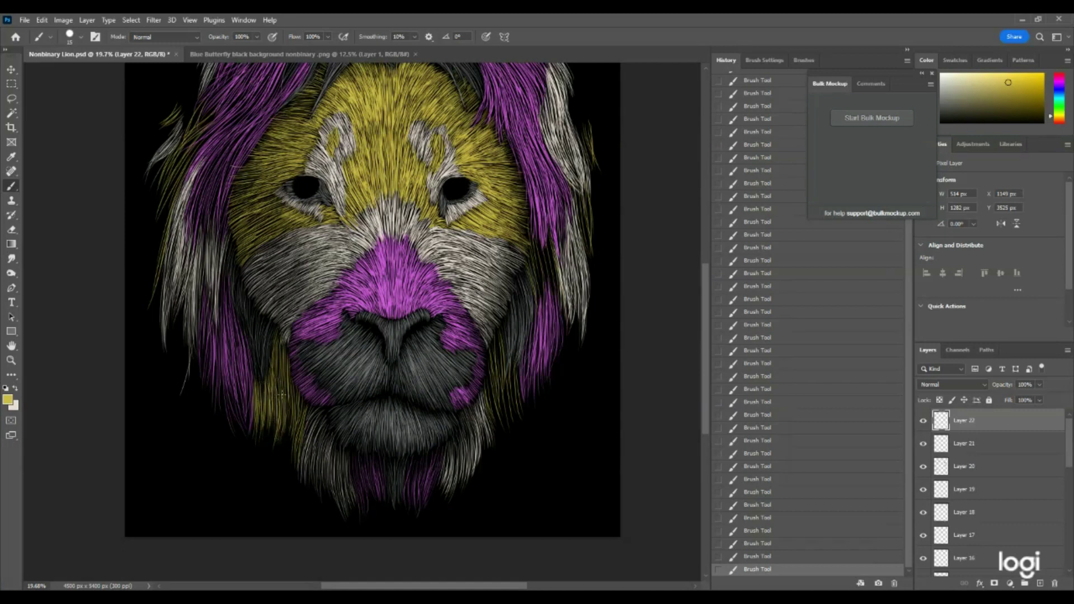
Step: Paint matching yellow strokes in the lower mane lock between the muzzle and the right pink lock
left_click_drag(498, 331, 495, 324)
left_click_drag(498, 374, 501, 350)
left_click_drag(501, 366, 502, 348)
left_click_drag(491, 390, 485, 359)
left_click_drag(498, 420, 493, 400)
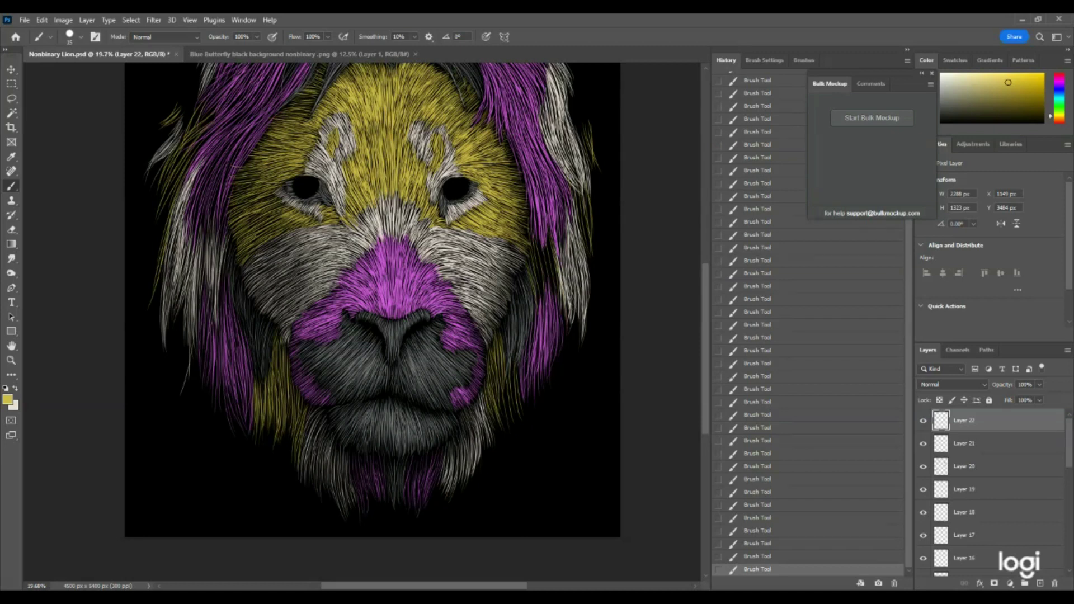
left_click_drag(492, 393, 499, 388)
left_click_drag(512, 394, 513, 370)
left_click_drag(517, 408, 512, 357)
mouse_move(513, 398)
left_mouse_down()
mouse_move(516, 368)
mouse_move(497, 356)
left_mouse_up()
mouse_move(496, 401)
left_mouse_down()
mouse_move(495, 358)
mouse_move(499, 391)
left_mouse_up()
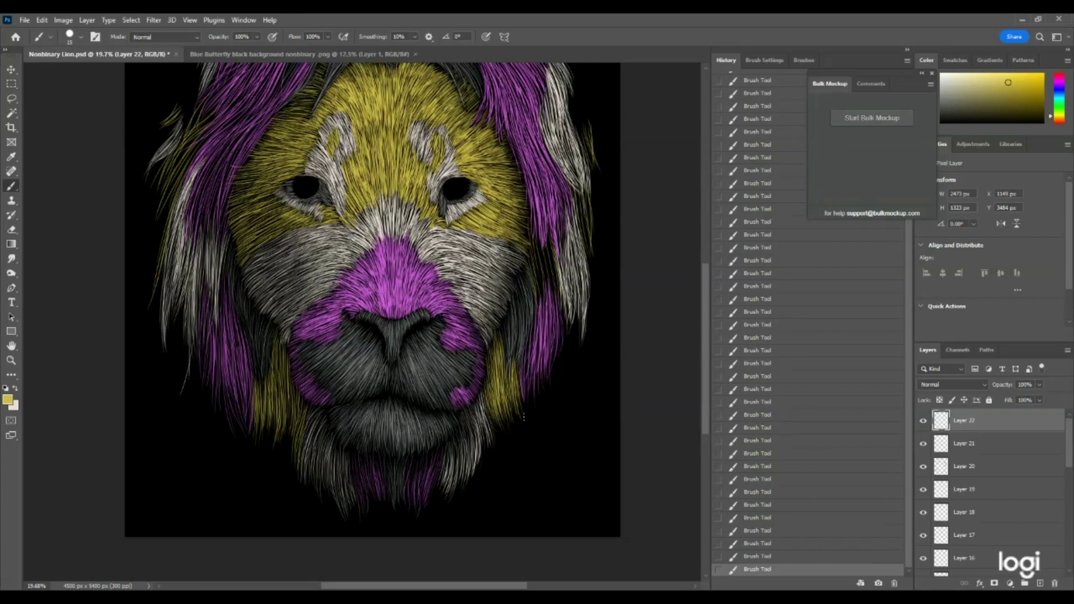
Step: Fill the gap between the upper and lower pink locks of the right mane with yellow strokes
scroll(523, 416, "up", 2)
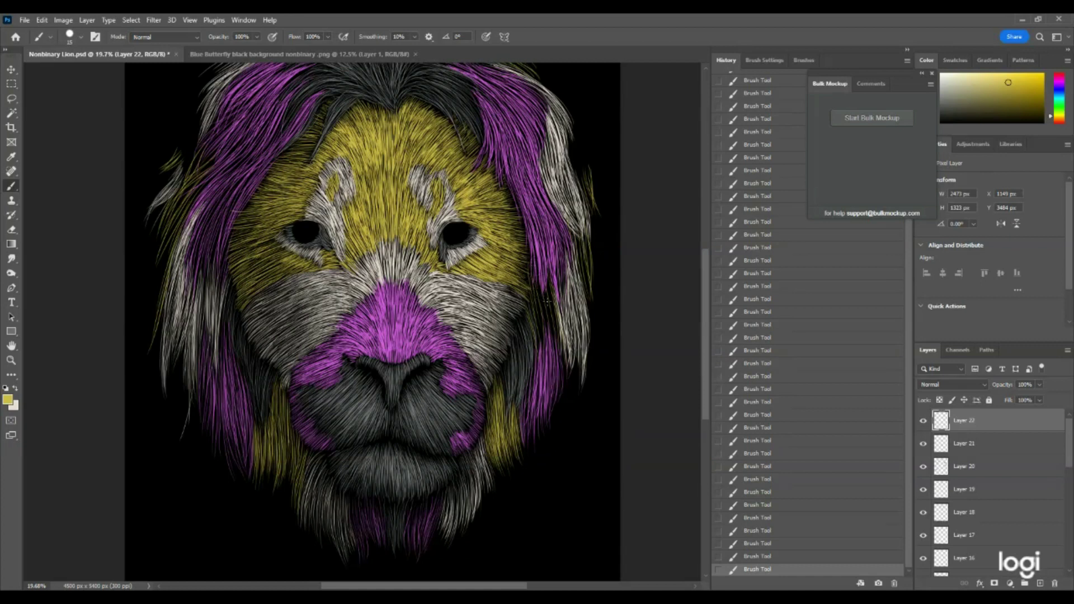
left_click_drag(555, 308, 543, 269)
mouse_move(557, 342)
left_mouse_down()
mouse_move(548, 287)
mouse_move(544, 277)
mouse_move(546, 302)
mouse_move(533, 277)
left_mouse_up()
left_click_drag(540, 340, 531, 285)
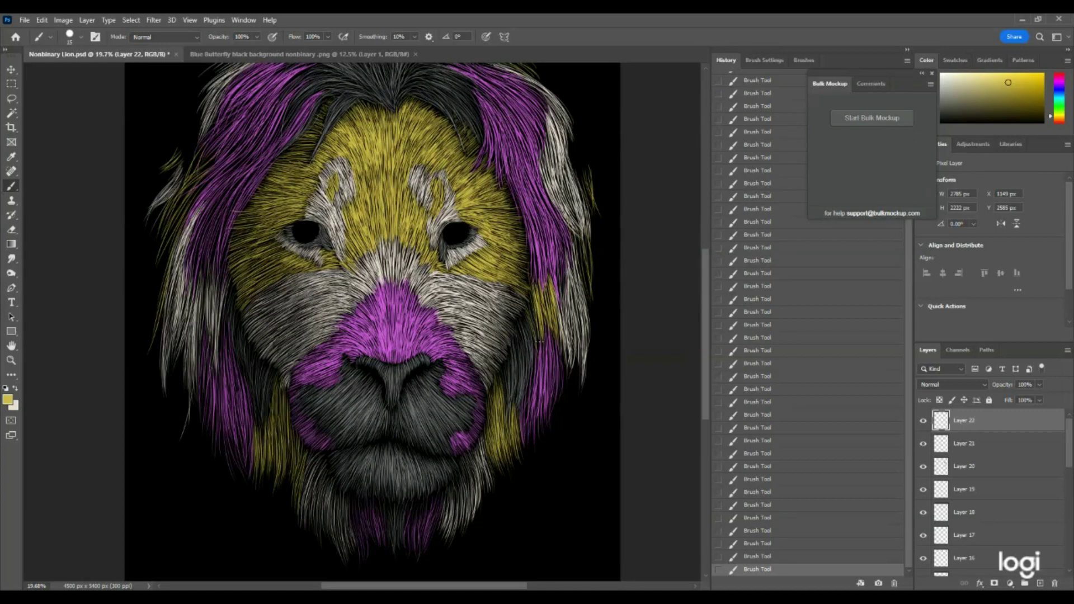
left_click_drag(535, 339, 529, 303)
mouse_move(536, 340)
left_mouse_down()
mouse_move(527, 308)
mouse_move(532, 325)
left_mouse_up()
Step: Paint yellow strokes along the outer right edge of the mane, beside the cream lock
left_click_drag(495, 587, 518, 587)
scroll(361, 321, "up", 3)
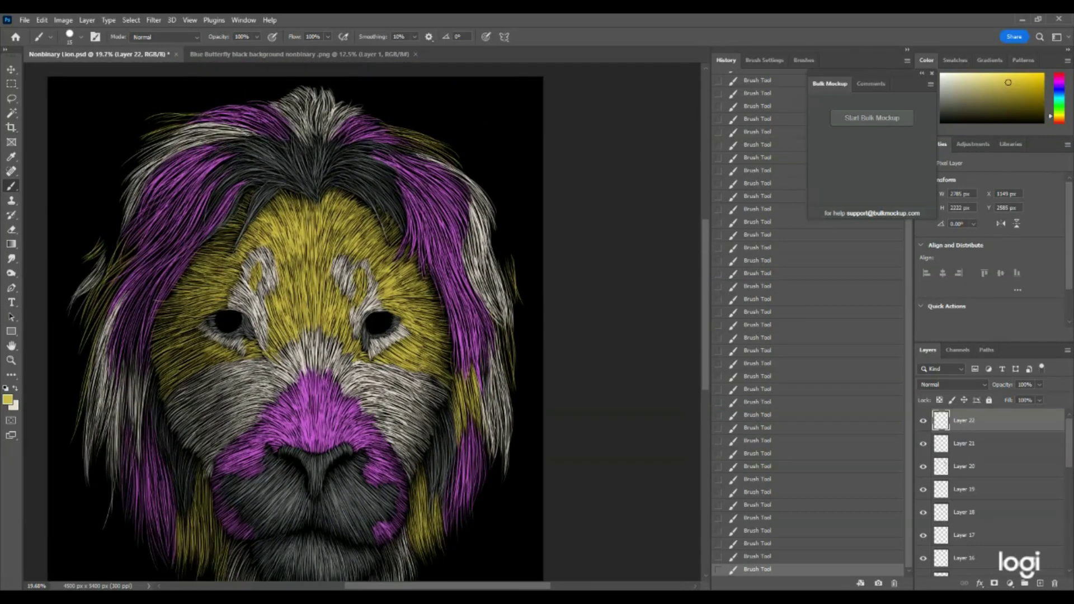
left_click_drag(494, 321, 512, 364)
left_click_drag(509, 344, 512, 381)
left_click_drag(506, 350, 511, 372)
left_click_drag(508, 353, 509, 385)
left_click_drag(503, 351, 513, 392)
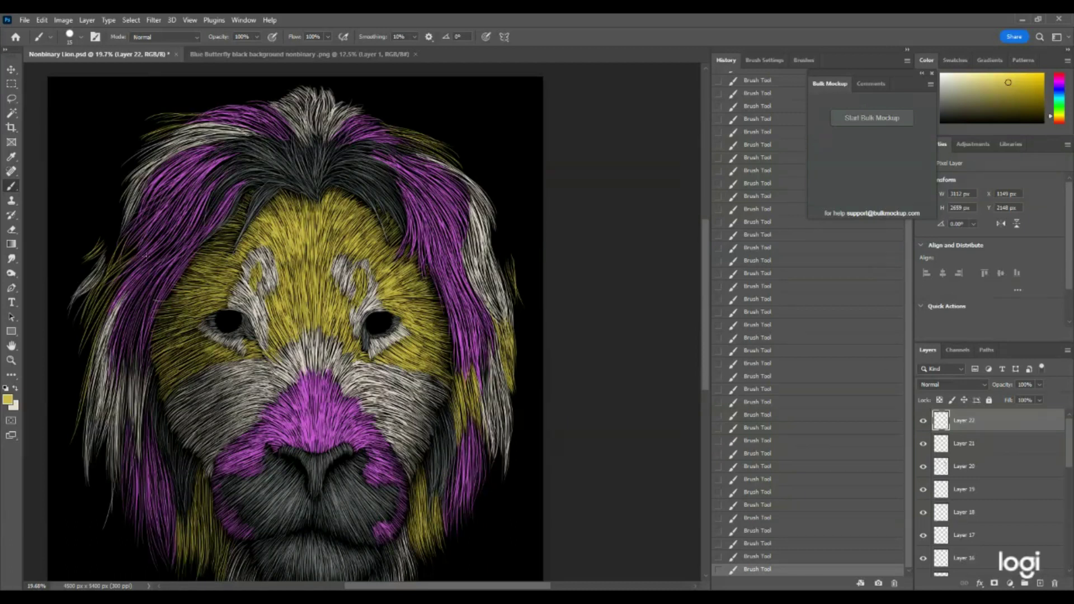
Step: Paint long yellow strokes down the outer left edge of the mane, between the cream tuft and the pink lock
mouse_move(134, 253)
left_mouse_down()
mouse_move(87, 295)
mouse_move(81, 323)
left_mouse_up()
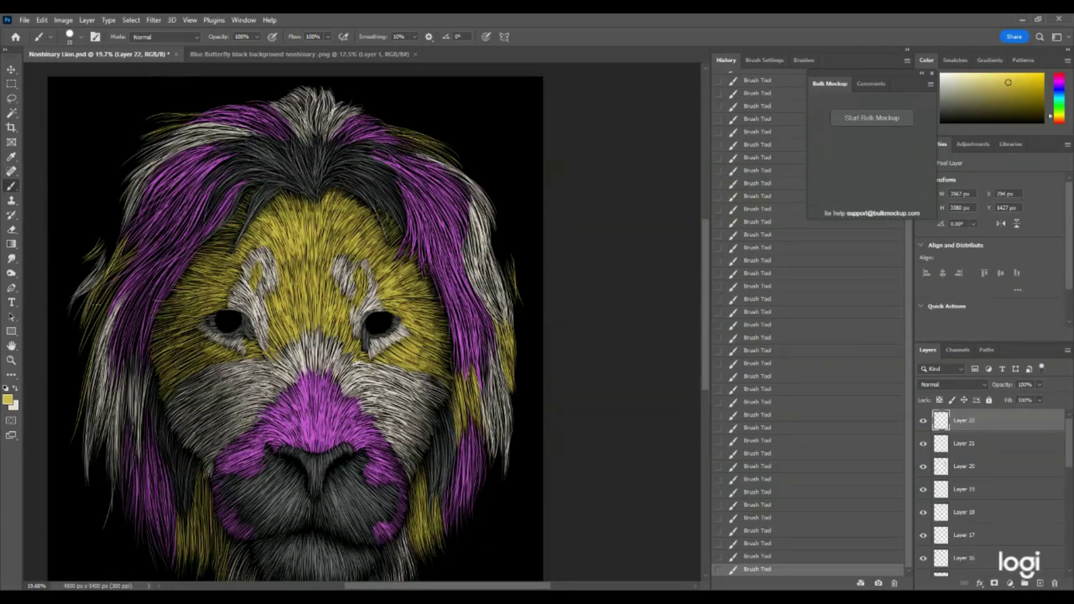
left_click_drag(124, 268, 88, 316)
left_click_drag(127, 267, 85, 342)
left_click_drag(102, 293, 85, 356)
left_click_drag(102, 321, 78, 430)
left_click_drag(85, 386, 84, 444)
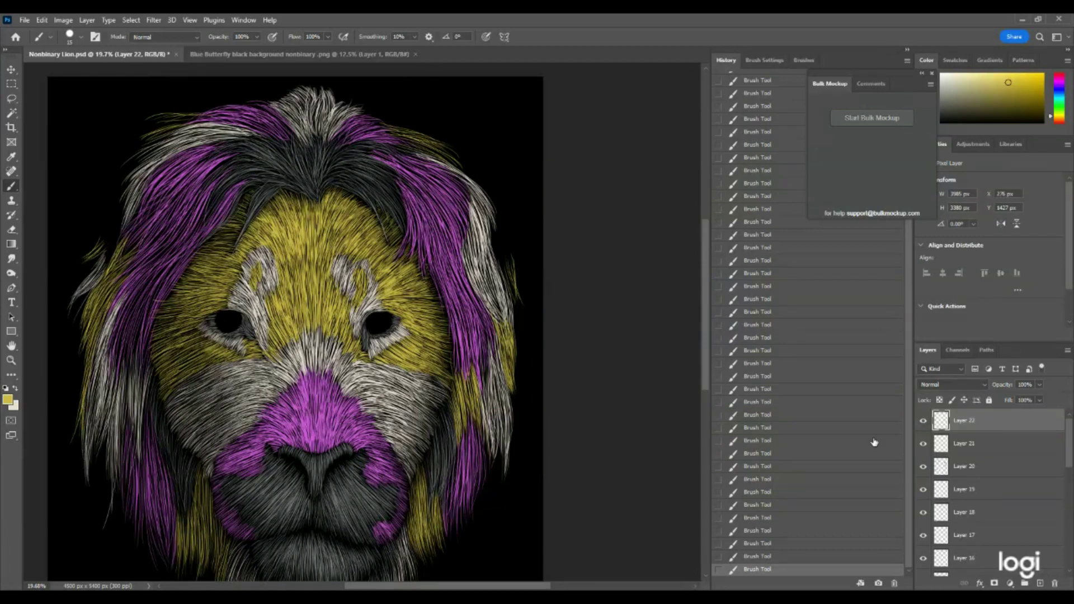
Step: Show the Layer 3 sketch and paint short yellow strokes in the small tuft on the outer left edge of the mane
scroll(959, 534, "down", 5)
left_click(923, 519)
mouse_move(103, 245)
left_mouse_down()
mouse_move(80, 265)
mouse_move(89, 258)
left_mouse_up()
mouse_move(99, 252)
left_mouse_down()
mouse_move(82, 264)
mouse_move(89, 254)
left_mouse_up()
left_click_drag(99, 244, 87, 258)
left_click_drag(89, 252, 80, 262)
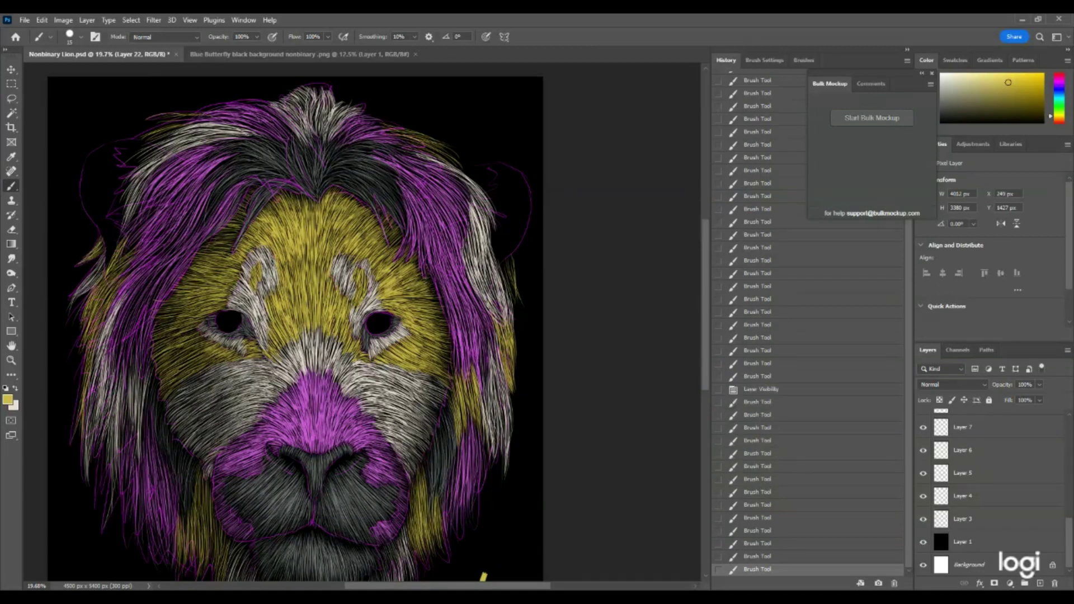
Step: Paint short yellow strokes in the small tuft on the outer right edge of the mane, and check them without the sketch
left_click_drag(509, 255, 512, 269)
left_click_drag(507, 258, 508, 273)
left_click_drag(506, 260, 510, 271)
left_click_drag(506, 260, 508, 272)
left_click_drag(506, 258, 511, 294)
left_click_drag(508, 279, 512, 292)
left_click(923, 519)
left_click(922, 520)
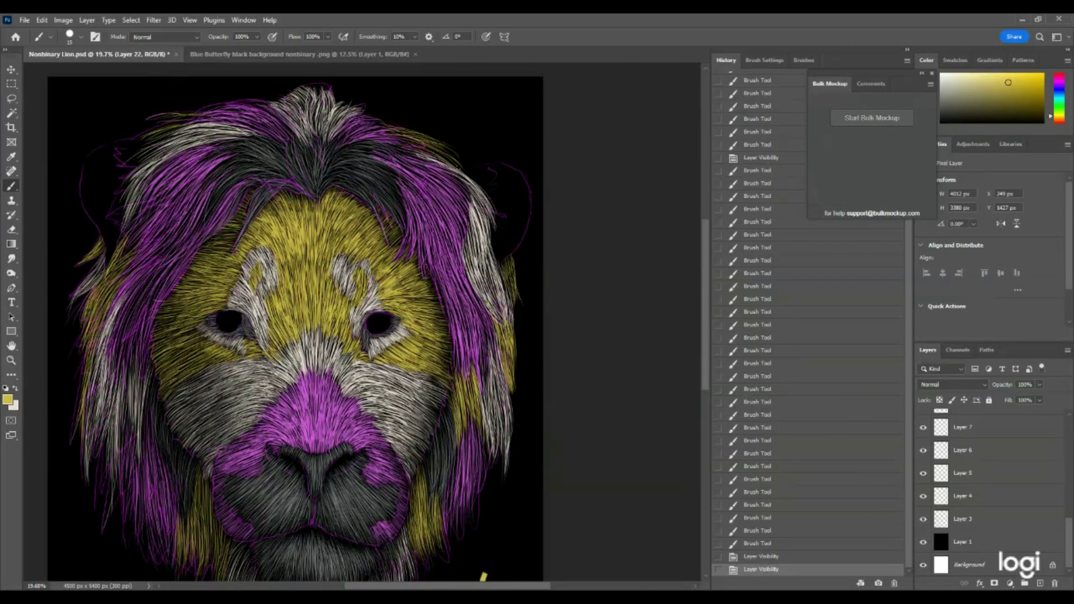
Step: Paint yellow strokes along the upper right crown of the mane, and hide the Layer 3 sketch
left_click_drag(408, 147, 463, 168)
left_click(922, 519)
left_click_drag(375, 124, 455, 160)
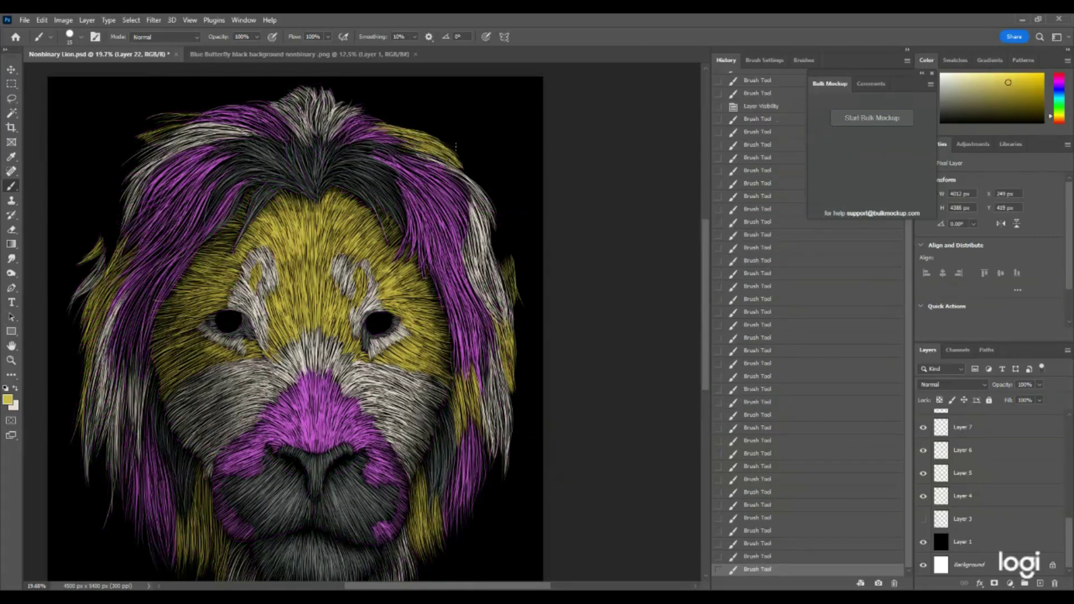
Step: Save the document and show the Layer 3 sketch over the artwork
key("z")
key("ctrl+minus")
key("ctrl+minus")
key("ctrl+s")
left_click(923, 519)
left_click(367, 255)
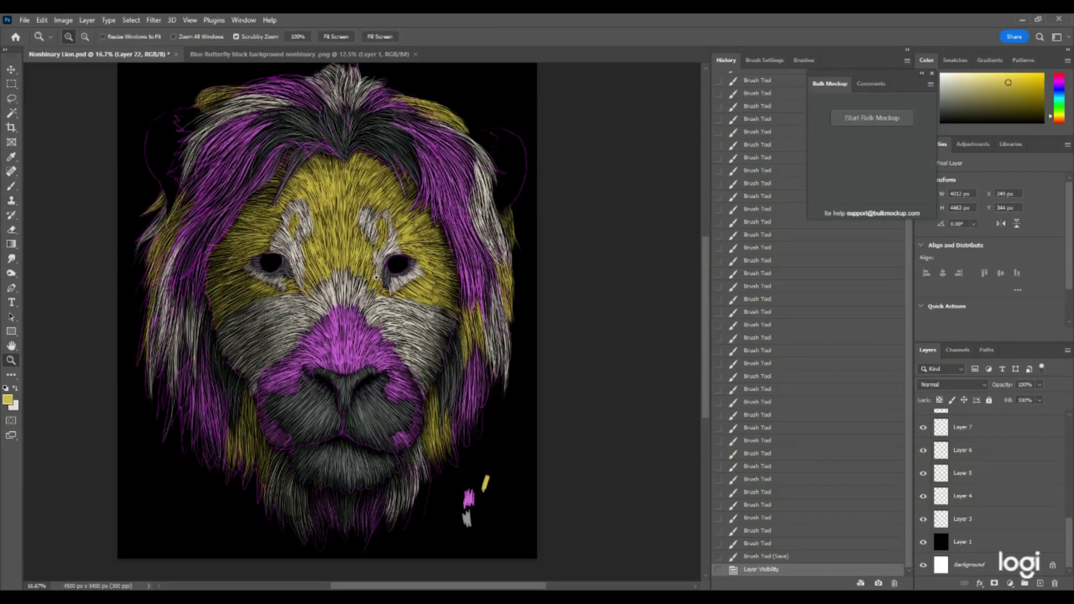
scroll(367, 255, "up", 2)
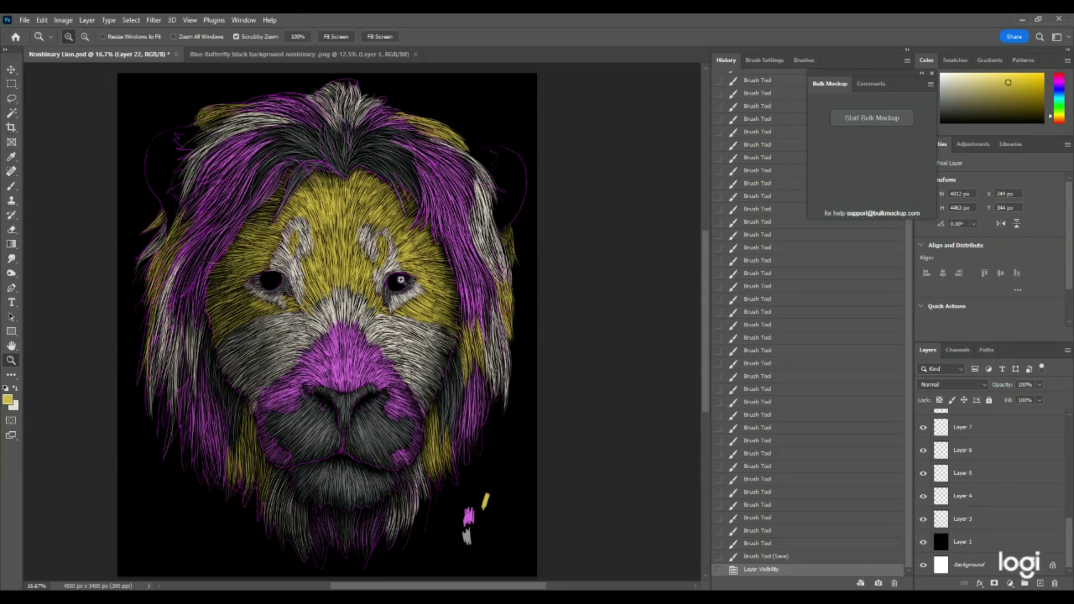
left_click(24, 19)
left_click(32, 145)
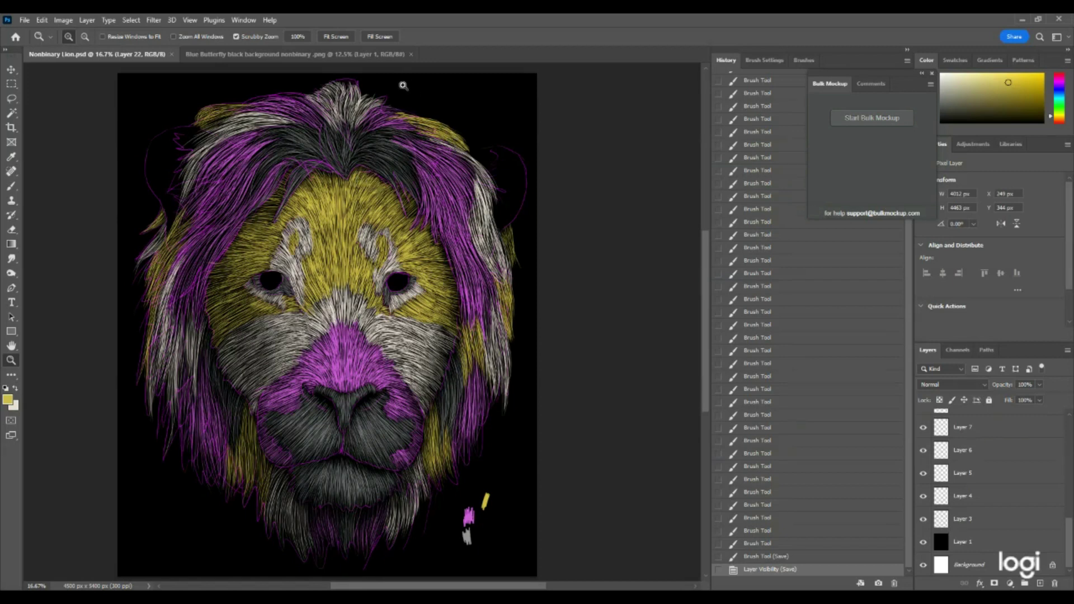
left_click(923, 519)
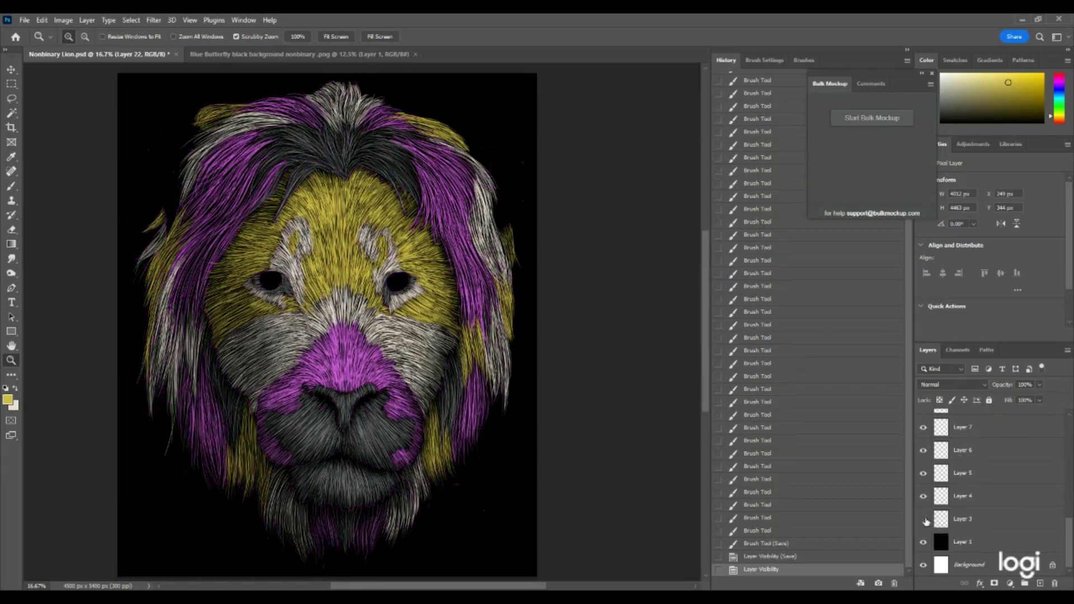
left_click(923, 519)
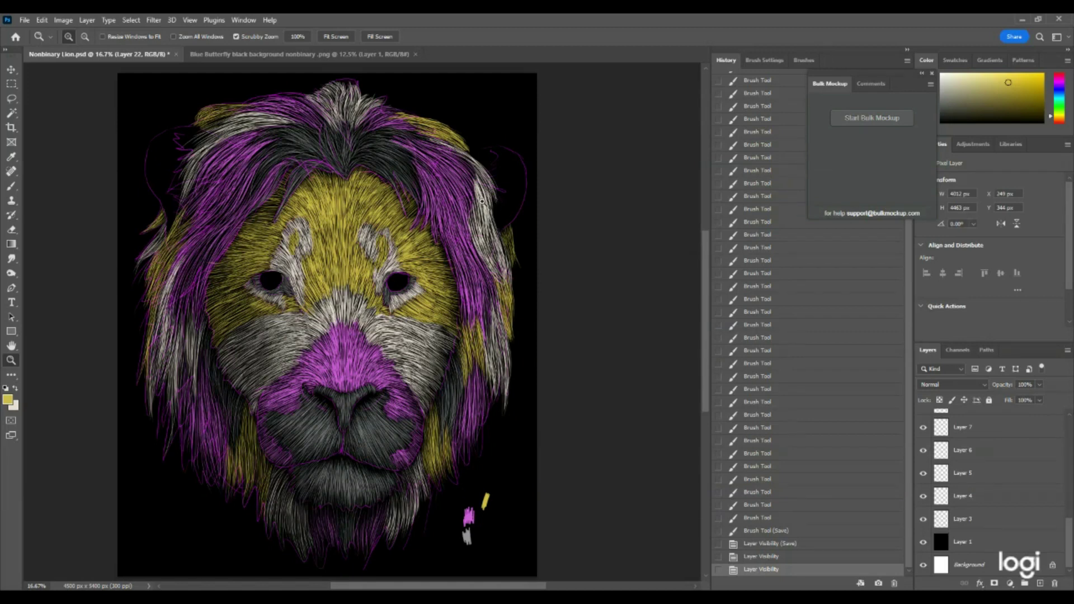
Step: Set the foreground colour to grey #94989a sampled from the grey swatch on the canvas, and add a new layer on top
left_click(6, 400)
left_click(468, 534)
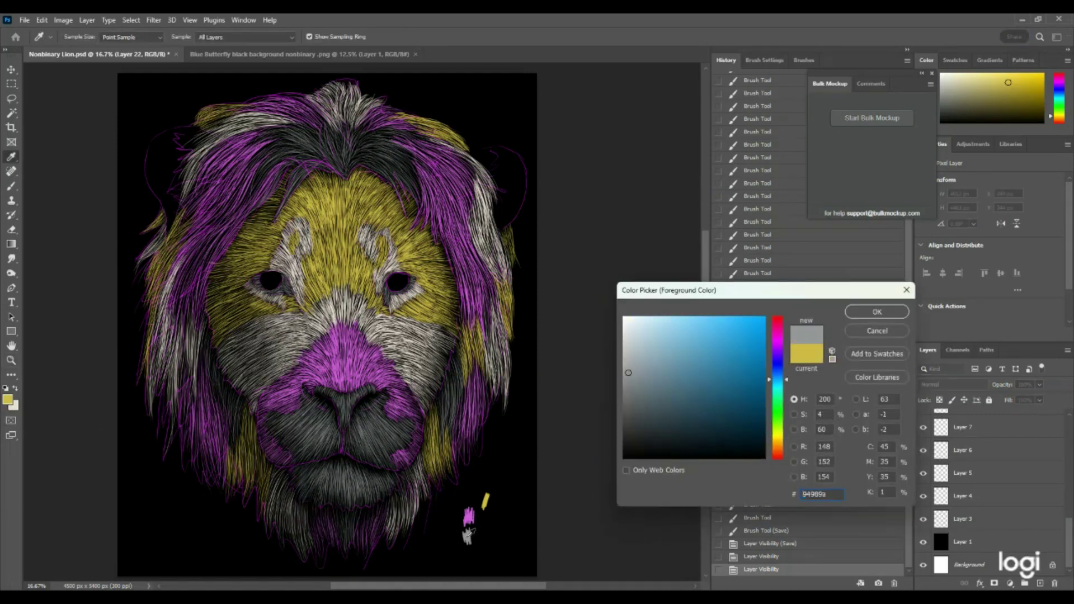
left_click(864, 315)
scroll(917, 431, "up", 5)
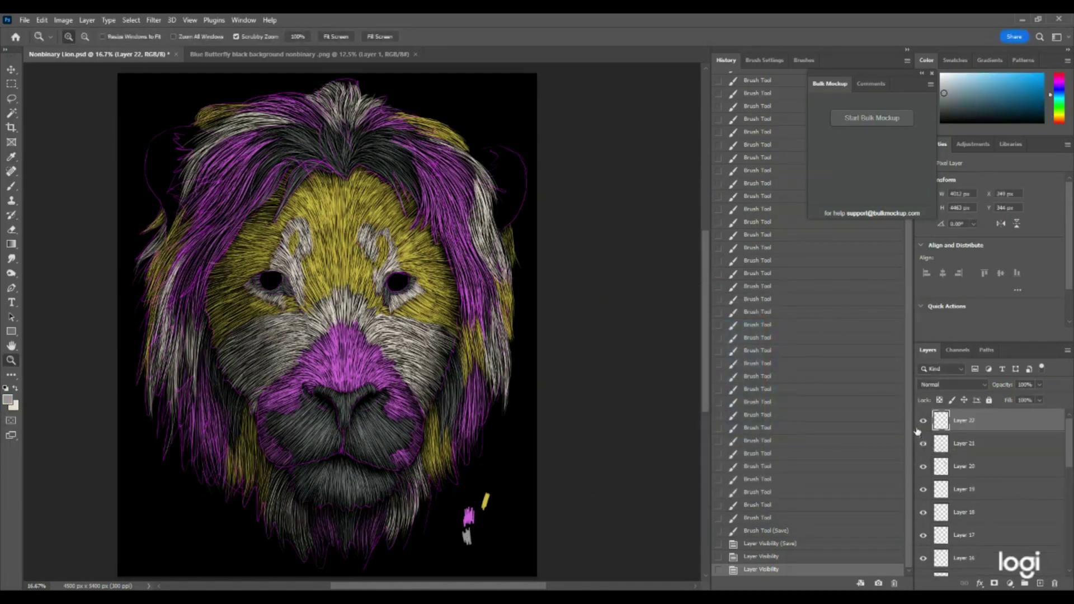
left_click(923, 420)
left_click(923, 421)
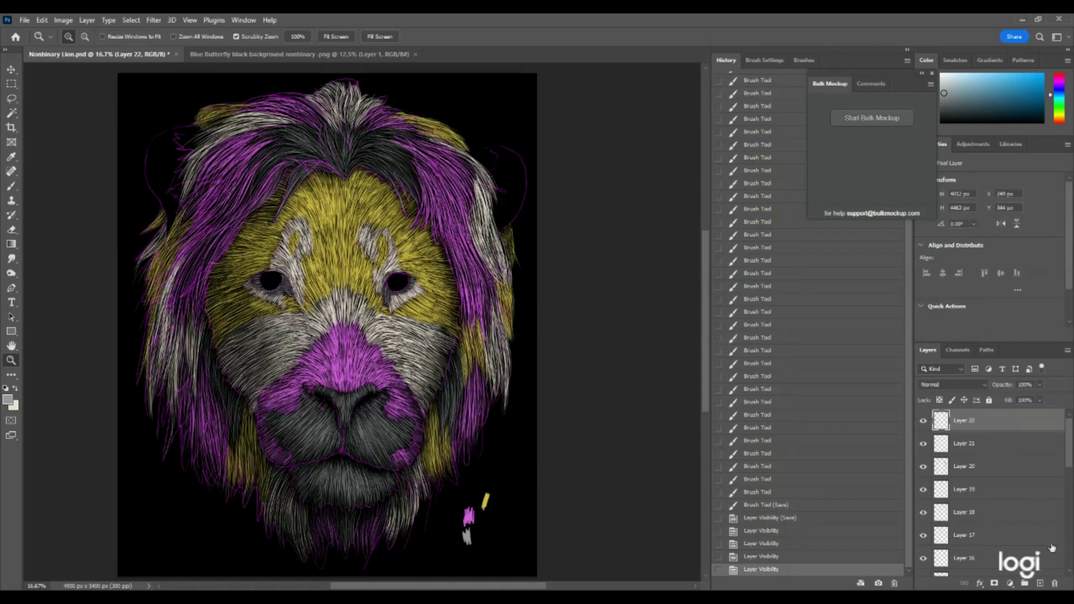
left_click(1040, 584)
Step: Paint short grey fur strokes in the upper and middle part of the right ear, following the sketch outline
left_click_drag(309, 127, 325, 159)
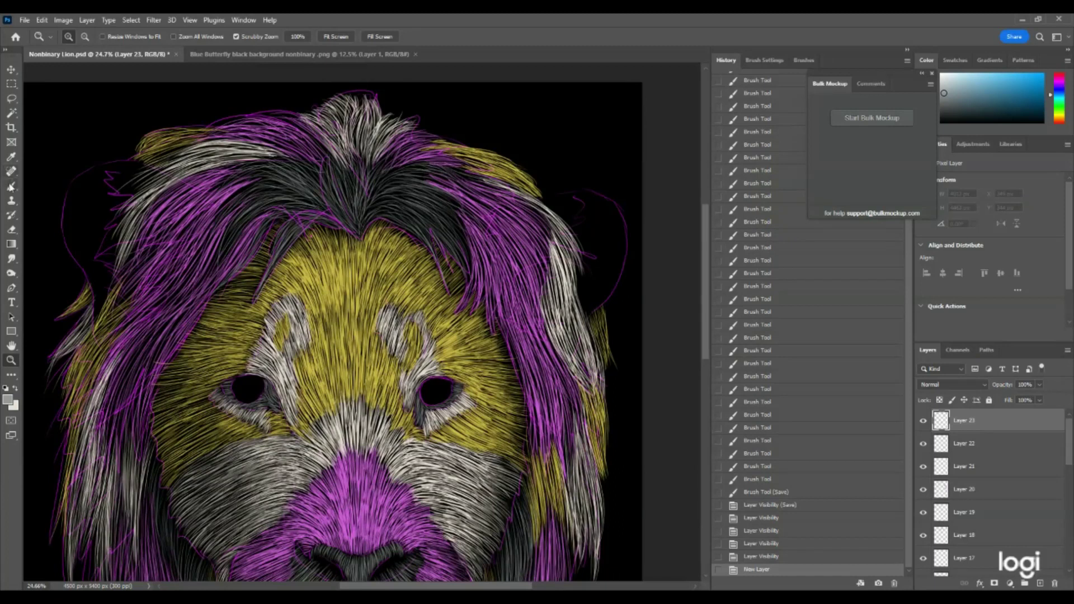
left_click(12, 187)
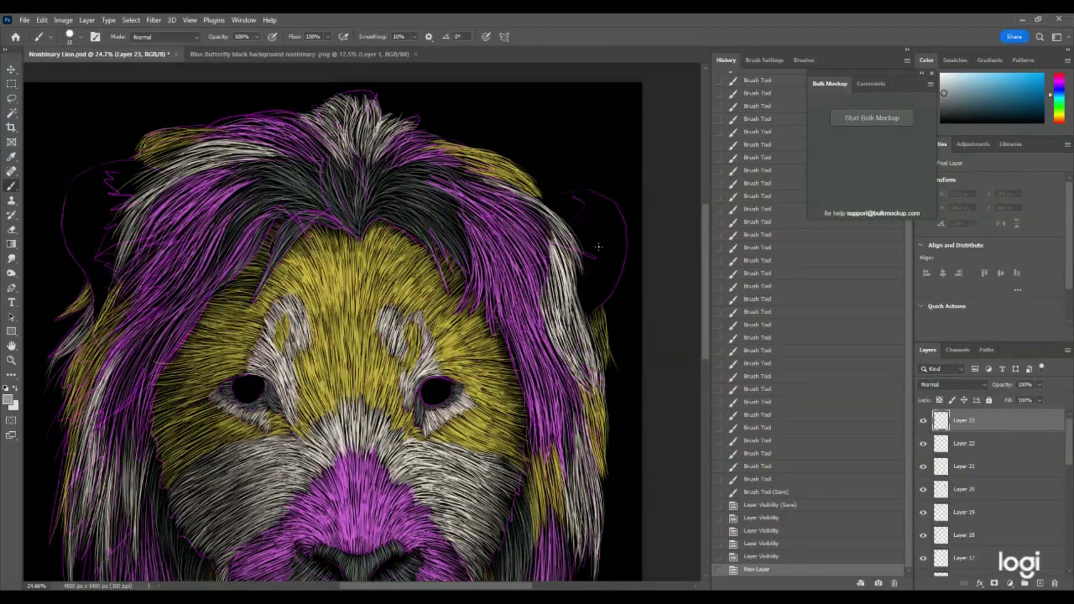
left_click_drag(601, 238, 581, 242)
left_click_drag(599, 241, 582, 239)
left_click_drag(603, 229, 586, 235)
left_click_drag(607, 225, 588, 226)
left_click_drag(600, 232, 584, 230)
left_click_drag(595, 238, 585, 228)
left_click_drag(597, 220, 579, 223)
mouse_move(590, 211)
left_mouse_down()
mouse_move(578, 220)
mouse_move(596, 243)
left_mouse_up()
left_click_drag(583, 240, 600, 255)
left_click_drag(589, 253, 606, 261)
left_click_drag(593, 260, 604, 266)
Step: Add short grey strokes to the lower part of the right ear, and paint grey fur strokes in the left ear
left_click_drag(585, 304, 591, 292)
left_click_drag(595, 306, 588, 292)
left_click_drag(598, 309, 587, 290)
left_click_drag(595, 305, 588, 284)
left_click_drag(602, 286, 589, 278)
left_click_drag(601, 282, 590, 276)
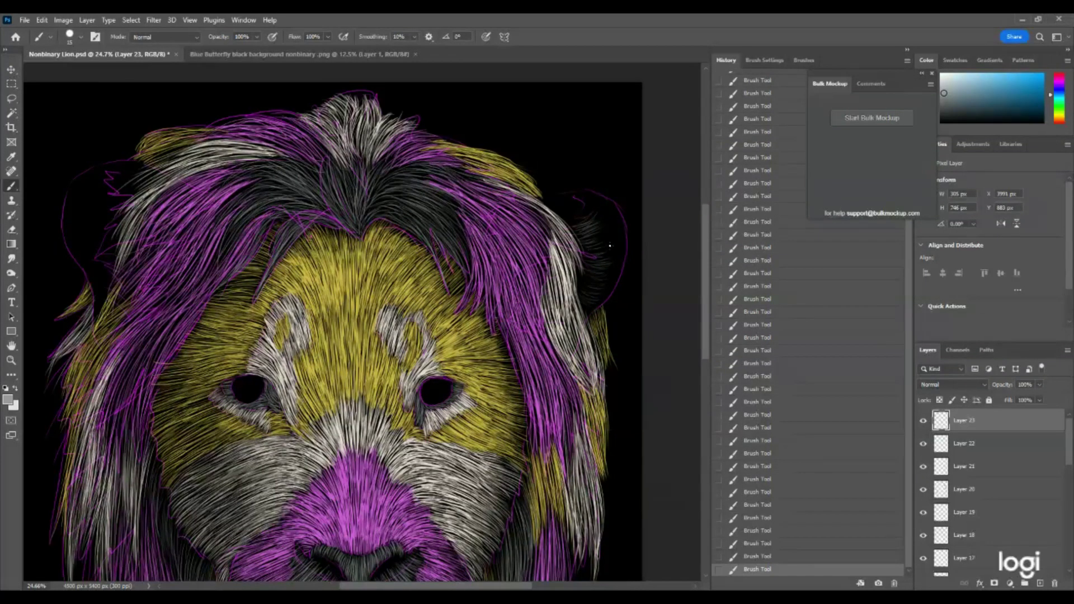
mouse_move(96, 181)
left_mouse_down()
mouse_move(85, 195)
mouse_move(95, 223)
mouse_move(79, 230)
mouse_move(85, 253)
left_mouse_up()
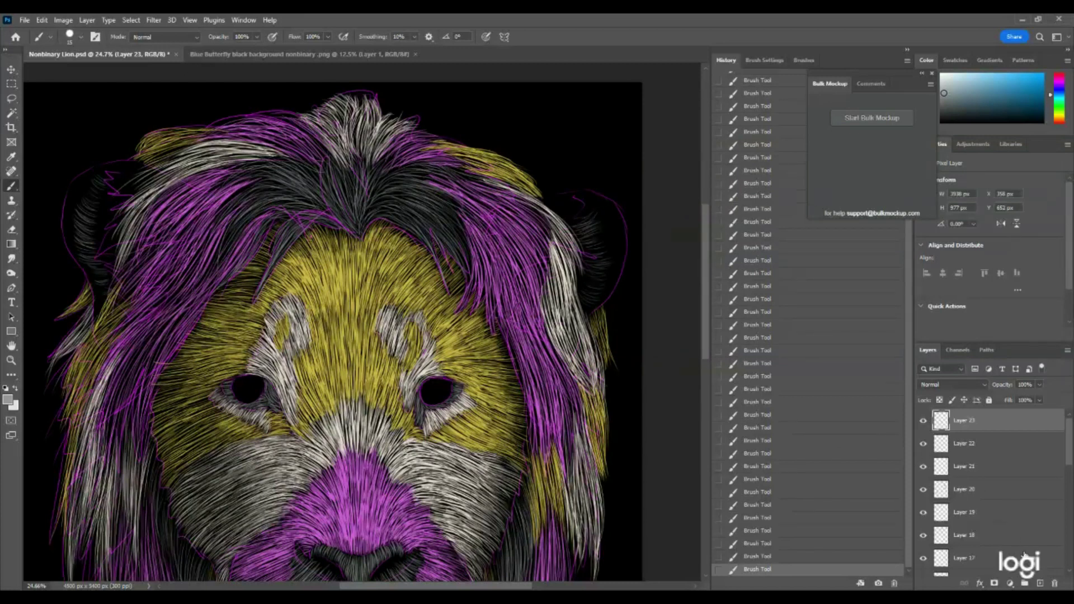
Step: Add a new layer on top and set the foreground colour to cream sampled from the cream fur
left_click(1040, 583)
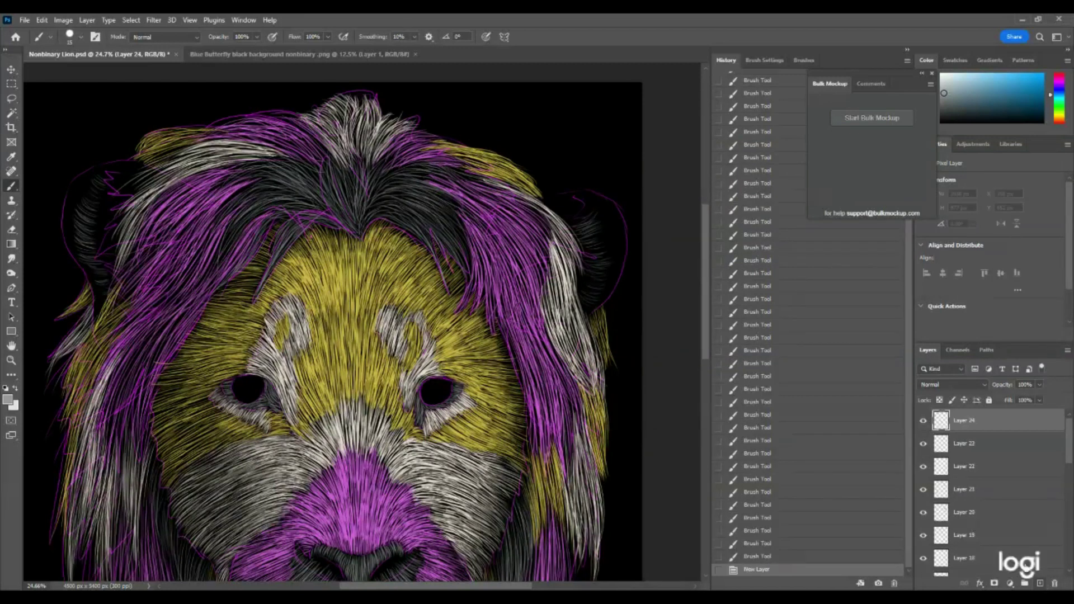
left_click(8, 399)
left_click(861, 314)
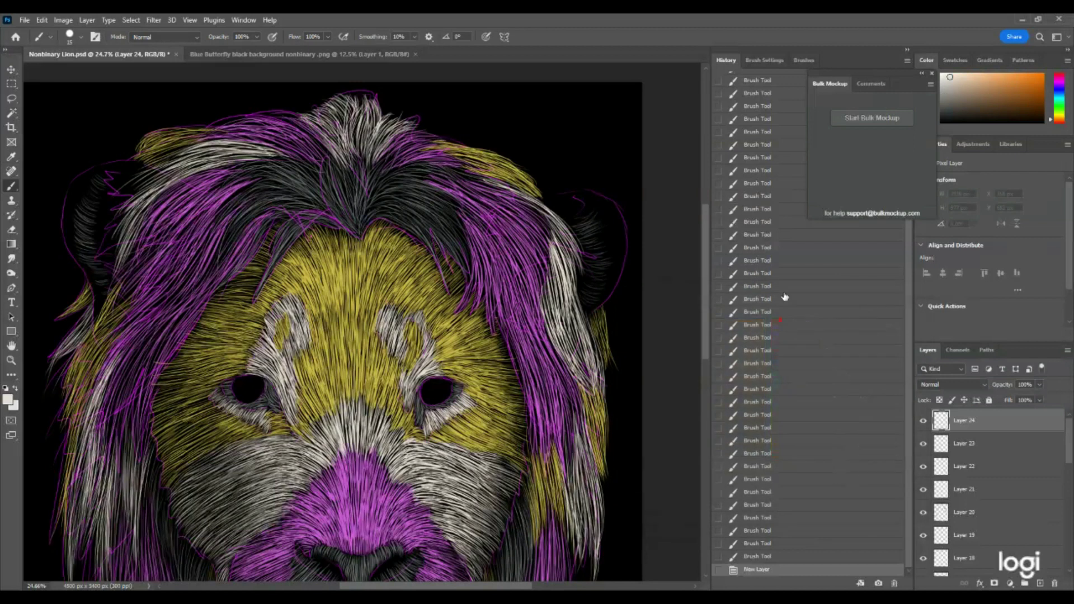
Step: Paint cream fur strokes along the right ear's inner edge, from its upper base down to where it meets the mane
left_click(571, 222)
left_click(573, 221)
left_click(582, 220)
left_click(576, 218)
left_click(573, 212)
left_click(578, 217)
left_click(576, 214)
left_click(573, 213)
left_click(570, 212)
left_click(565, 209)
left_click(576, 208)
left_click(583, 207)
left_click(582, 208)
left_click(578, 207)
left_click(574, 205)
left_click(570, 205)
left_click(566, 203)
left_click(563, 202)
left_click(559, 201)
left_click(561, 202)
left_click(565, 204)
left_click(568, 206)
left_click(573, 207)
left_click(576, 209)
left_click(581, 212)
left_click(585, 216)
left_click_drag(582, 219, 591, 225)
left_click_drag(581, 226, 596, 253)
mouse_move(582, 253)
left_mouse_down()
mouse_move(597, 263)
mouse_move(591, 274)
left_mouse_up()
left_click_drag(582, 263, 595, 277)
left_click_drag(583, 269, 596, 279)
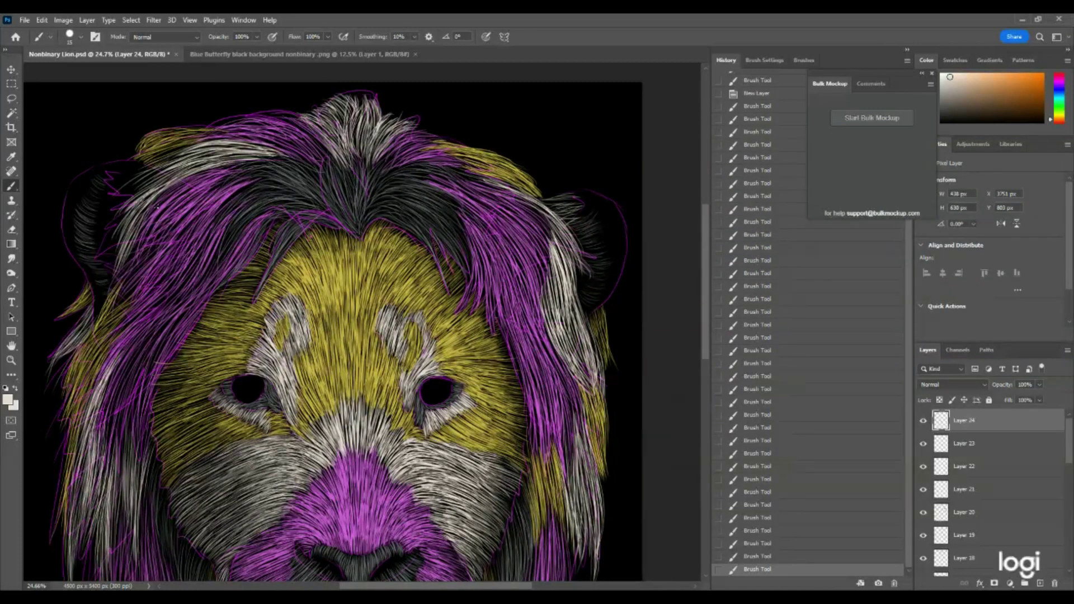
Step: Paint cream fur strokes along the left ear's inner edge, where it meets the mane
left_click(127, 172)
mouse_move(140, 173)
left_mouse_down()
mouse_move(107, 182)
mouse_move(116, 185)
left_mouse_up()
mouse_move(142, 186)
left_mouse_down()
mouse_move(117, 189)
mouse_move(96, 237)
mouse_move(97, 274)
left_mouse_up()
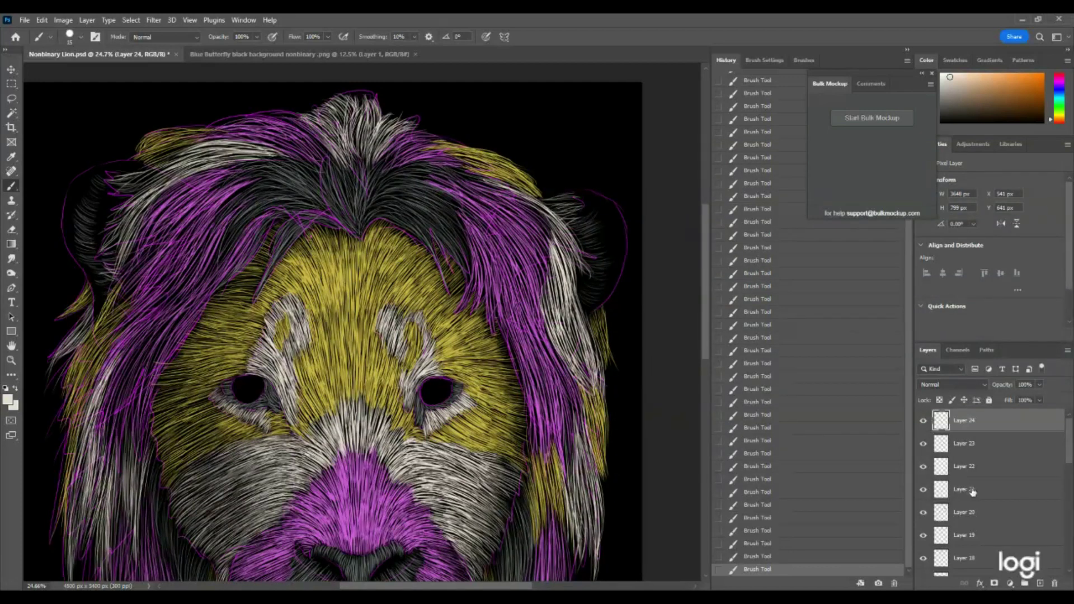
Step: Hide the Layer 3 sketch to check the painted fur without the outline, and show it again
scroll(951, 503, "down", 5)
left_click(923, 519)
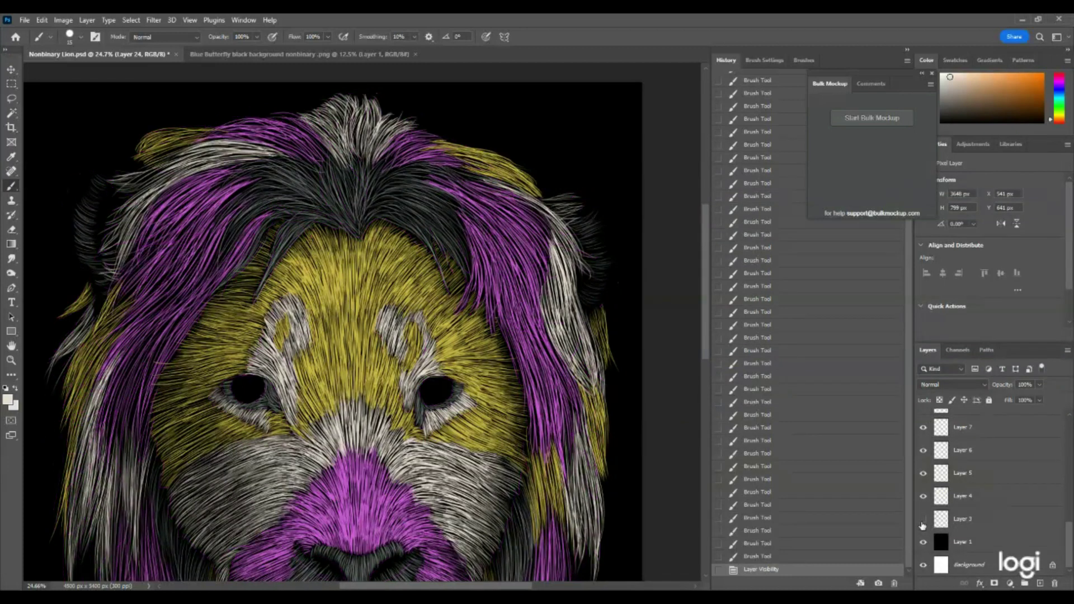
left_click(922, 519)
scroll(1001, 481, "up", 5)
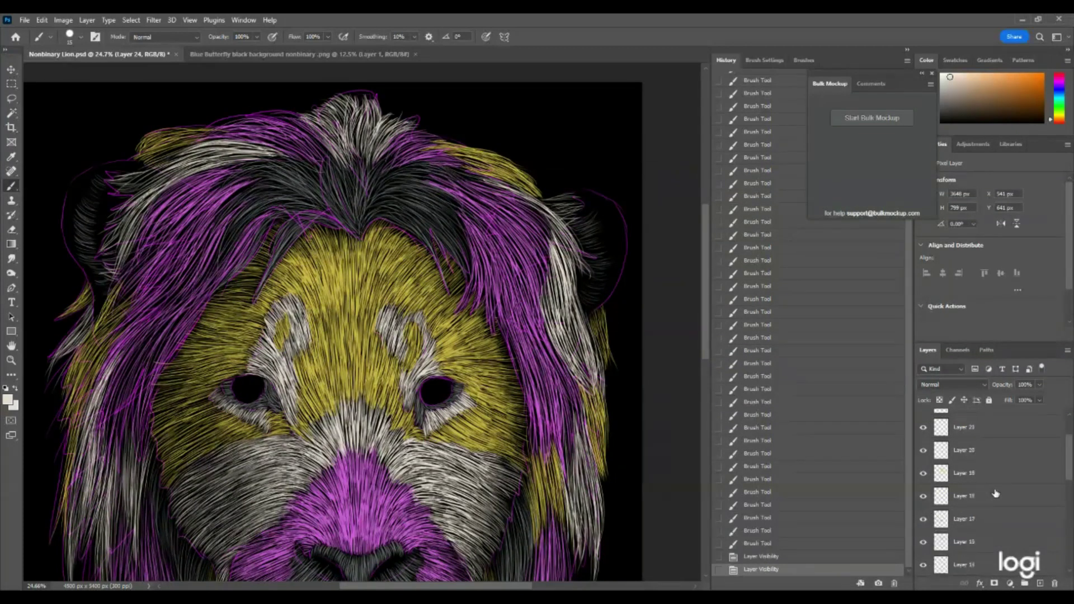
Step: Add a new layer on top and set the foreground colour to pink #d25cdd sampled from the nose fur
left_click(1039, 582)
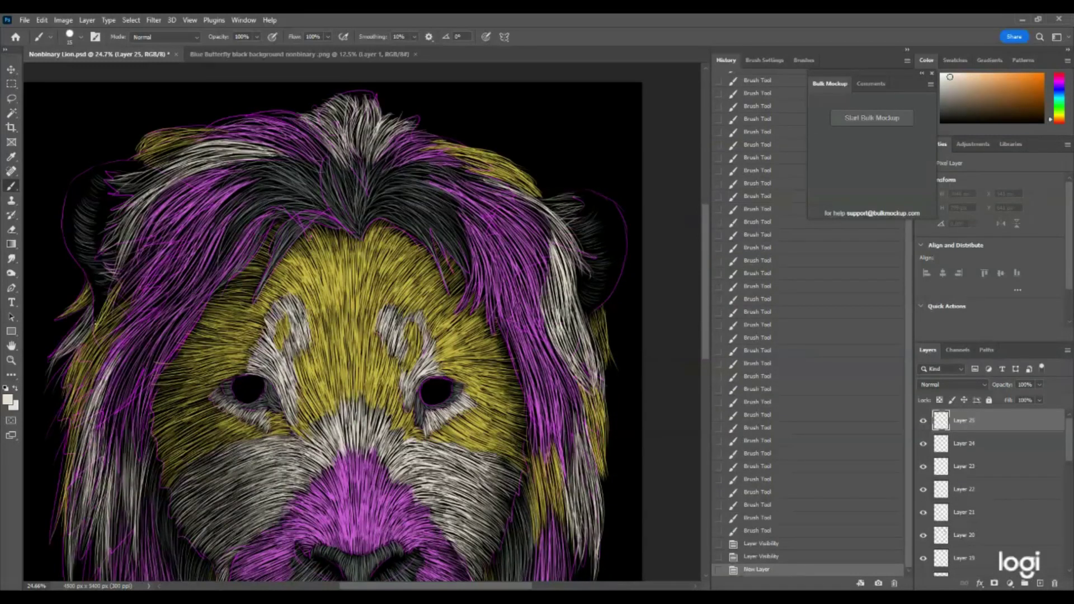
left_click(12, 360)
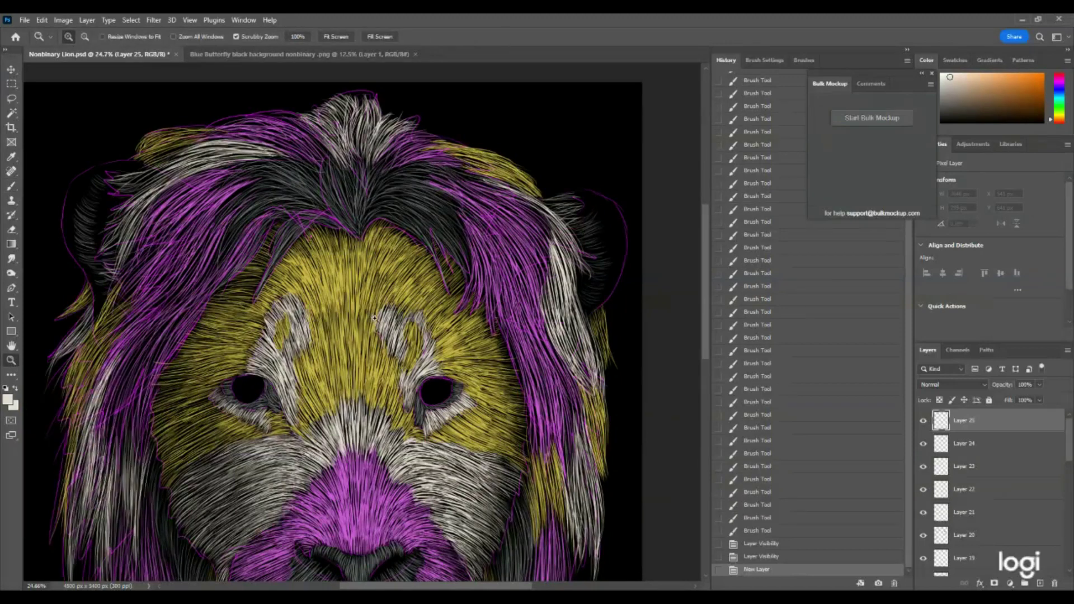
left_click_drag(382, 526, 506, 526)
left_click(9, 400)
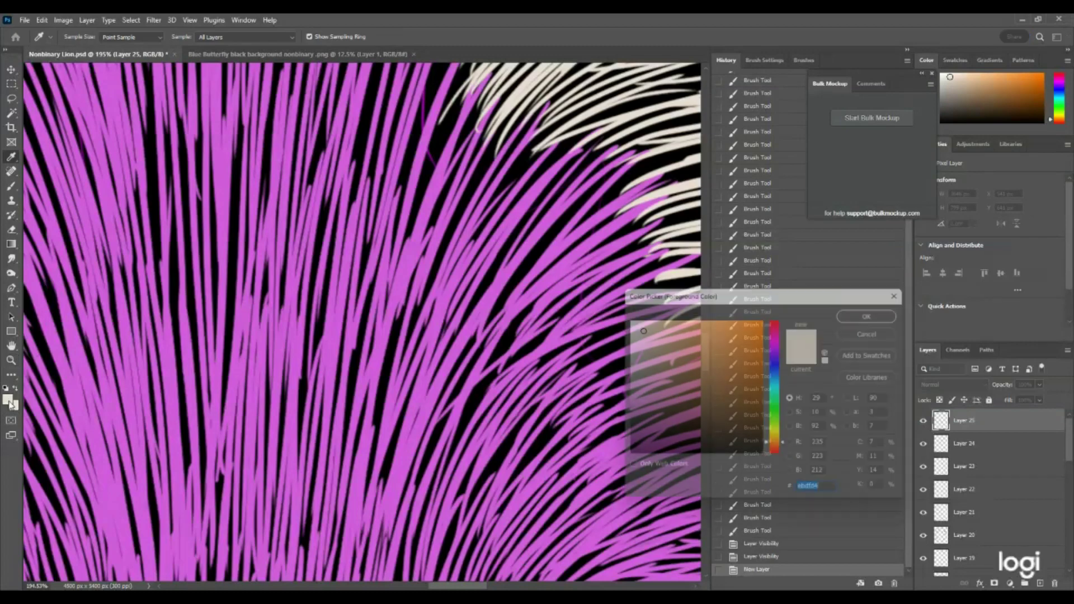
left_click(240, 371)
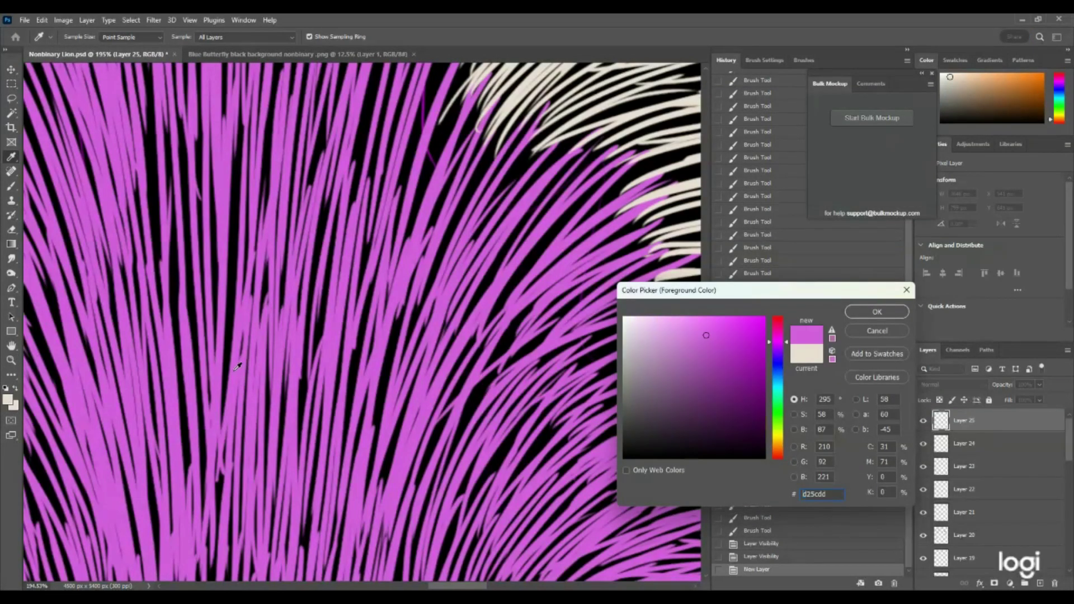
left_click(876, 311)
Step: Paint short pink fur strokes with the Brush along the left ear's top and down its outer edge, following the sketch outline
left_click_drag(490, 298, 334, 297)
scroll(602, 248, "up", 2)
left_click_drag(590, 196, 621, 192)
left_click(16, 184)
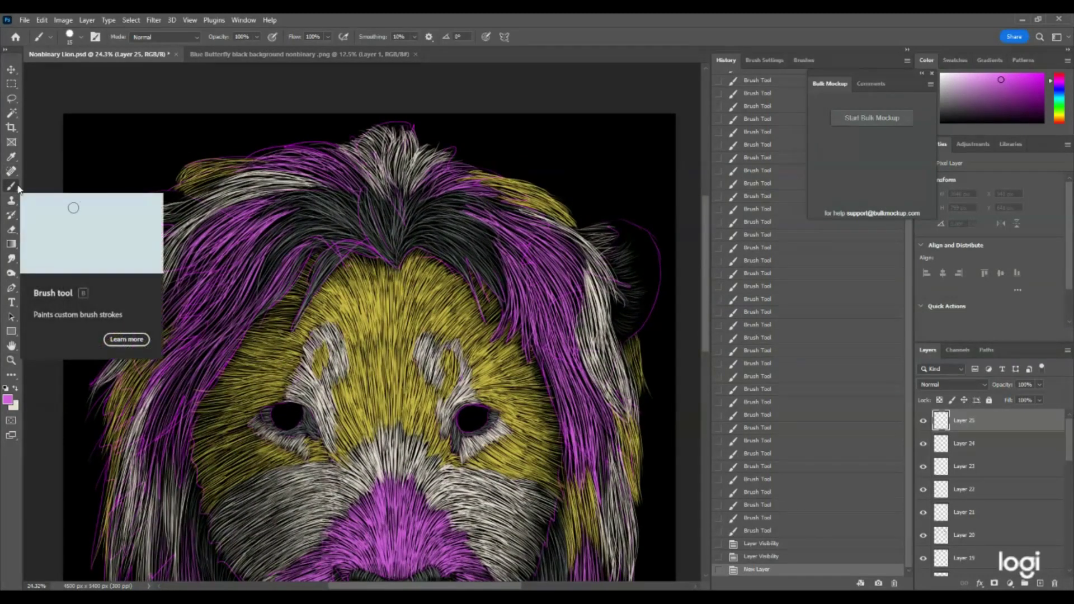
left_click_drag(189, 199, 169, 194)
left_click_drag(183, 195, 159, 192)
left_click_drag(174, 195, 151, 193)
left_click_drag(167, 195, 142, 196)
left_click_drag(163, 194, 139, 198)
left_click_drag(140, 198, 136, 200)
left_click_drag(138, 200, 134, 202)
left_click_drag(135, 201, 130, 207)
left_click_drag(131, 206, 129, 209)
left_click_drag(129, 209, 127, 211)
left_click_drag(129, 211, 127, 215)
left_click_drag(128, 216, 126, 220)
left_click_drag(127, 220, 127, 227)
left_click_drag(127, 227, 126, 226)
left_click_drag(125, 223, 124, 222)
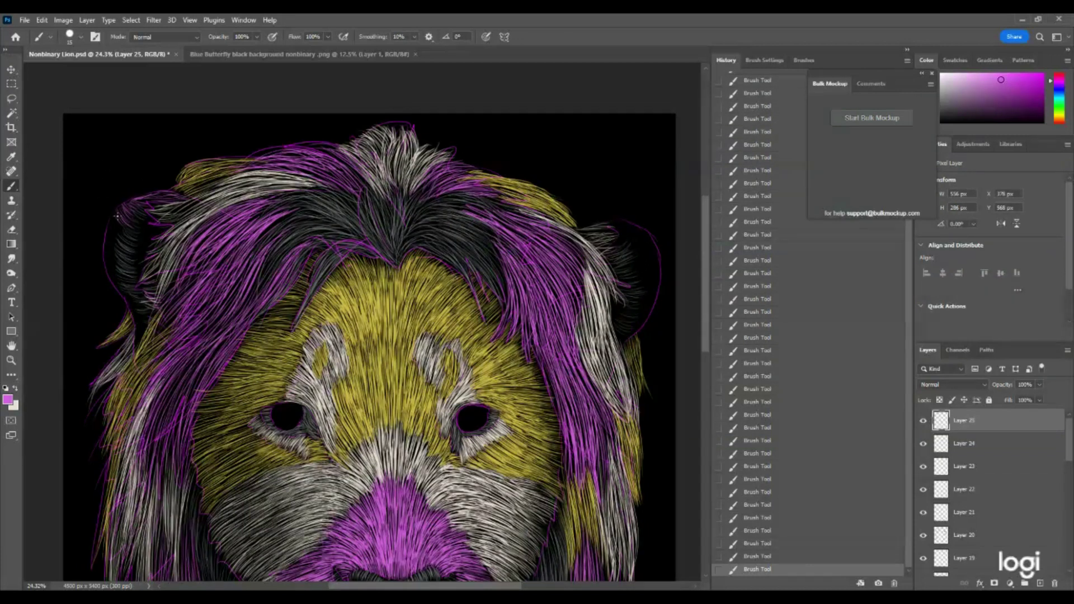
mouse_move(117, 226)
left_mouse_down()
mouse_move(117, 217)
mouse_move(109, 228)
left_mouse_up()
left_click_drag(116, 255, 102, 249)
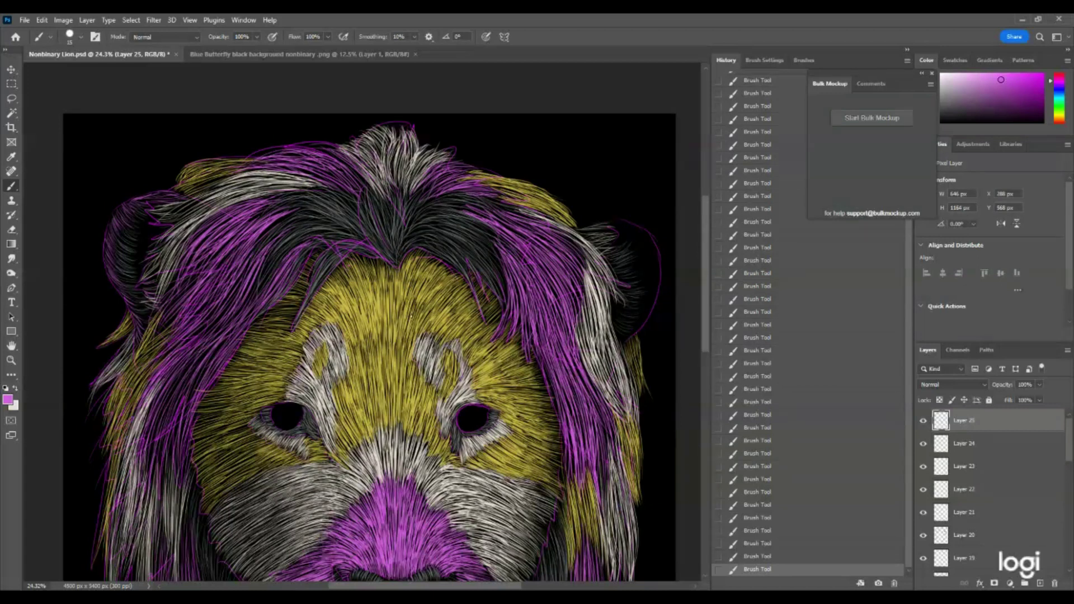
Step: Add a new layer on top and set the foreground colour to yellow sampled from the forehead fur
left_click(1040, 582)
left_click(11, 360)
left_click_drag(402, 358, 512, 360)
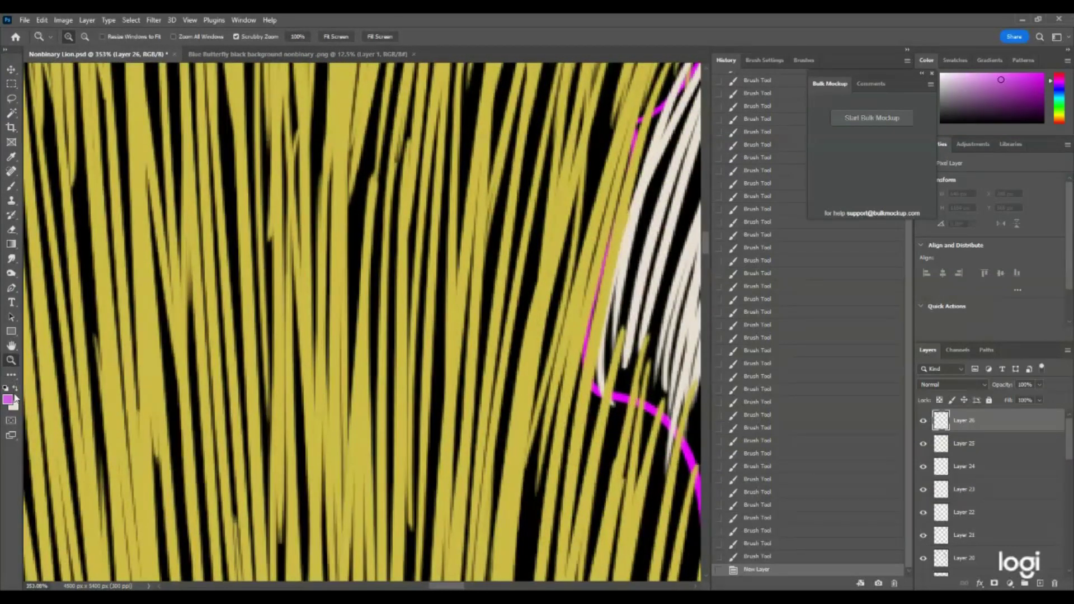
left_click(8, 400)
left_click(363, 438)
left_click(869, 312)
Step: Paint short yellow fur strokes with the Brush along the right ear's top and down its outer edge to the mane
left_click_drag(459, 333, 355, 331)
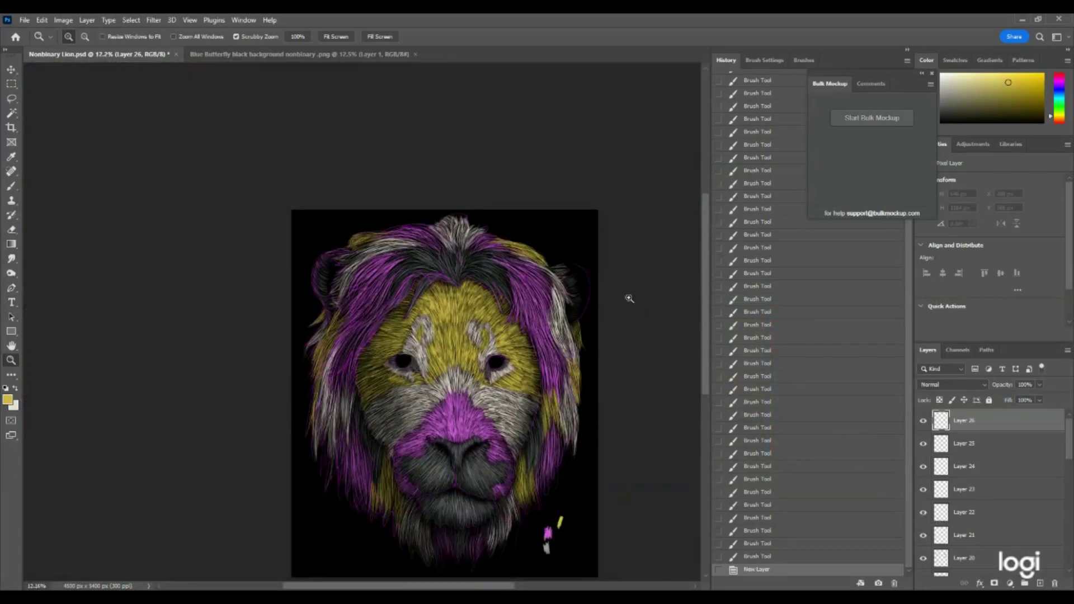
scroll(629, 299, "up", 1)
left_click(10, 186)
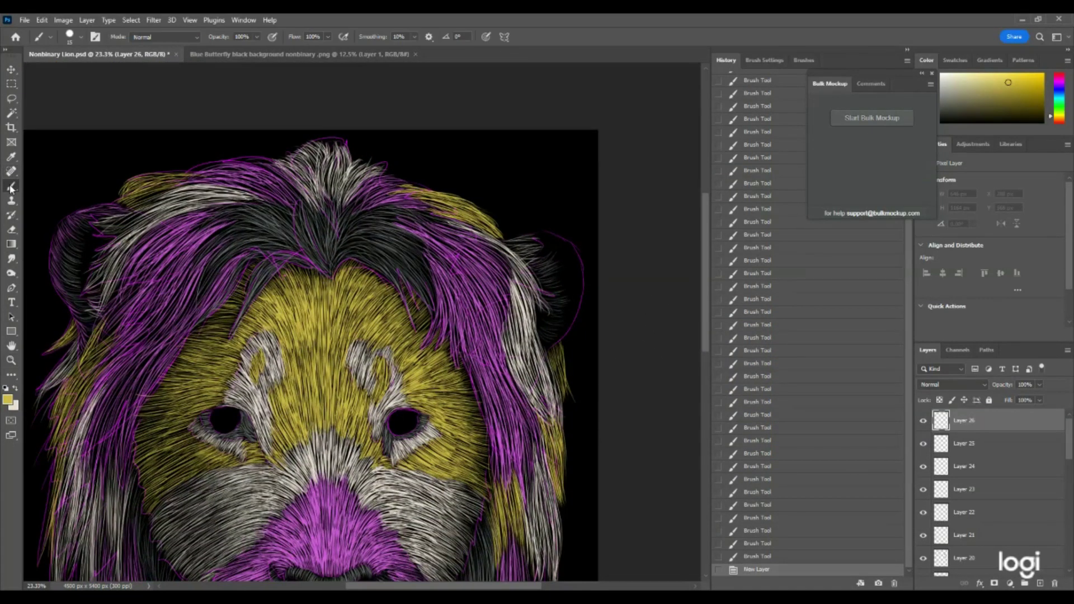
left_click_drag(513, 244, 532, 237)
mouse_move(506, 241)
left_mouse_down()
mouse_move(532, 239)
mouse_move(517, 238)
left_mouse_up()
left_click_drag(539, 234, 523, 237)
mouse_move(544, 234)
left_mouse_down()
mouse_move(574, 235)
mouse_move(530, 237)
left_mouse_up()
left_click_drag(544, 235, 532, 237)
mouse_move(545, 236)
left_mouse_down()
mouse_move(528, 238)
mouse_move(554, 236)
left_mouse_up()
left_click_drag(533, 246, 558, 240)
left_click_drag(537, 252, 560, 242)
mouse_move(540, 257)
left_mouse_down()
mouse_move(561, 245)
mouse_move(551, 246)
left_mouse_up()
left_click_drag(563, 242, 554, 253)
left_click_drag(564, 246, 556, 258)
mouse_move(567, 250)
left_mouse_down()
mouse_move(554, 263)
mouse_move(553, 251)
left_mouse_up()
left_click_drag(564, 244, 555, 255)
left_click_drag(567, 248, 558, 253)
left_click_drag(569, 240, 560, 248)
mouse_move(570, 239)
left_mouse_down()
mouse_move(541, 253)
mouse_move(560, 275)
left_mouse_up()
left_click_drag(579, 277, 563, 296)
mouse_move(577, 308)
left_mouse_down()
mouse_move(541, 327)
mouse_move(554, 364)
left_mouse_up()
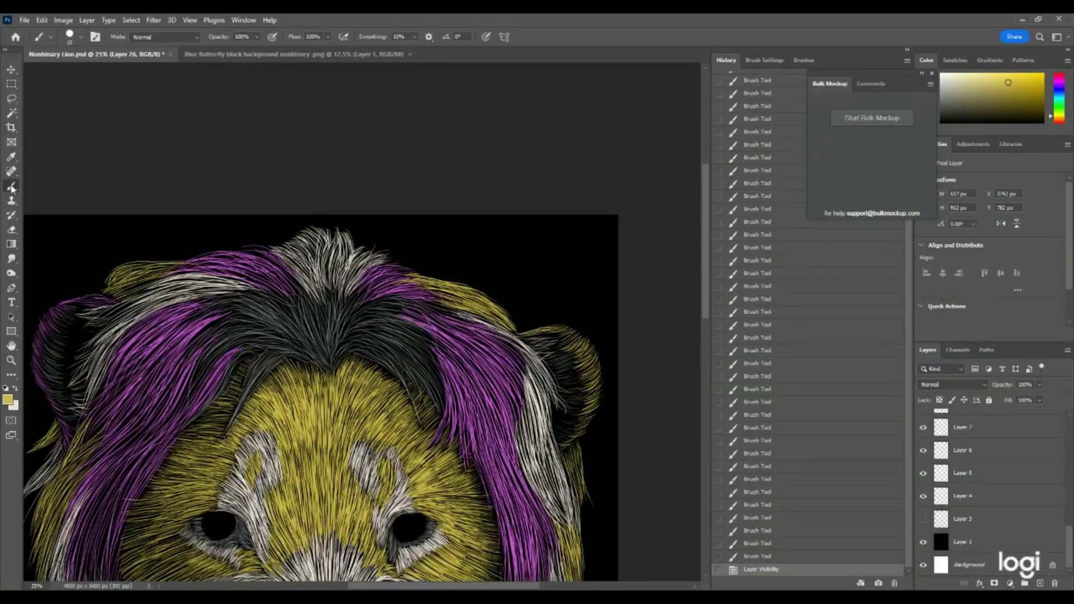
Step: Touch up the right ear with more yellow strokes and the left ear's outer edge with more pink strokes
left_click_drag(588, 380, 572, 400)
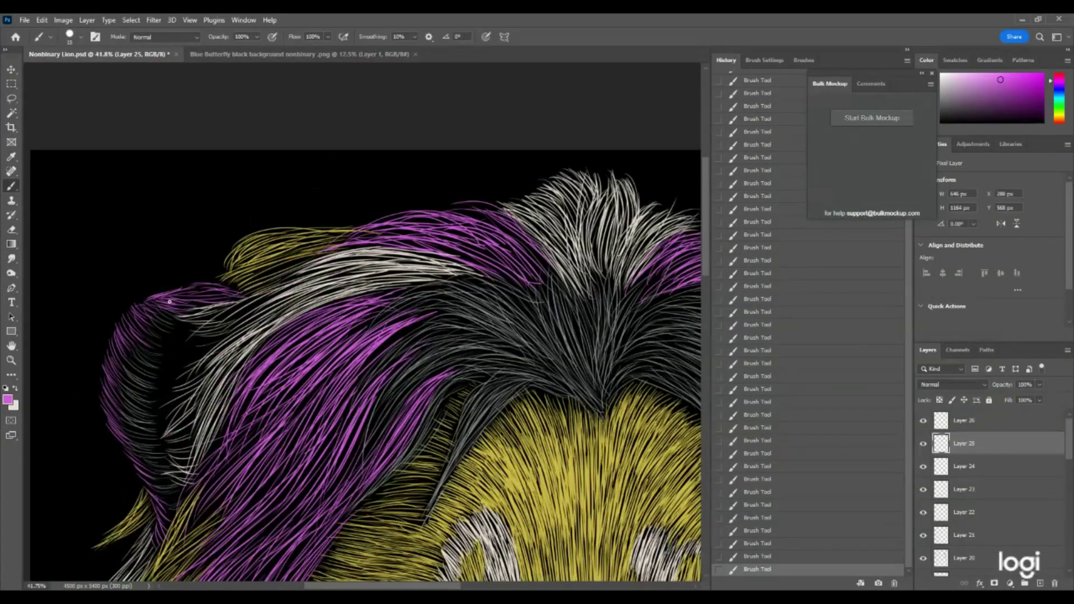
mouse_move(170, 302)
left_mouse_down()
mouse_move(112, 380)
mouse_move(162, 497)
mouse_move(159, 543)
left_mouse_up()
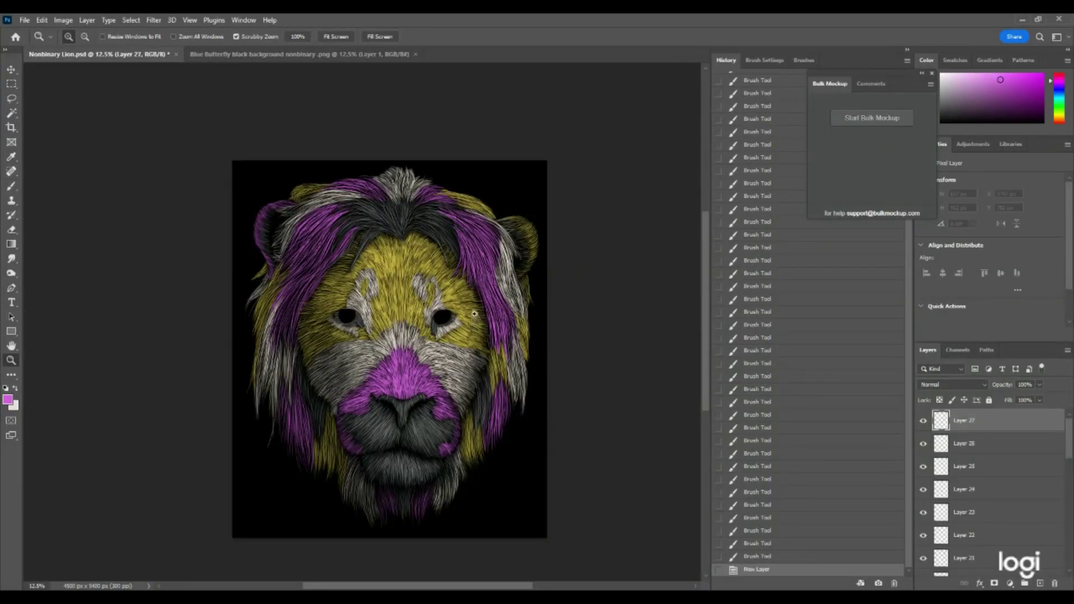
Step: Draw a small pink ring with the Brush inside each black eye on Layer 27
left_click_drag(398, 333, 388, 290)
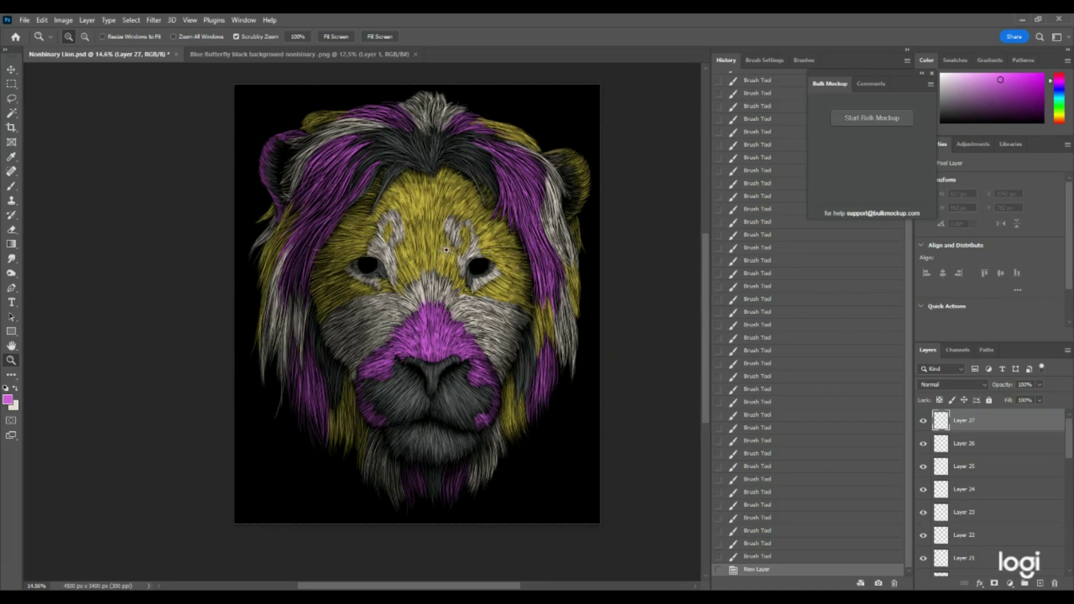
left_click_drag(441, 241, 427, 240)
left_click_drag(471, 586, 476, 586)
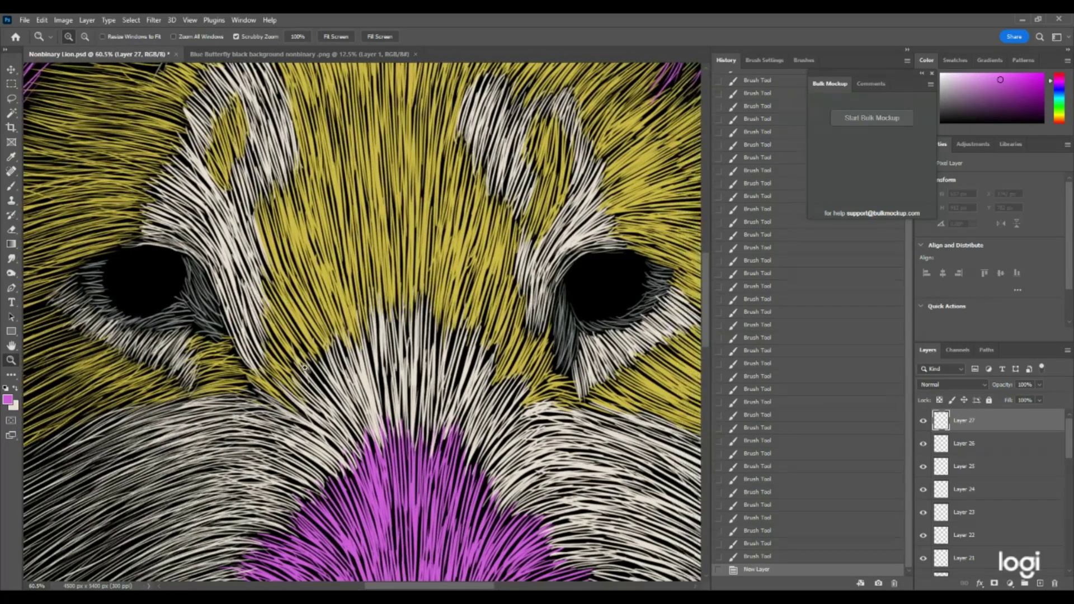
left_click(9, 189)
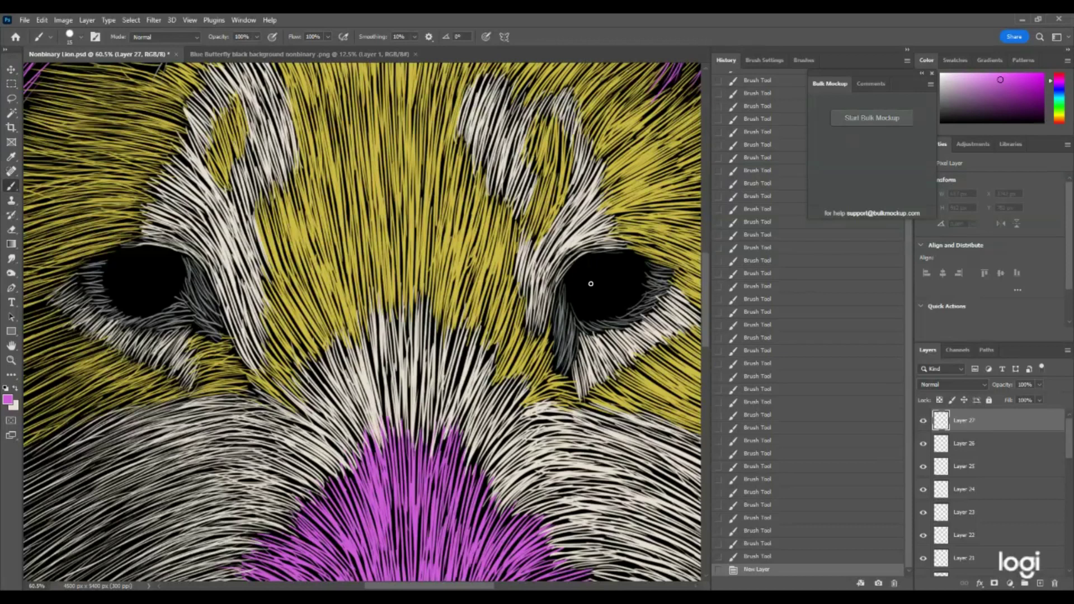
left_click_drag(586, 285, 601, 284)
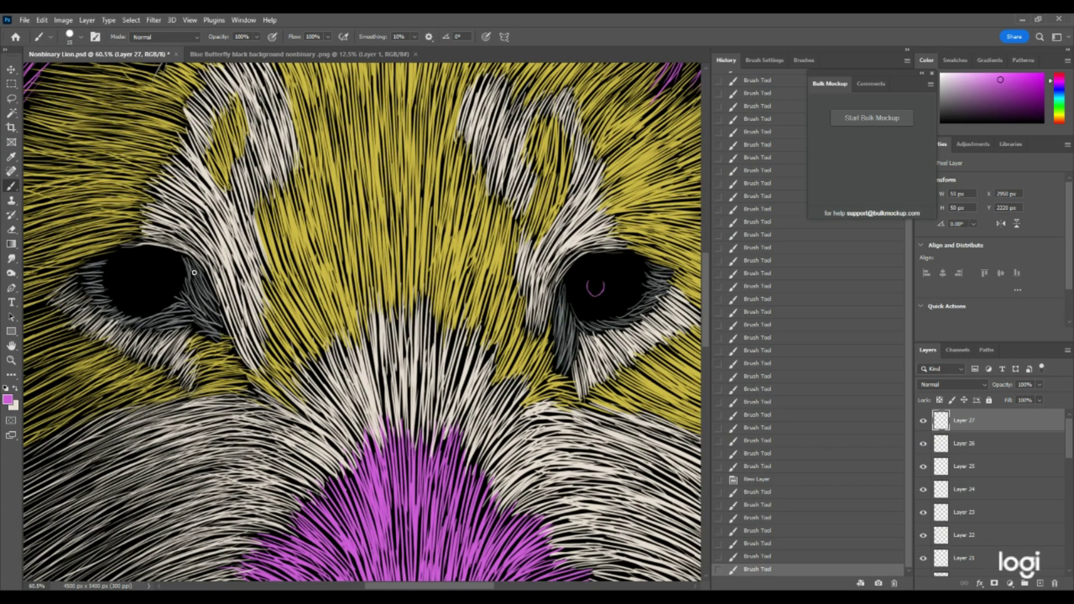
mouse_move(165, 273)
left_mouse_down()
mouse_move(161, 285)
mouse_move(149, 280)
mouse_move(167, 275)
left_mouse_up()
left_click_drag(162, 287, 165, 269)
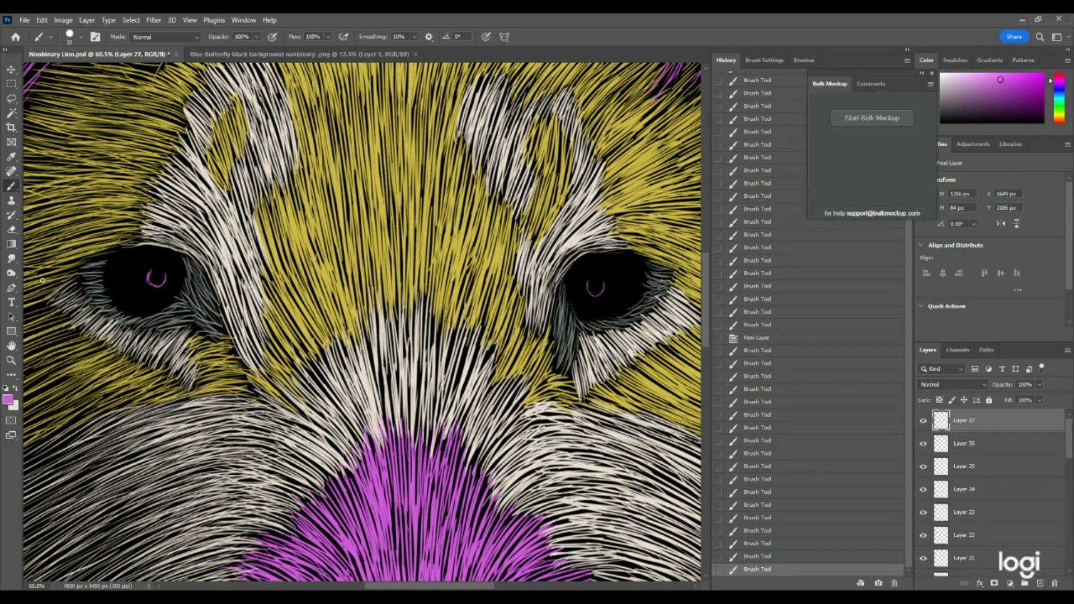
Step: Lasso the pink ring in the left eye, nudge it slightly left and down, and clear the selection
left_click(11, 98)
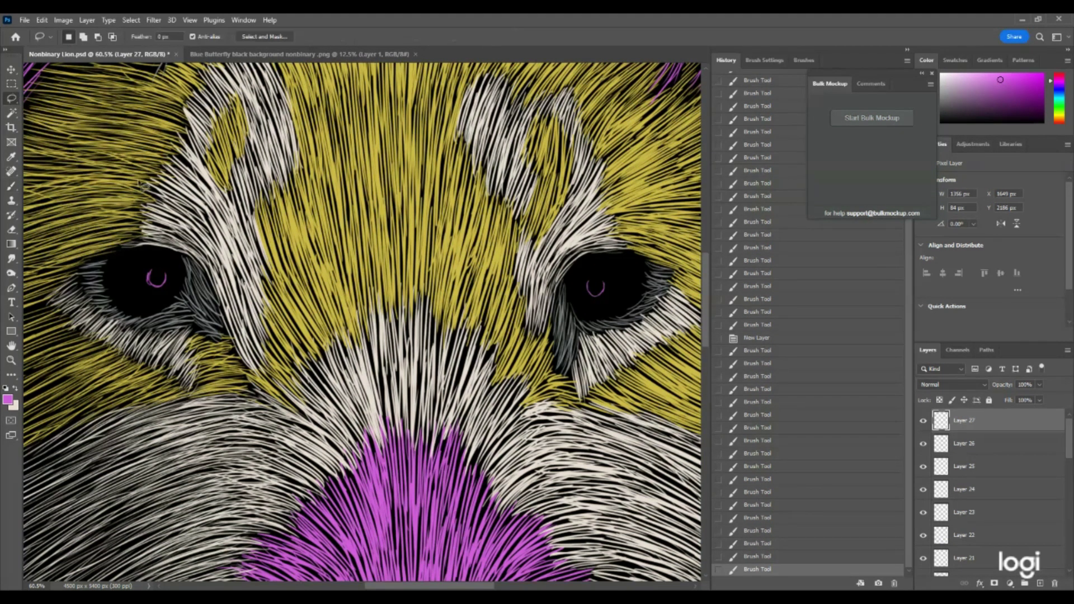
mouse_move(150, 262)
left_mouse_down()
mouse_move(136, 280)
mouse_move(168, 259)
left_mouse_up()
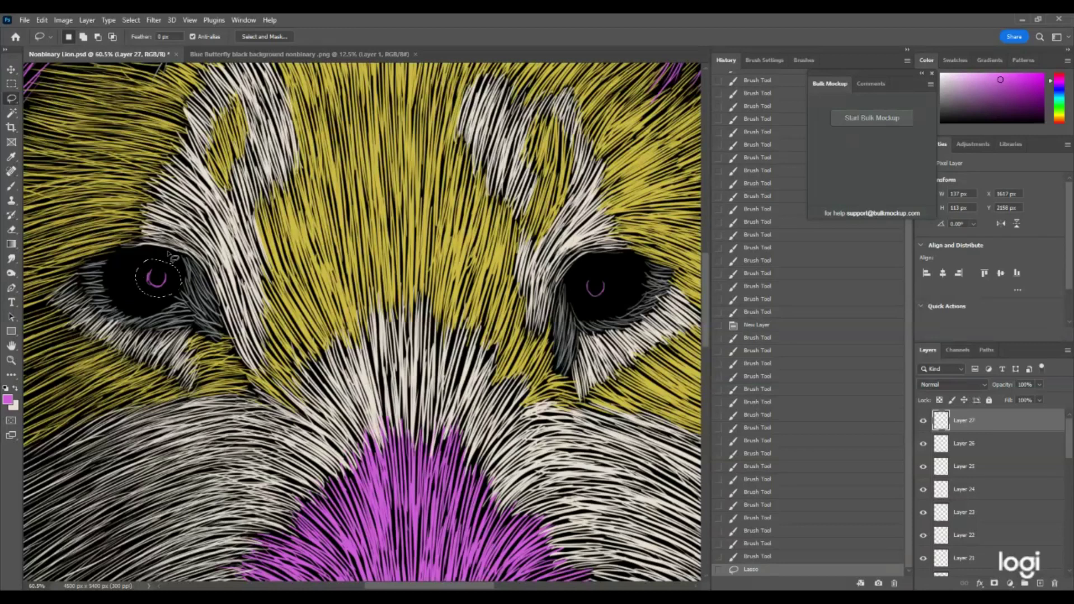
left_click(11, 69)
key("Up")
key("Left")
key("Left")
key("Down")
key("Down")
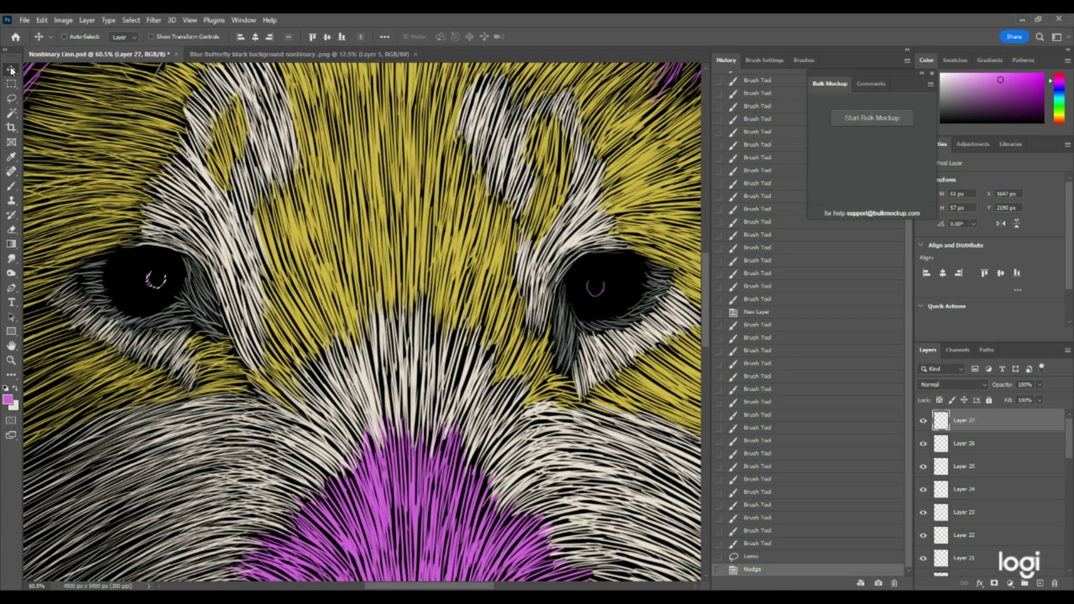
left_click(132, 20)
left_click(137, 42)
Step: Examine the pink eye rings on the whole face by toggling Layer 27's visibility
left_click(11, 359)
left_click_drag(222, 297, 188, 285)
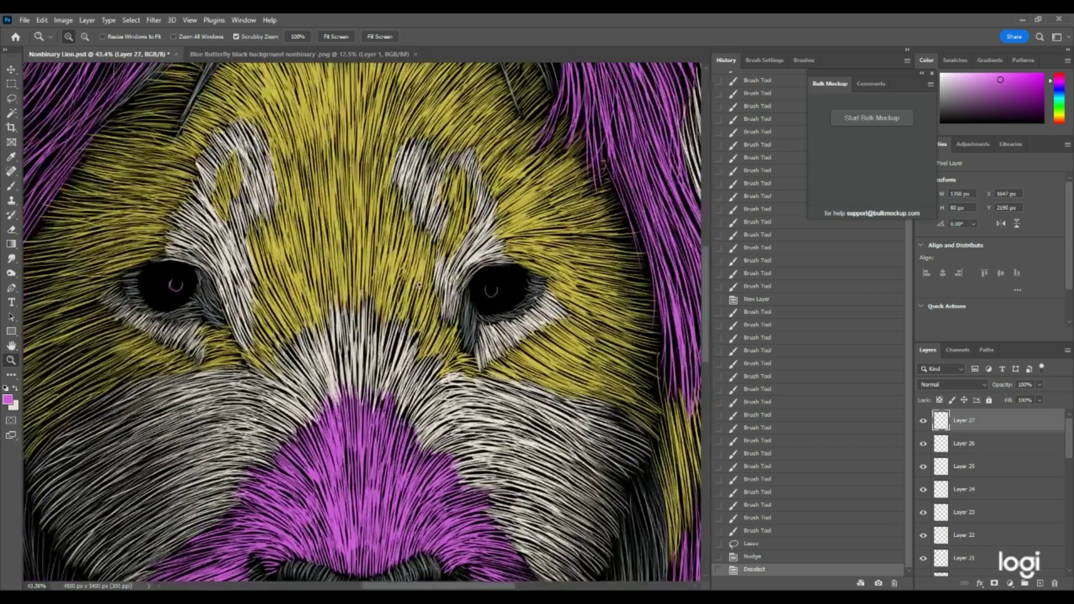
key("l")
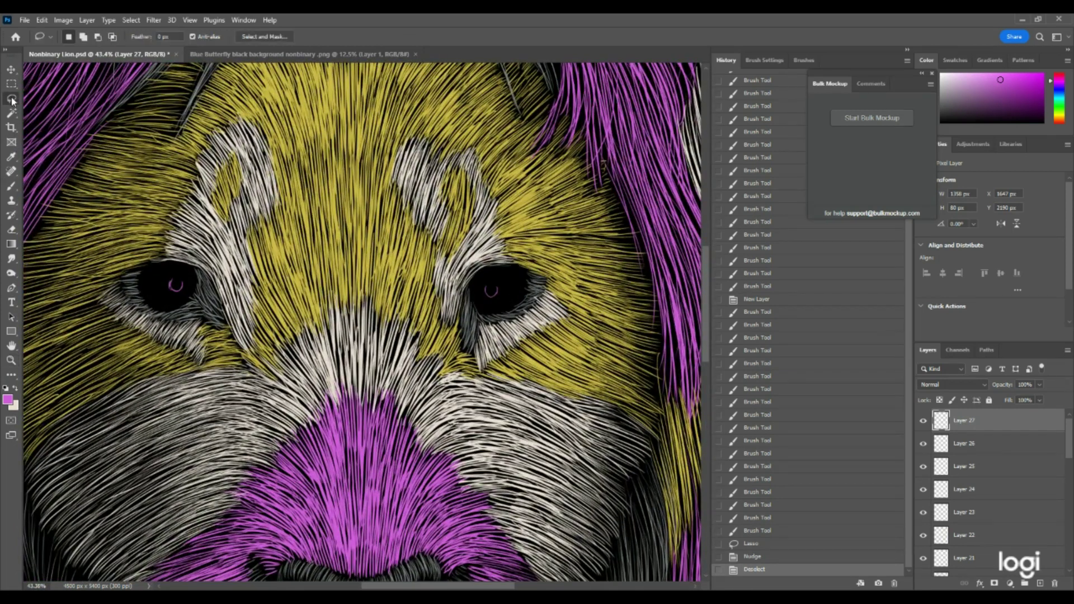
key("b")
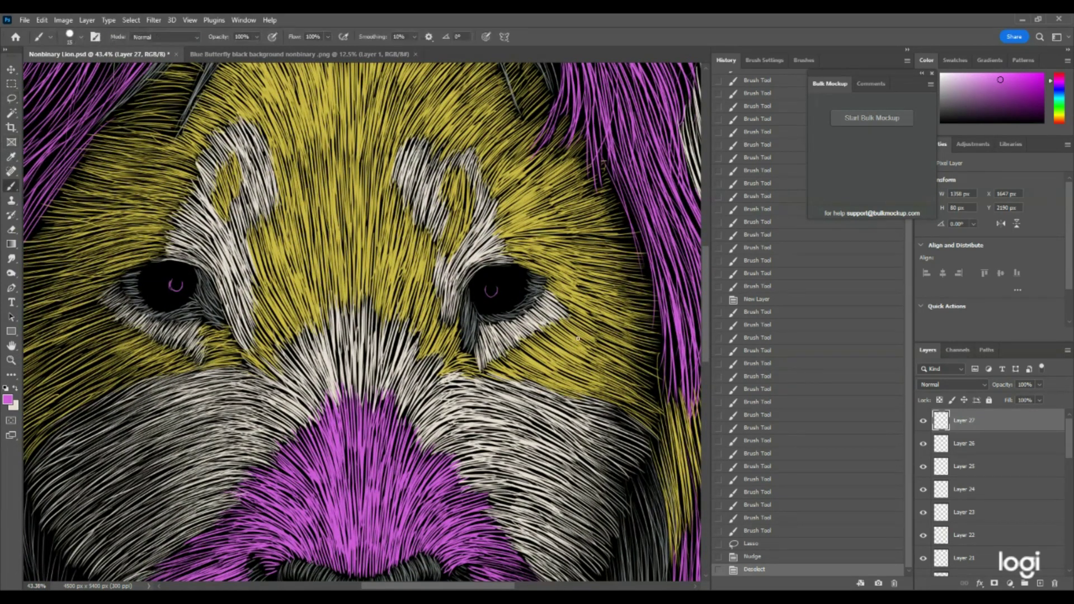
left_click(923, 420)
left_click(923, 420)
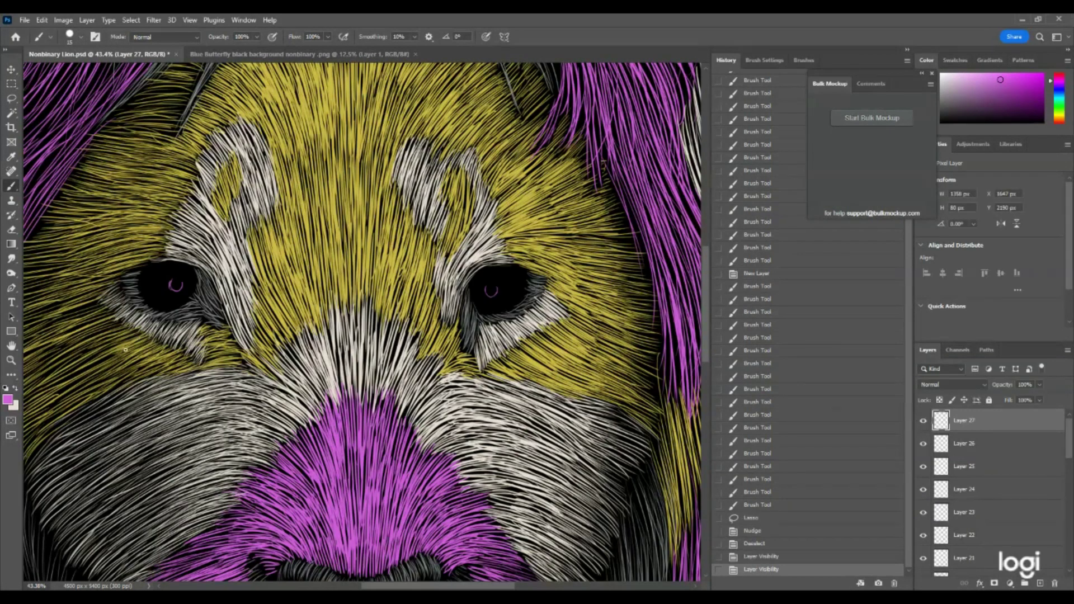
left_click(11, 360)
key("ctrl+0")
left_click(922, 420)
left_click(923, 423)
Step: Paint short pink iris strokes around the ring and across the middle of the right eye
left_click_drag(358, 301, 445, 260)
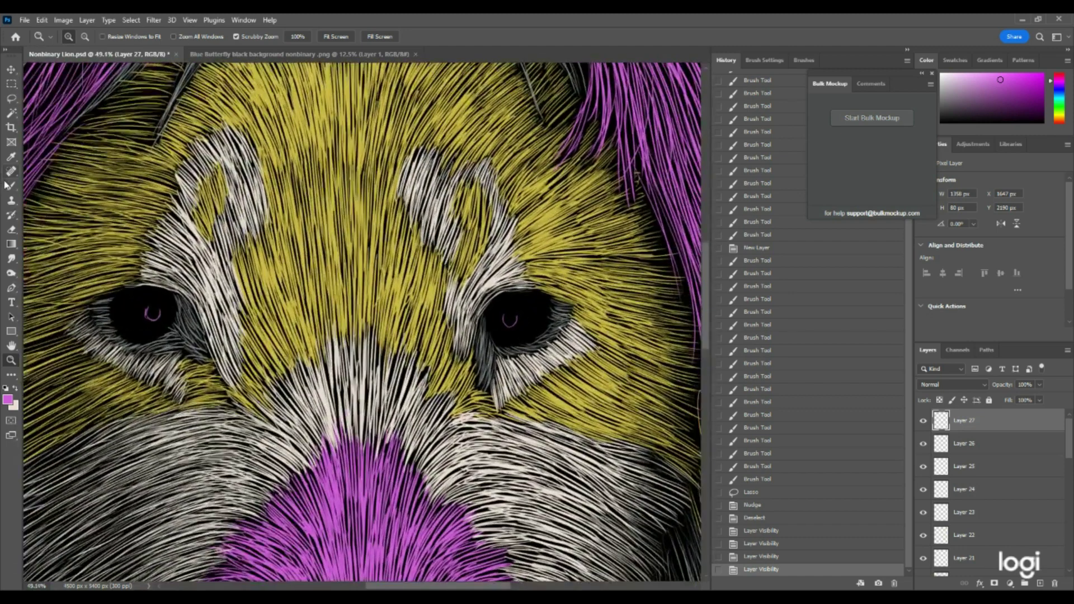
left_click(11, 188)
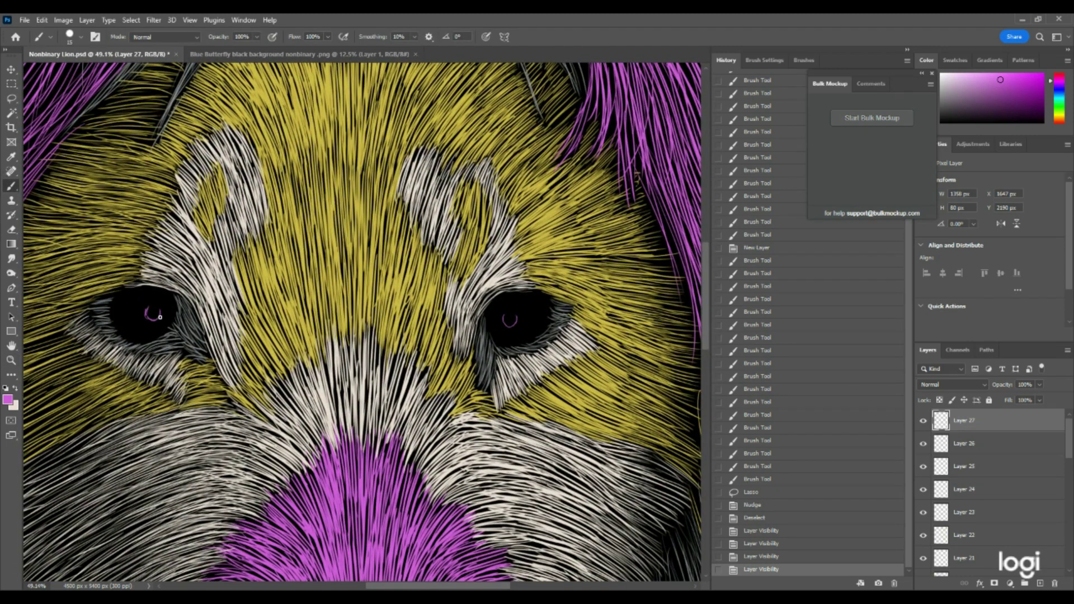
left_click_drag(503, 313, 506, 320)
left_click_drag(505, 317, 497, 317)
left_click_drag(497, 315, 497, 328)
left_click_drag(494, 319, 491, 330)
mouse_move(490, 322)
left_mouse_down()
mouse_move(487, 331)
mouse_move(518, 322)
left_mouse_up()
left_click_drag(515, 310, 520, 323)
left_click_drag(519, 312, 528, 324)
left_click_drag(528, 314, 534, 323)
left_click_drag(534, 311, 538, 323)
left_click_drag(539, 312, 544, 323)
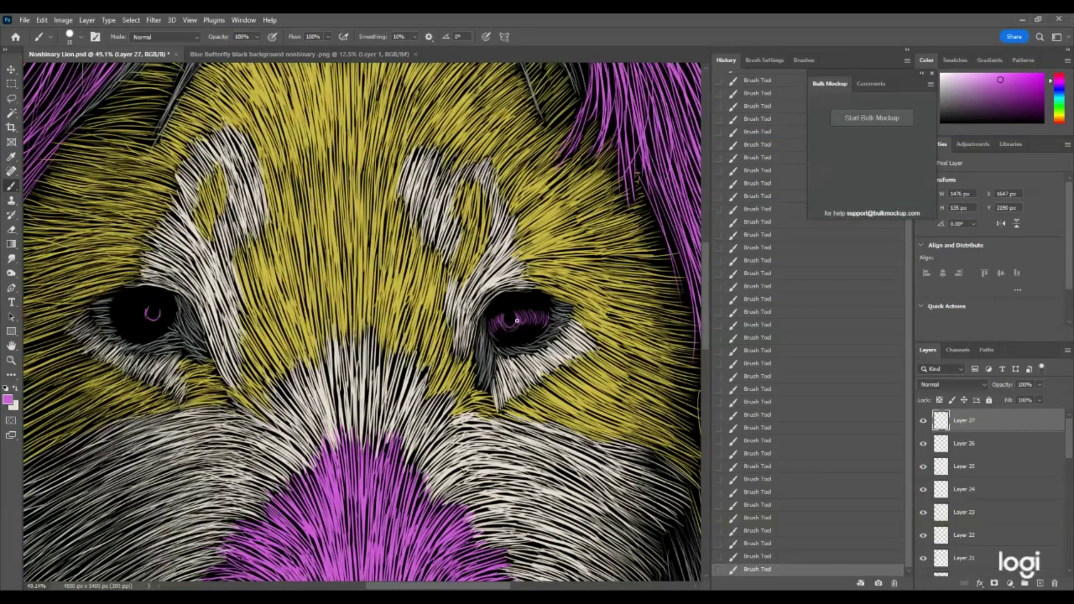
Step: Paint curved pink iris strokes below the right eye's ring and all around the ring in the left eye
left_click_drag(512, 342, 523, 338)
left_click_drag(116, 309, 115, 325)
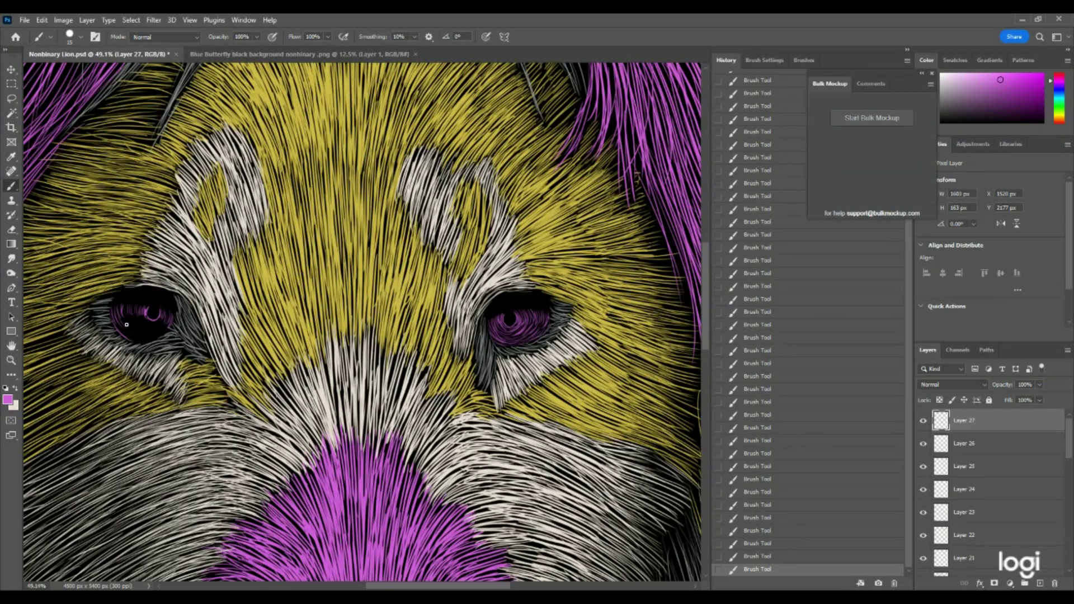
left_click_drag(132, 309, 138, 325)
left_click_drag(117, 325, 132, 339)
mouse_move(155, 332)
left_mouse_down()
mouse_move(135, 337)
mouse_move(142, 328)
left_mouse_up()
Step: Lasso the left eye's pink iris strokes, nudge them slightly left, and clear the selection
left_click(11, 360)
left_click_drag(384, 317, 364, 305)
left_click(11, 98)
mouse_move(246, 266)
left_mouse_down()
mouse_move(282, 290)
mouse_move(238, 268)
left_mouse_up()
left_click(10, 70)
key("Left")
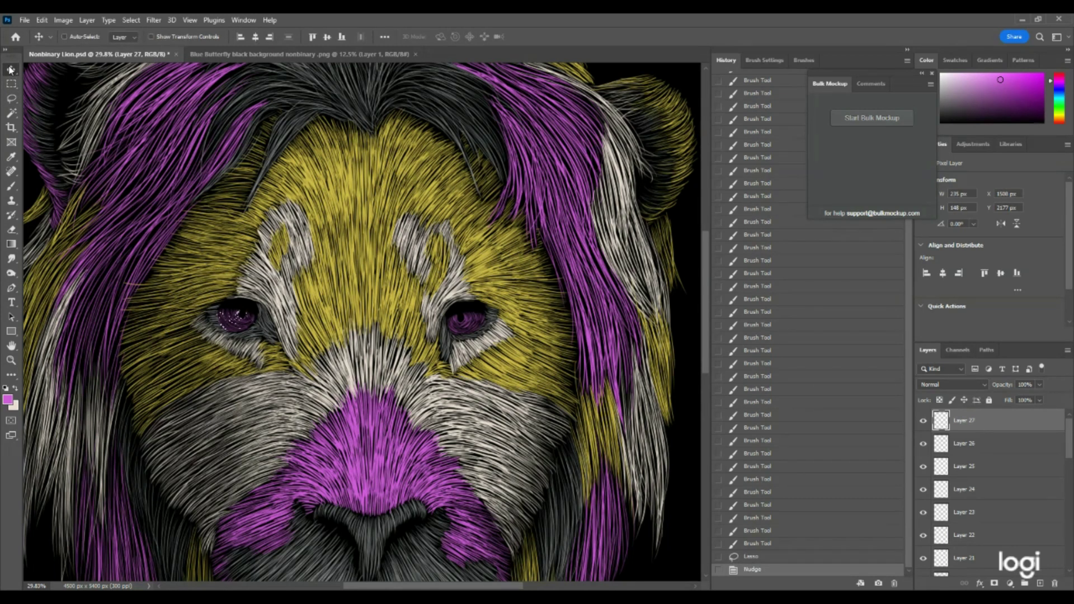
left_click(131, 20)
left_click(137, 42)
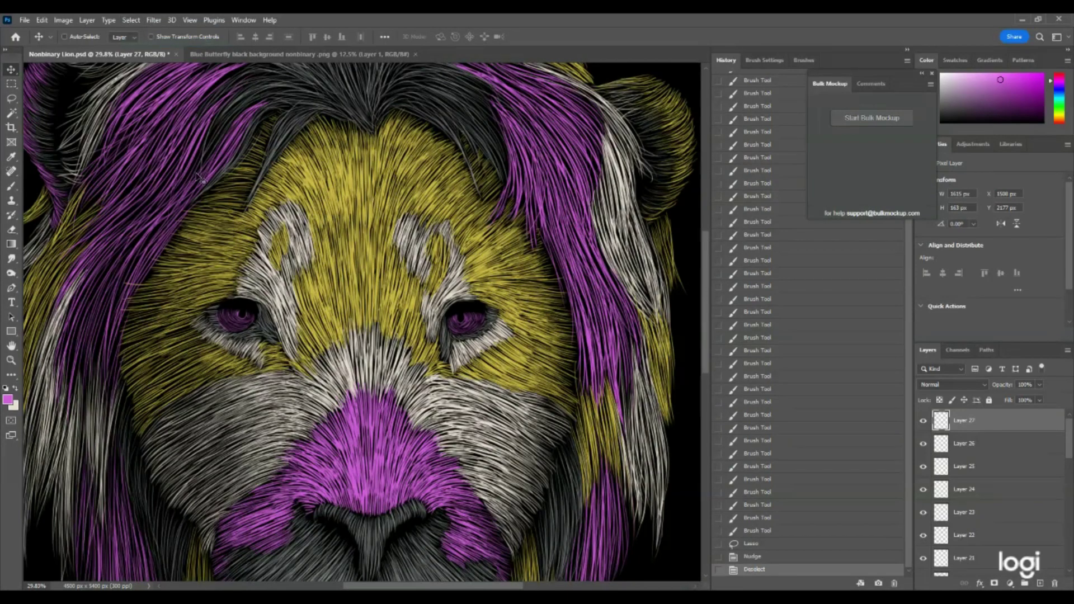
Step: Select the left eye's pupil with a small ellipse, nudge the outline into place, and delete the pink inside it
left_click(11, 360)
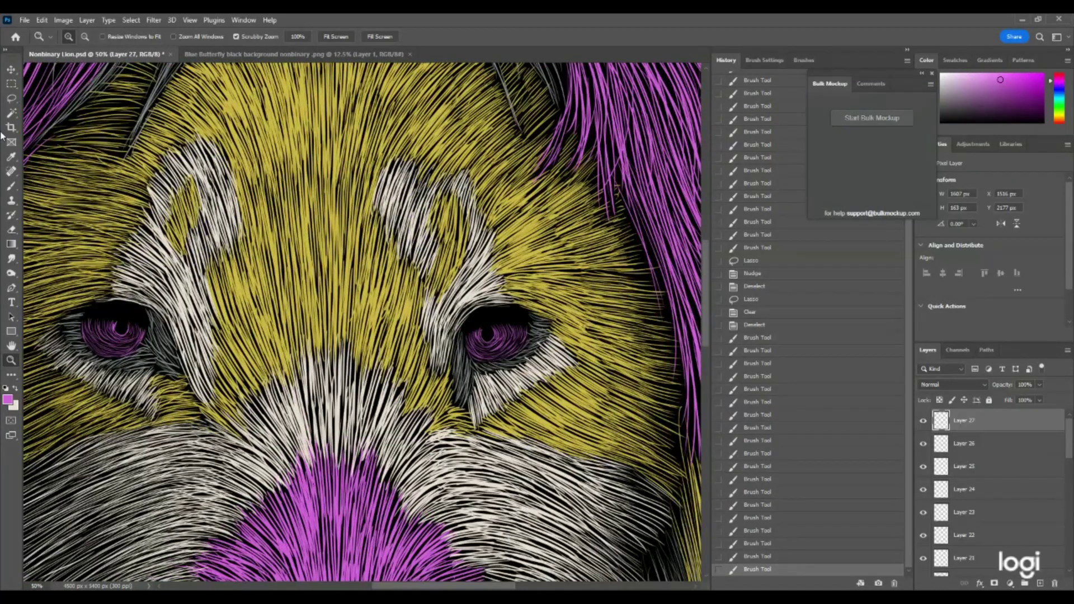
left_click(12, 85)
left_click(53, 95)
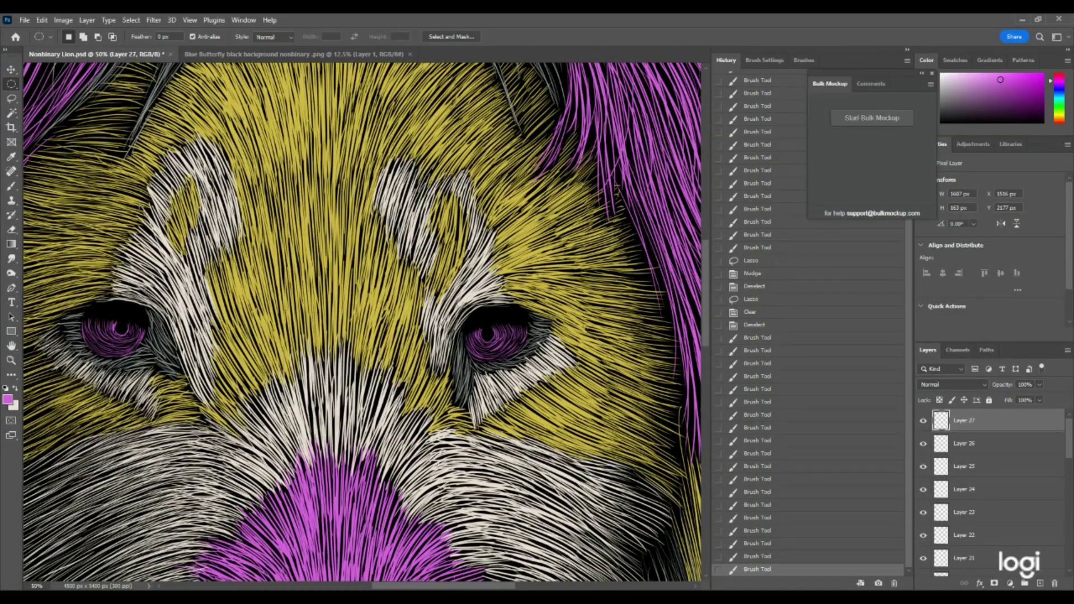
left_click_drag(112, 316, 129, 333)
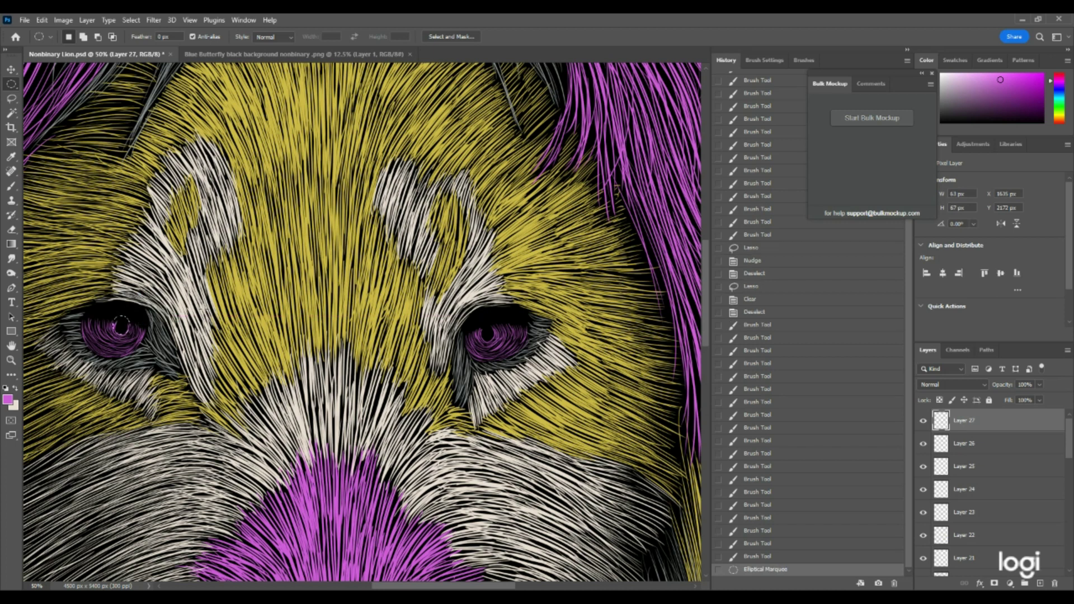
key("Down")
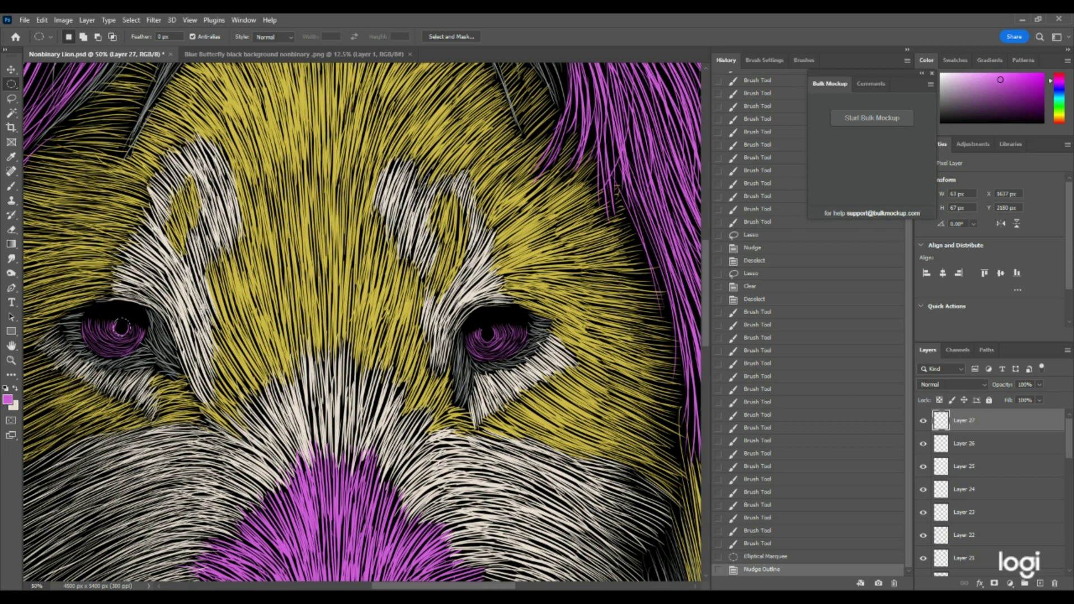
key("Delete")
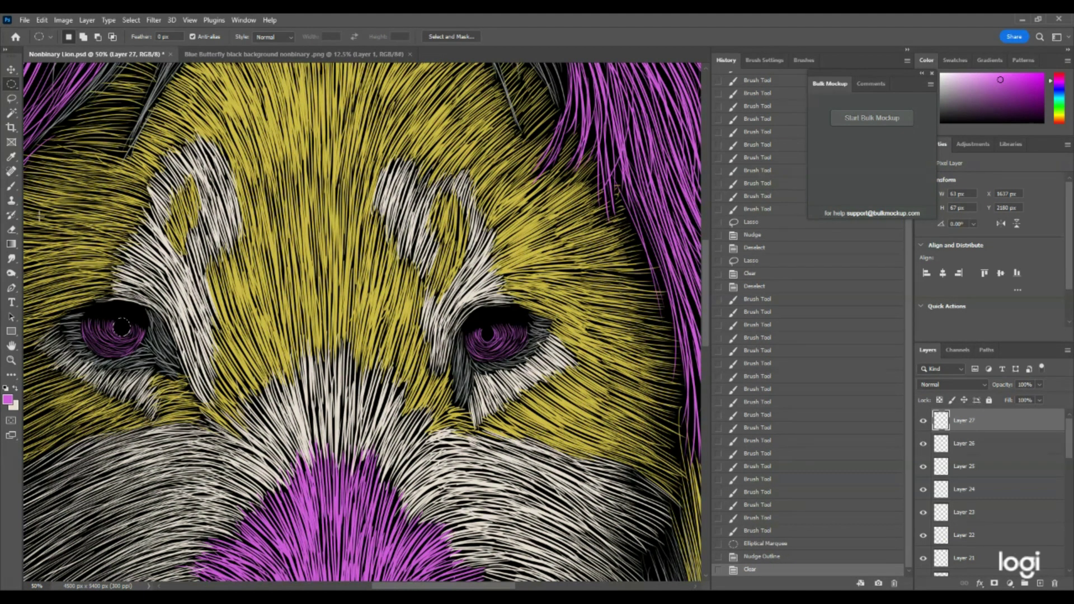
Step: Invert the pupil selection and paint short pink strokes around the edge of the left pupil
left_click(131, 19)
left_click(146, 63)
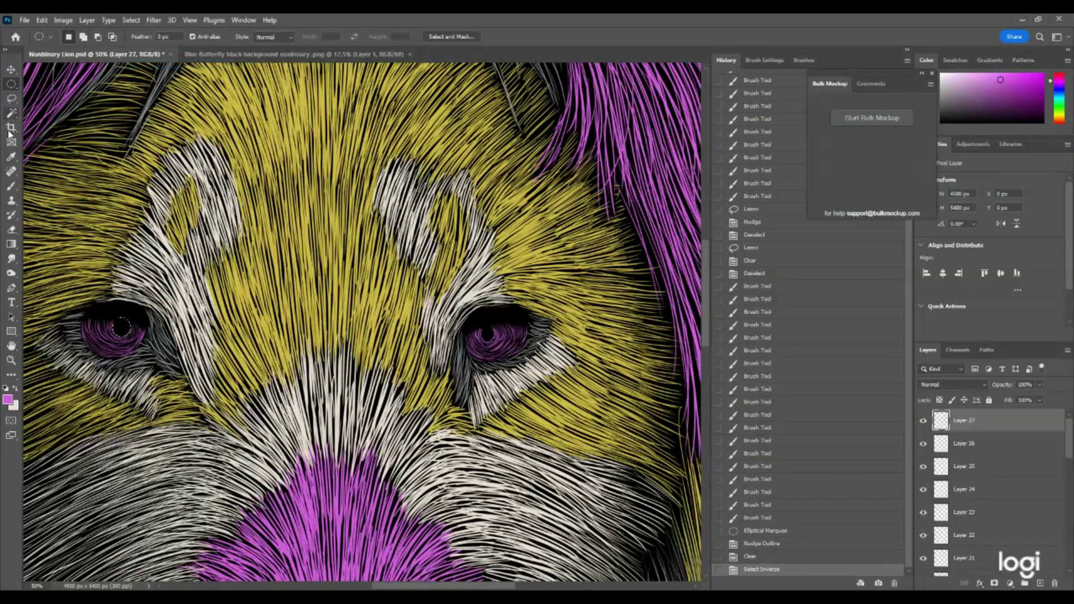
left_click(12, 186)
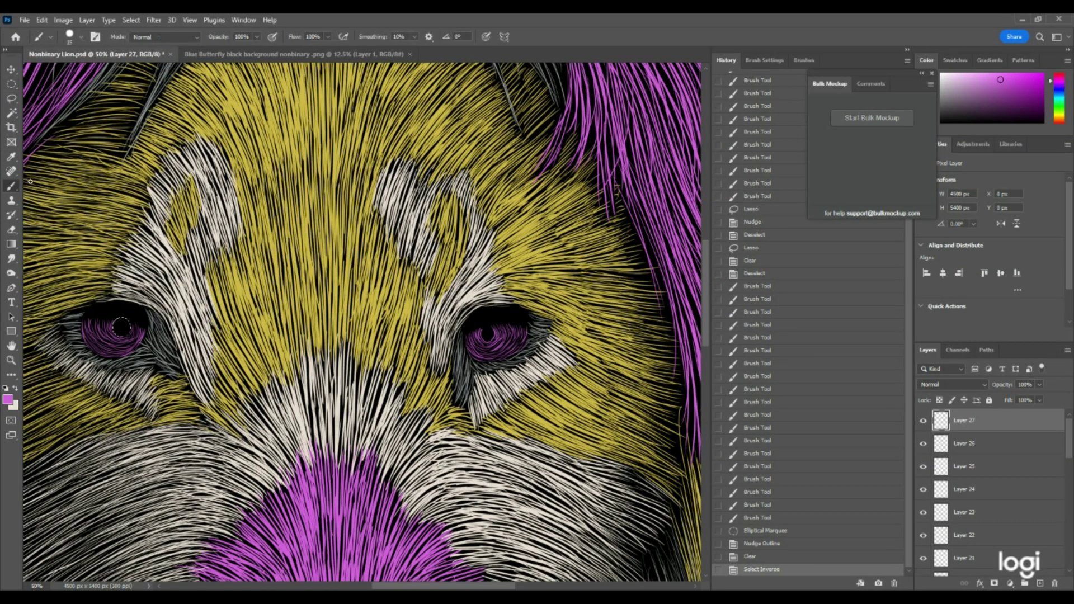
left_click_drag(112, 322, 112, 329)
left_click_drag(110, 327, 116, 331)
left_click_drag(115, 330, 122, 334)
left_click_drag(122, 332, 127, 336)
left_click_drag(132, 336, 131, 331)
left_click_drag(133, 331, 130, 329)
left_click_drag(132, 329, 122, 328)
left_click_drag(120, 325, 123, 329)
left_click_drag(120, 326, 121, 328)
left_click_drag(118, 325, 121, 328)
left_click_drag(119, 325, 121, 327)
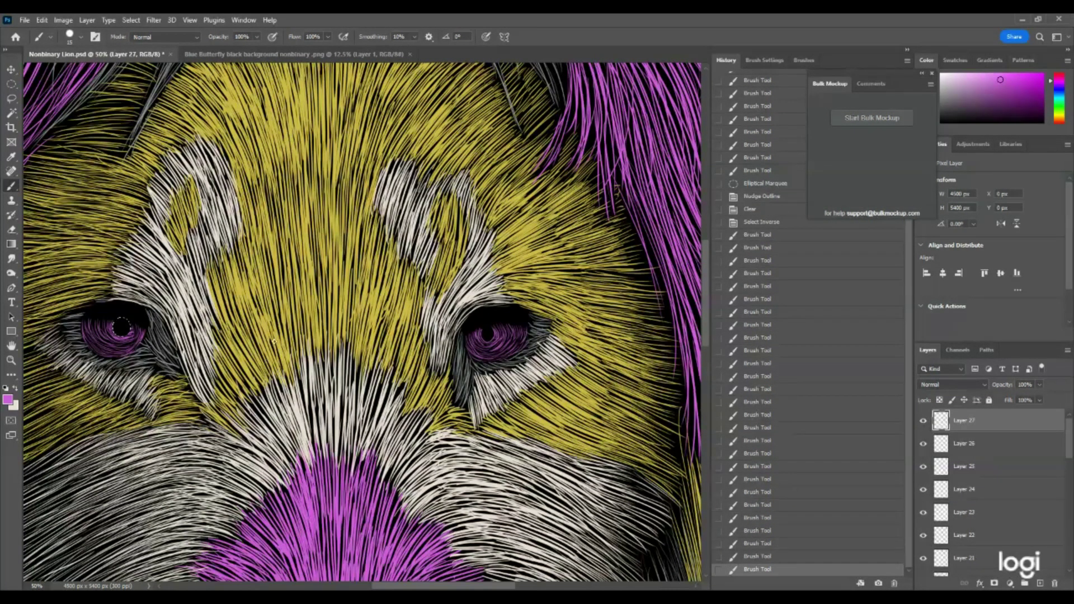
Step: Invert the selection back to the pupil ellipse, move its outline onto the right eye's pupil, and delete the pink inside
left_click(131, 20)
left_click(143, 63)
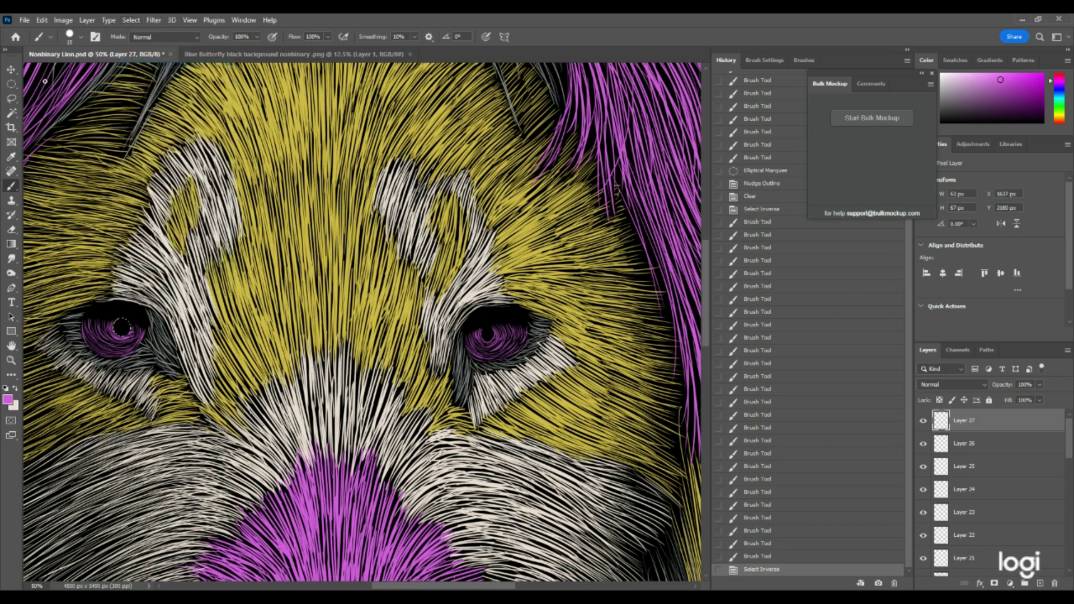
left_click(11, 84)
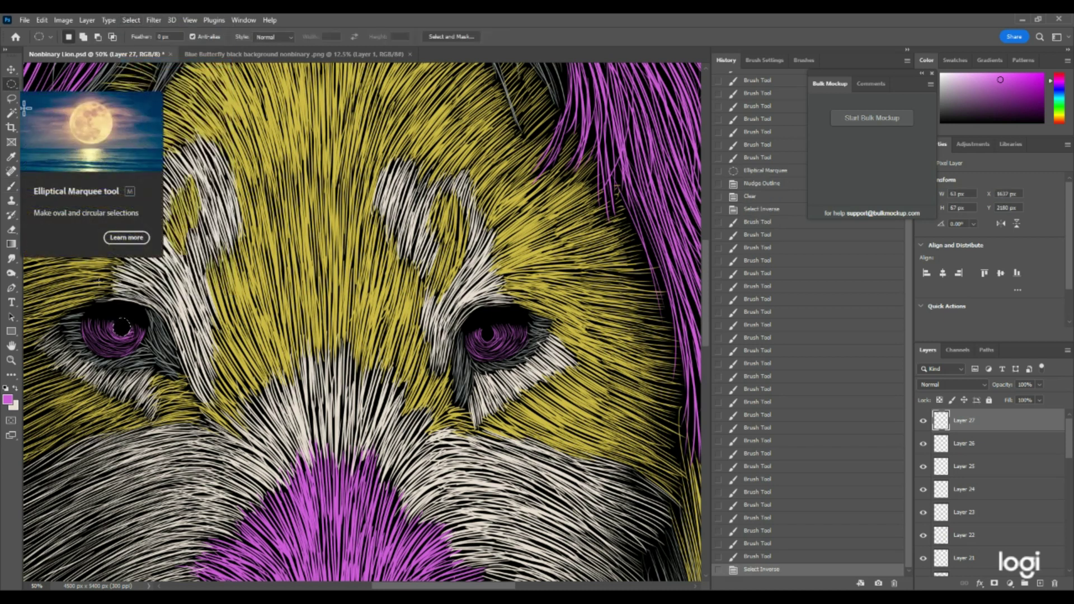
left_click_drag(123, 333, 487, 338)
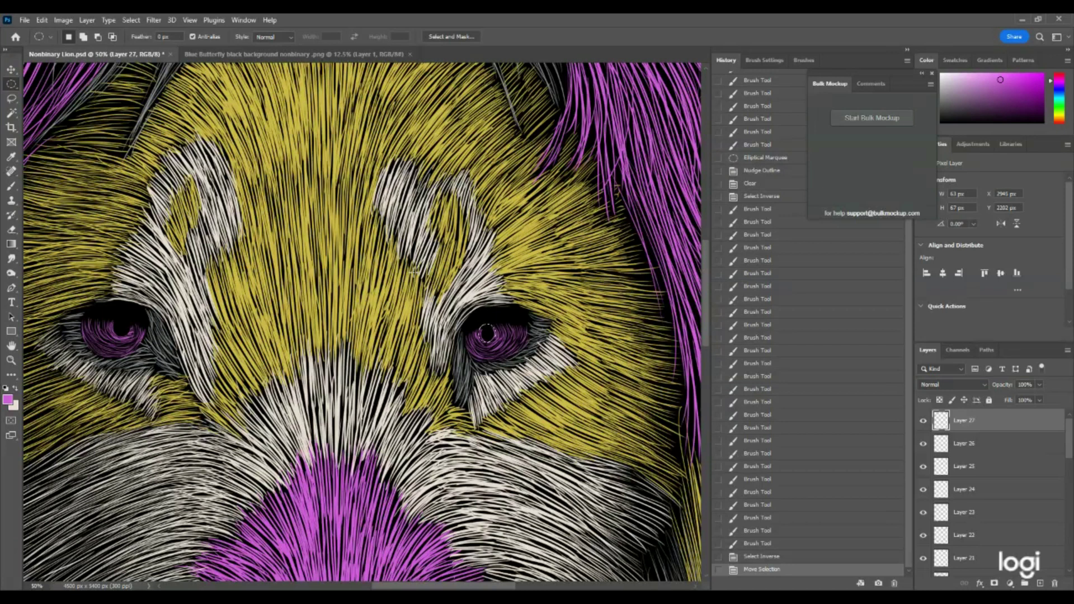
key("Delete")
Step: Invert the selection, paint short pink strokes around the edge of the right pupil, and deselect
left_click(131, 20)
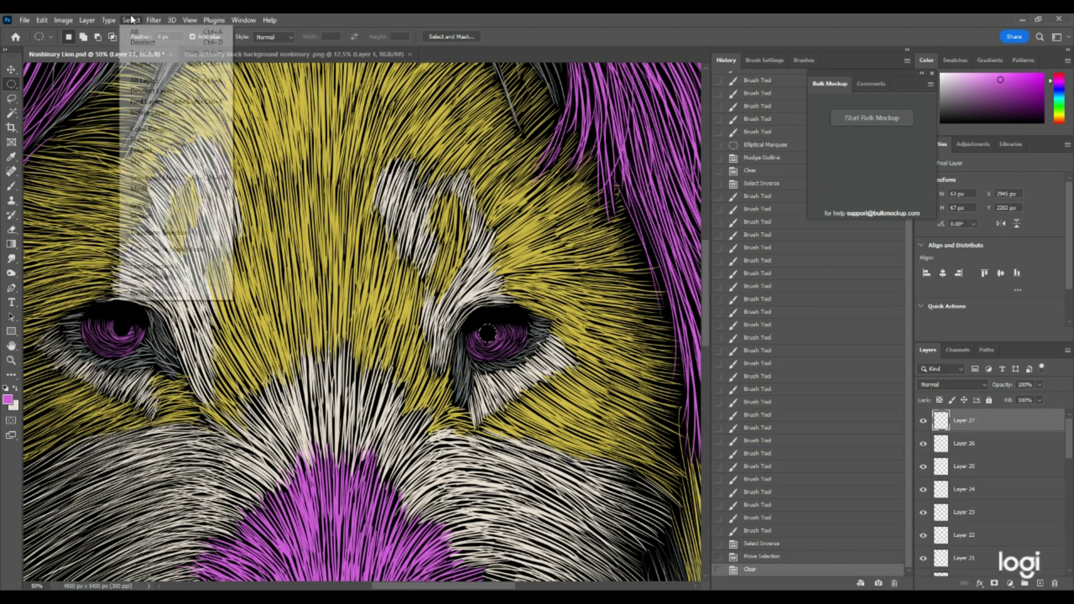
left_click(144, 64)
left_click(8, 189)
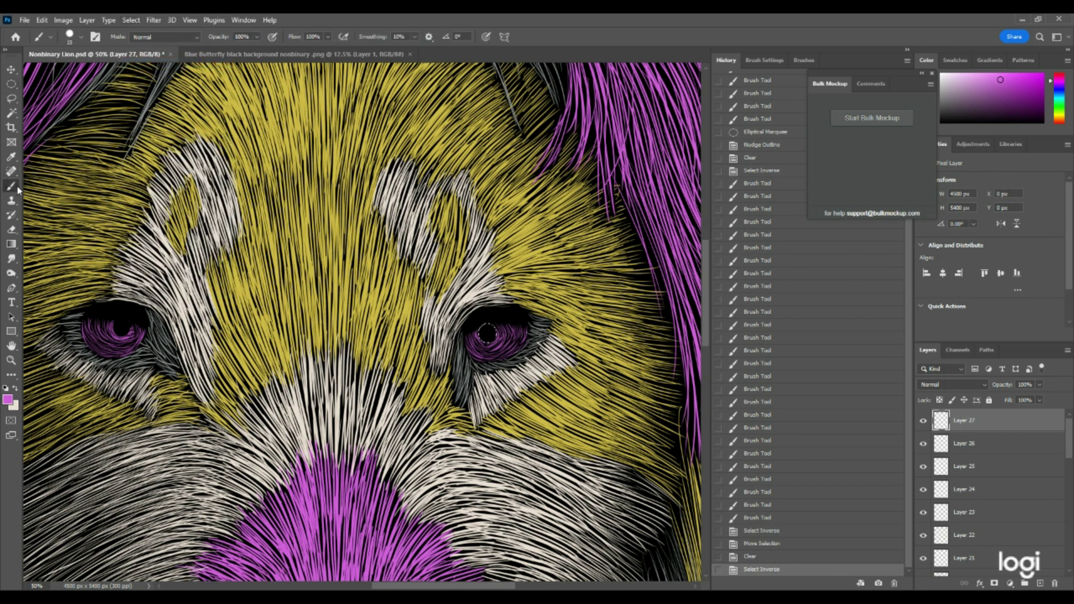
left_click_drag(475, 332, 484, 343)
left_click_drag(478, 334, 483, 342)
left_click_drag(477, 335, 487, 339)
left_click_drag(485, 341, 490, 339)
left_click_drag(489, 341, 491, 337)
left_click_drag(490, 337, 491, 333)
left_click_drag(490, 332, 491, 329)
left_click_drag(490, 330, 488, 331)
left_click_drag(489, 331, 480, 337)
left_click_drag(480, 337, 476, 338)
left_click_drag(476, 338, 477, 334)
left_click_drag(477, 335, 486, 335)
left_click_drag(486, 335, 497, 337)
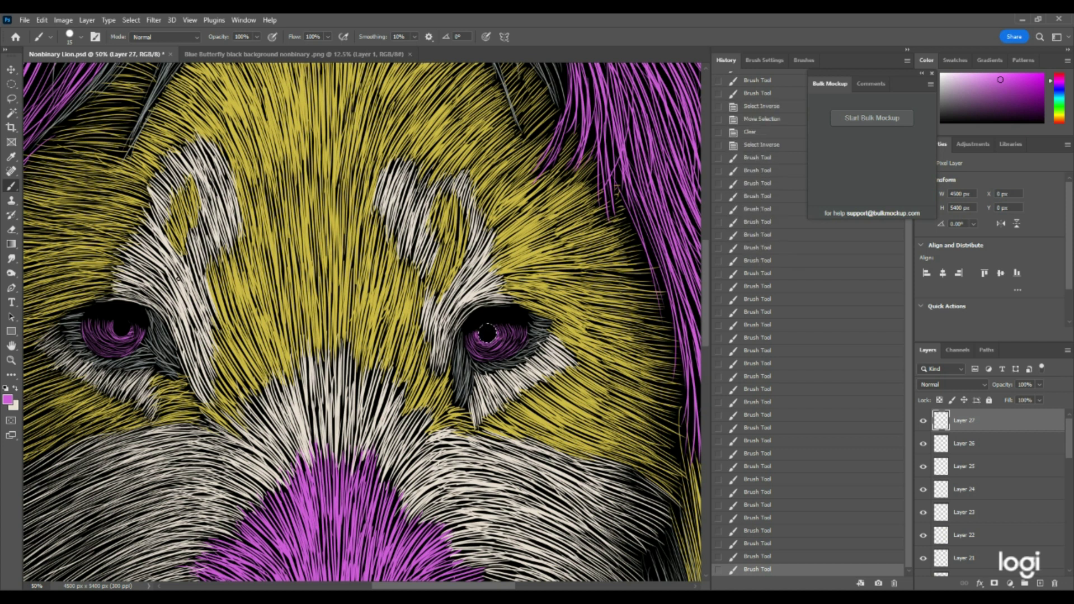
left_click(131, 20)
left_click(142, 42)
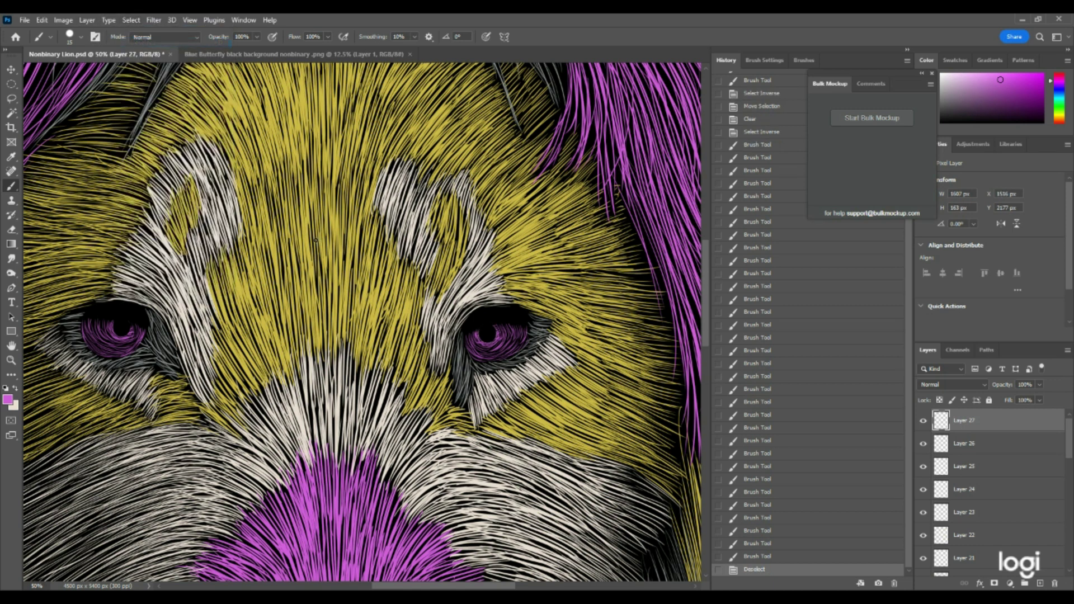
Step: Add a new layer above Layer 27 and paint short bright pink strokes around the pupils of both eyes
left_click(11, 360)
mouse_move(302, 265)
left_mouse_down()
mouse_move(248, 253)
mouse_move(295, 248)
left_mouse_up()
left_click(1038, 583)
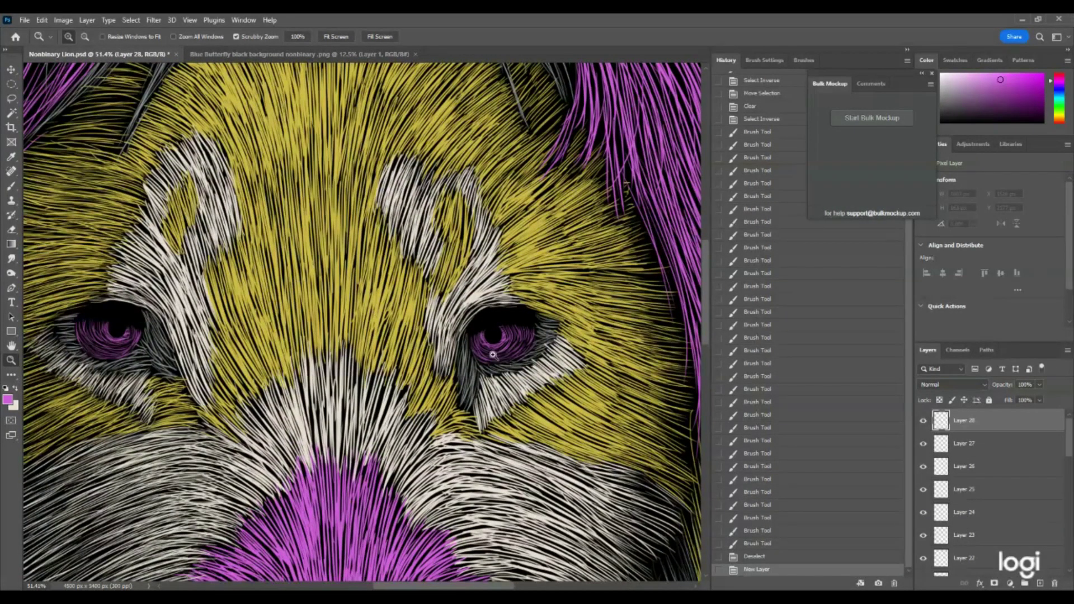
left_click_drag(464, 345, 467, 347)
left_click_drag(349, 325, 355, 324)
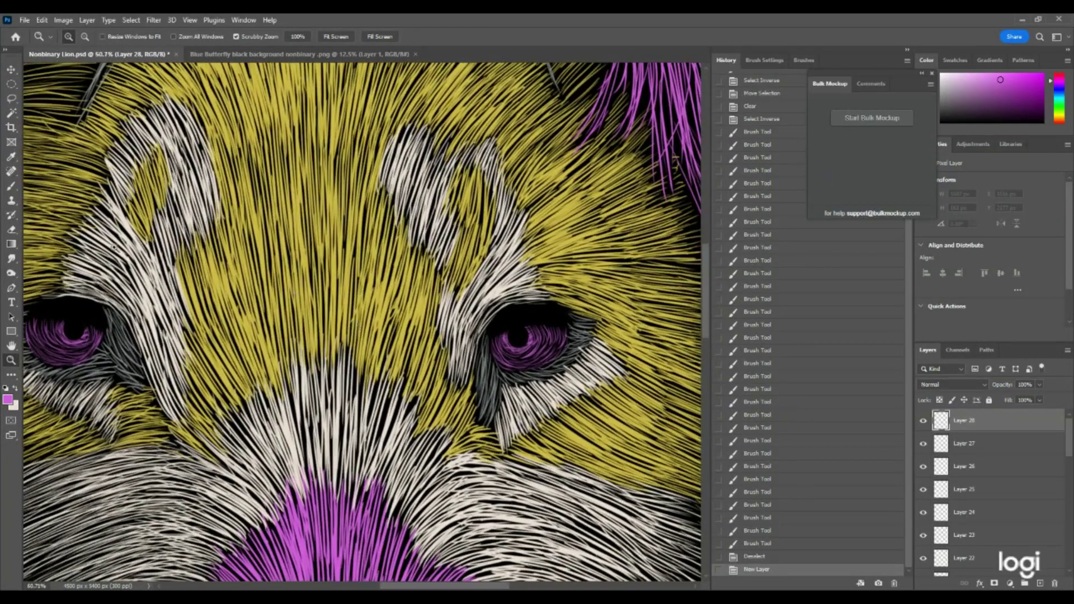
left_click(12, 187)
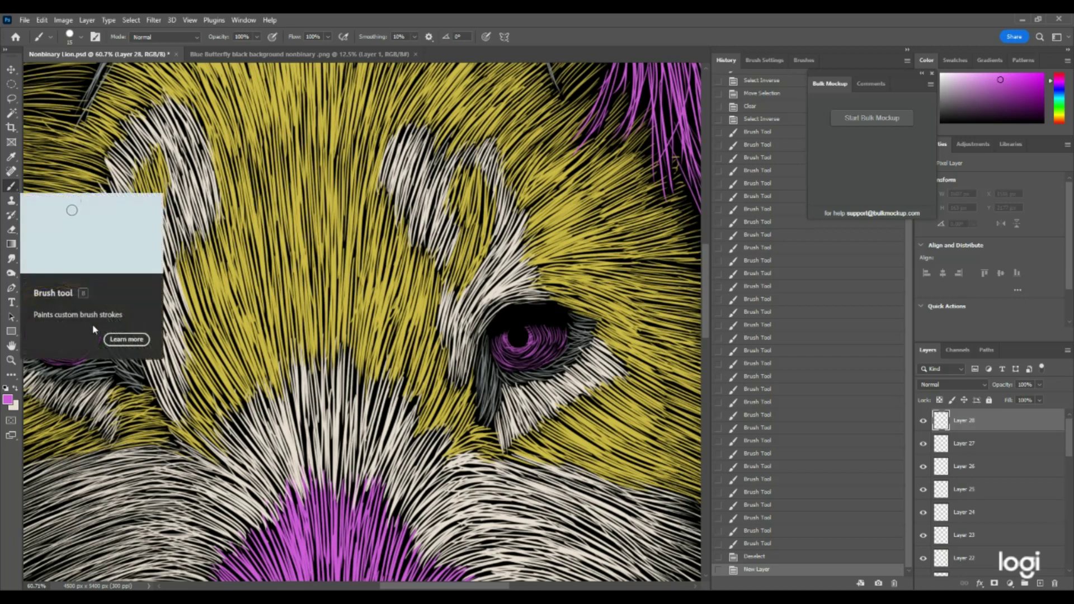
left_click_drag(78, 339, 83, 336)
left_click_drag(82, 337, 80, 341)
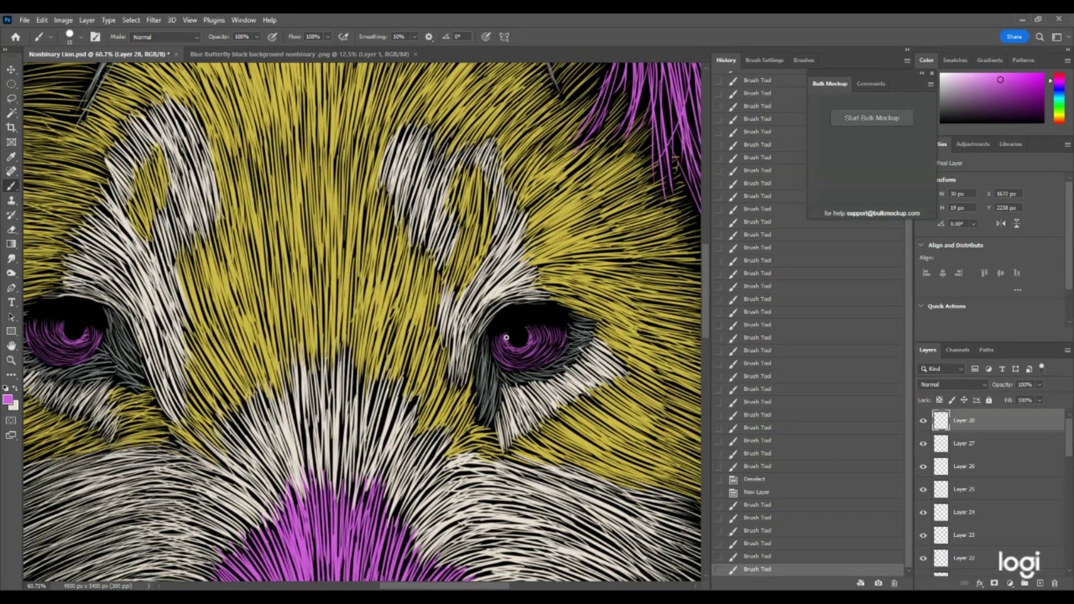
left_click_drag(507, 335, 511, 343)
left_click_drag(509, 336, 526, 347)
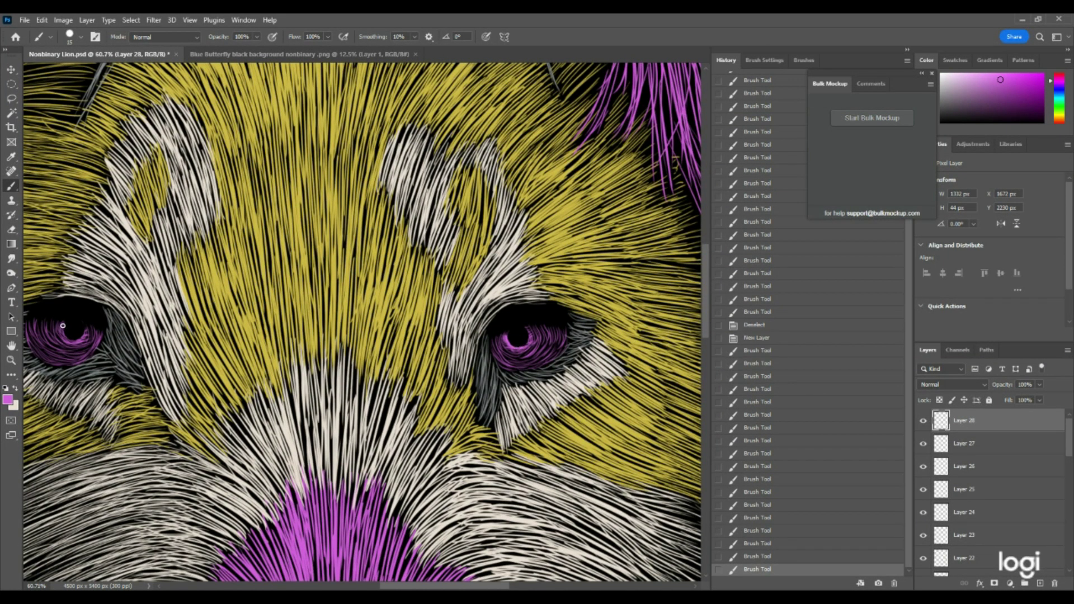
left_click_drag(63, 325, 65, 336)
left_click_drag(64, 330, 78, 341)
left_click_drag(77, 341, 80, 339)
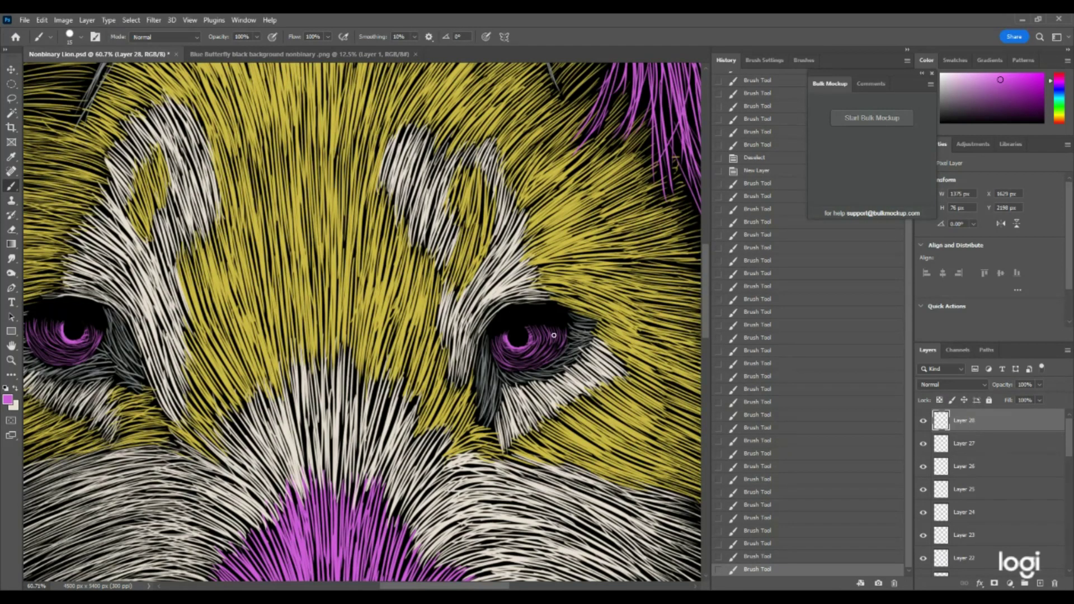
Step: Fill the right eye's iris with dense bright pink Brush strokes on Layer 28, leaving the pupil black
left_click_drag(539, 339, 538, 343)
left_click_drag(538, 334, 541, 350)
left_click_drag(539, 347, 542, 356)
mouse_move(545, 344)
left_mouse_down()
mouse_move(559, 353)
mouse_move(547, 357)
mouse_move(563, 346)
left_mouse_up()
mouse_move(545, 346)
left_mouse_down()
mouse_move(550, 333)
mouse_move(539, 342)
mouse_move(531, 327)
mouse_move(530, 351)
left_mouse_up()
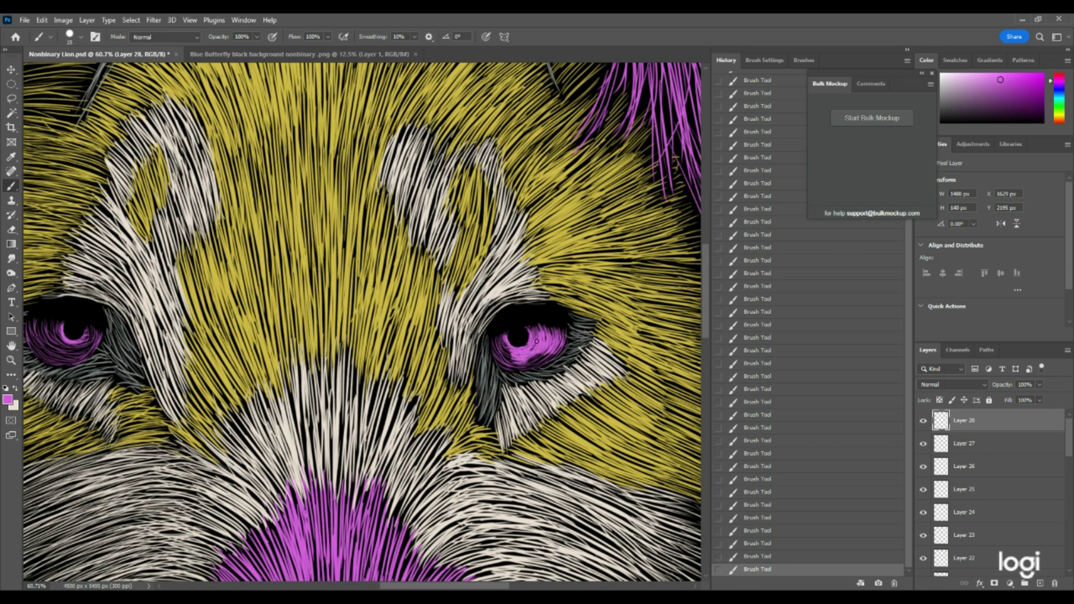
left_click_drag(554, 352, 522, 367)
left_click_drag(495, 349, 525, 364)
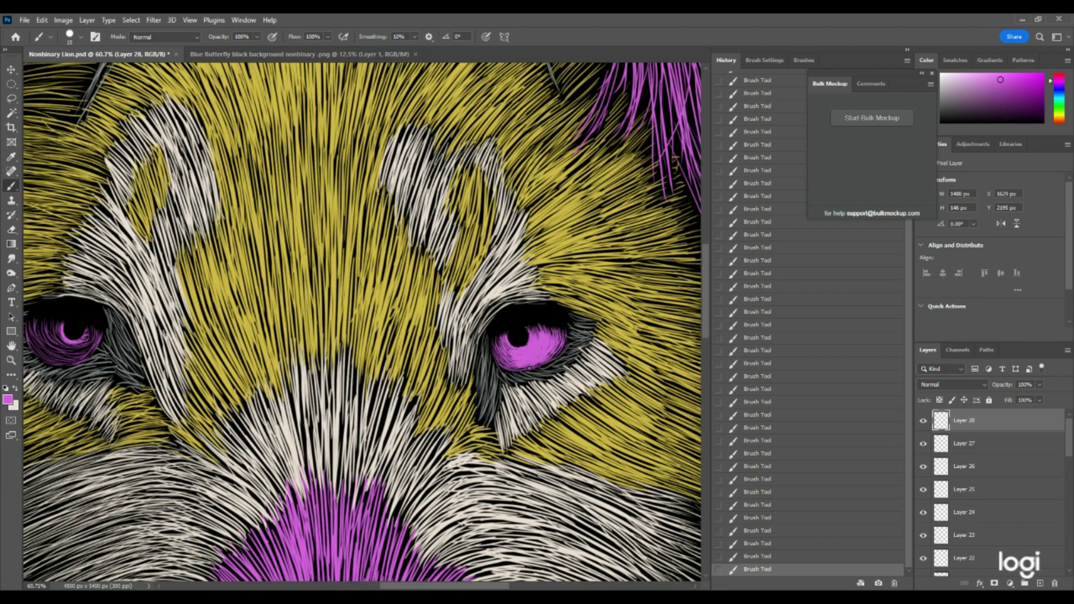
Step: Fill the left eye's iris with dense bright pink Brush strokes on Layer 28 to match the right eye
left_click(11, 360)
left_click_drag(428, 301, 456, 292)
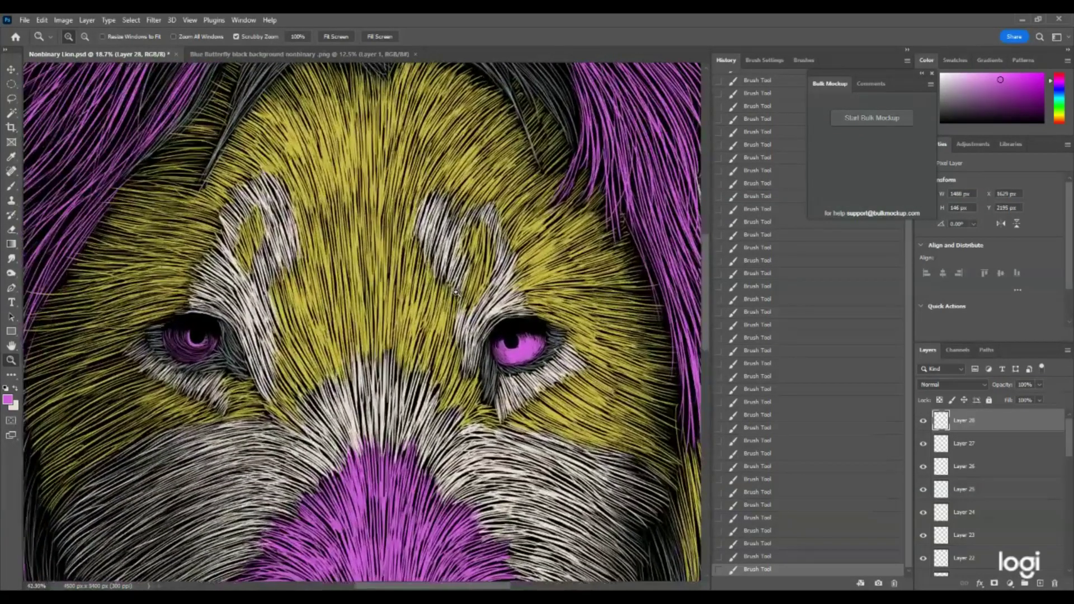
left_click(12, 187)
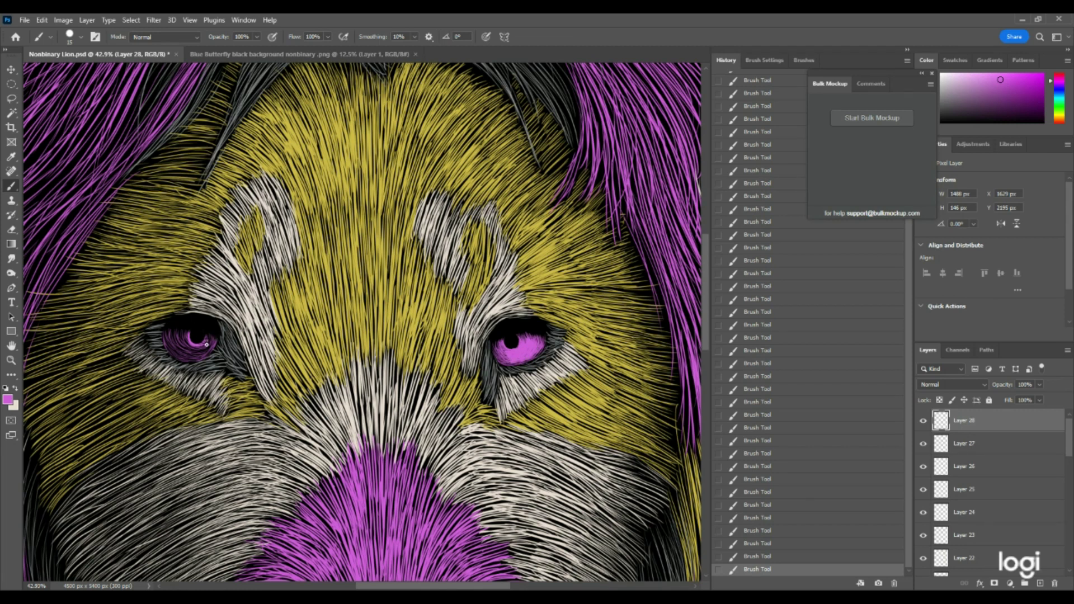
mouse_move(202, 350)
left_mouse_down()
mouse_move(187, 355)
mouse_move(187, 338)
mouse_move(171, 345)
mouse_move(184, 357)
mouse_move(213, 338)
left_mouse_up()
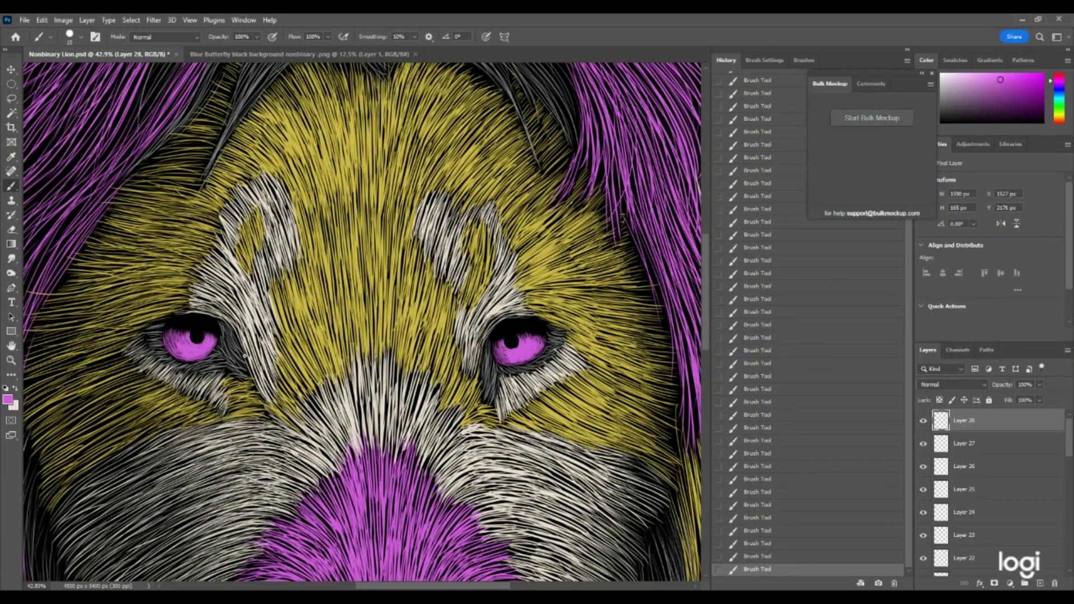
left_click(11, 186)
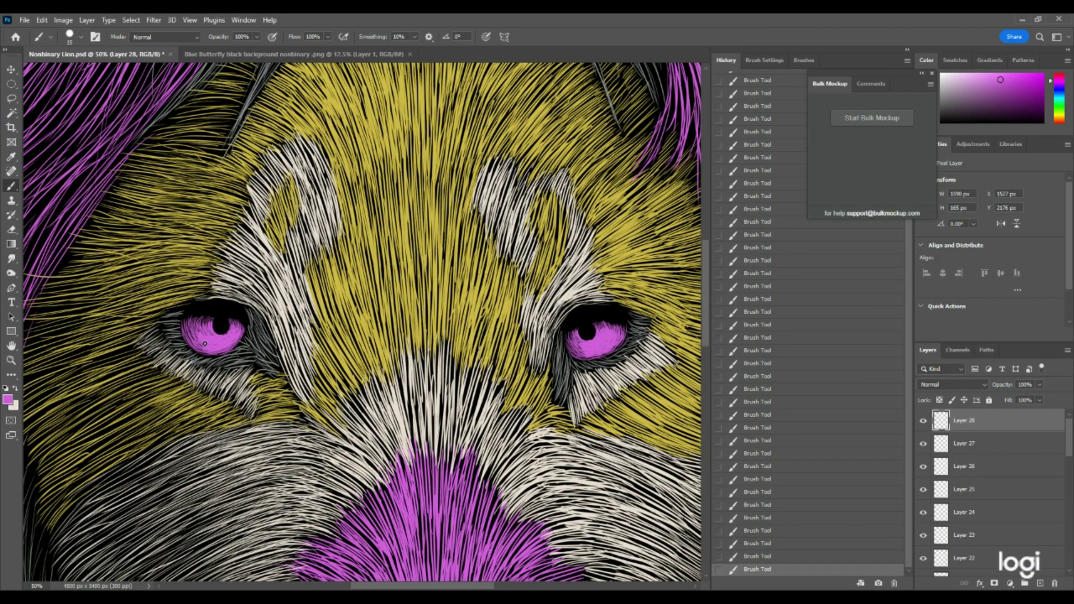
Step: Add a new layer above Layer 28 and set the foreground color to cream ebdfd4
left_click(11, 360)
left_click_drag(332, 271, 286, 260)
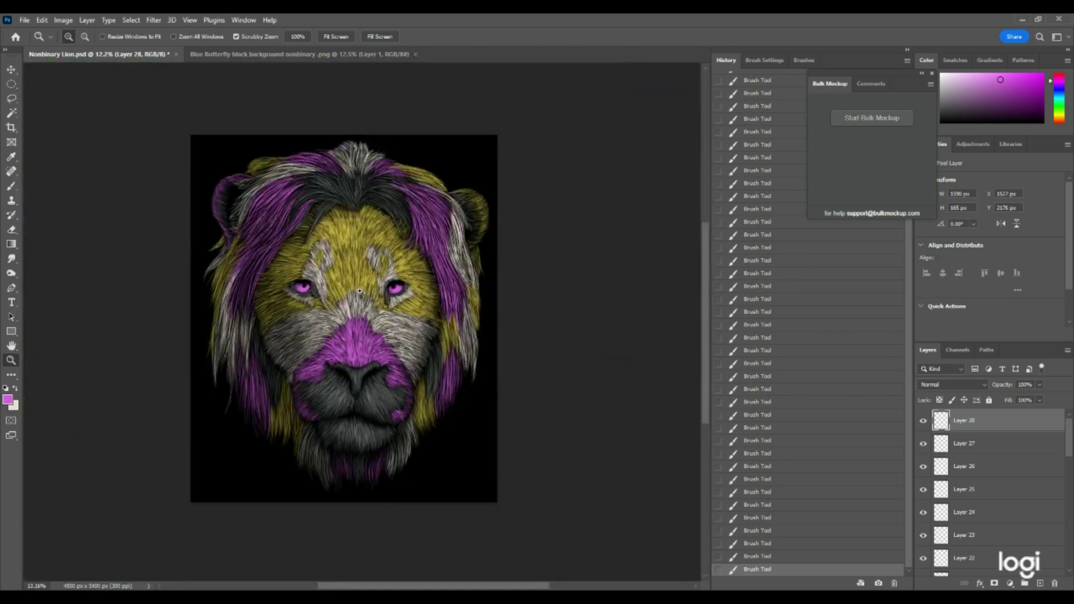
left_click_drag(356, 315, 373, 286)
left_click(1039, 583)
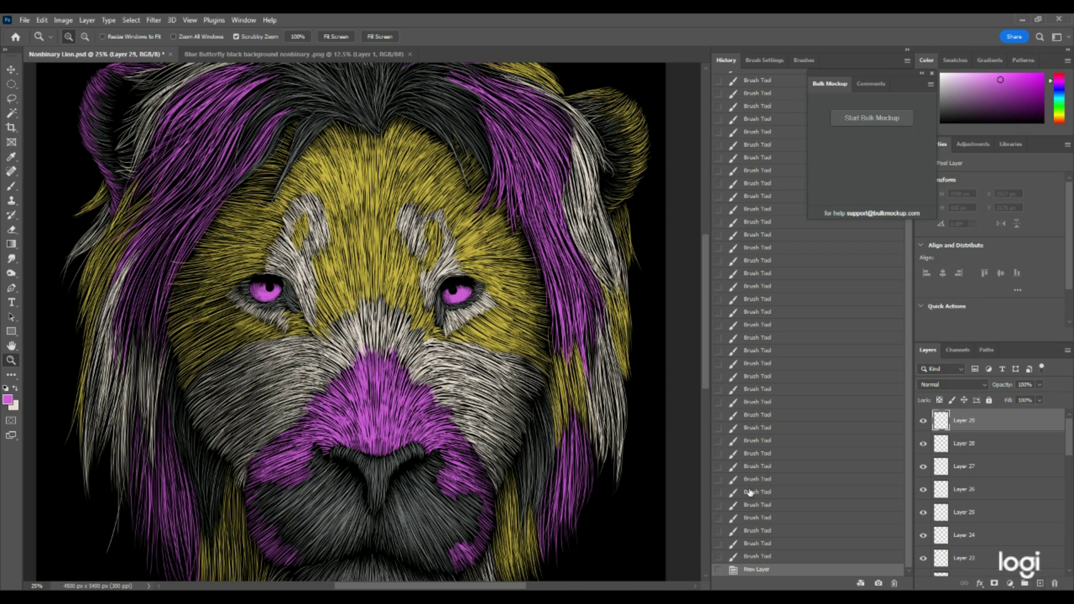
left_click(7, 399)
left_click(15, 404)
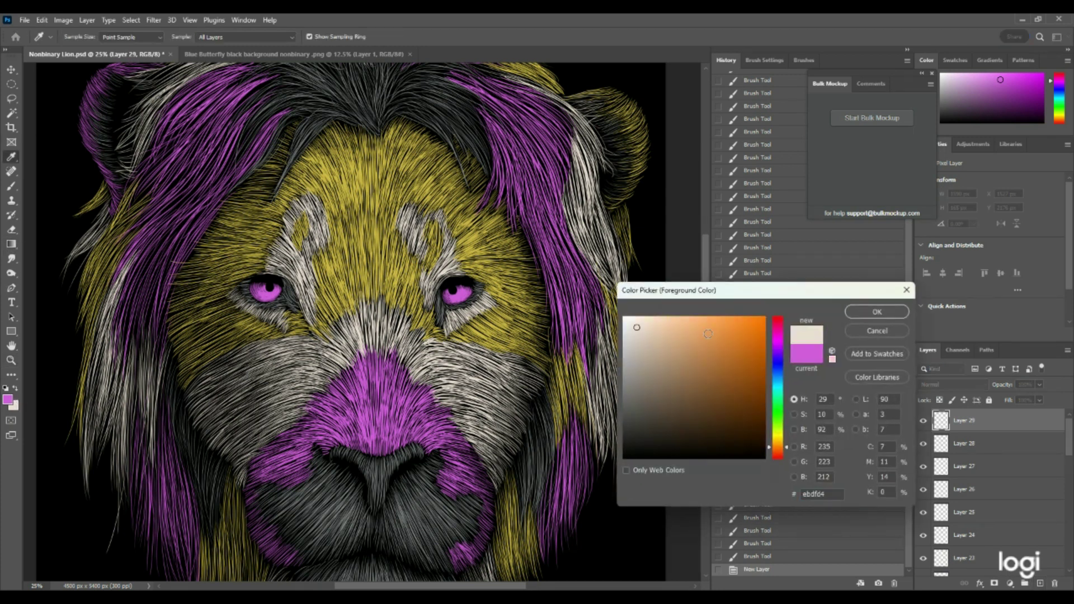
left_click(892, 314)
Step: Try a circular highlight of about 40 px in the left eye's pupil filled with the foreground color, then revert to the empty Layer 29
left_click(346, 238)
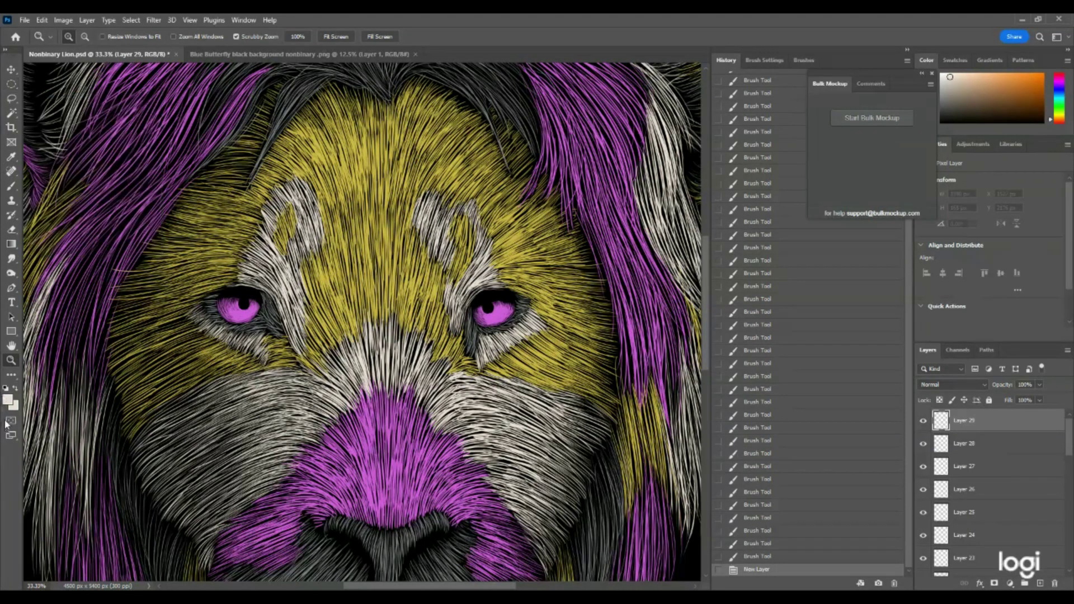
left_click(10, 84)
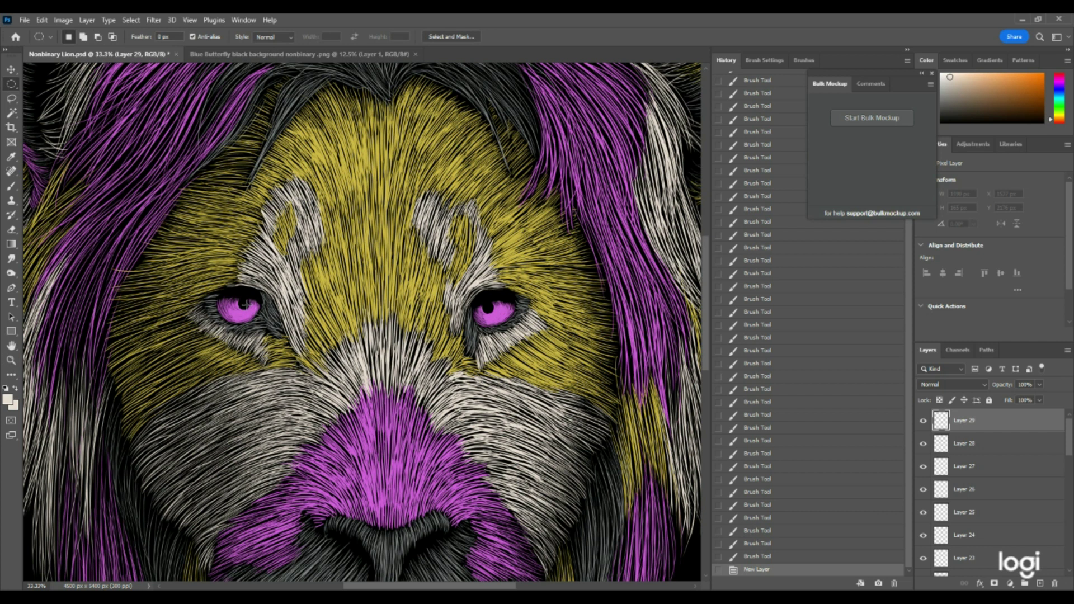
left_click_drag(245, 303, 250, 305)
key("Up")
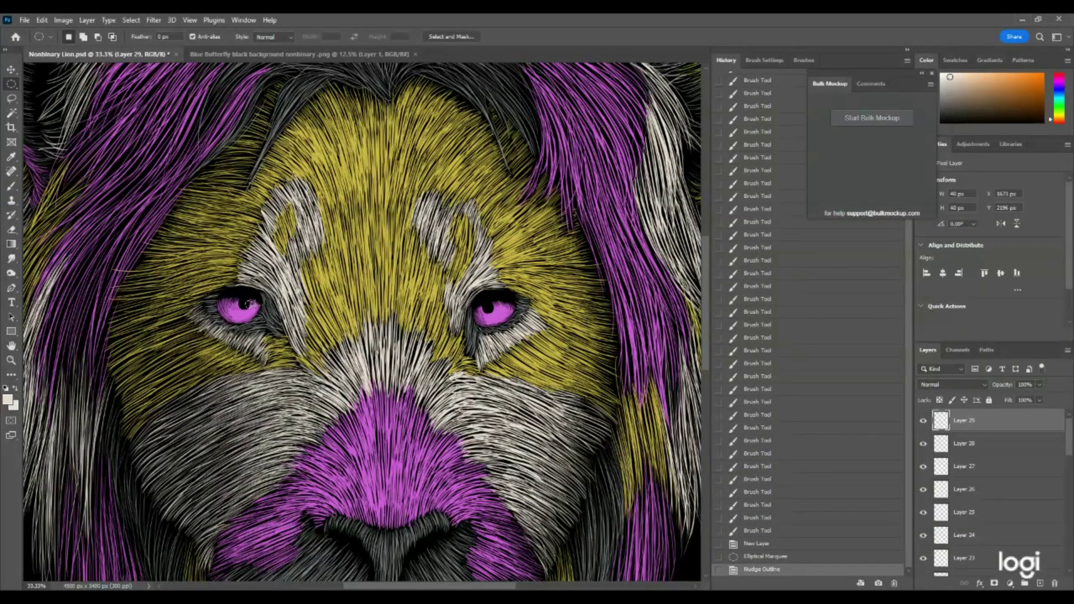
left_click(42, 19)
left_click(53, 192)
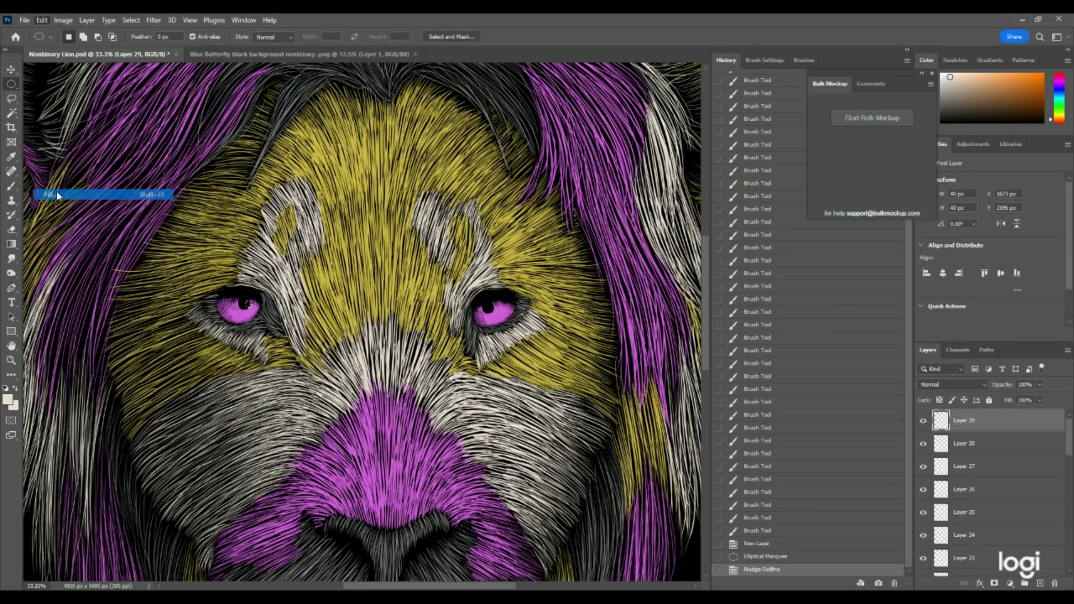
left_click(561, 167)
left_click(565, 172)
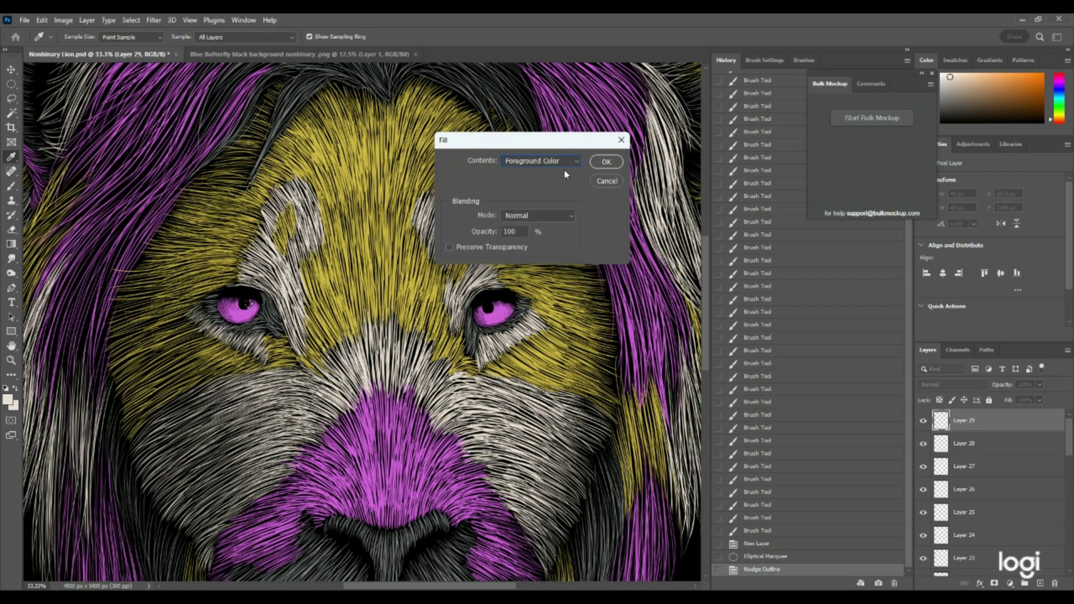
left_click(606, 161)
left_click_drag(250, 304, 375, 316)
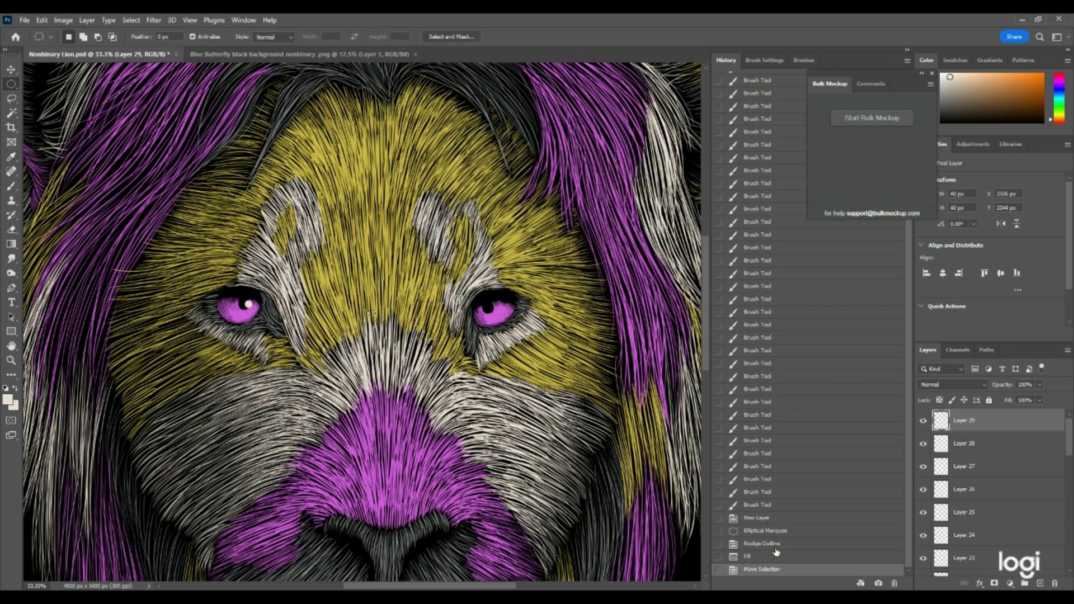
left_click(764, 518)
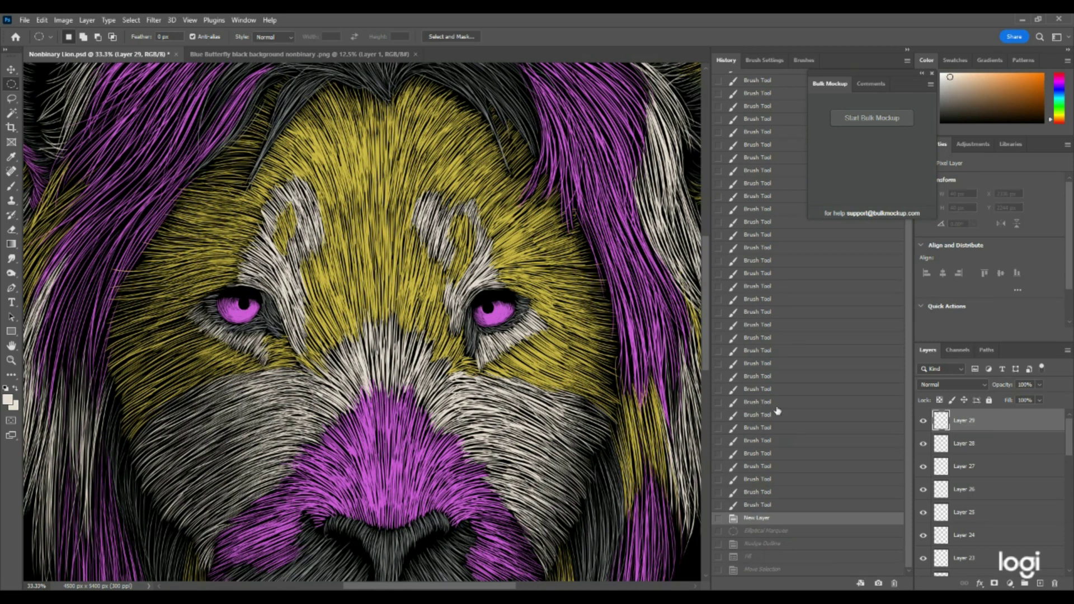
Step: Select an ellipse of about 35 by 25 px in the left eye's pupil and fill it with the cream foreground color on Layer 29
left_click(12, 359)
left_click(417, 265)
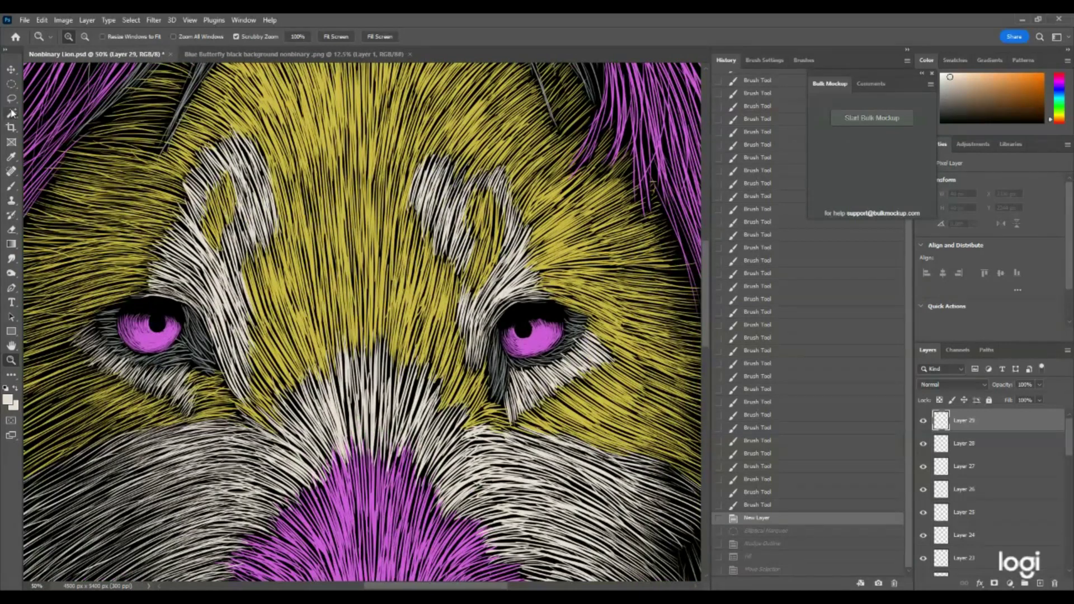
left_click(11, 83)
left_click_drag(157, 317, 170, 327)
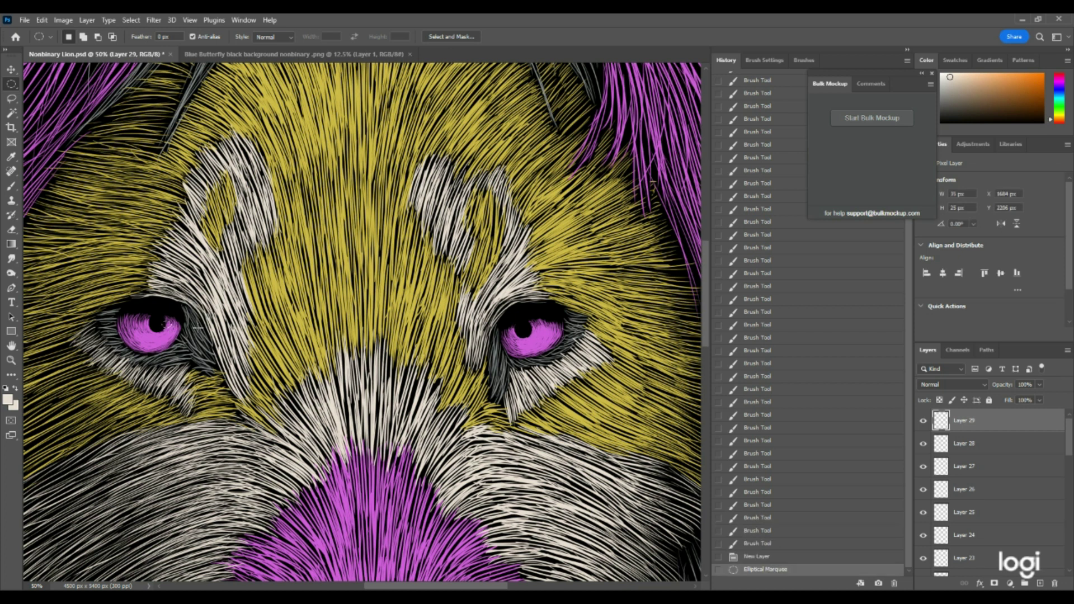
key("Left")
key("Left")
left_click(42, 20)
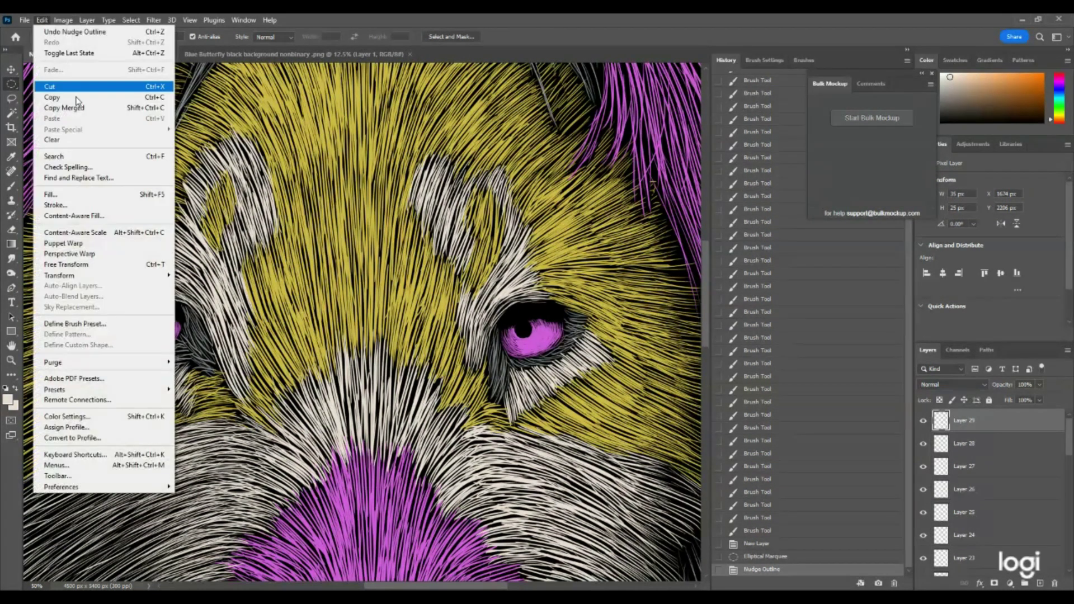
left_click(68, 194)
left_click(607, 163)
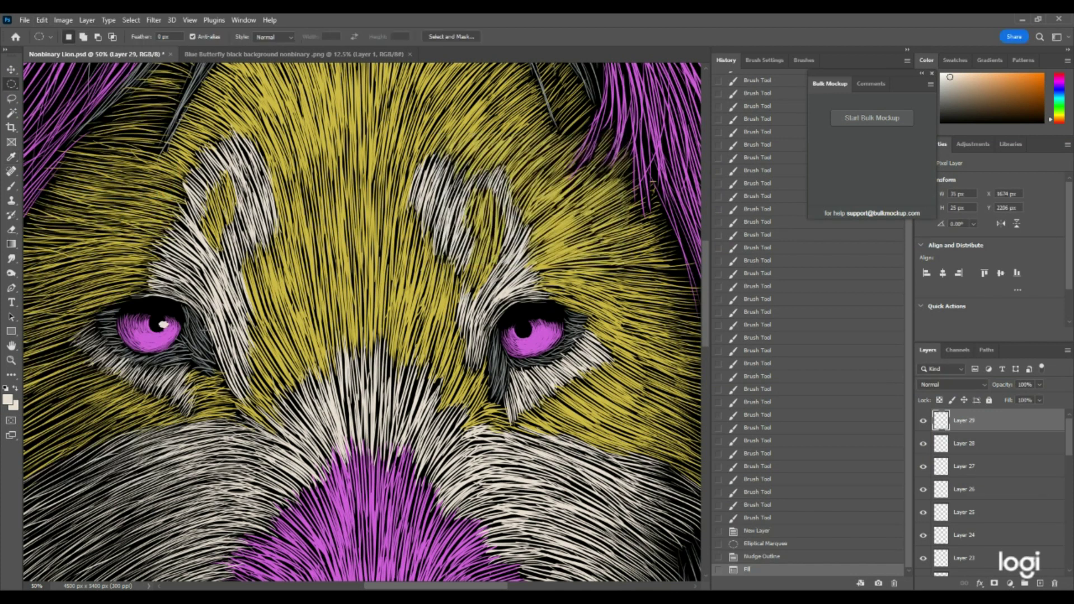
Step: Move the elliptical selection to the right eye's pupil, fill it with the cream foreground color and deselect
left_click_drag(165, 328, 531, 330)
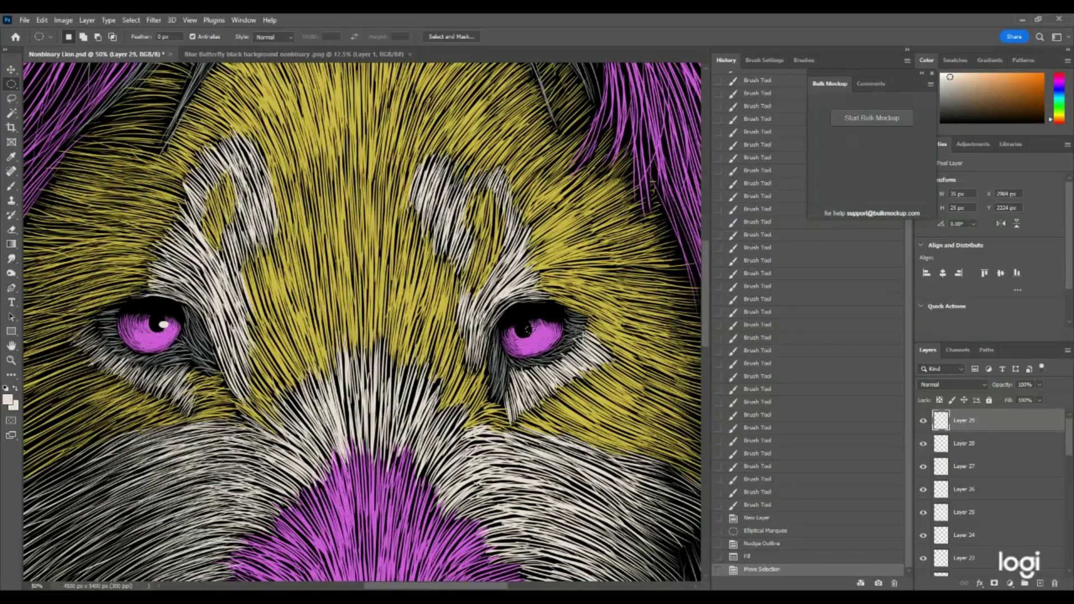
left_click(42, 20)
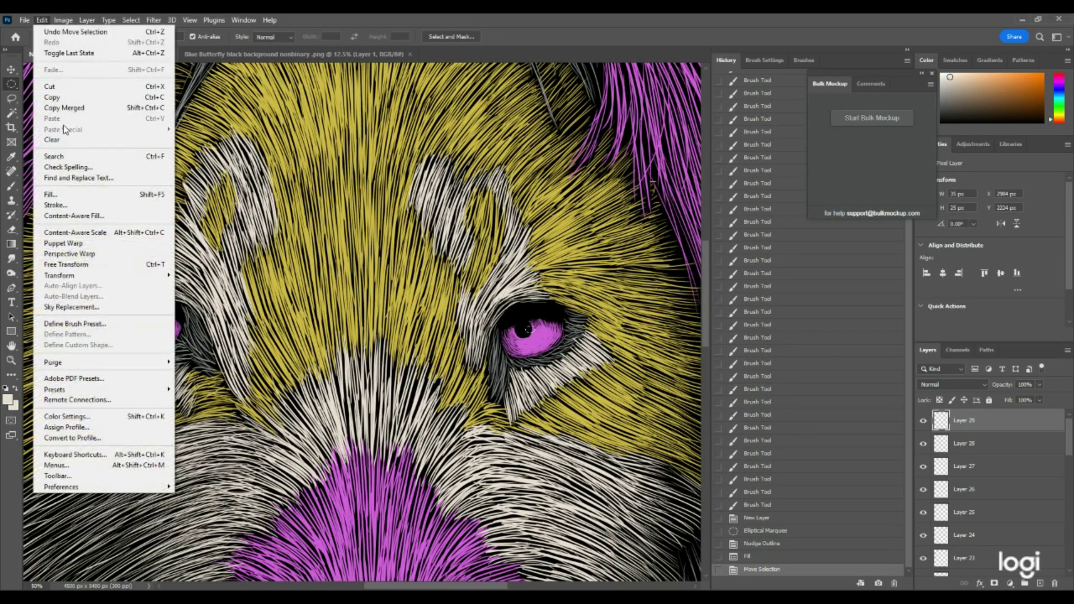
left_click(50, 194)
left_click(607, 159)
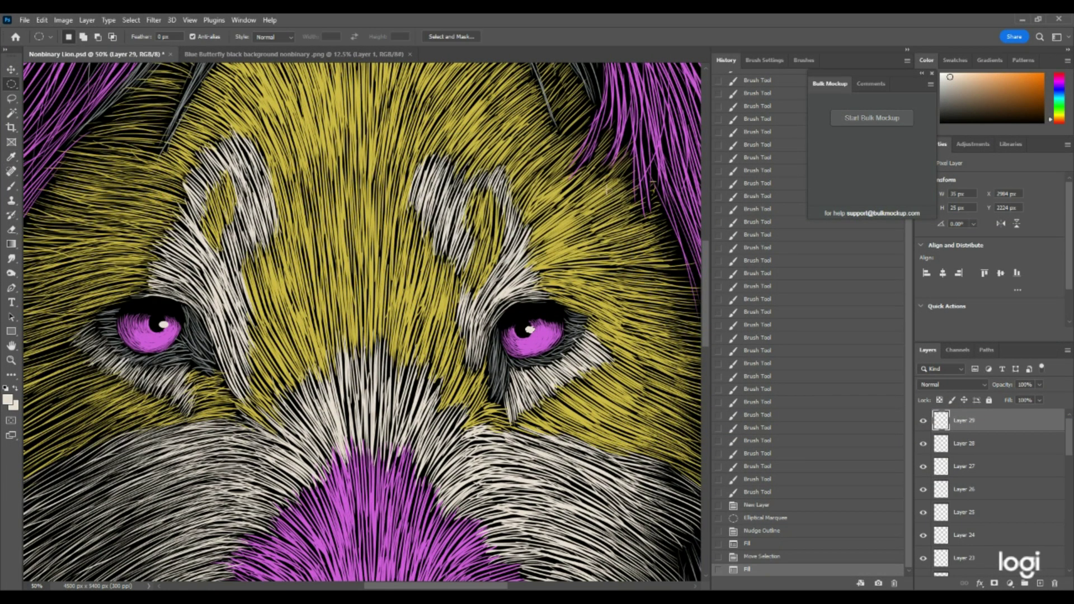
left_click(131, 20)
left_click(140, 43)
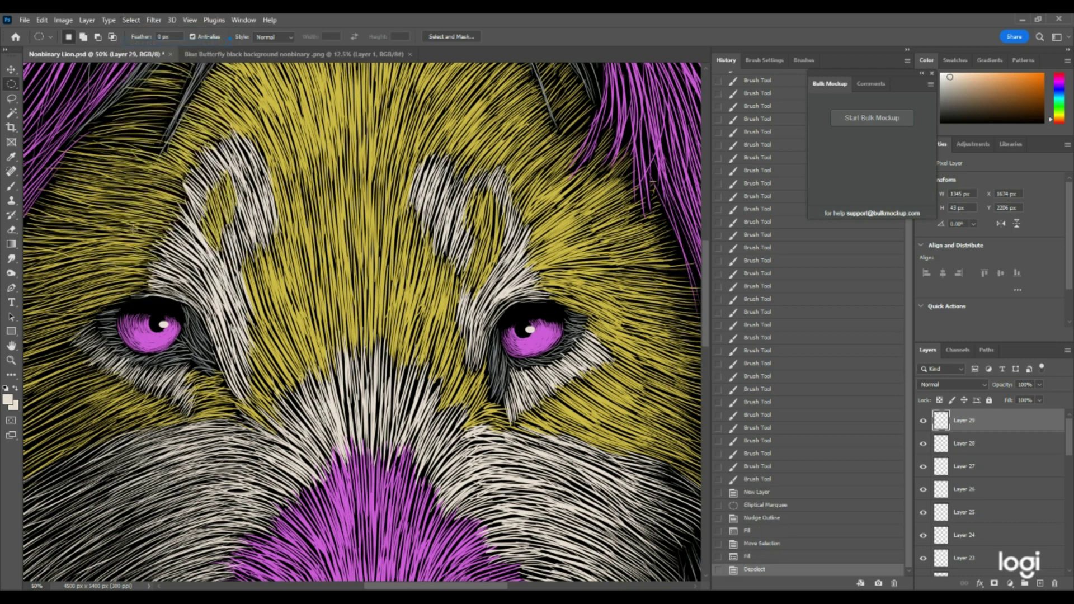
Step: Cut small notches out of the right edge of the left eye's cream highlight using Lasso selections
left_click(11, 360)
left_click_drag(423, 264, 239, 288)
left_click_drag(372, 258, 423, 264)
left_click_drag(102, 309, 134, 307)
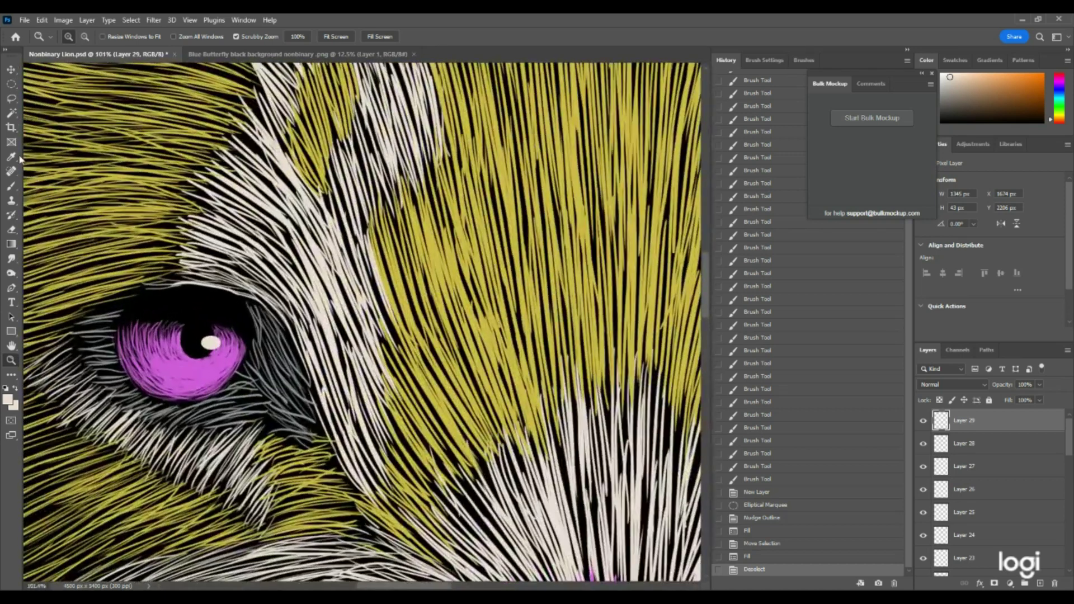
left_click(12, 99)
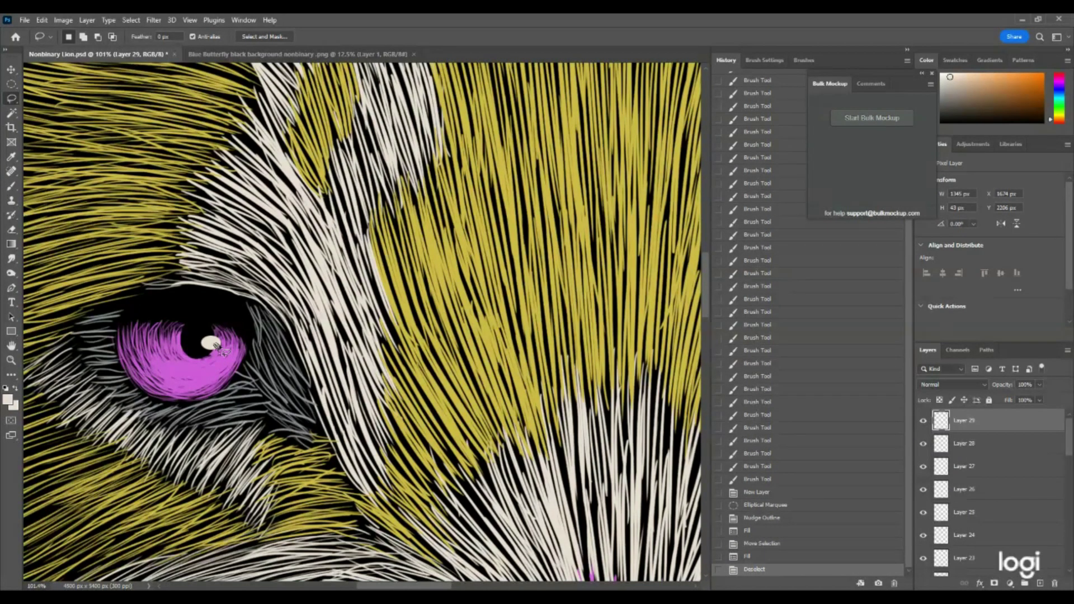
left_click_drag(217, 345, 223, 343)
key("ctrl+d")
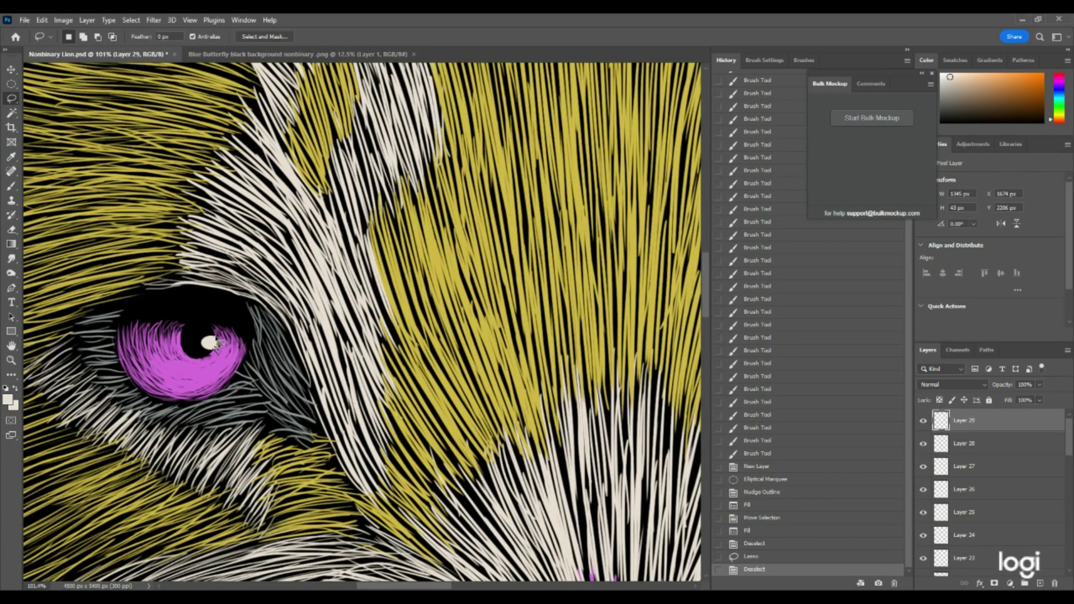
left_click_drag(219, 335, 220, 353)
key("Delete")
key("ctrl+d")
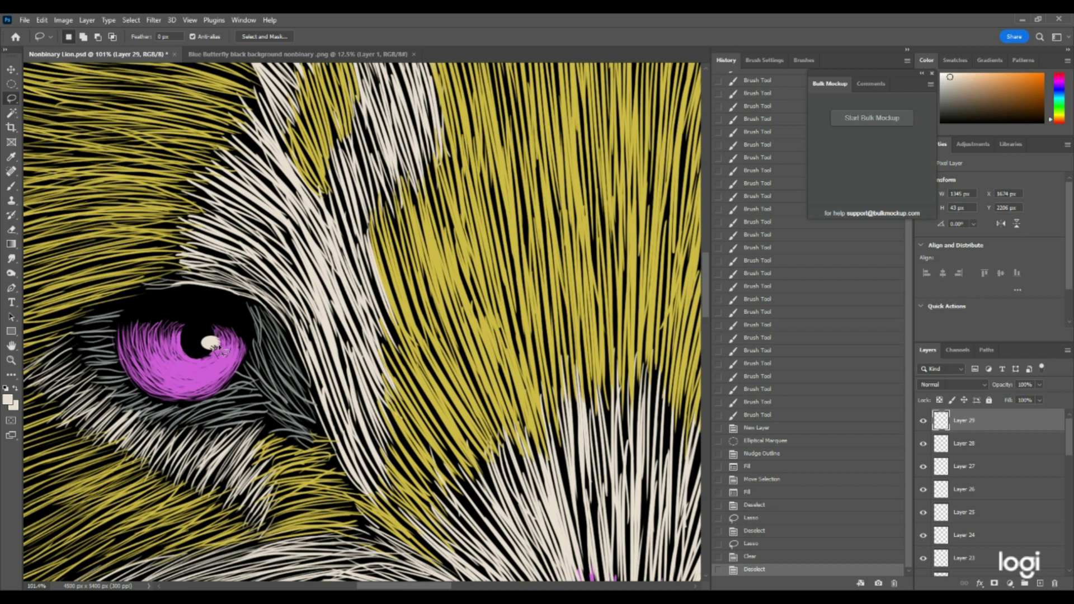
left_click_drag(224, 339, 228, 363)
key("Delete")
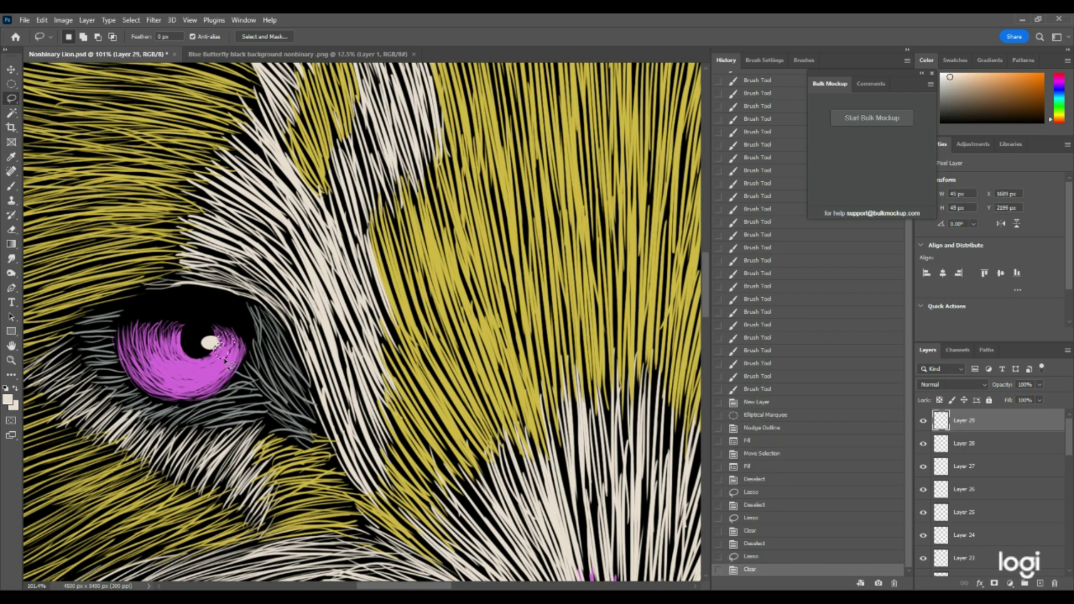
key("ctrl+d")
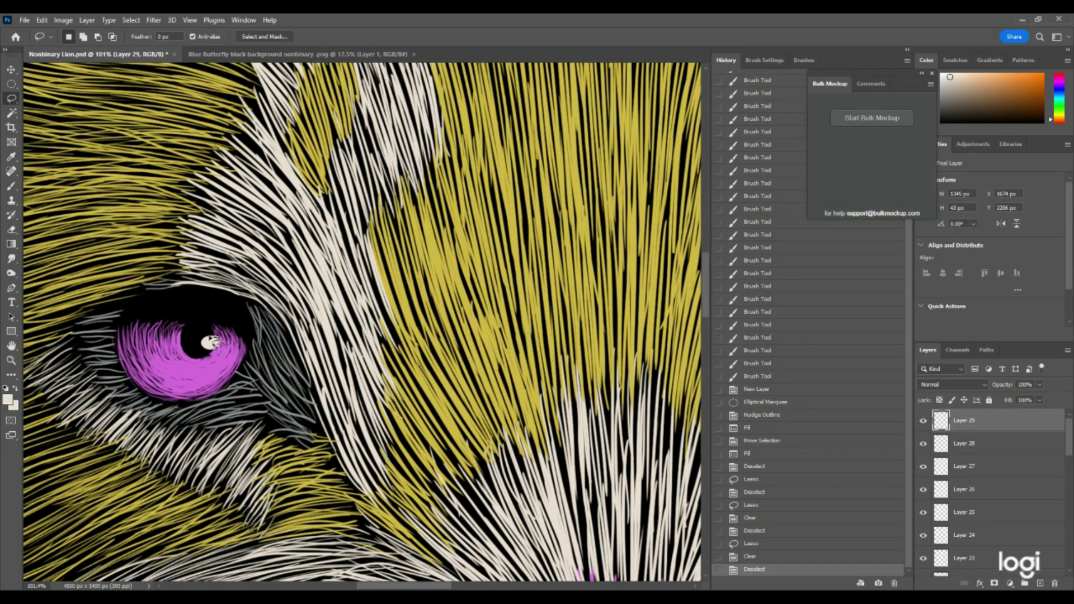
left_click_drag(228, 343, 226, 346)
key("Delete")
key("ctrl+d")
Step: Add a new layer above Layer 29 and paint long, thin cream whiskers sweeping outward from the right side of the muzzle
left_click(12, 360)
left_click_drag(274, 277, 176, 266)
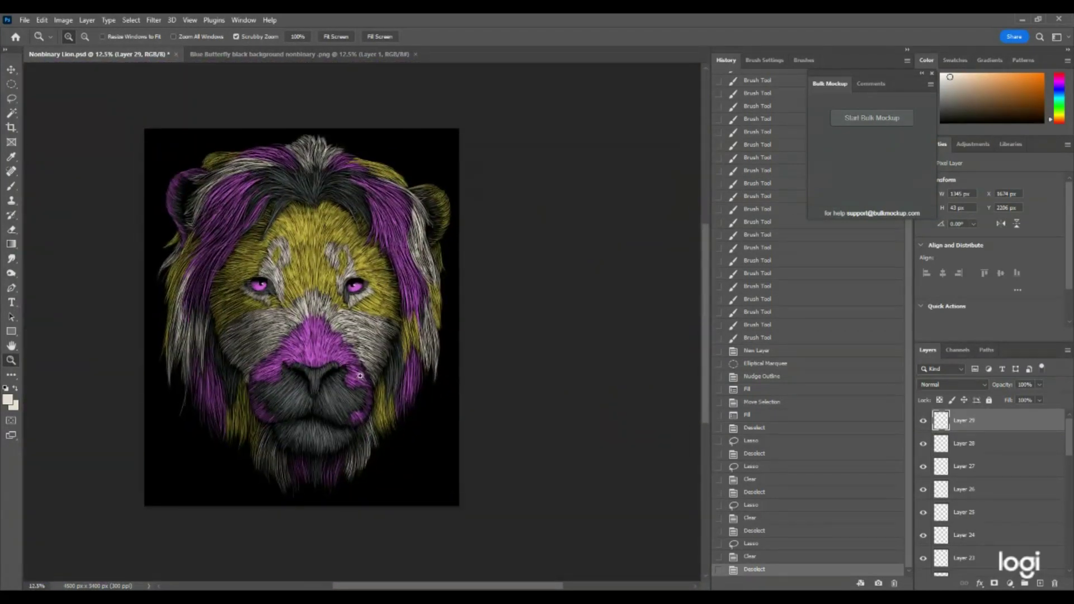
left_click(1040, 584)
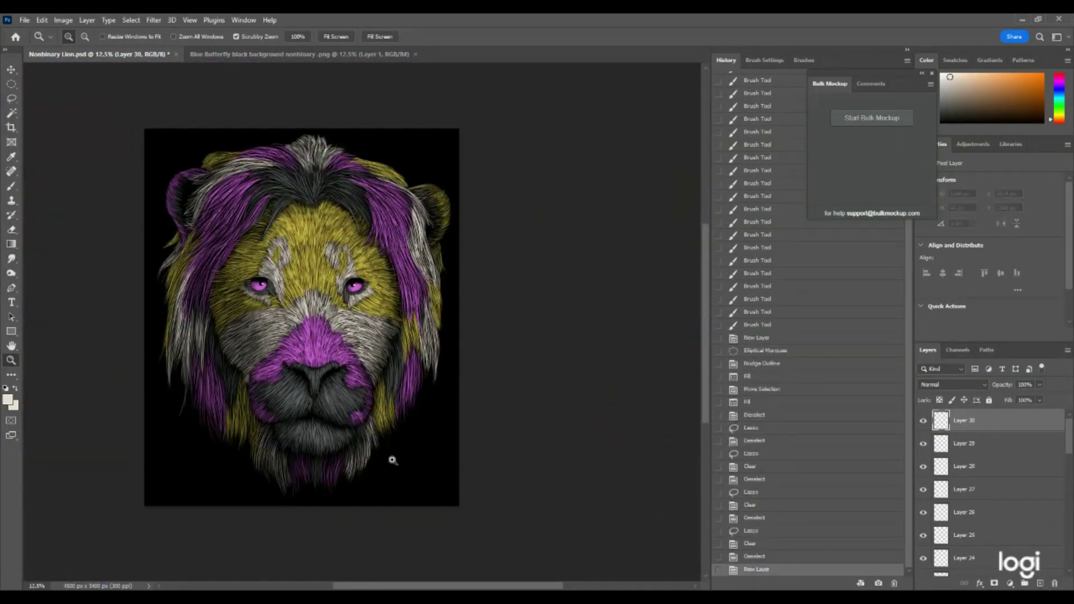
left_click_drag(307, 419, 317, 378)
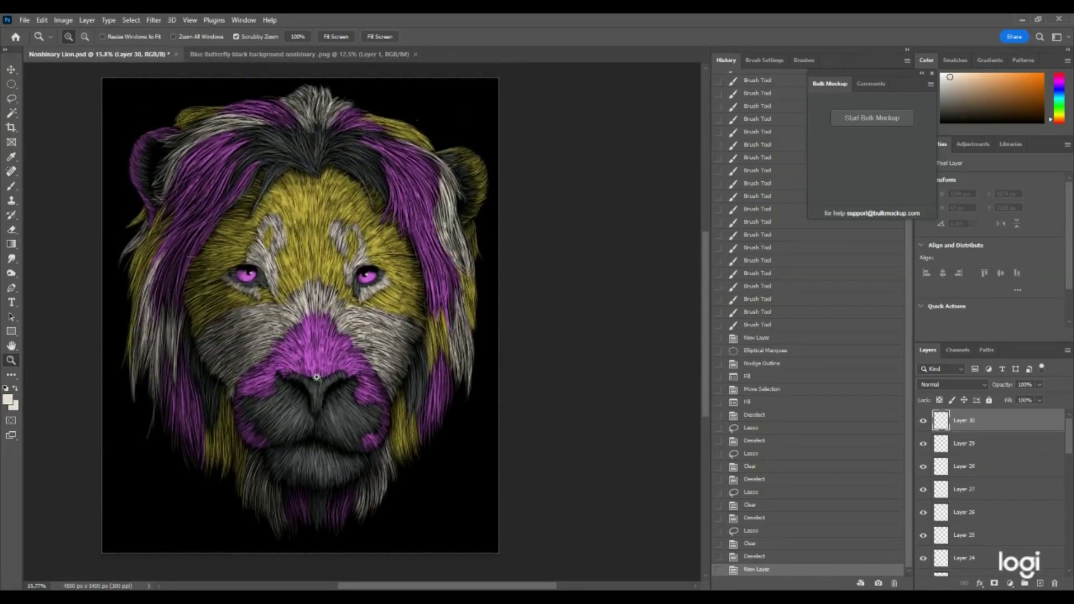
left_click(12, 186)
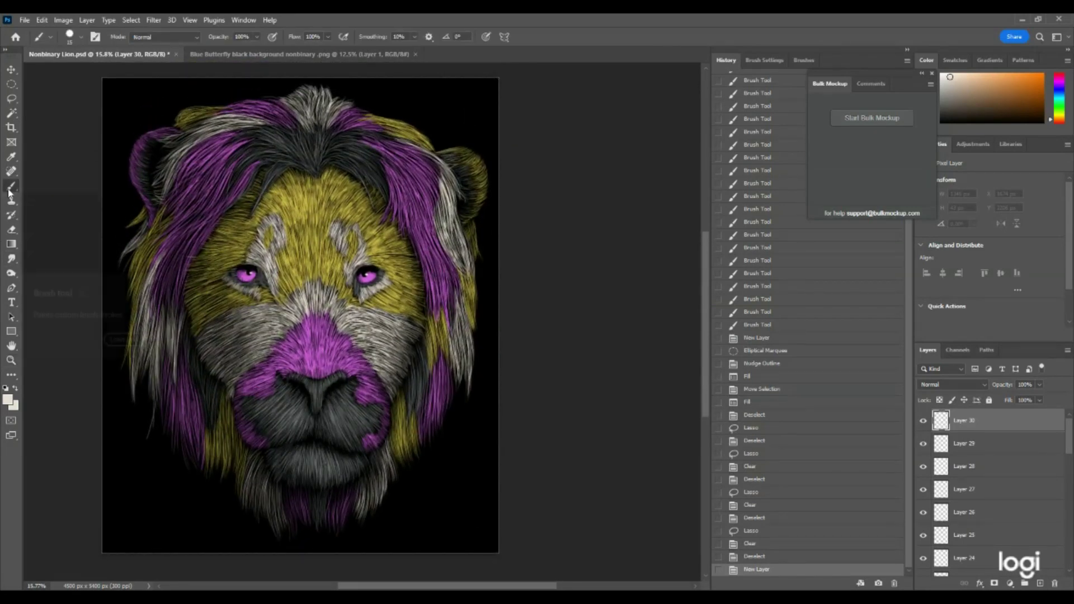
left_click_drag(353, 402, 481, 446)
left_click_drag(347, 412, 464, 483)
mouse_move(371, 430)
left_mouse_down()
mouse_move(475, 538)
mouse_move(485, 488)
left_mouse_up()
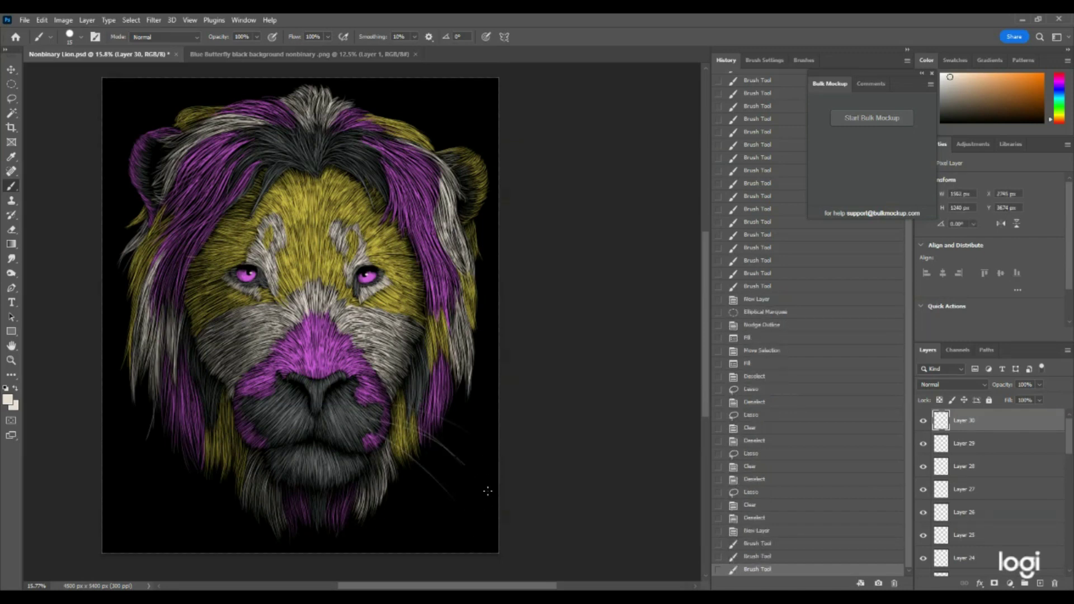
mouse_move(370, 444)
left_mouse_down()
mouse_move(431, 548)
mouse_move(398, 550)
left_mouse_up()
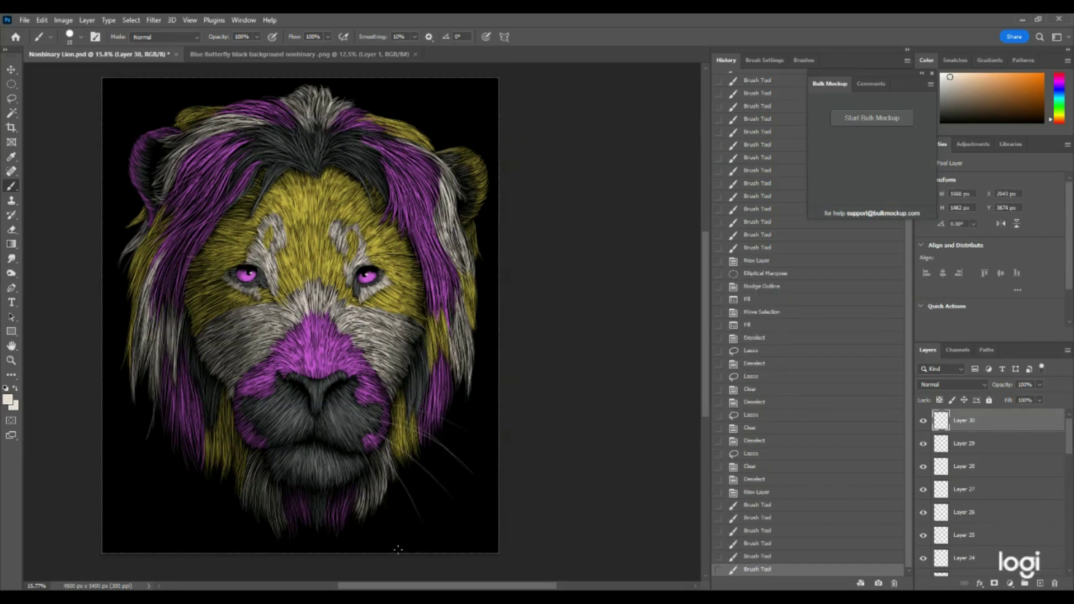
left_click_drag(349, 415, 485, 498)
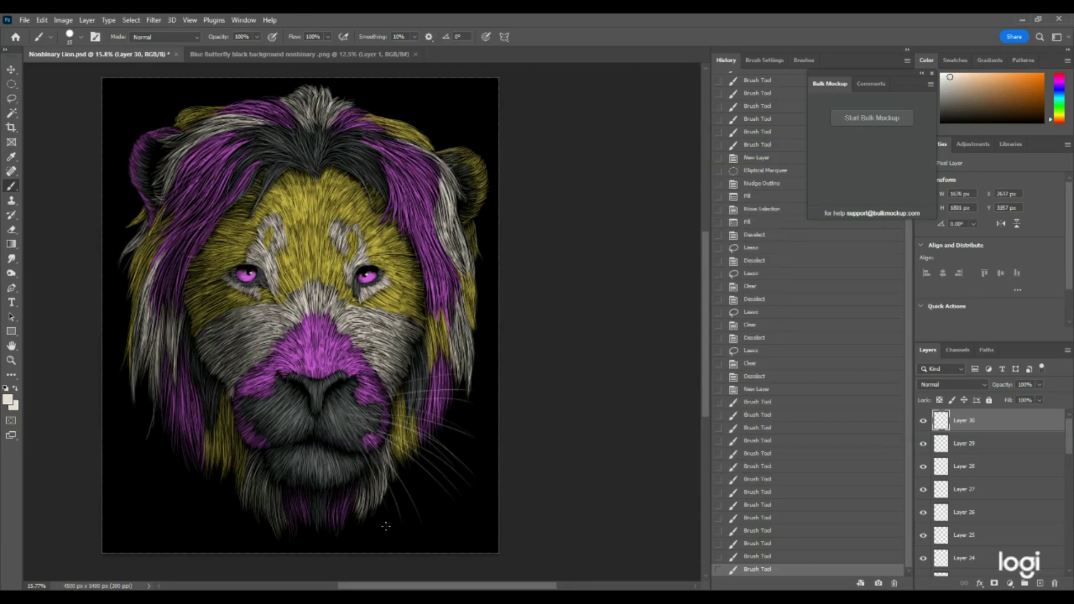
left_click_drag(356, 423, 421, 483)
mouse_move(366, 442)
left_mouse_down()
mouse_move(426, 495)
mouse_move(400, 519)
mouse_move(420, 545)
left_mouse_up()
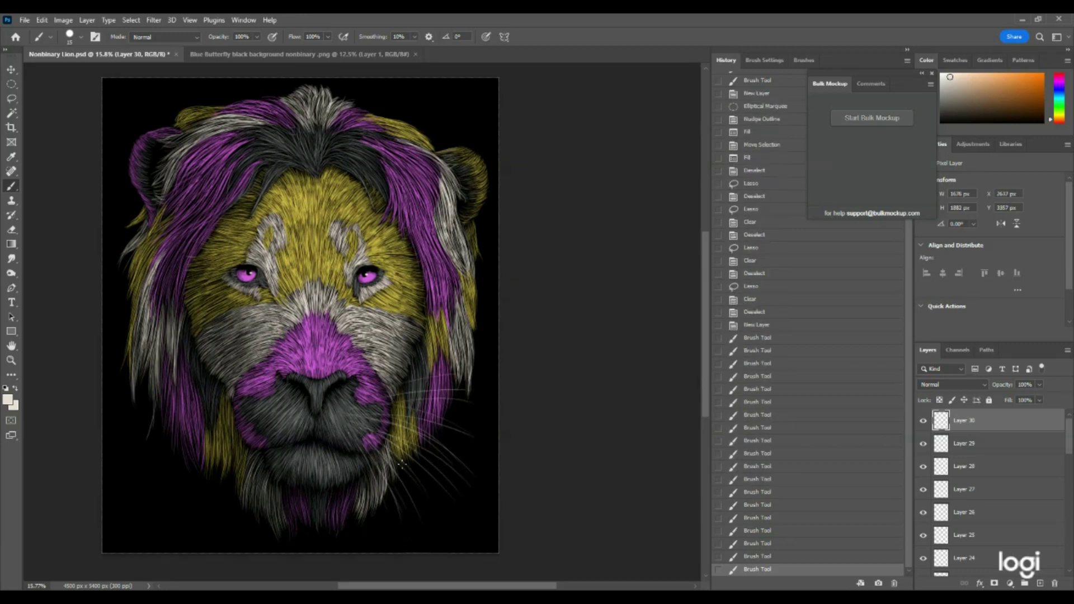
Step: Paint long, thin cream whiskers sweeping outward from the left side of the muzzle on Layer 30
left_click_drag(283, 402, 160, 374)
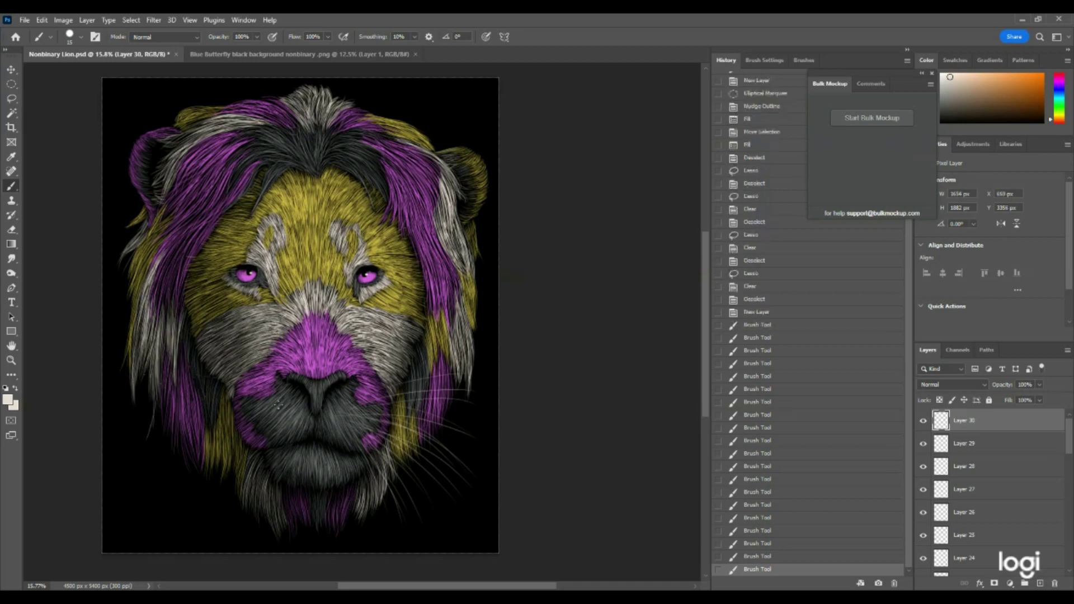
left_click_drag(137, 410, 129, 413)
left_click_drag(213, 414, 148, 455)
left_click_drag(282, 409, 165, 467)
mouse_move(284, 415)
left_mouse_down()
mouse_move(225, 480)
mouse_move(212, 468)
left_mouse_up()
left_click_drag(223, 418, 286, 411)
left_click_drag(134, 449, 127, 455)
mouse_move(211, 395)
left_mouse_down()
mouse_move(147, 413)
mouse_move(199, 385)
mouse_move(138, 421)
left_mouse_up()
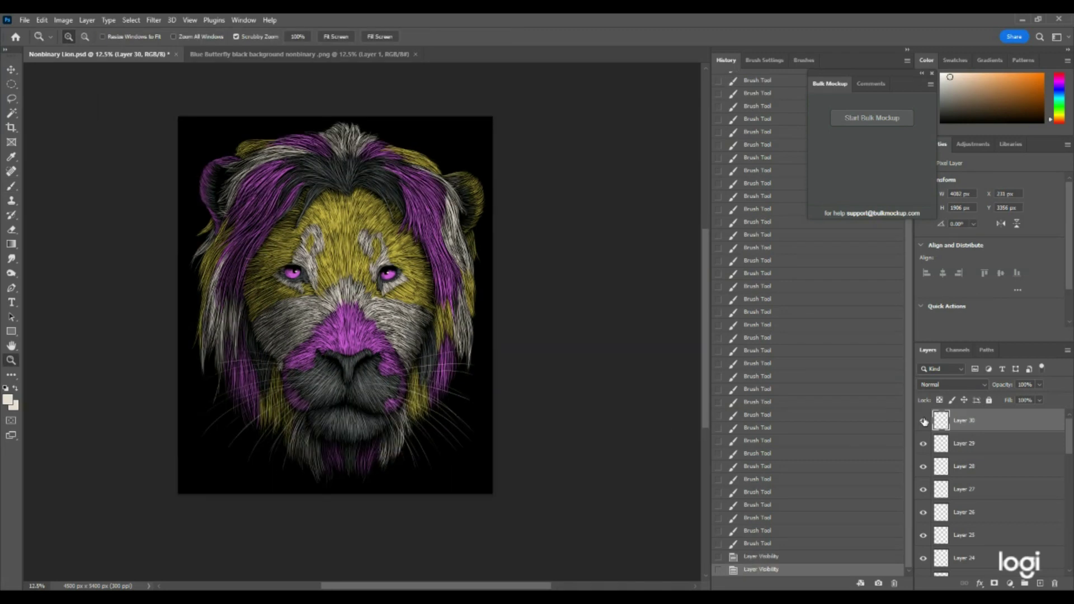
Step: Toggle the whisker layer, Layer 30, to compare the lion with and without whiskers, and leave the layer hidden
left_click(923, 420)
left_click(922, 420)
left_click(923, 421)
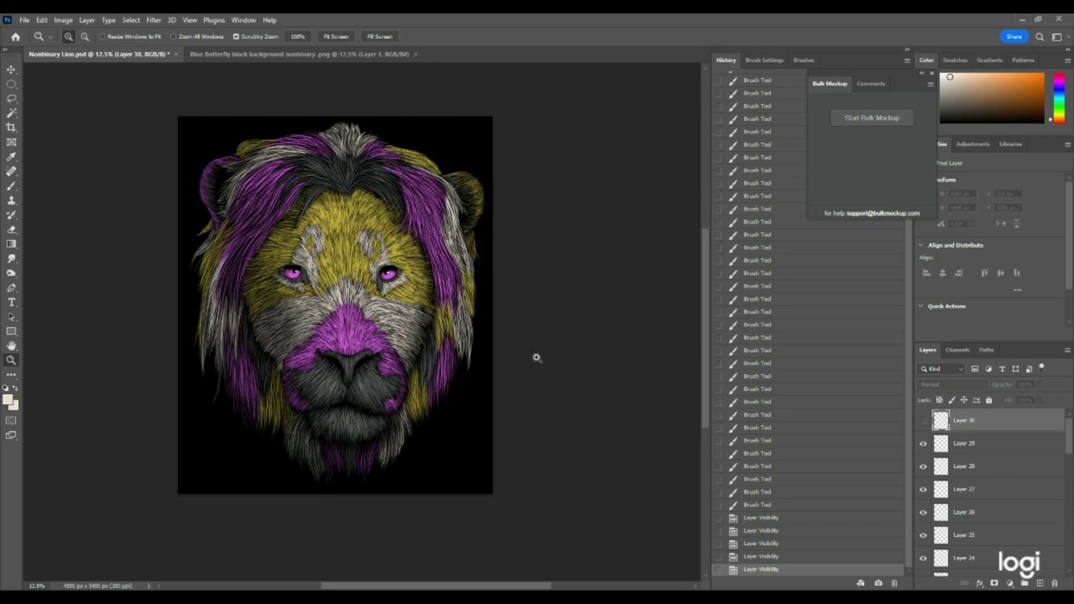
left_click(344, 319)
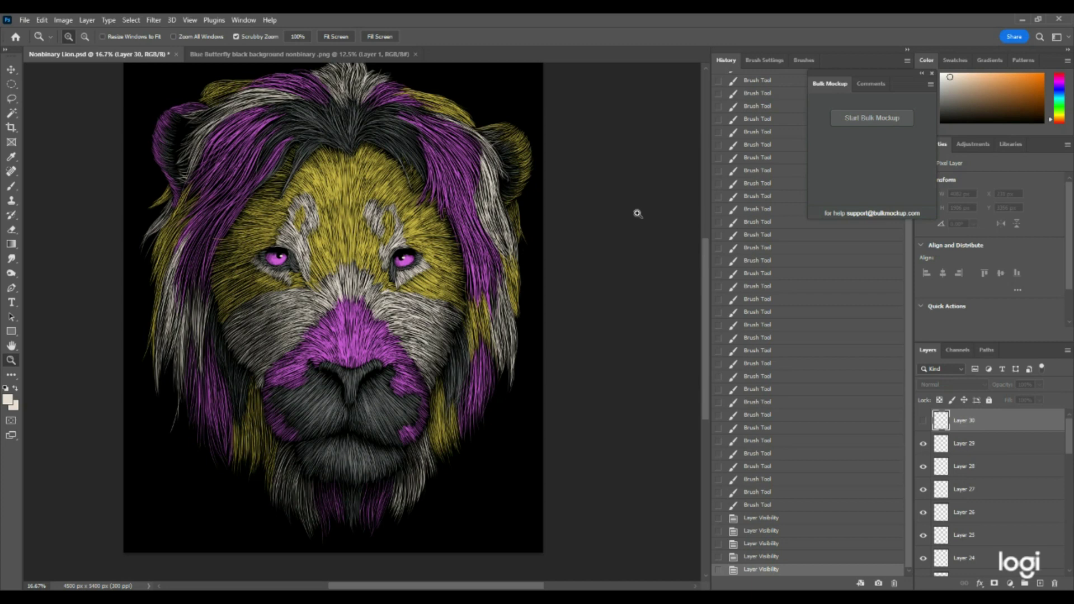
scroll(635, 227, "up", 1)
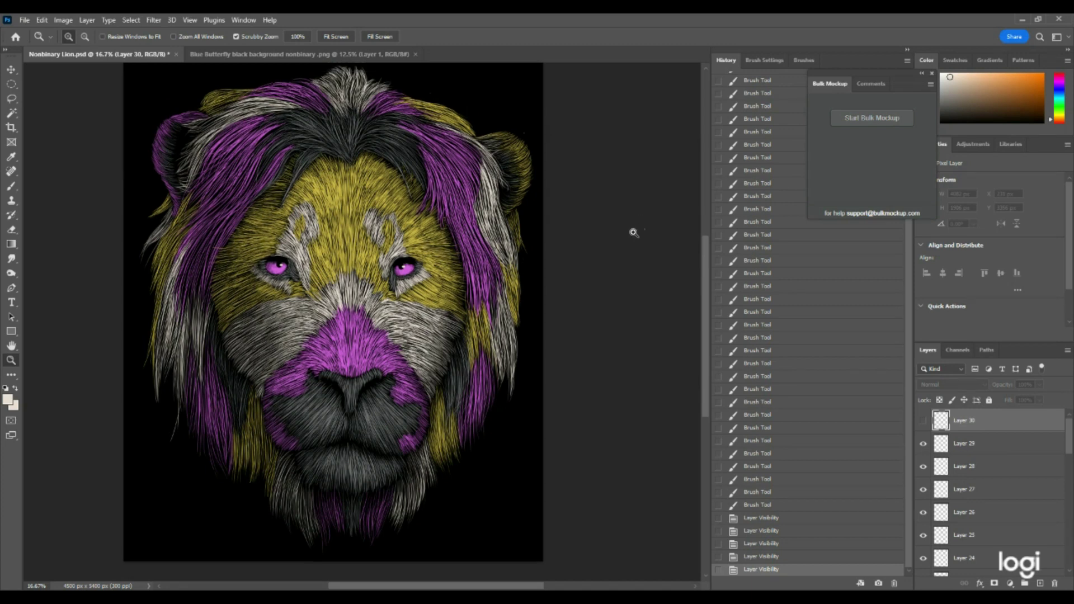